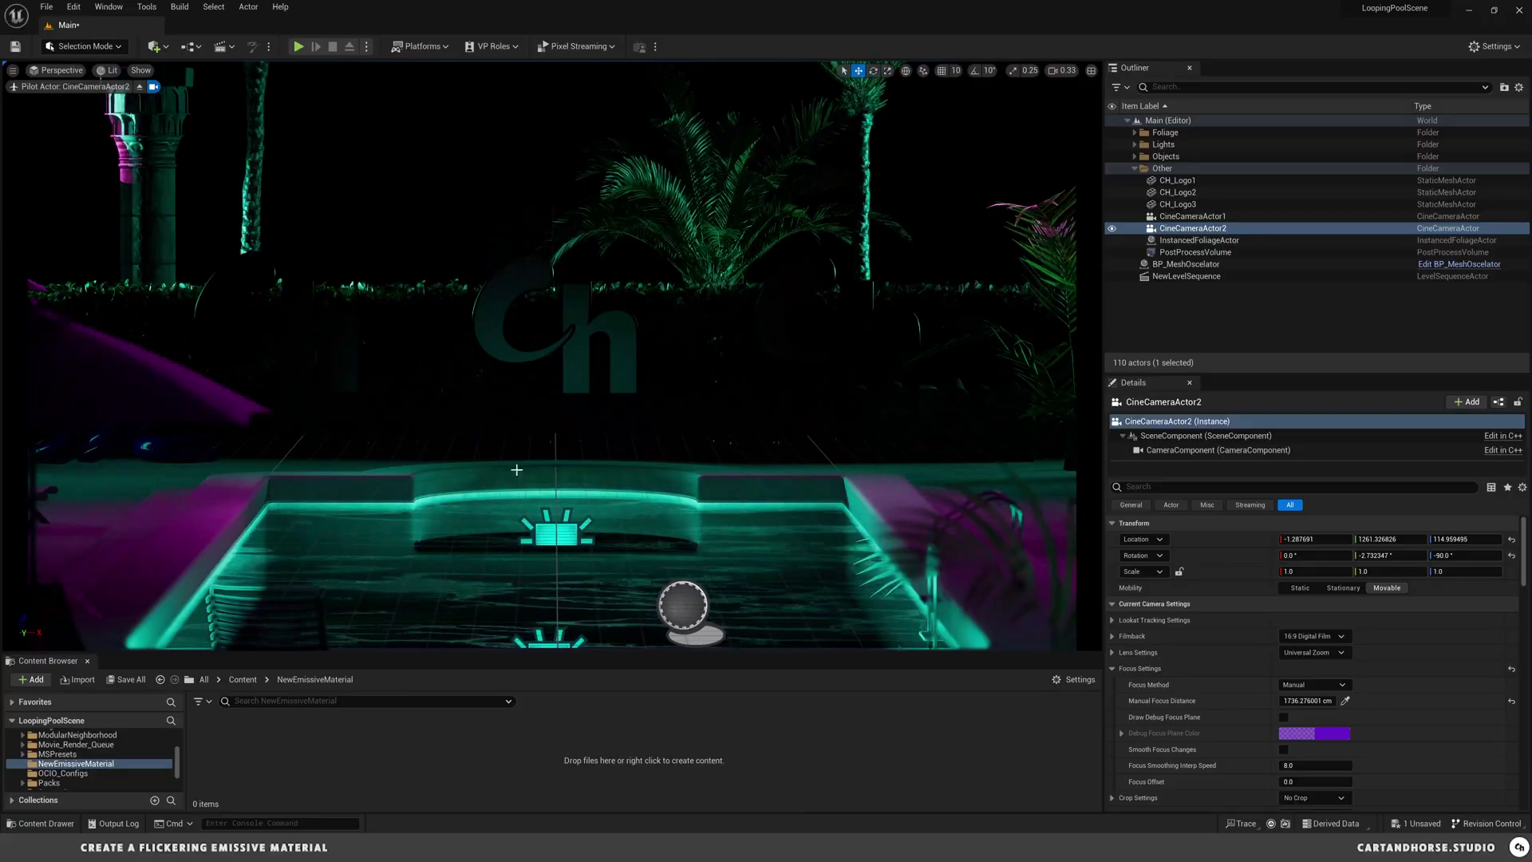
# Step: Preview CineCameraActor1 and CineCameraActor2, then create a new material named M_Emissive
pyautogui.click(1193, 216)
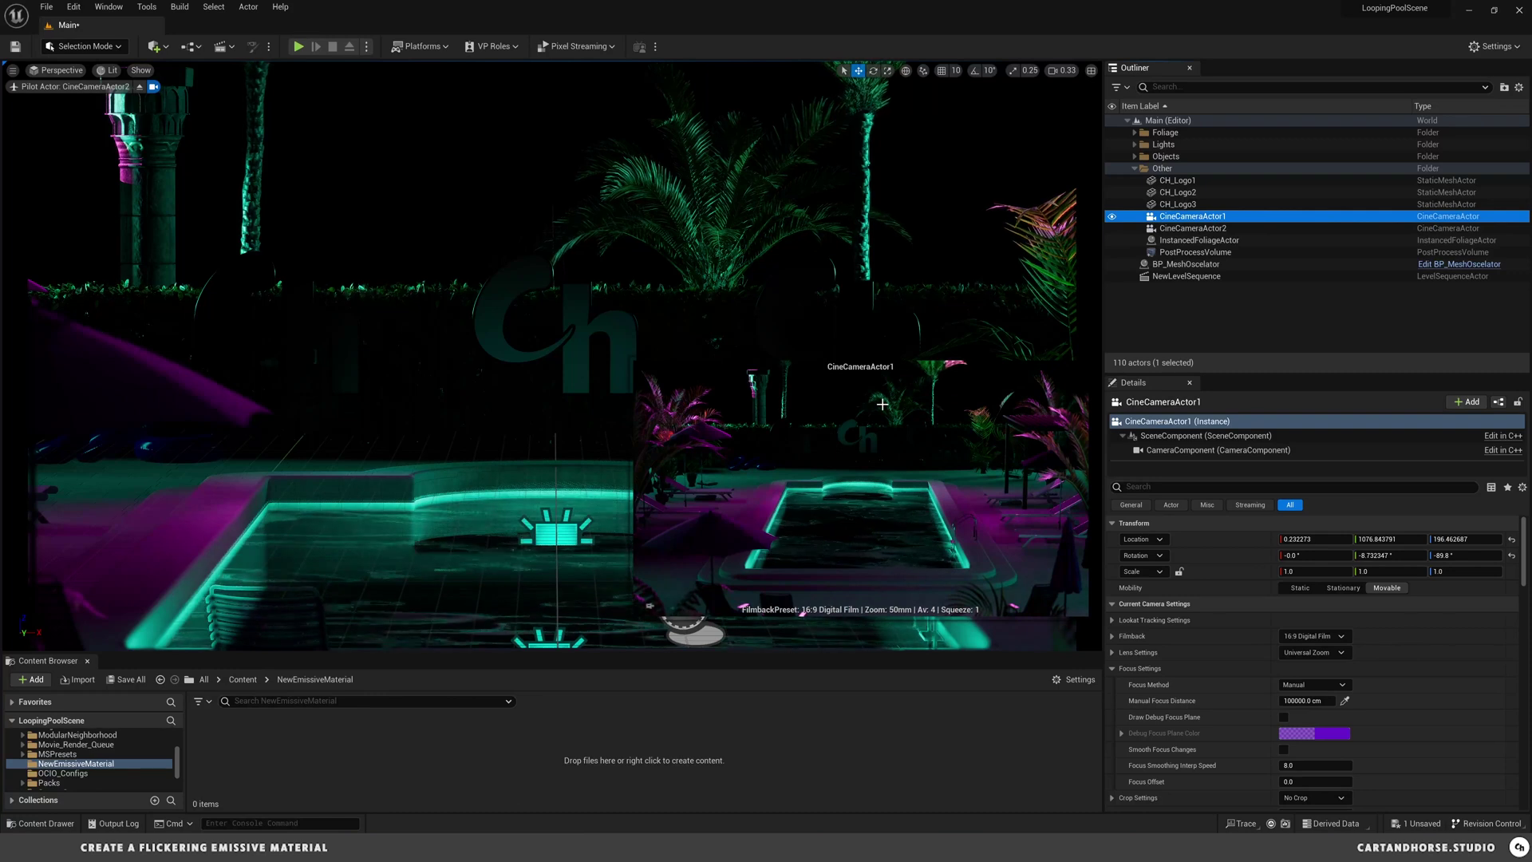
pyautogui.click(1211, 229)
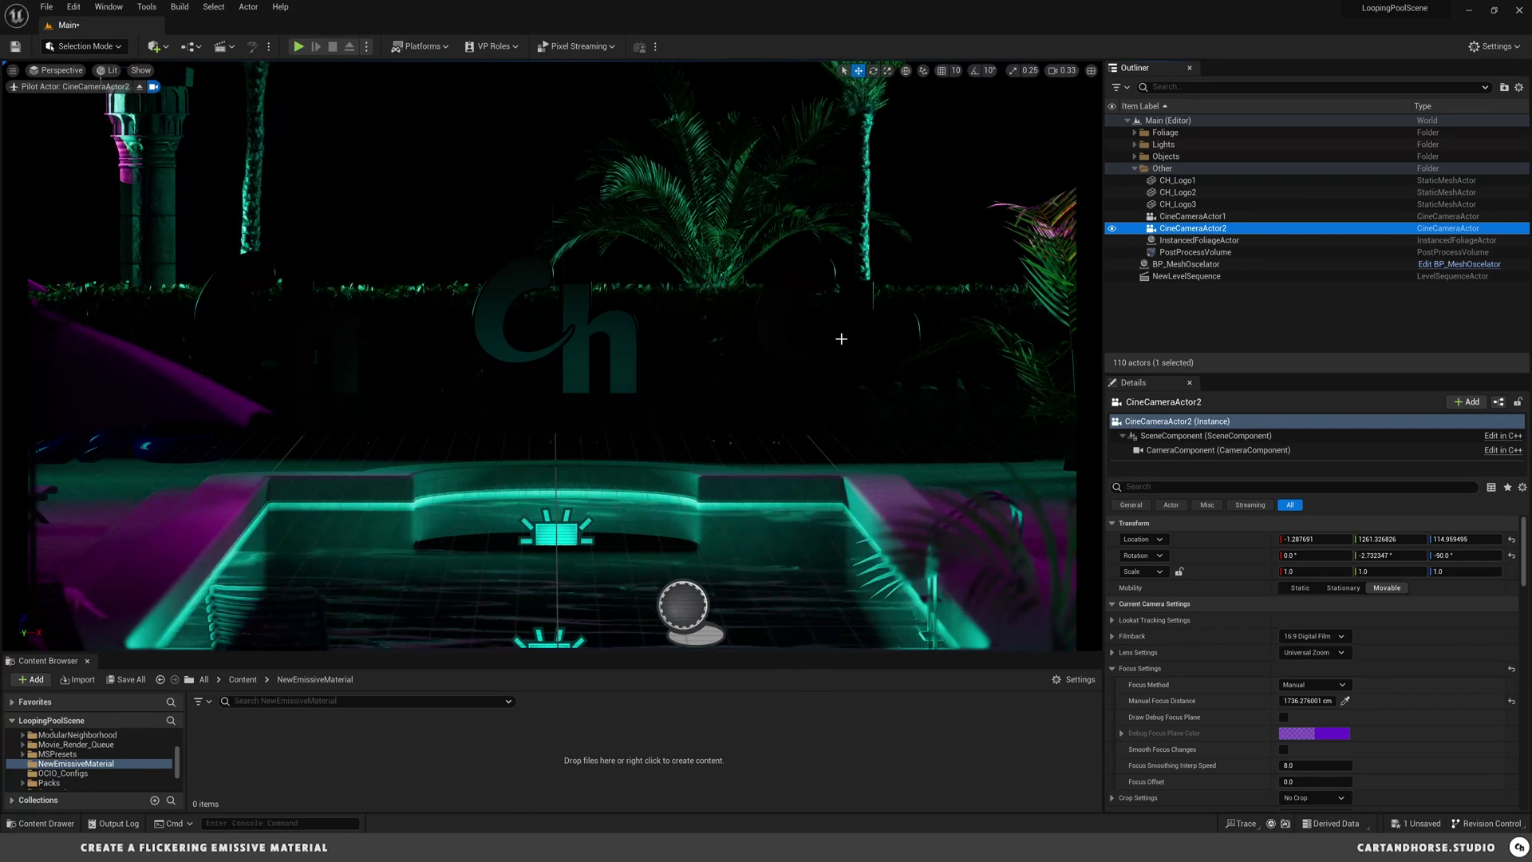
pyautogui.click(31, 680)
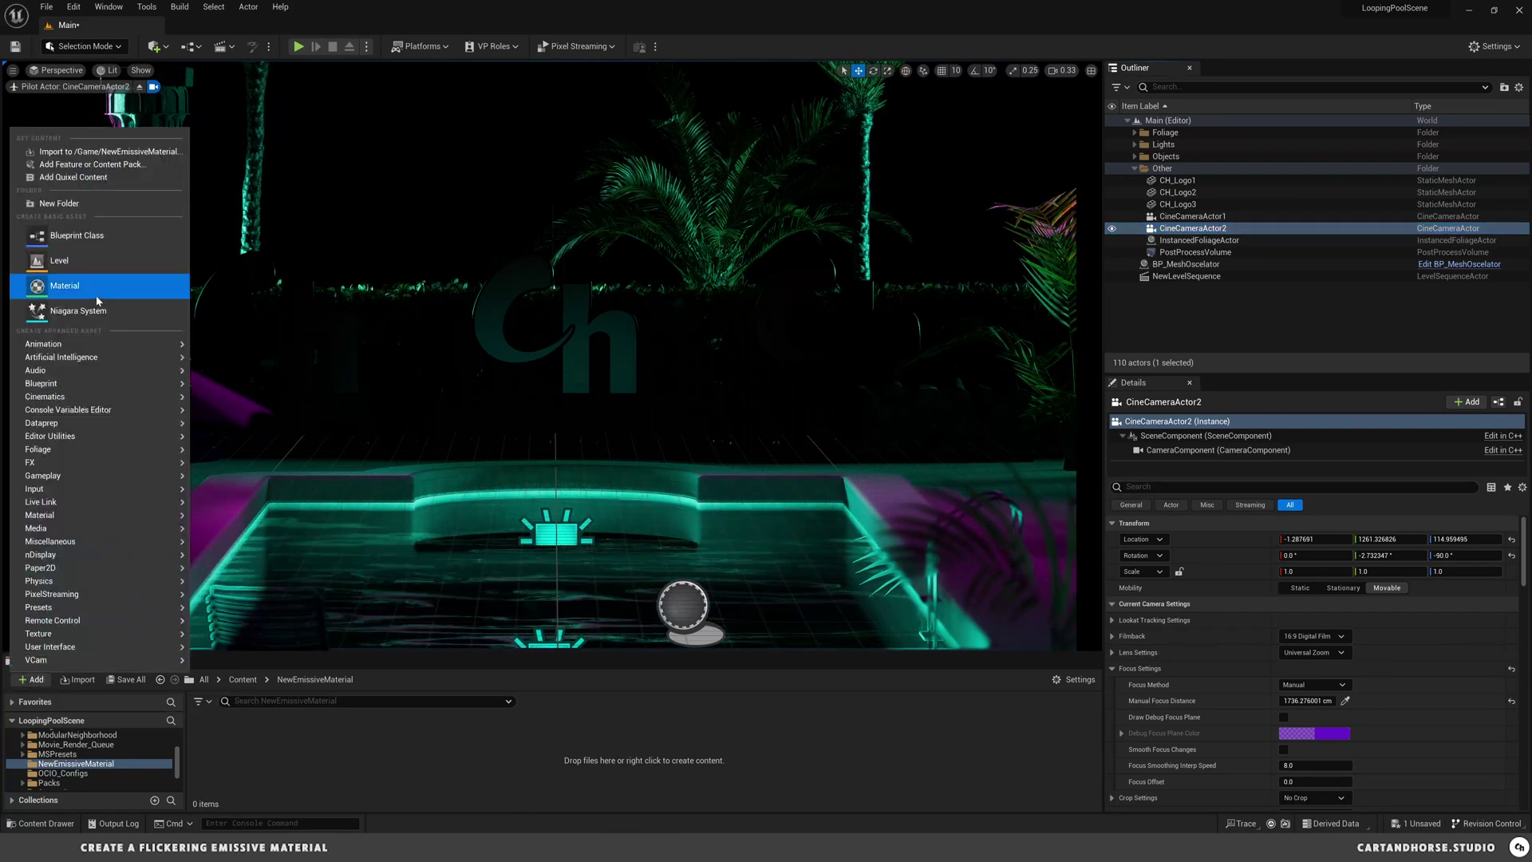
pyautogui.click(102, 267)
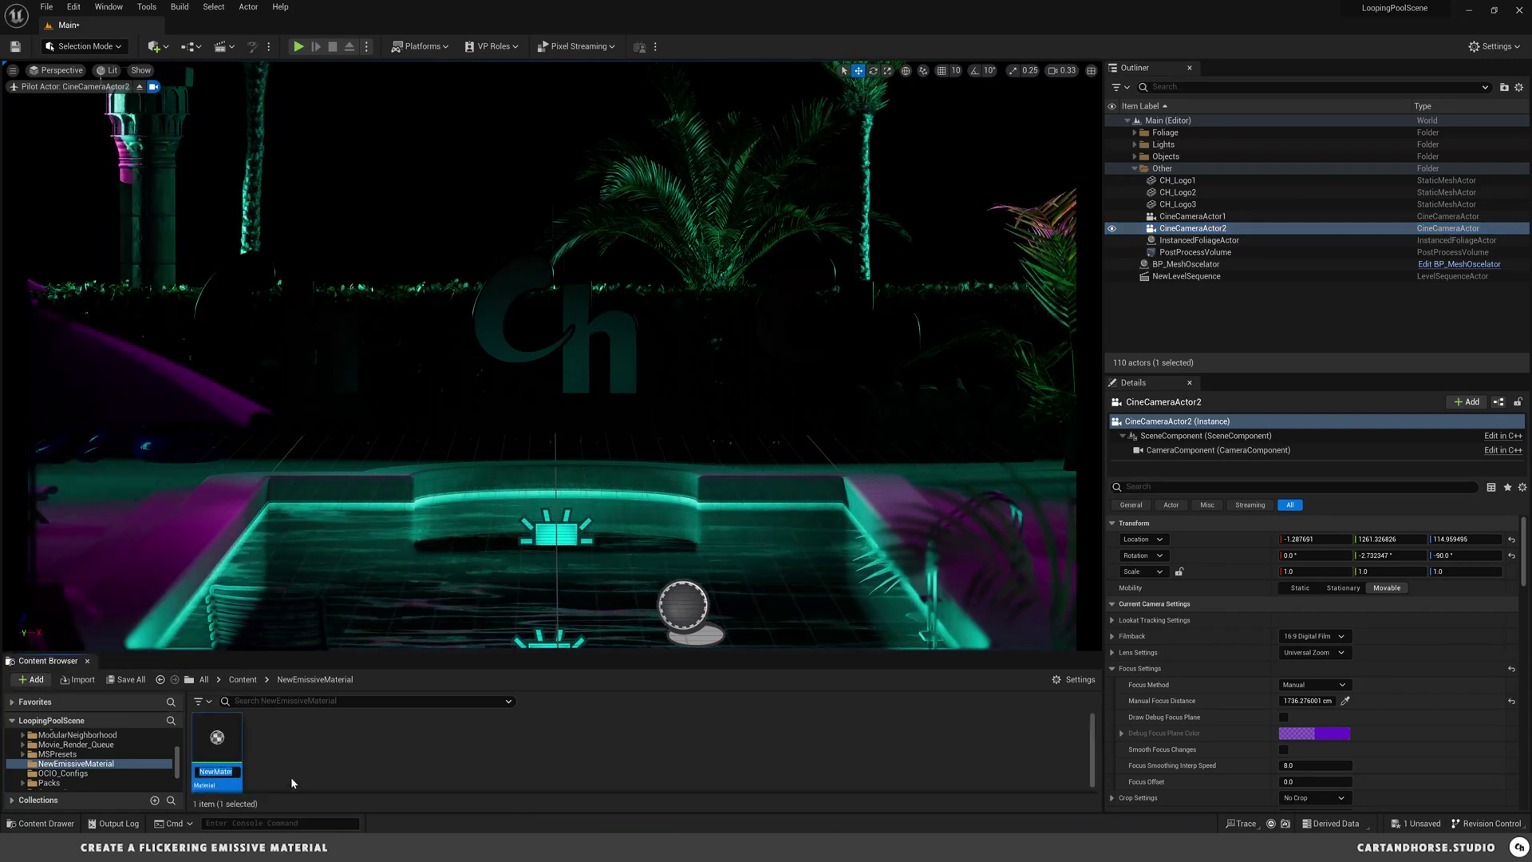
pyautogui.write('M_')
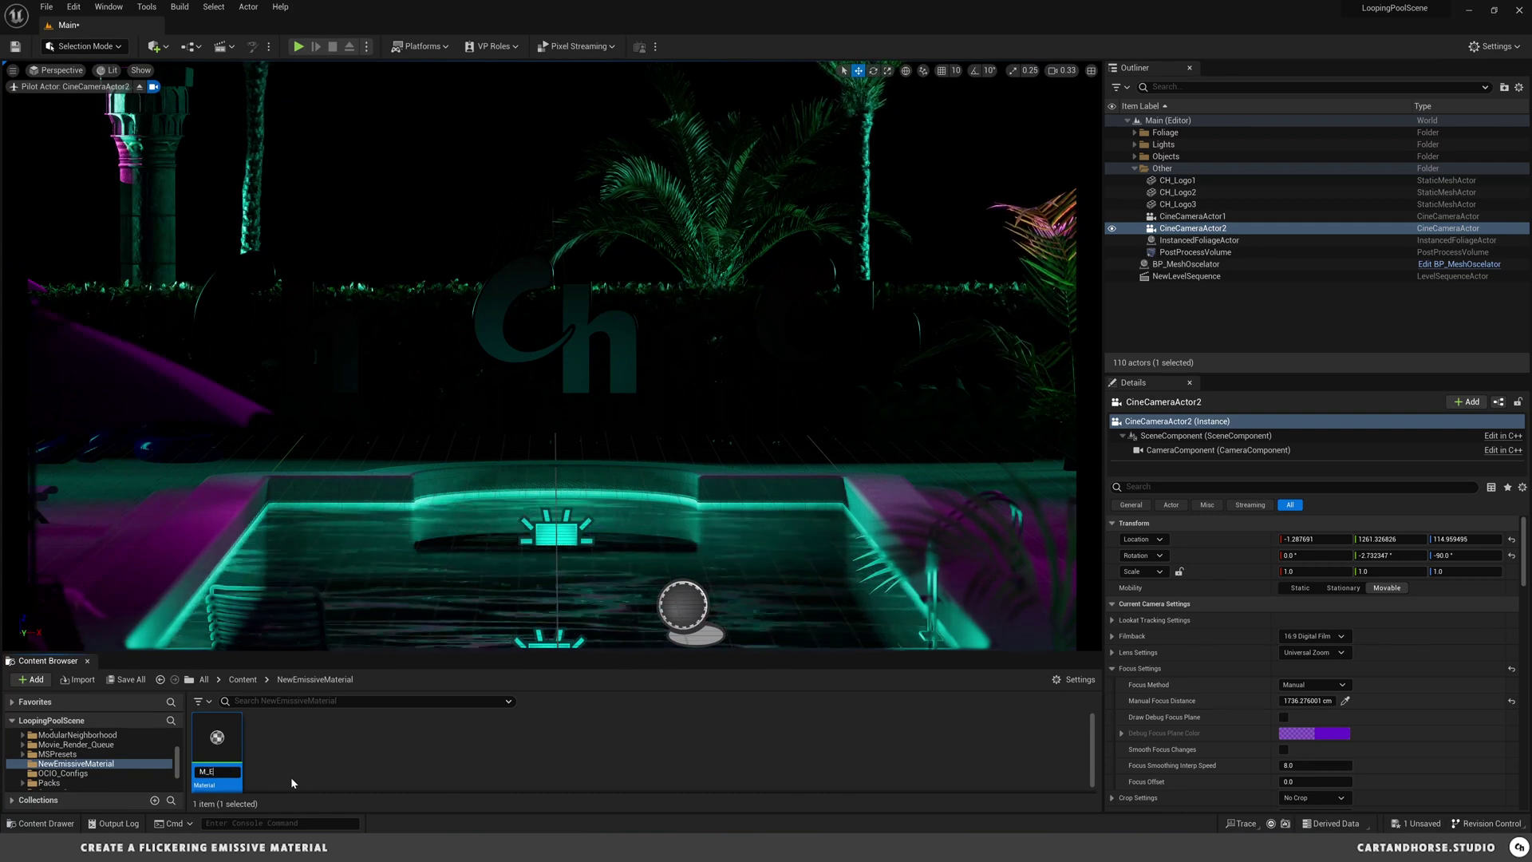
pyautogui.write('Emissive')
pyautogui.press('Return')
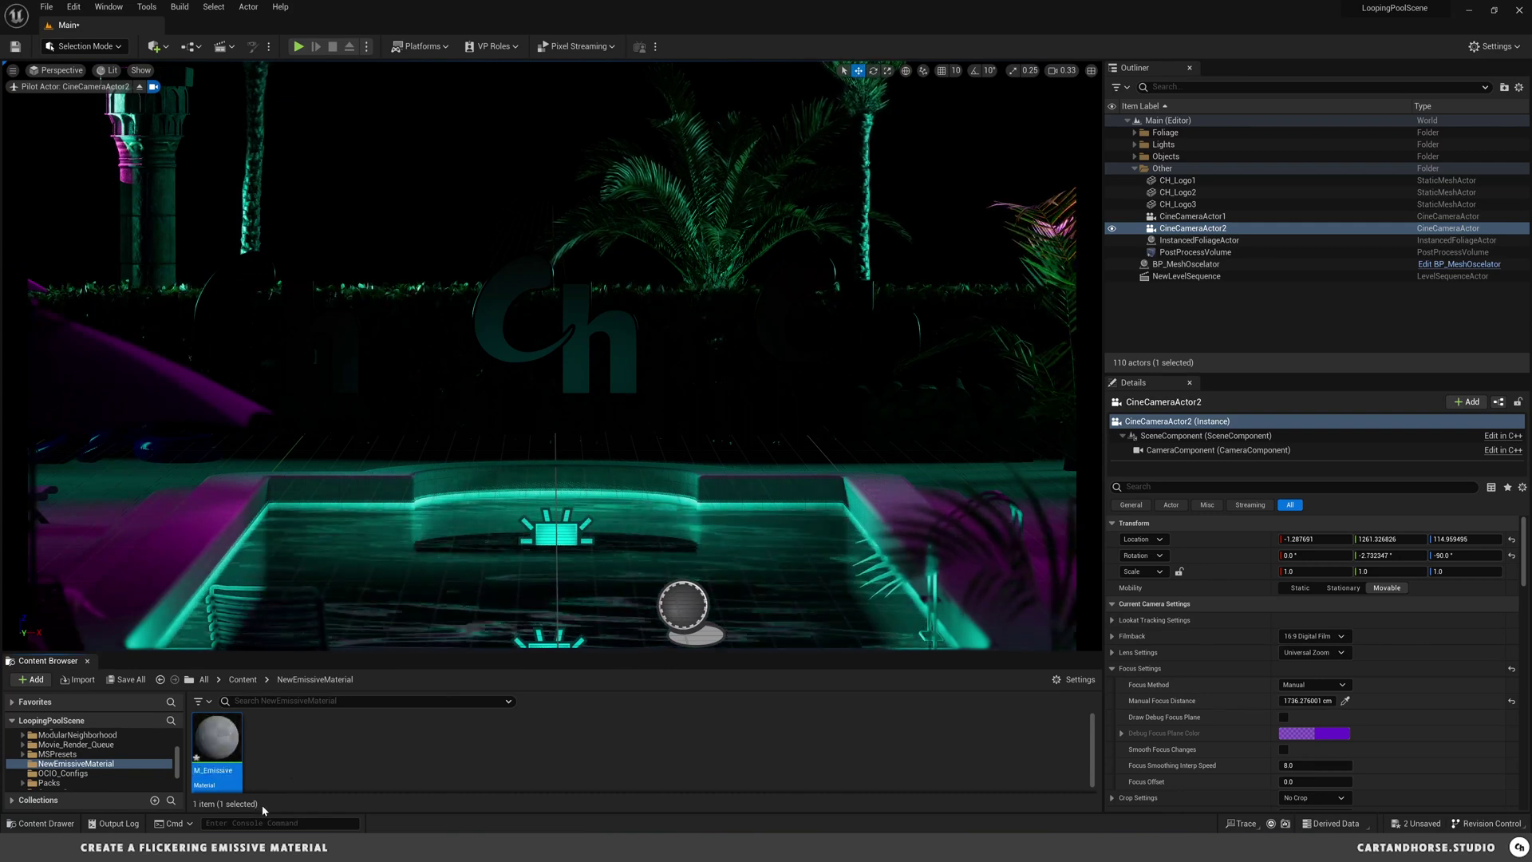
# Step: Apply M_Emissive to the Ch sign and place a Constant3Vector node in its graph
pyautogui.doubleClick(216, 746)
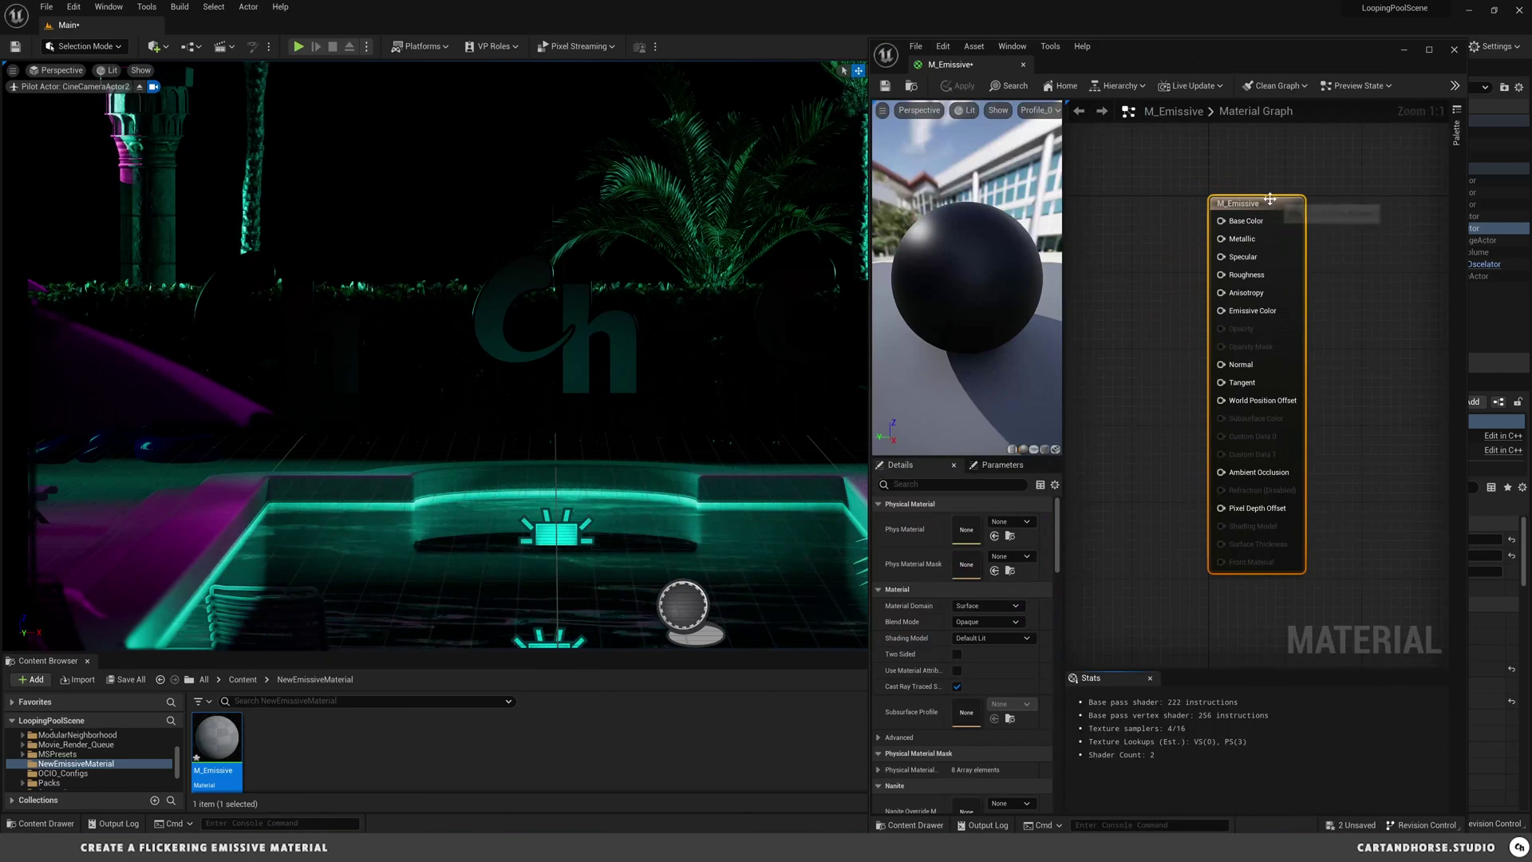
pyautogui.moveTo(230, 738); pyautogui.dragTo(623, 349)
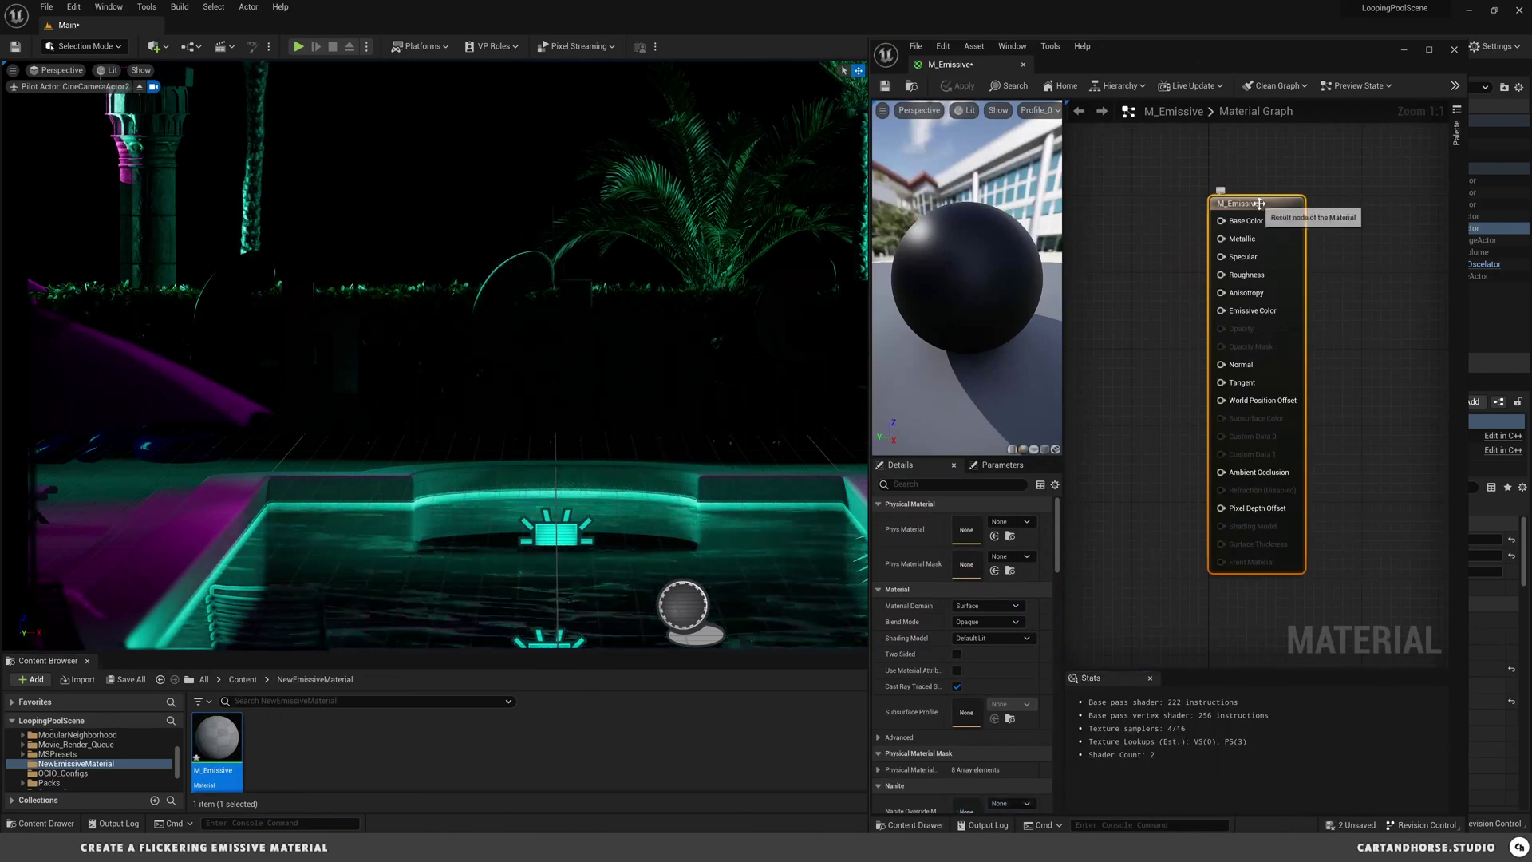
pyautogui.click(1101, 251)
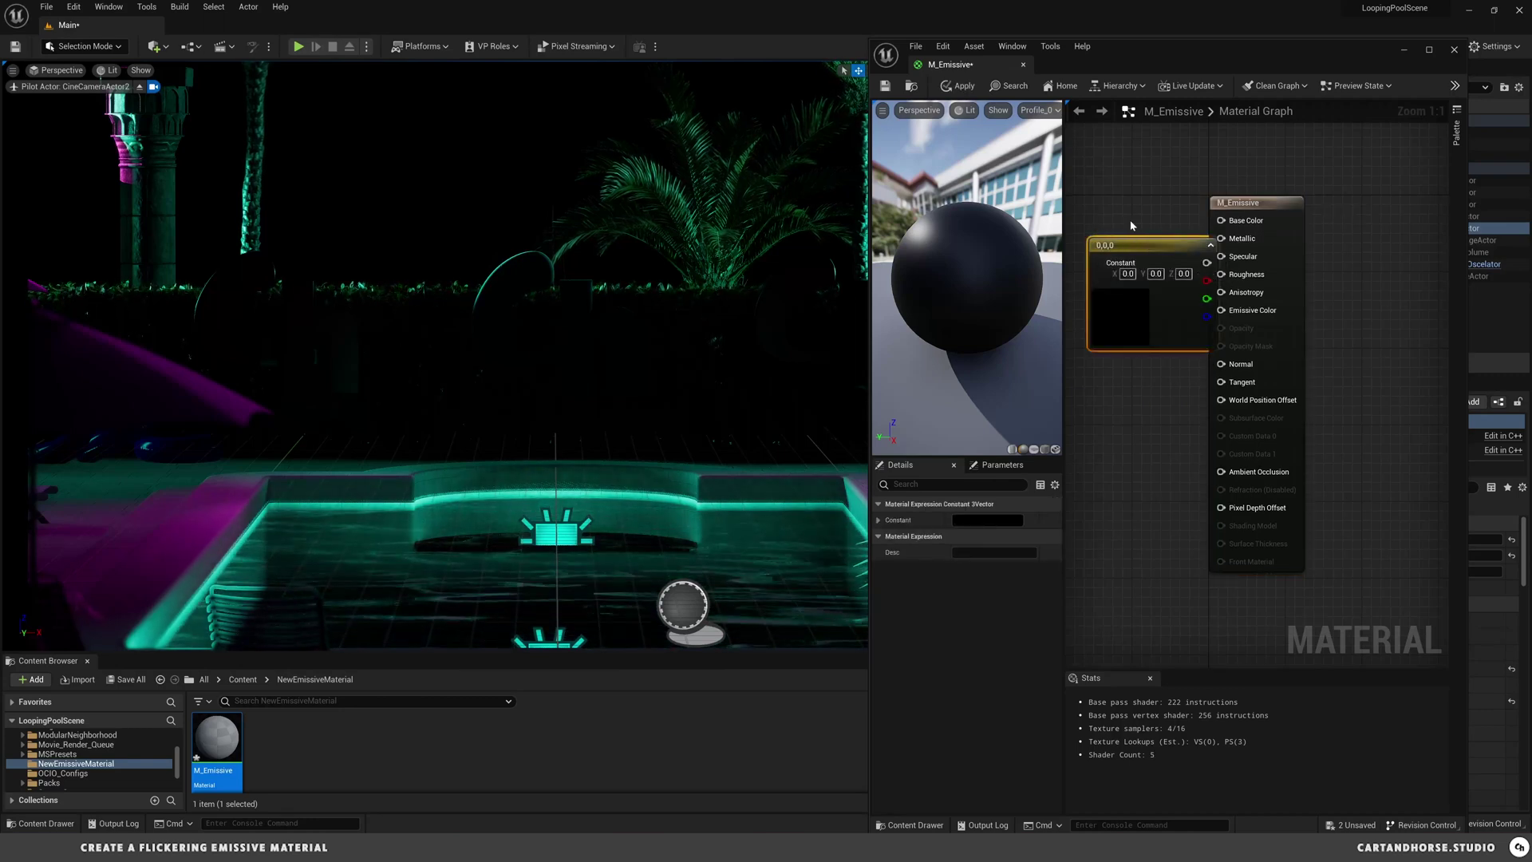
pyautogui.moveTo(1145, 247); pyautogui.dragTo(1099, 214)
pyautogui.moveTo(1099, 214); pyautogui.dragTo(1221, 226, button='right')
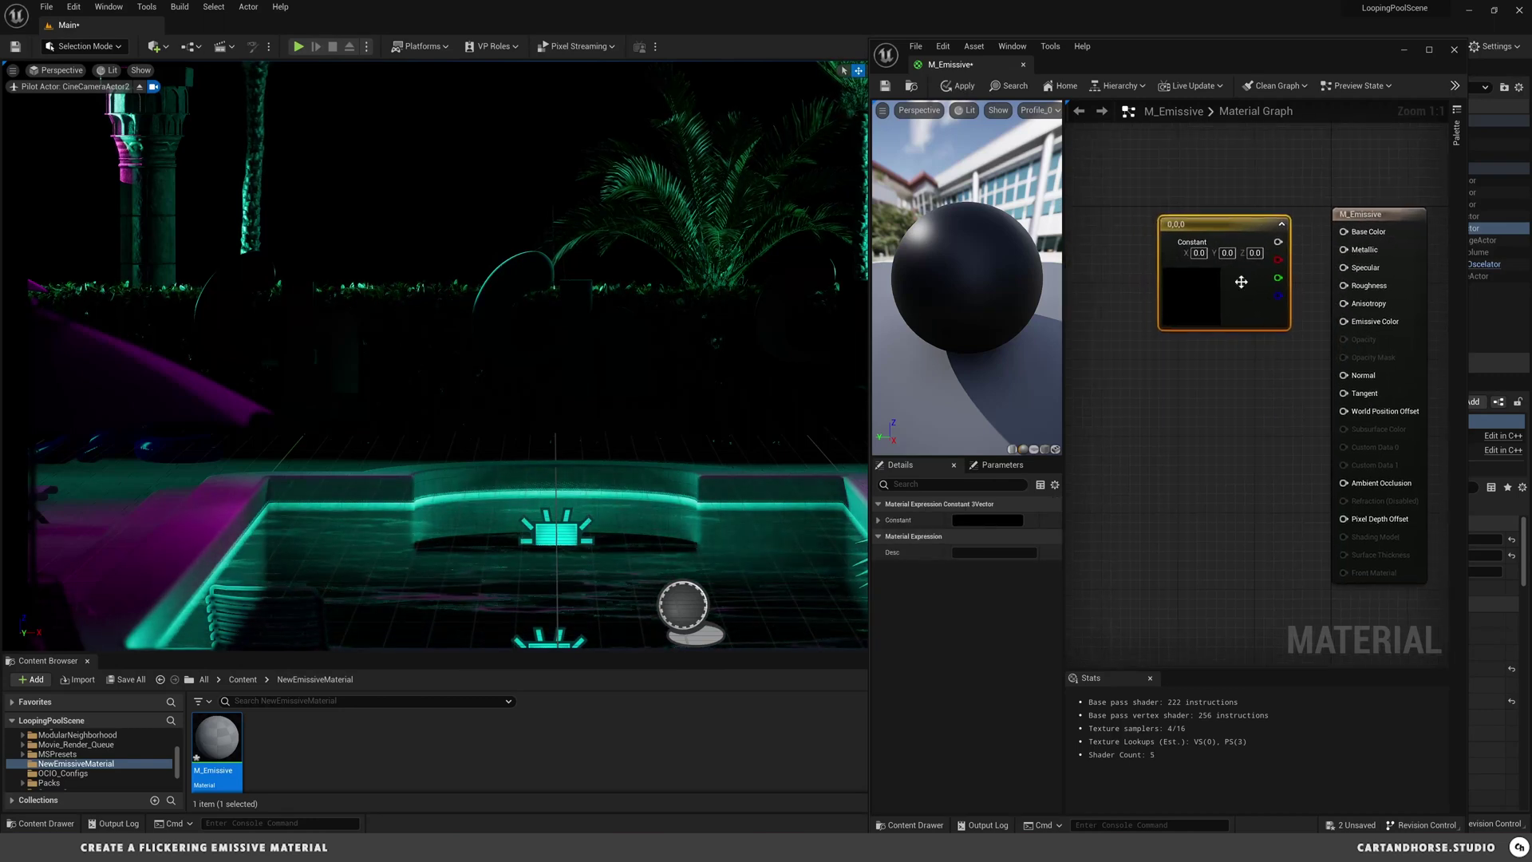
pyautogui.moveTo(1222, 226); pyautogui.dragTo(1153, 224)
# Step: Convert the vector node into a parameter named Color and open its colour picker
pyautogui.rightClick(1163, 220)
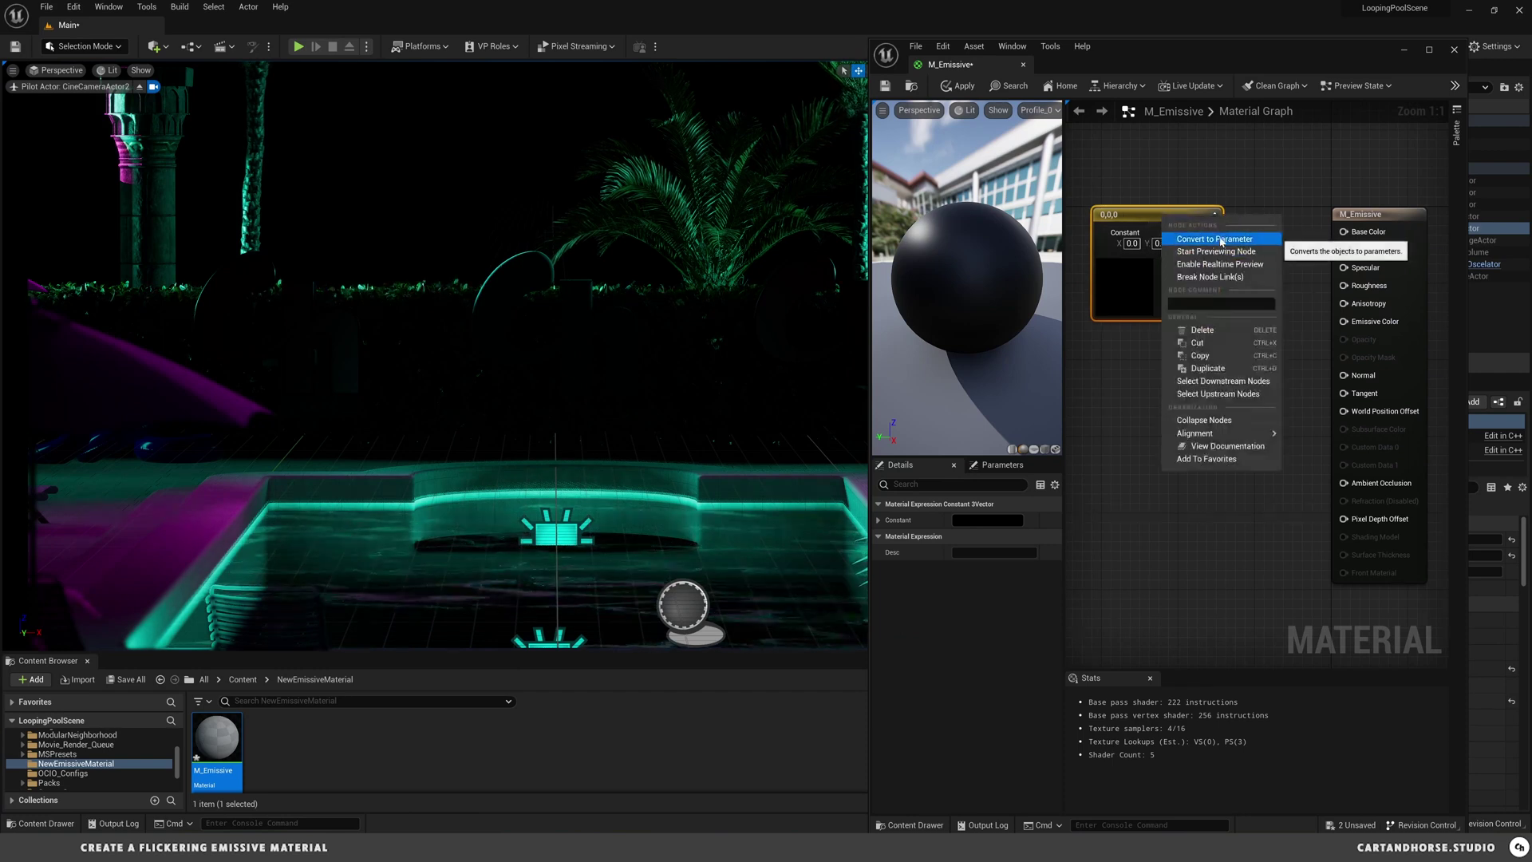
pyautogui.click(1217, 239)
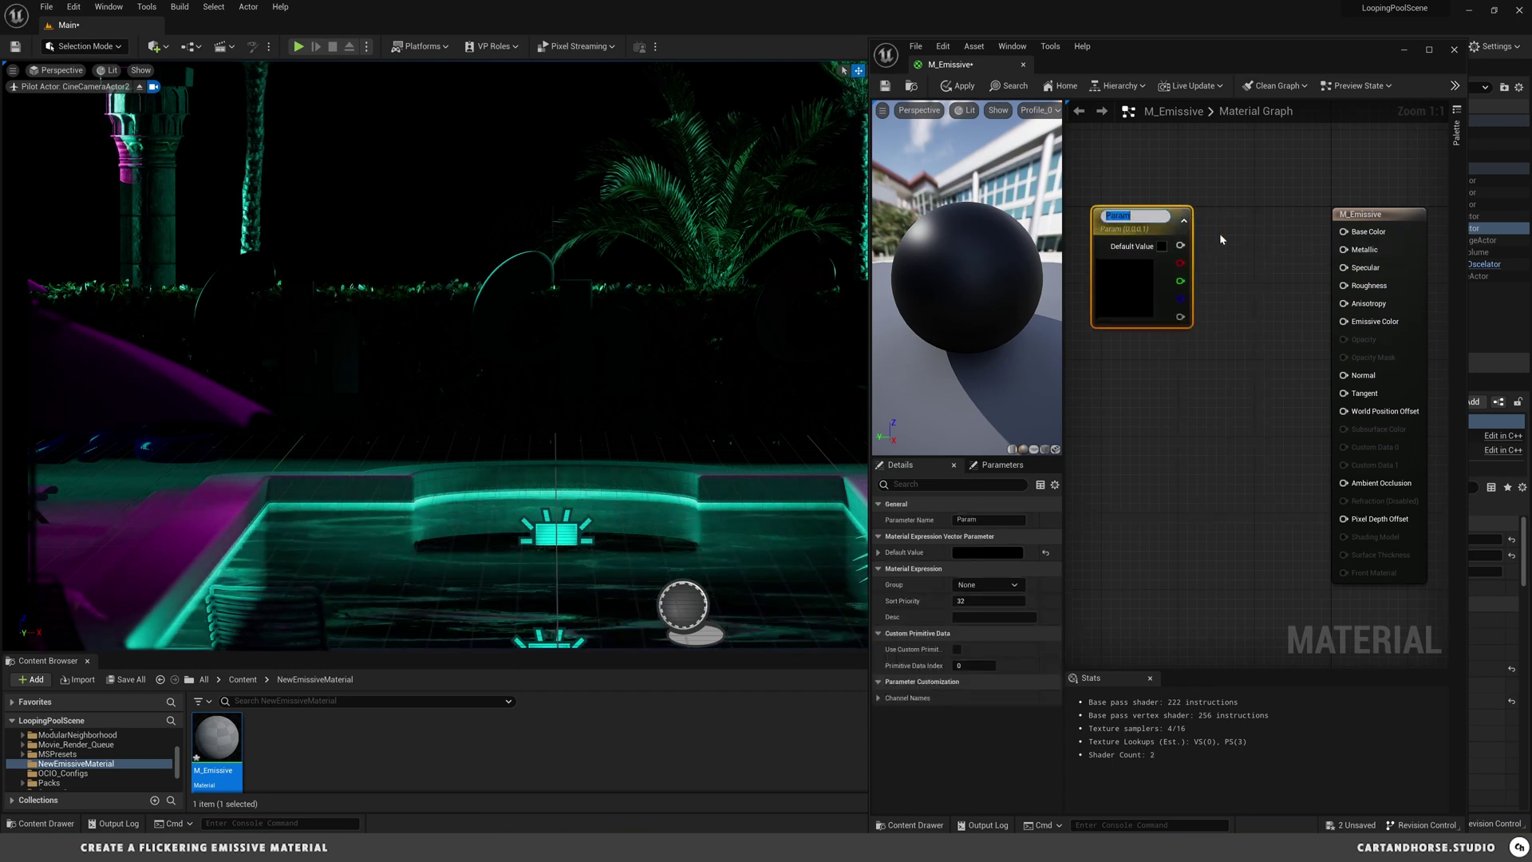
pyautogui.write('Color')
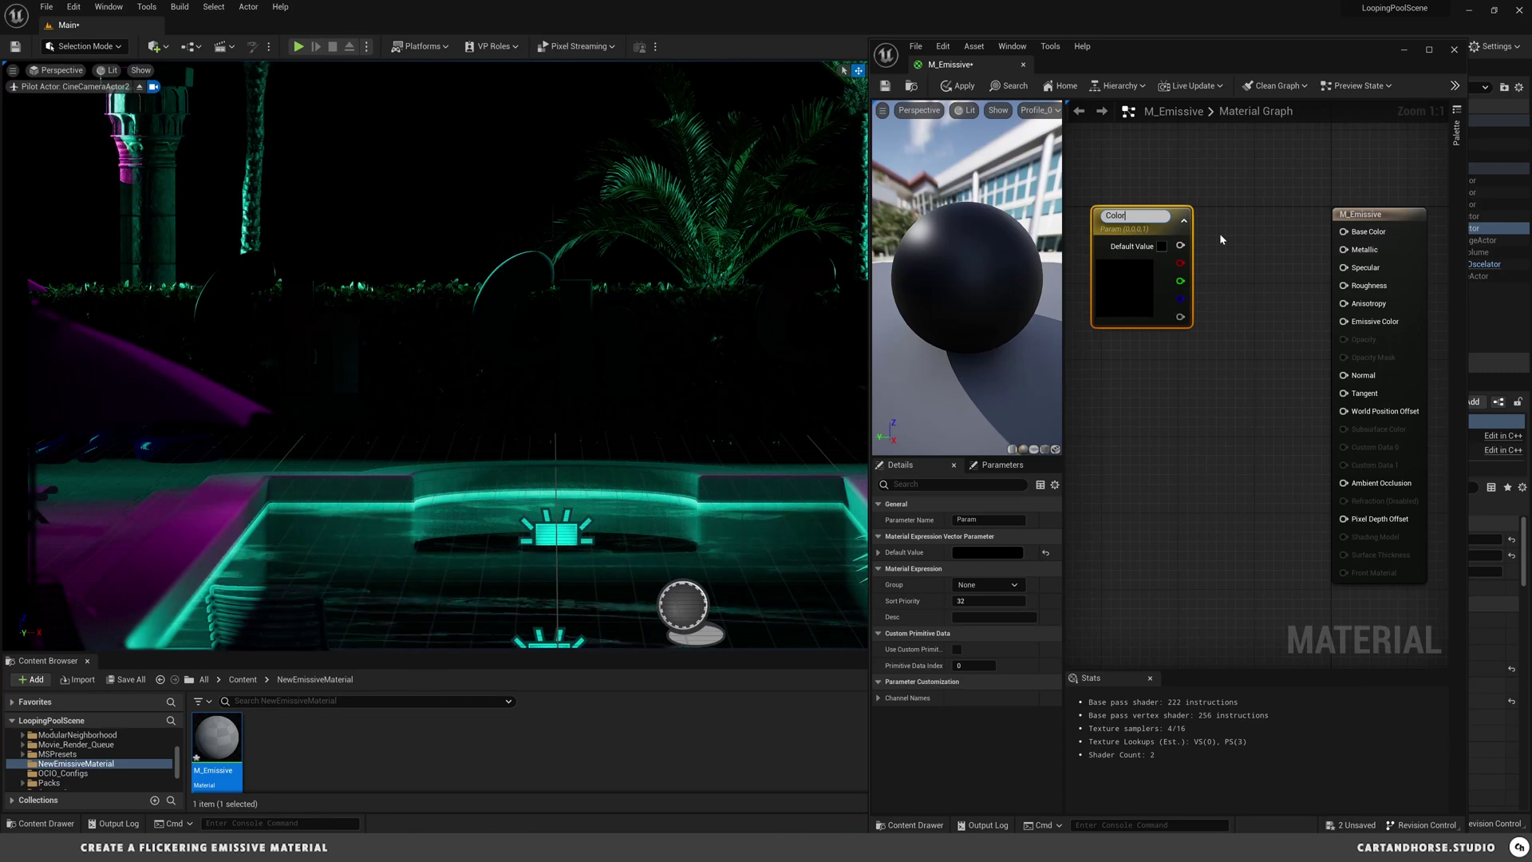
pyautogui.press('Return')
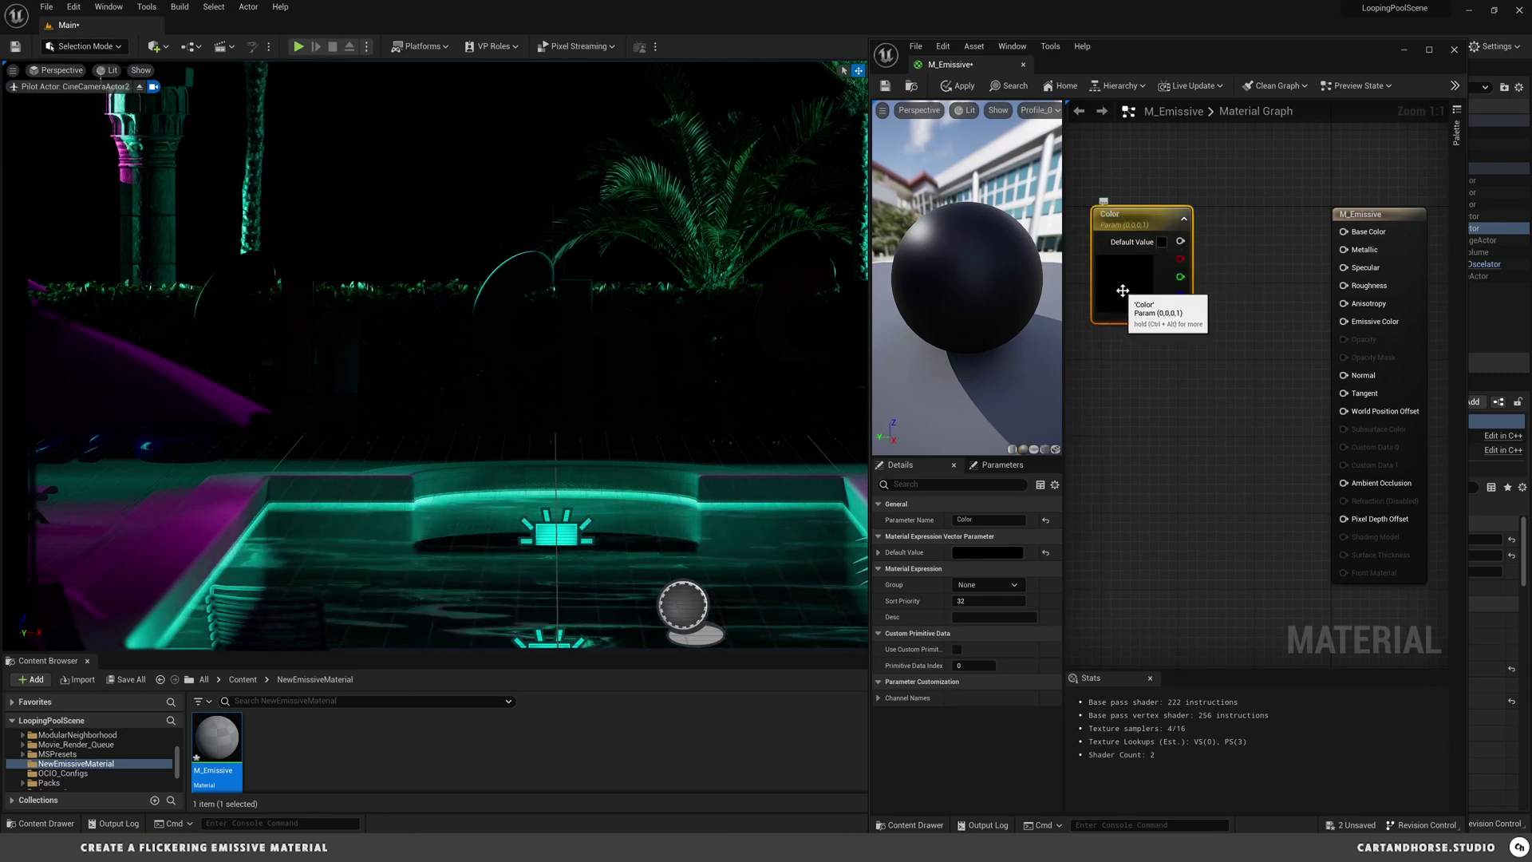
pyautogui.doubleClick(1141, 278)
# Step: Set the Color parameter to a fully saturated, full-brightness magenta
pyautogui.moveTo(1224, 343); pyautogui.dragTo(1235, 331)
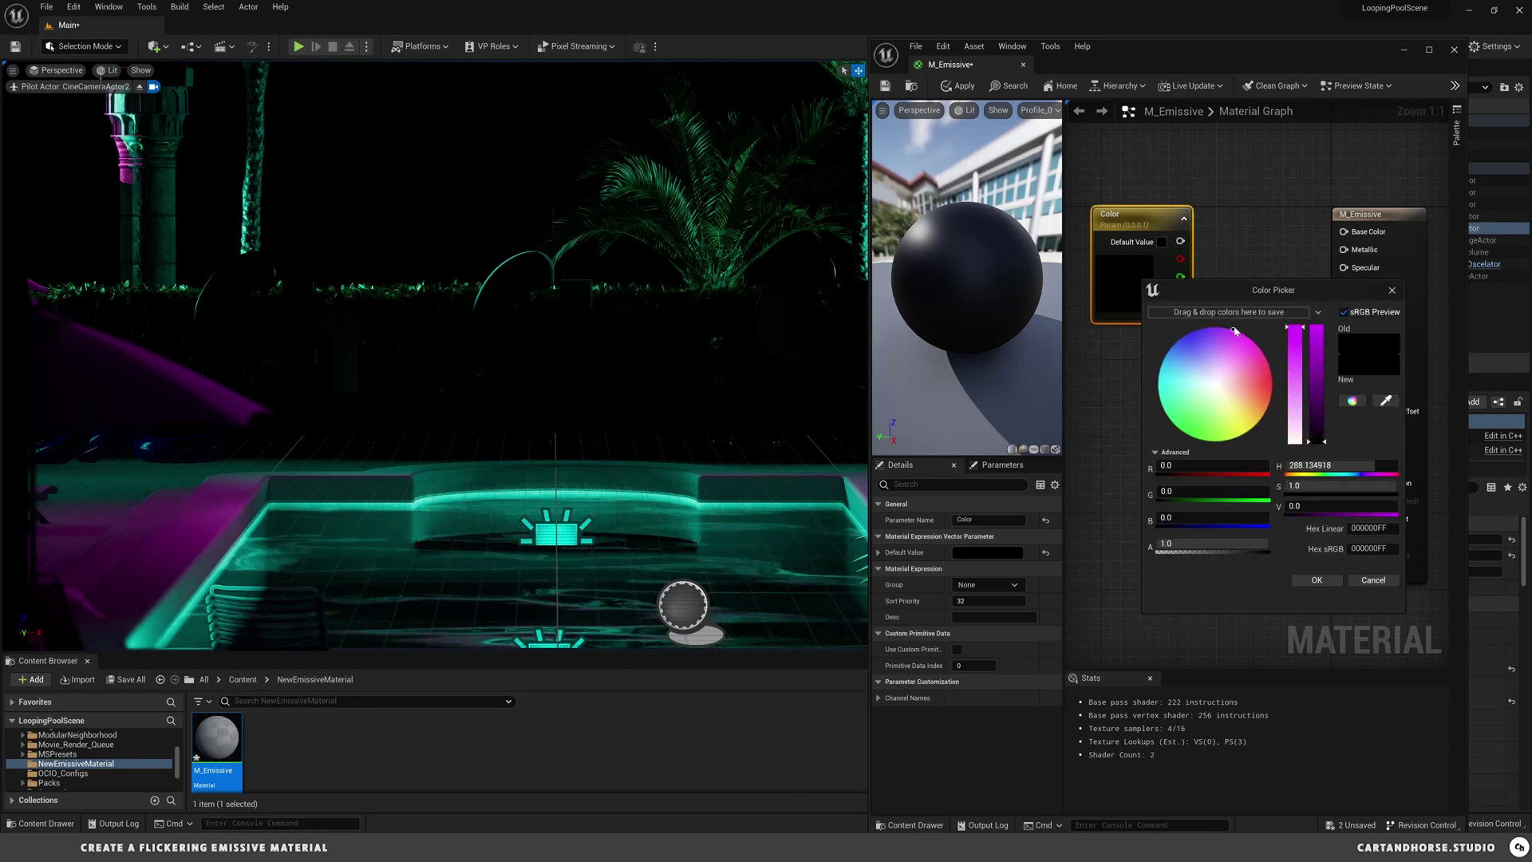
pyautogui.click(1317, 583)
pyautogui.doubleClick(1133, 275)
pyautogui.click(1221, 368)
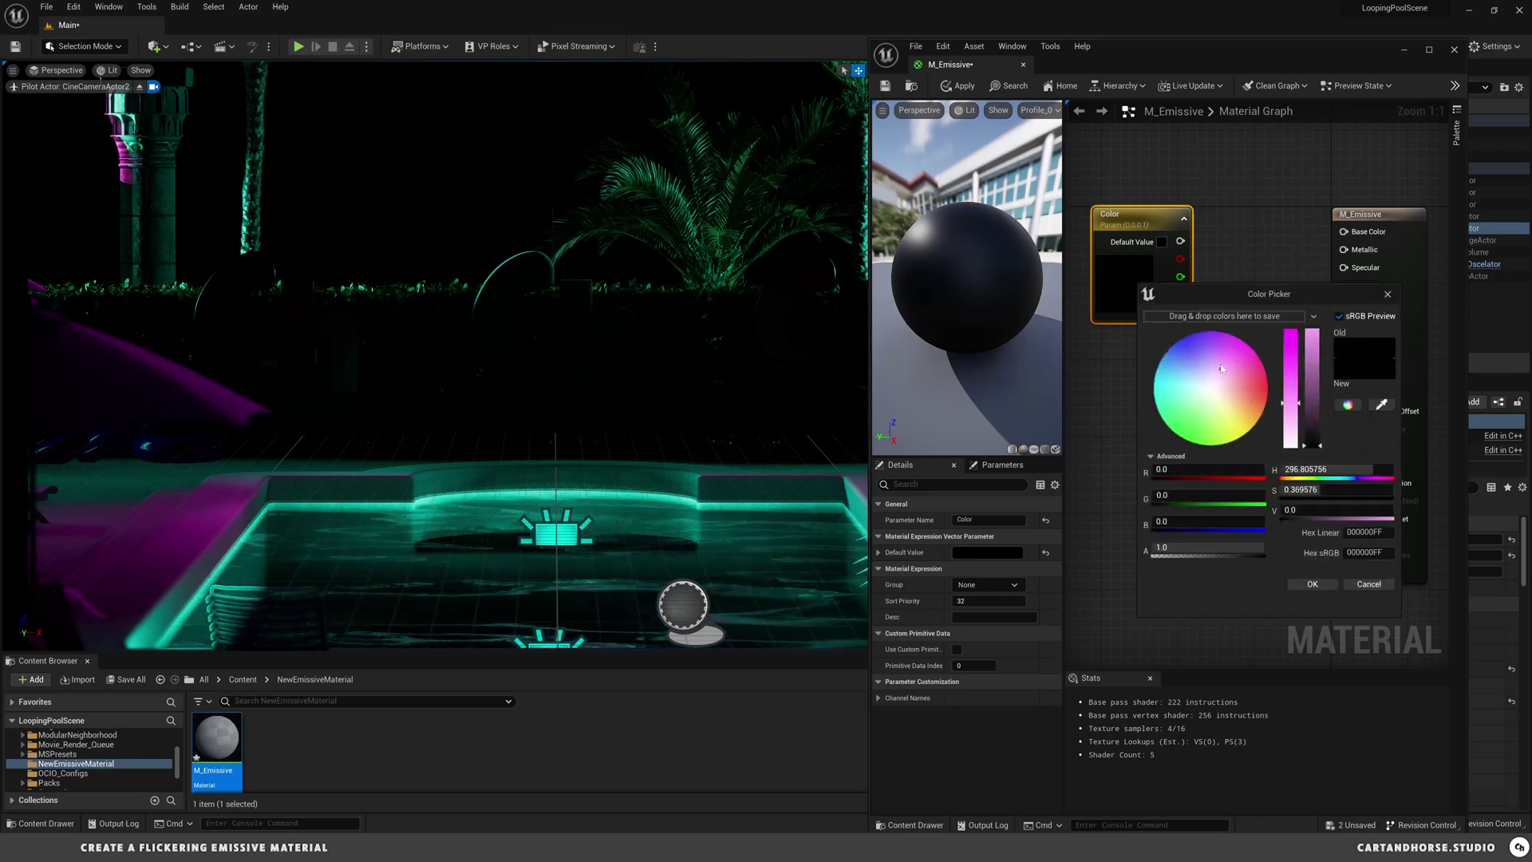
pyautogui.moveTo(1220, 368); pyautogui.dragTo(1225, 332)
pyautogui.moveTo(1313, 444); pyautogui.dragTo(1313, 330)
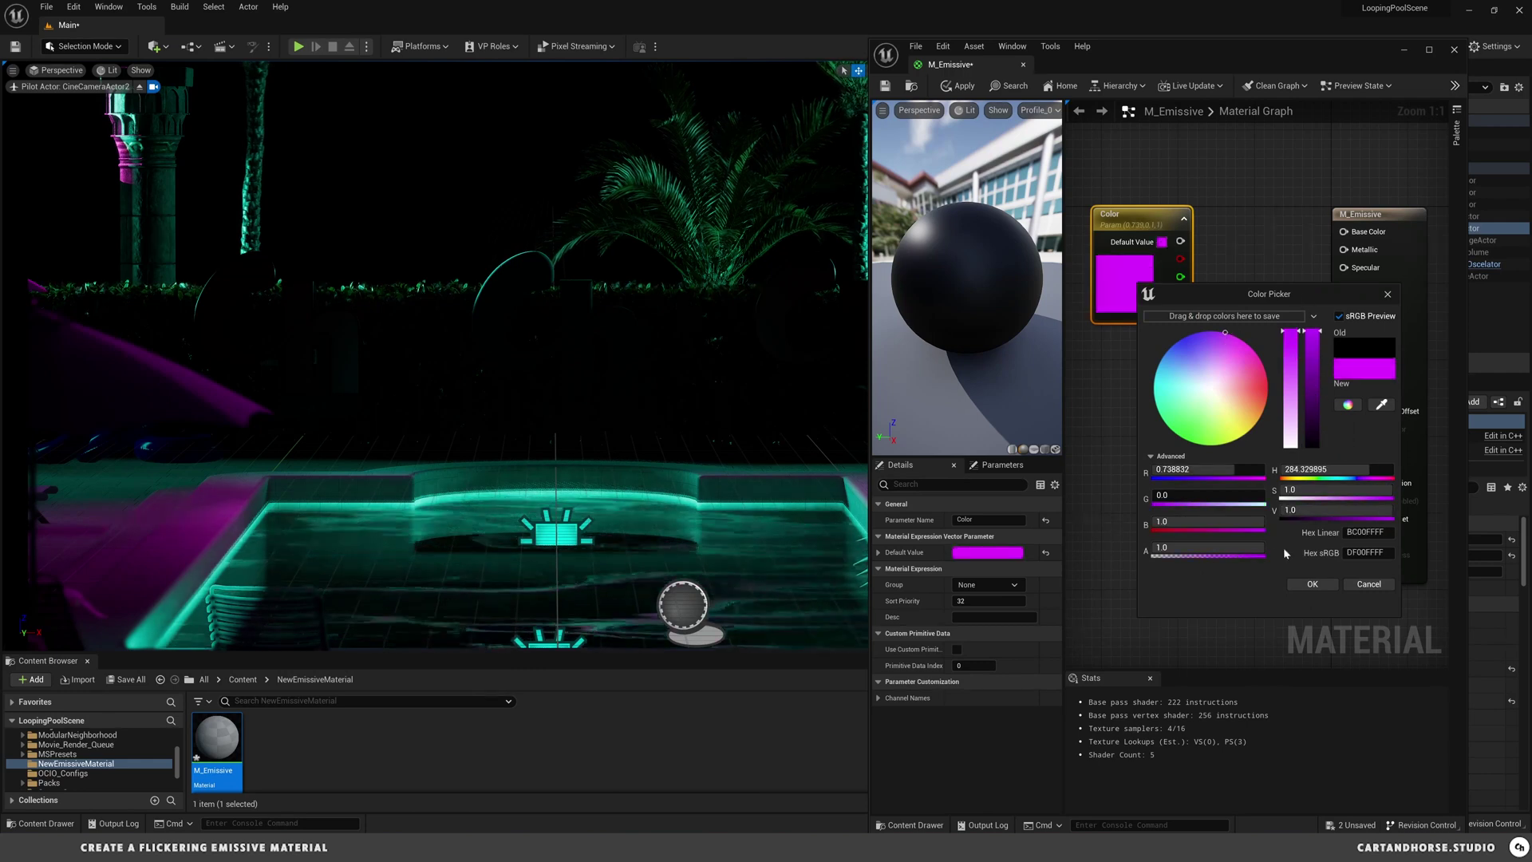
pyautogui.click(1316, 587)
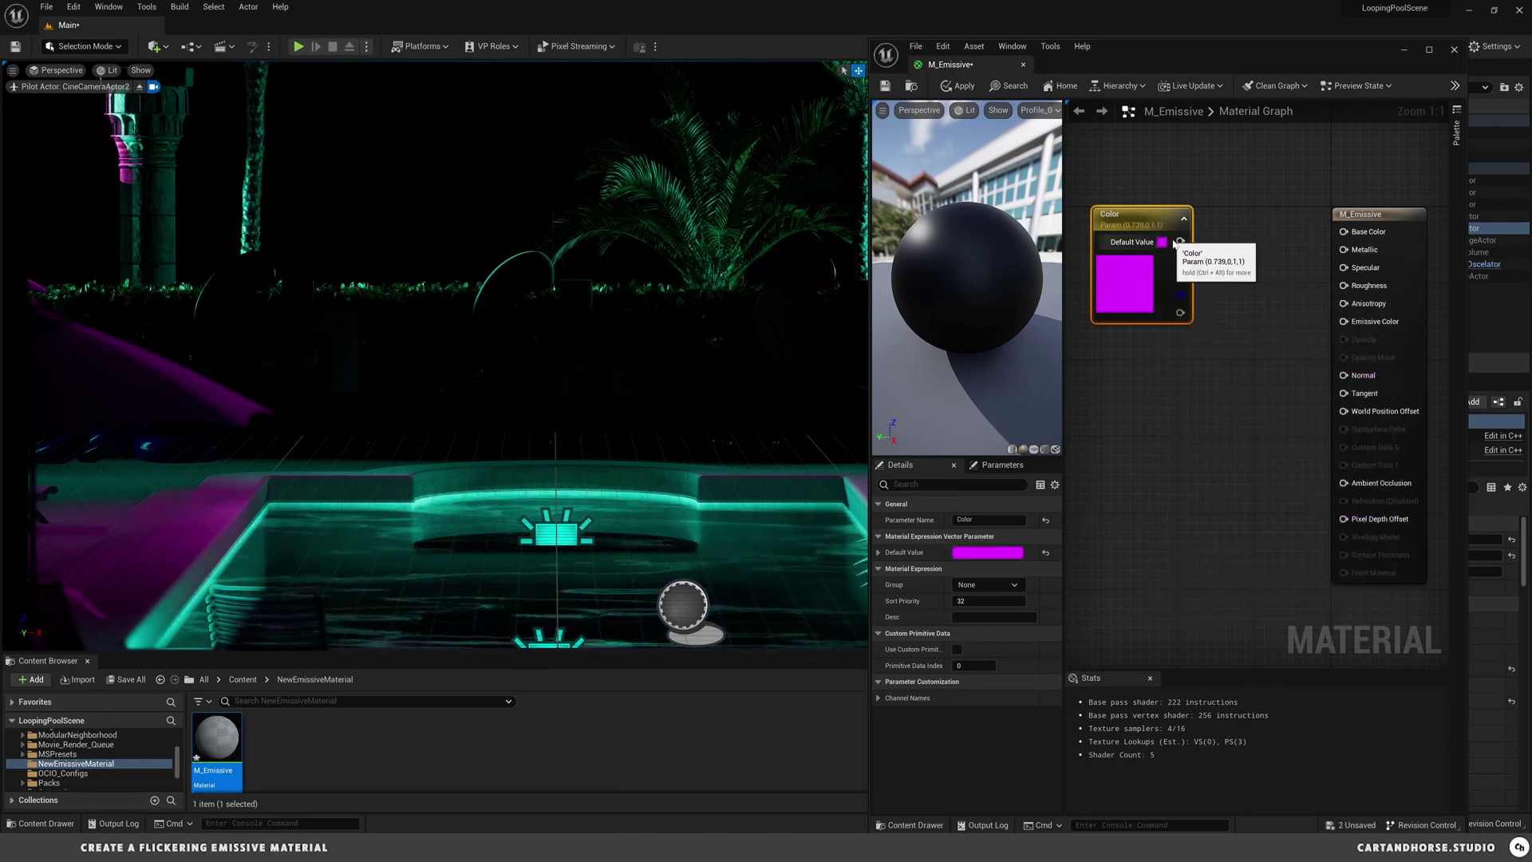
# Step: Wire Color into Emissive Color and save M_Emissive
pyautogui.moveTo(1180, 241); pyautogui.dragTo(1344, 321)
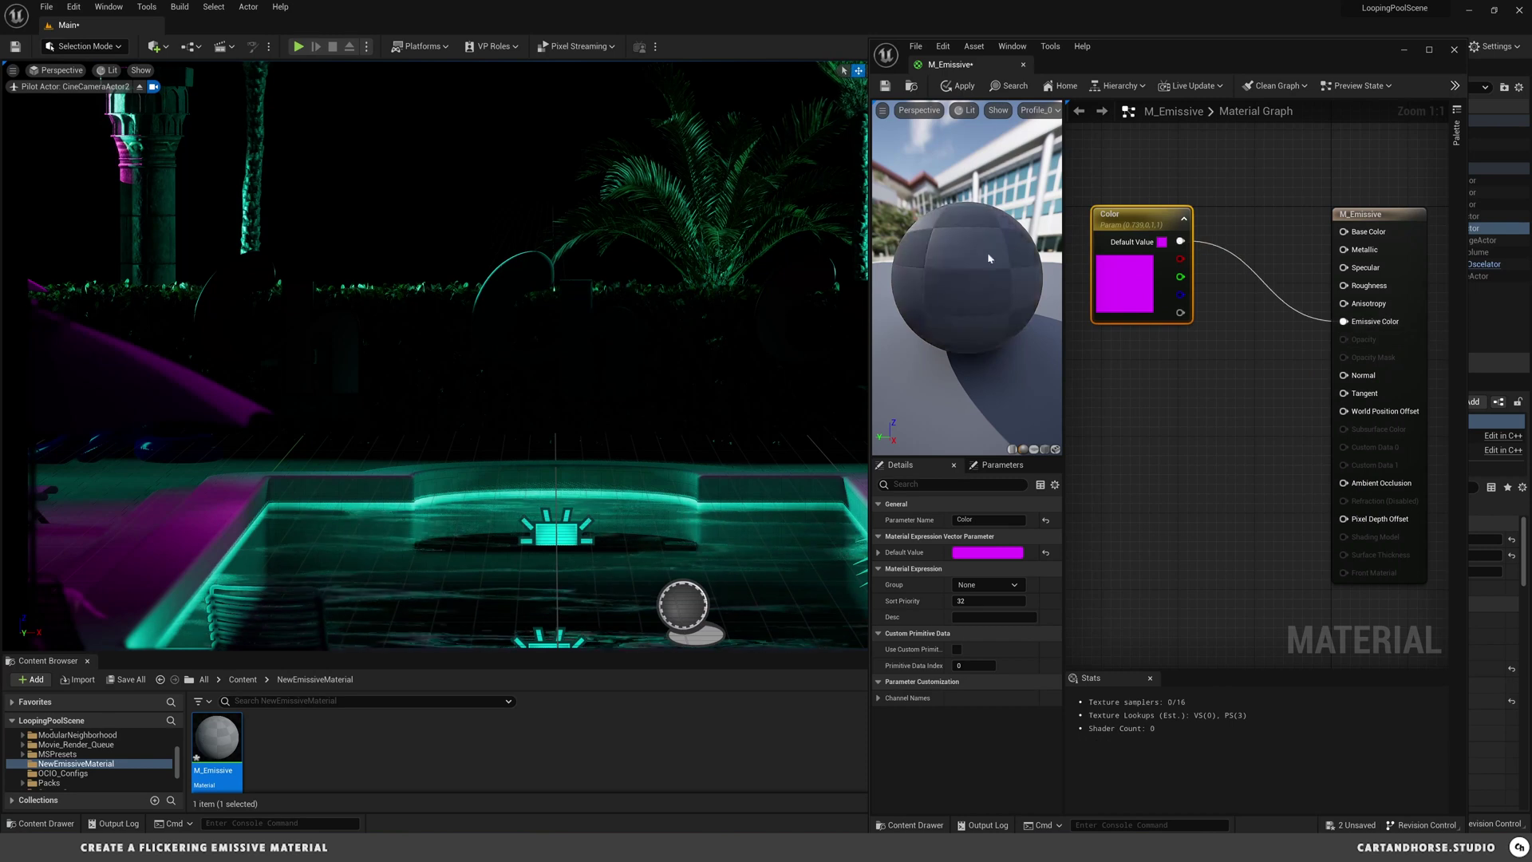
pyautogui.click(886, 87)
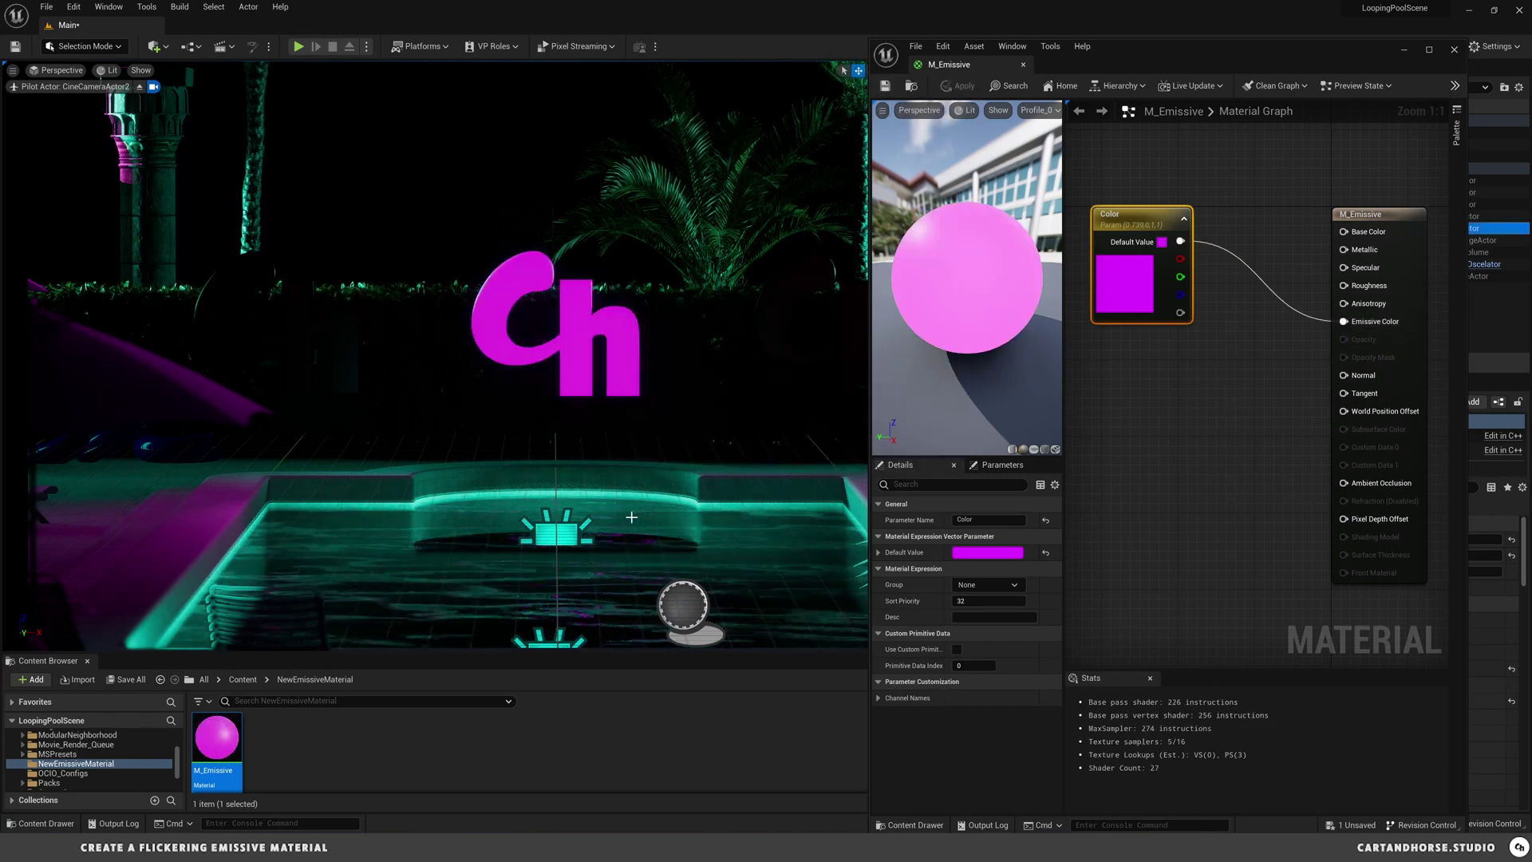
pyautogui.moveTo(1123, 230); pyautogui.dragTo(1104, 278)
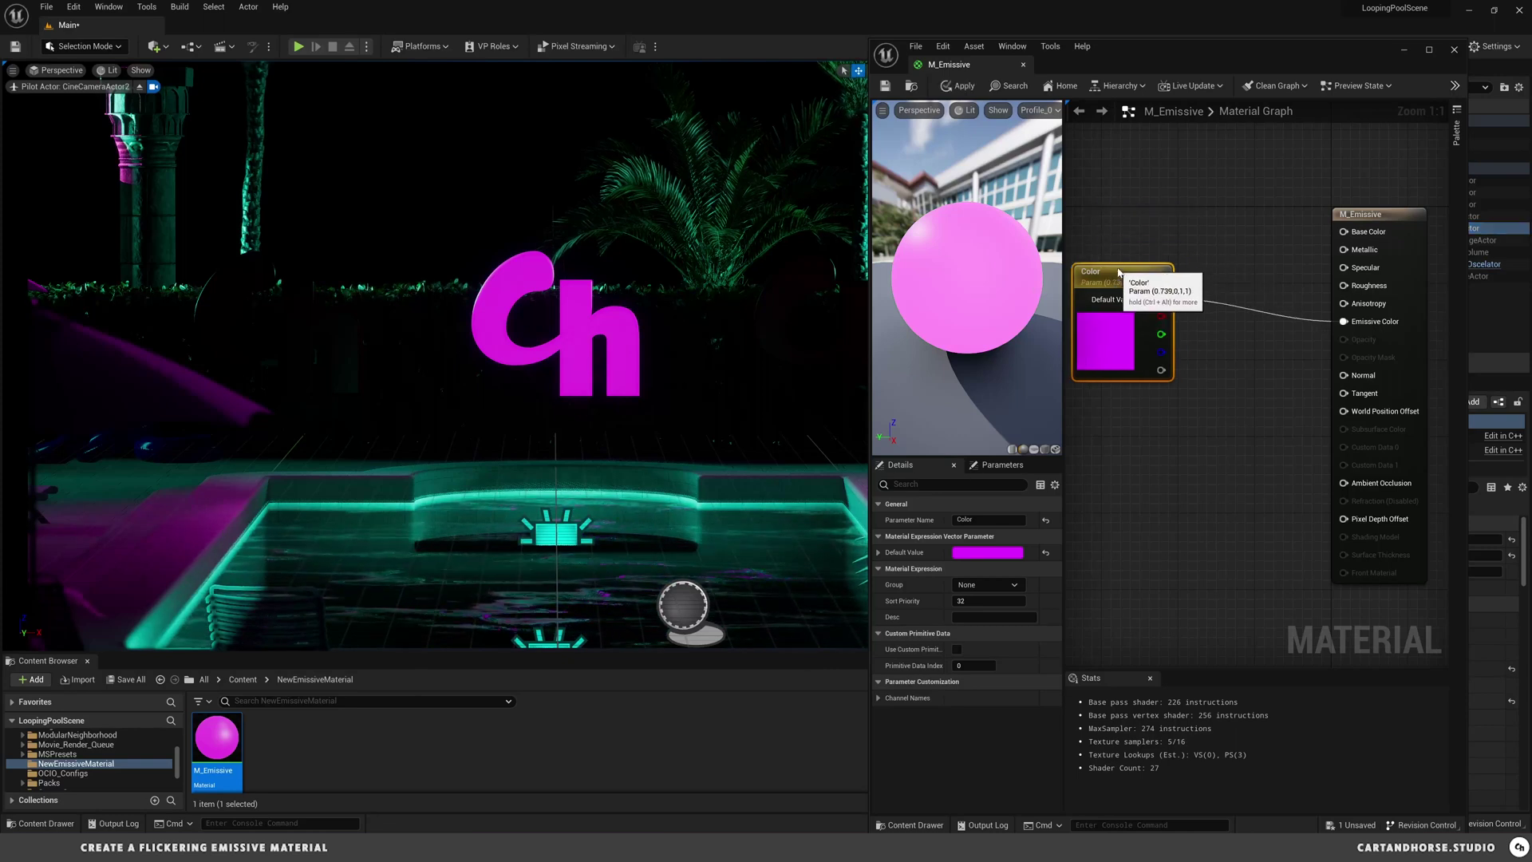
# Step: Enable the PostProcessVolume's Lens Flares Intensity override at 0.0 using a 'flare' property search
pyautogui.click(1404, 50)
pyautogui.click(1188, 253)
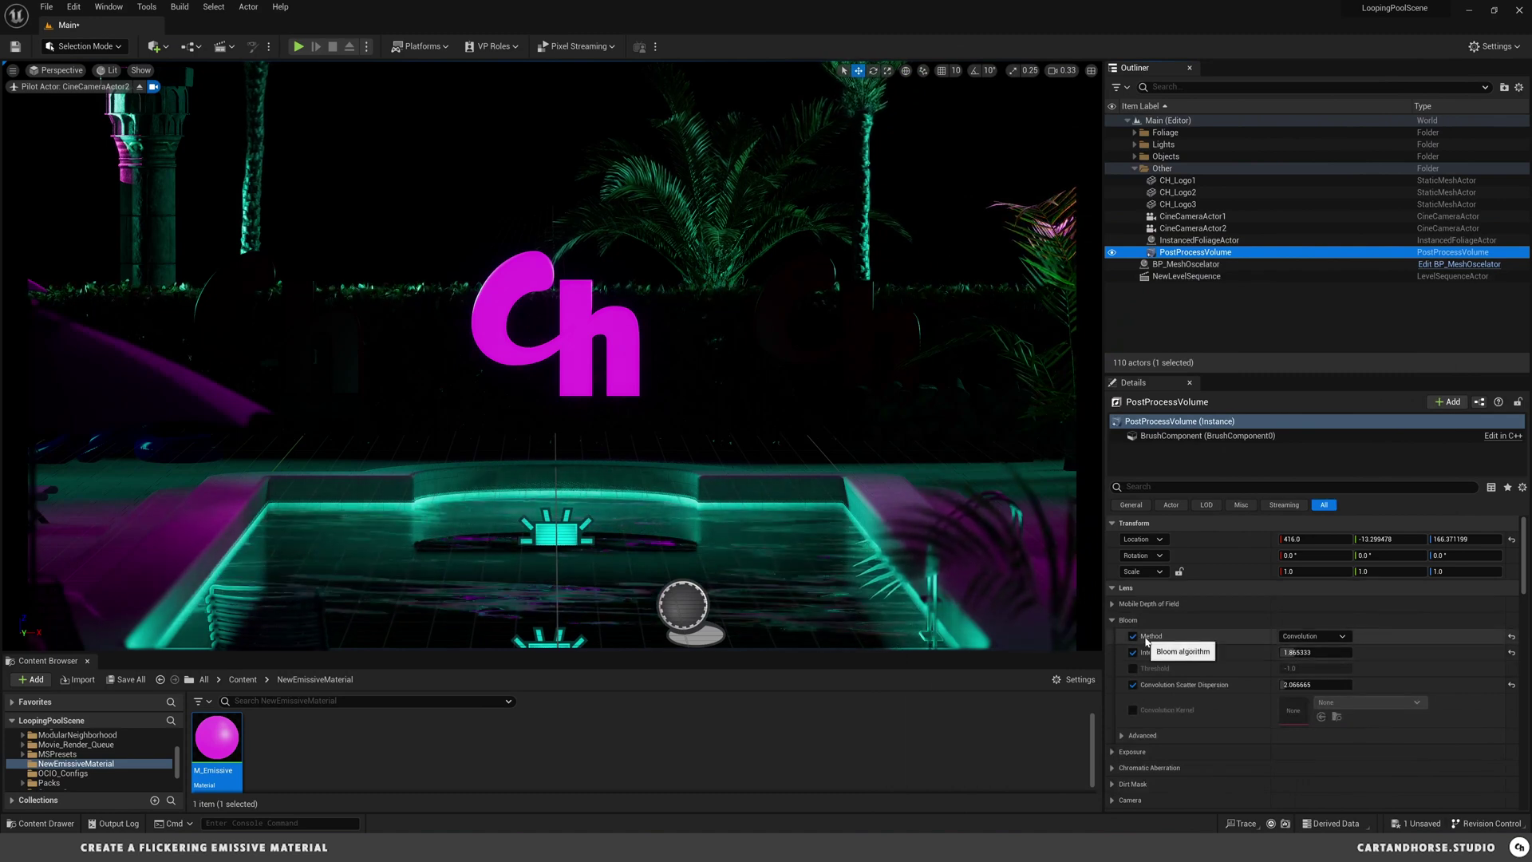
pyautogui.click(1185, 487)
pyautogui.write('in')
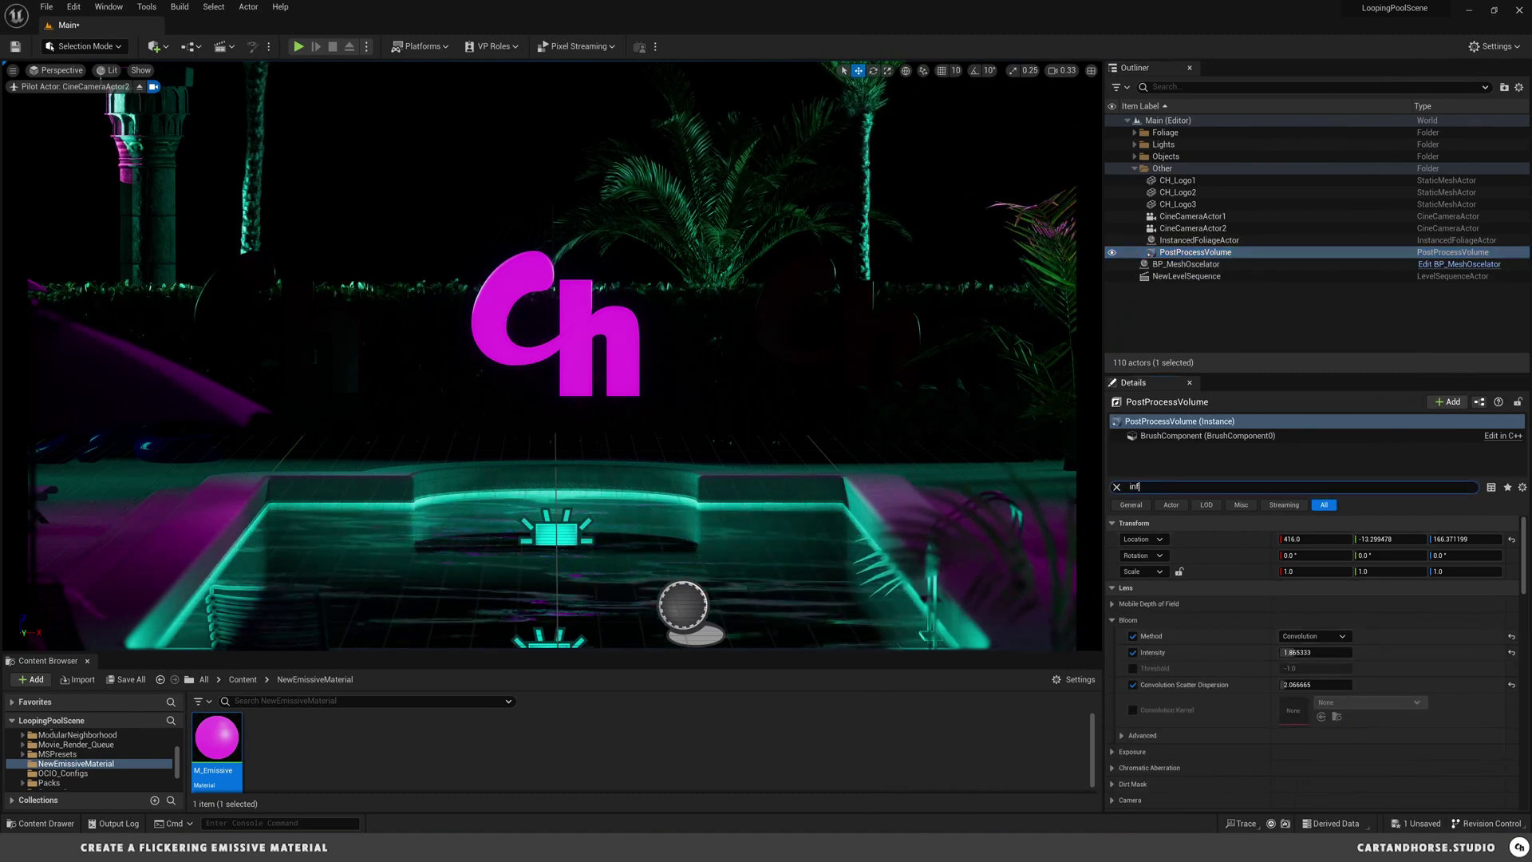
pyautogui.write('f')
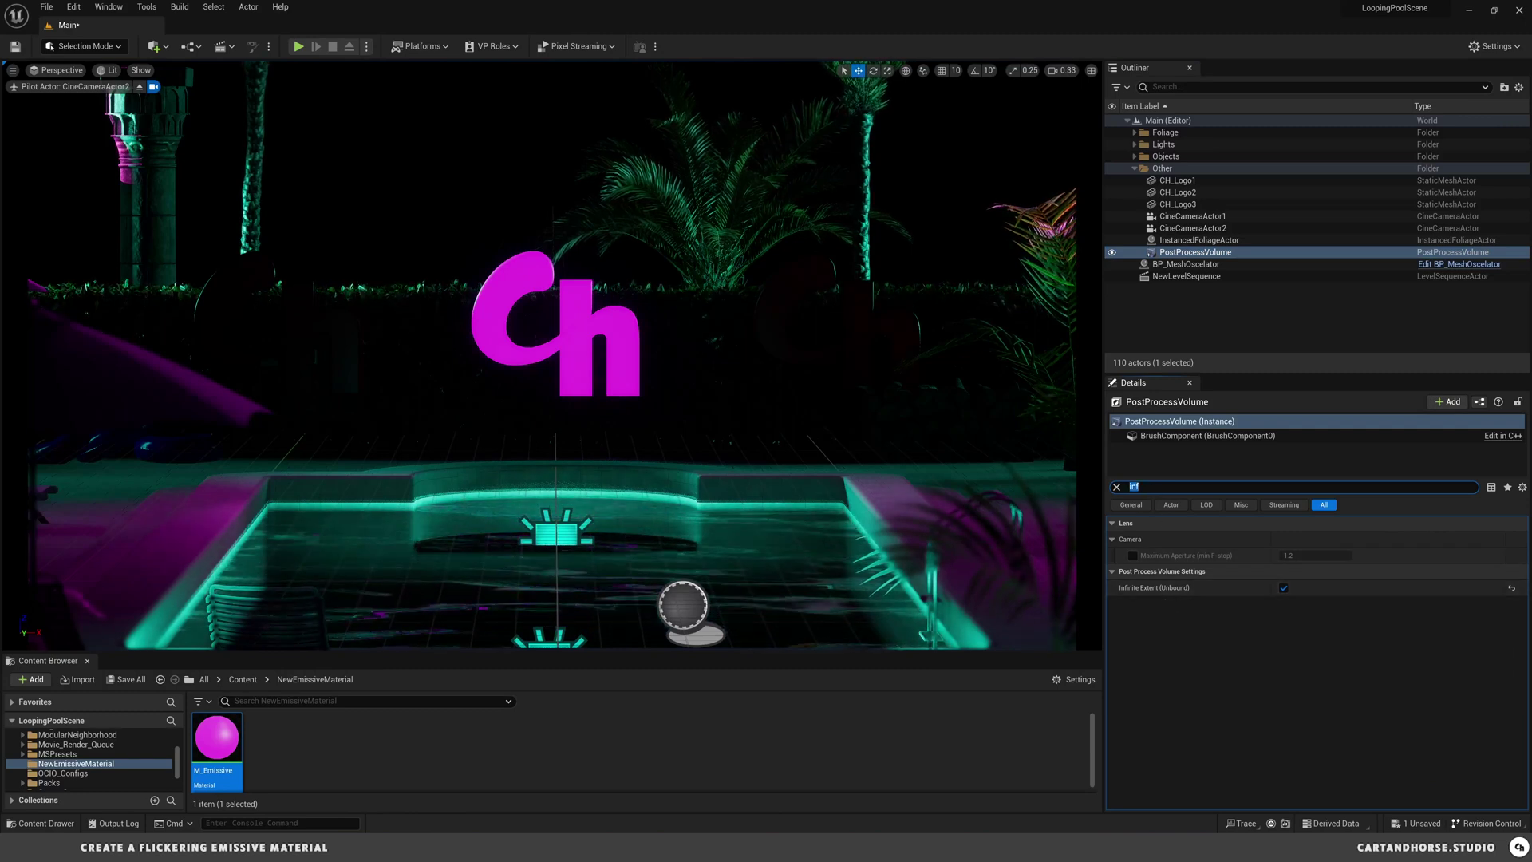
pyautogui.press('BackSpace')
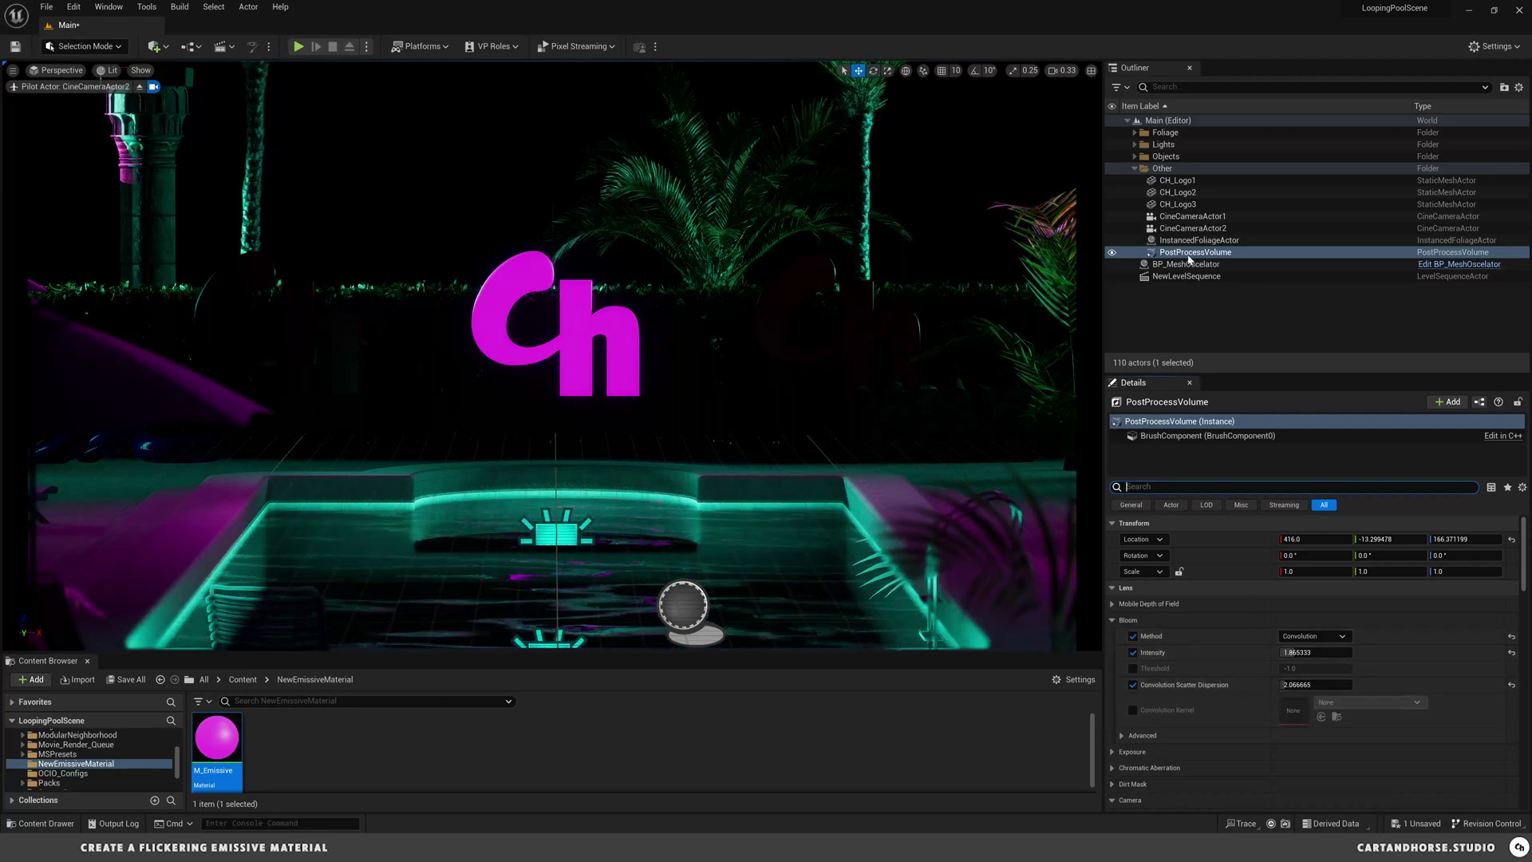
pyautogui.write('fla')
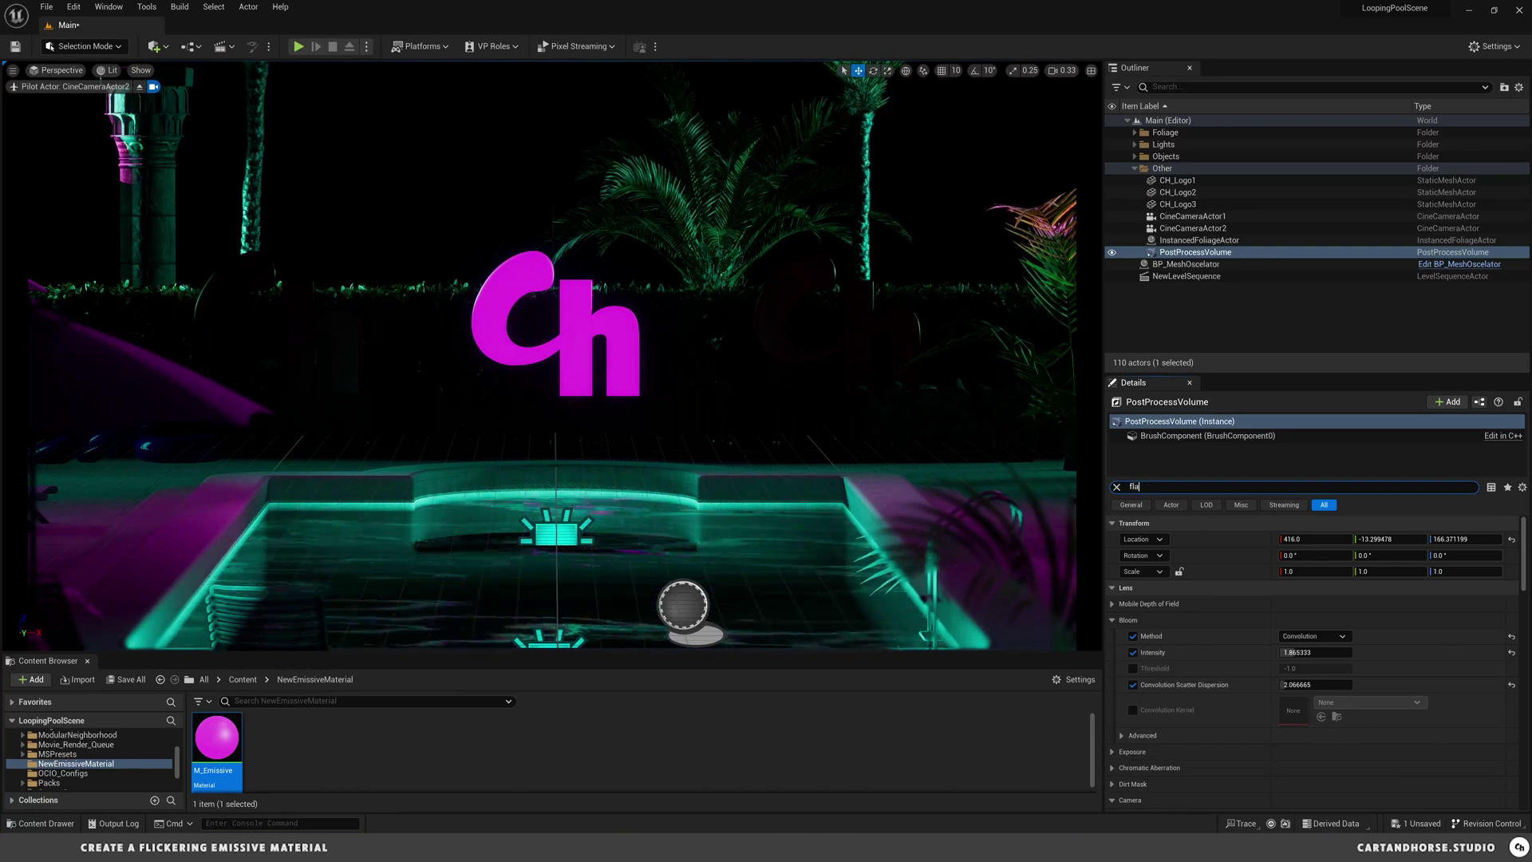
pyautogui.write('re')
pyautogui.click(1133, 555)
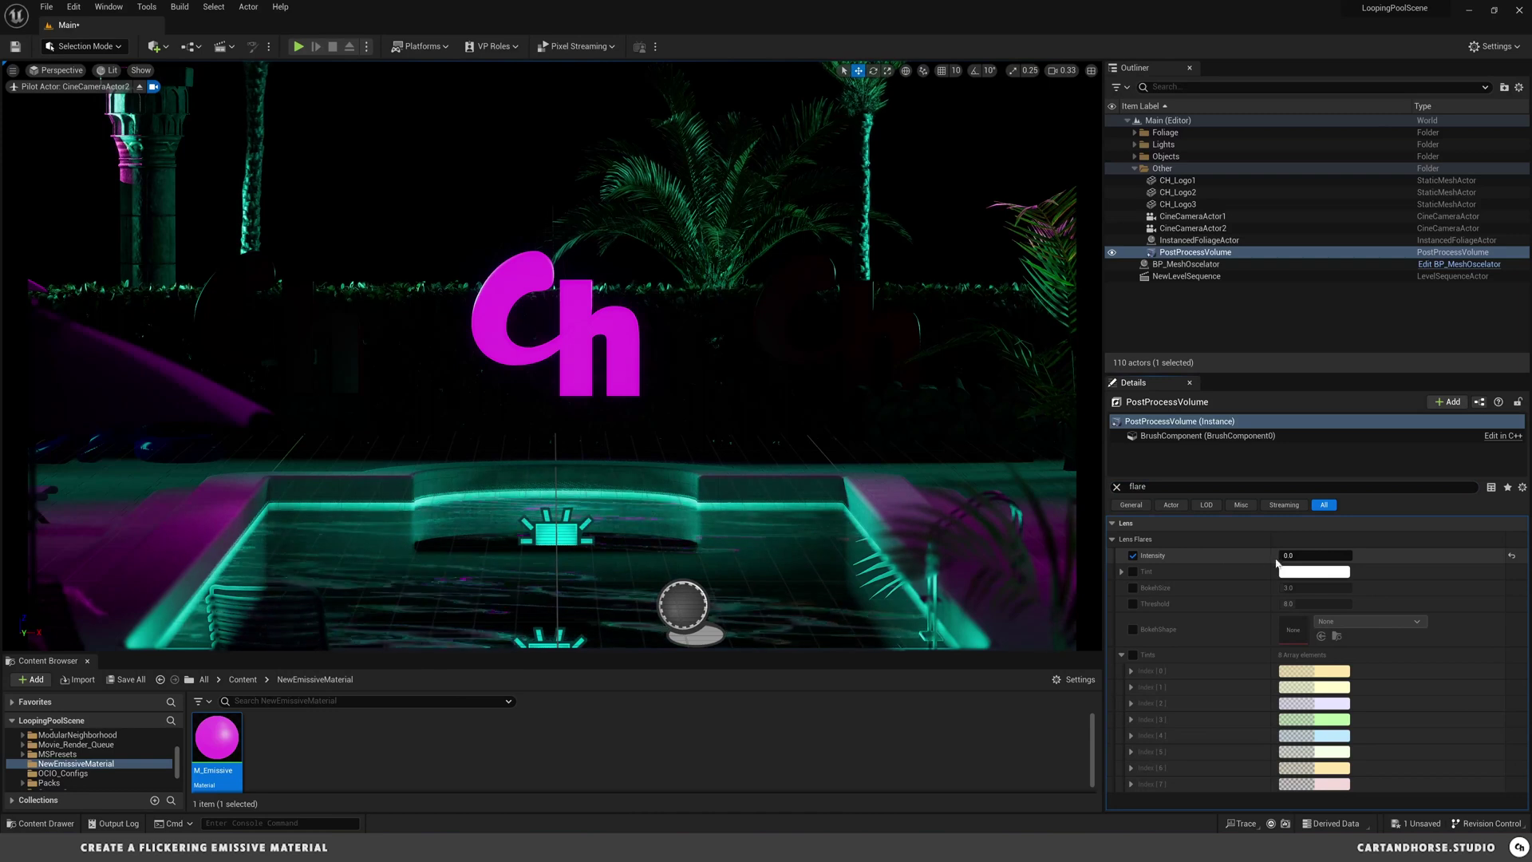
pyautogui.click(1116, 487)
pyautogui.keyDown('ctrl'); pyautogui.click(1195, 252); pyautogui.keyUp('ctrl')
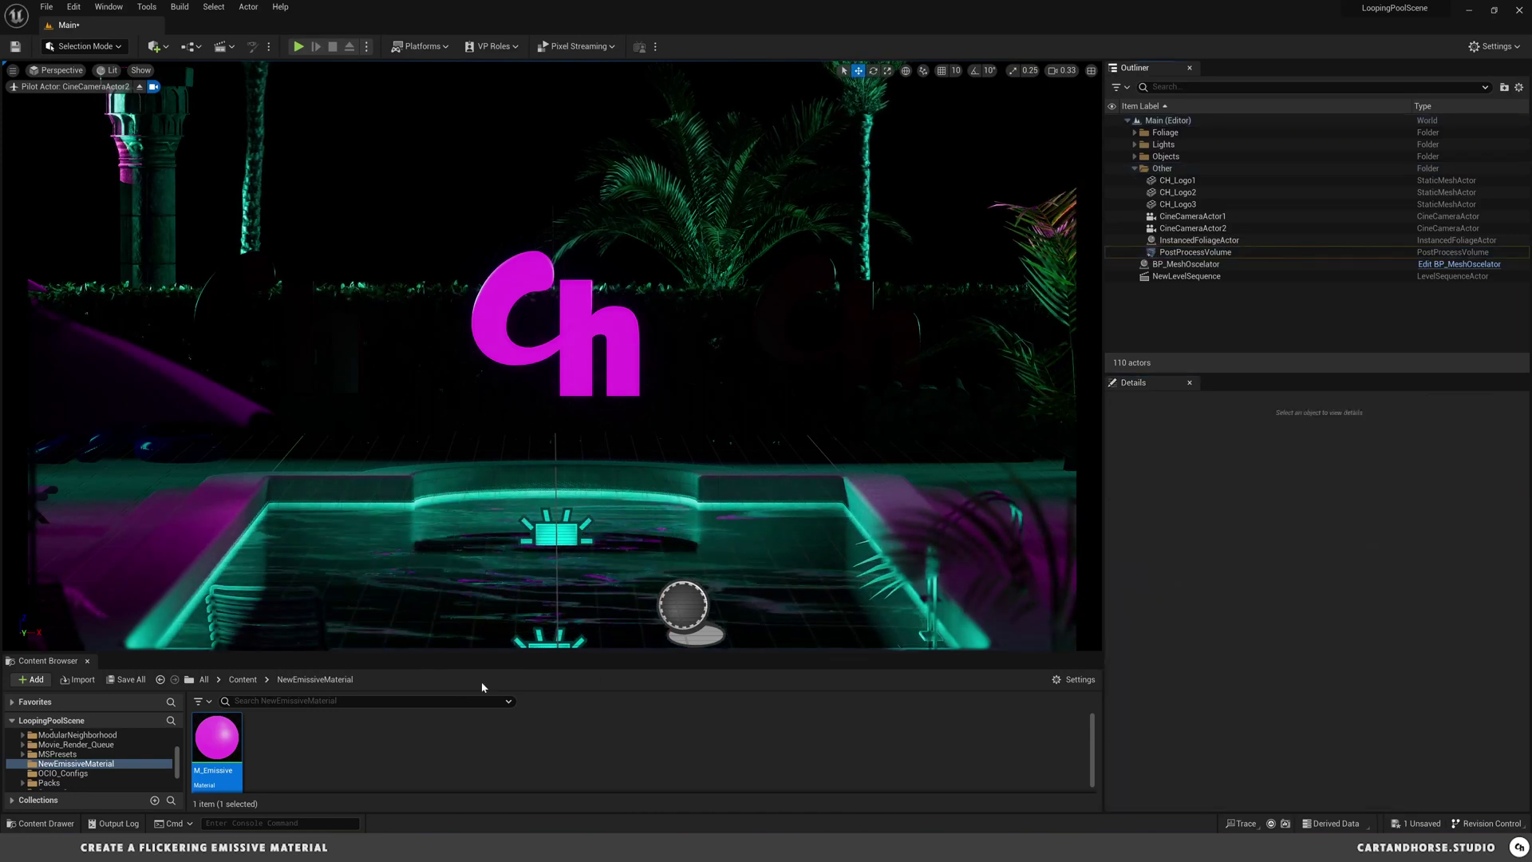
# Step: In M_Emissive, add a Constant converted to a scalar parameter named Glow Intensity
pyautogui.doubleClick(217, 738)
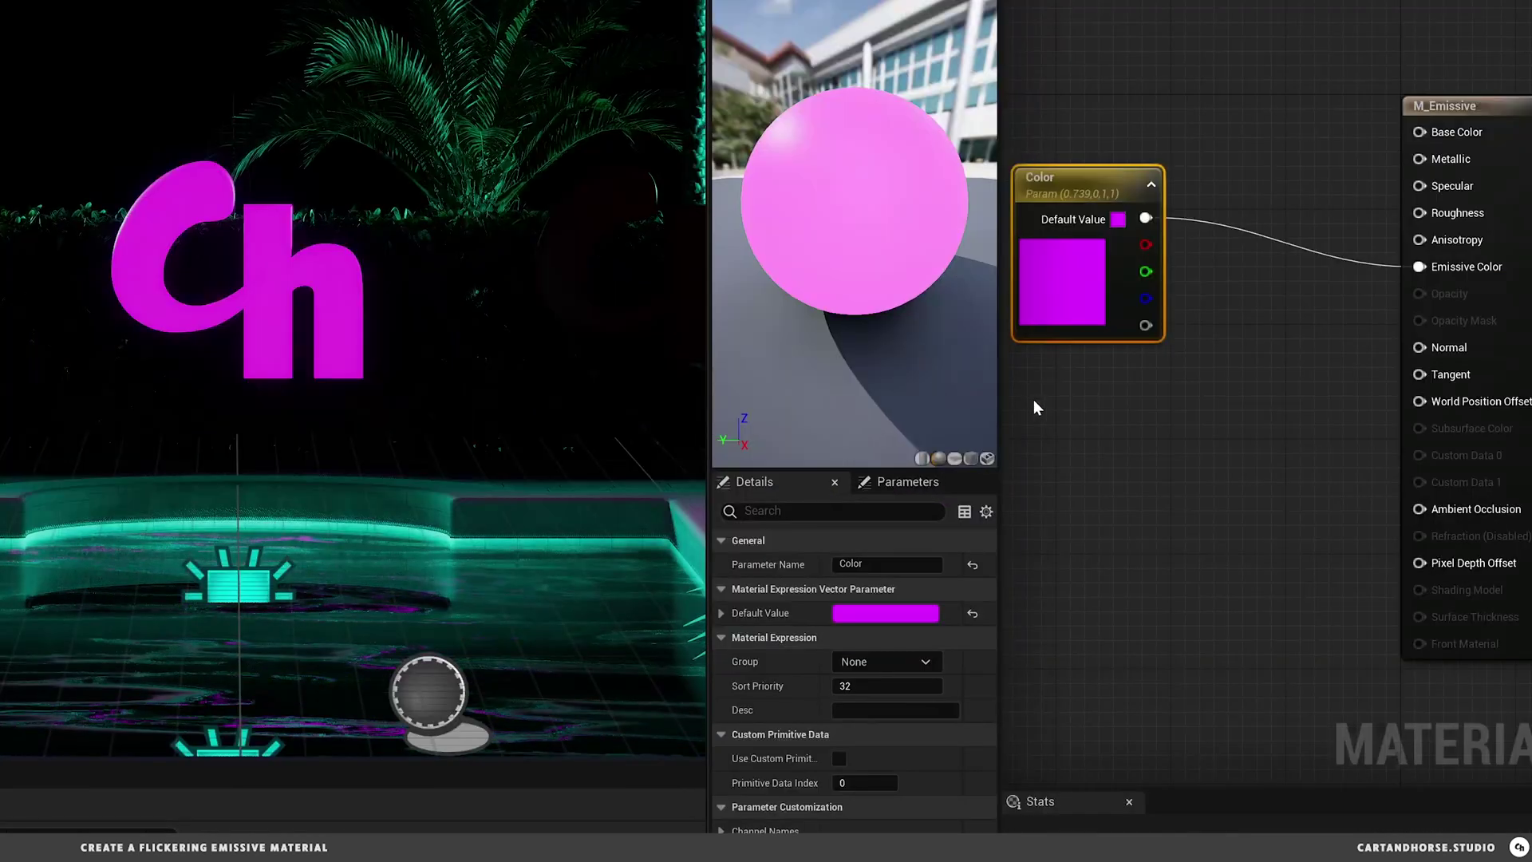
pyautogui.rightClick(1086, 410)
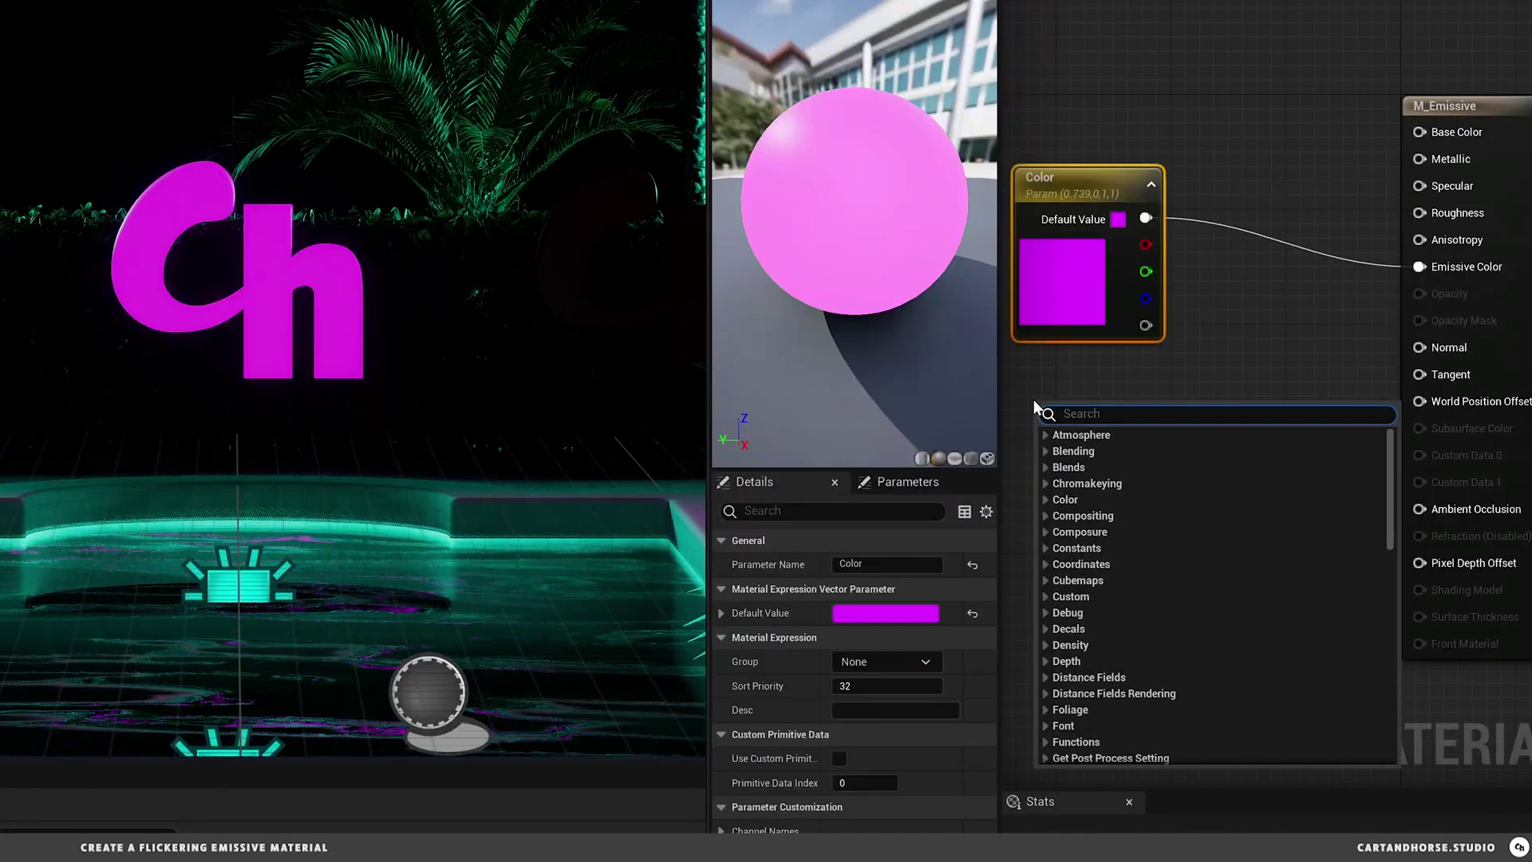
pyautogui.write('const')
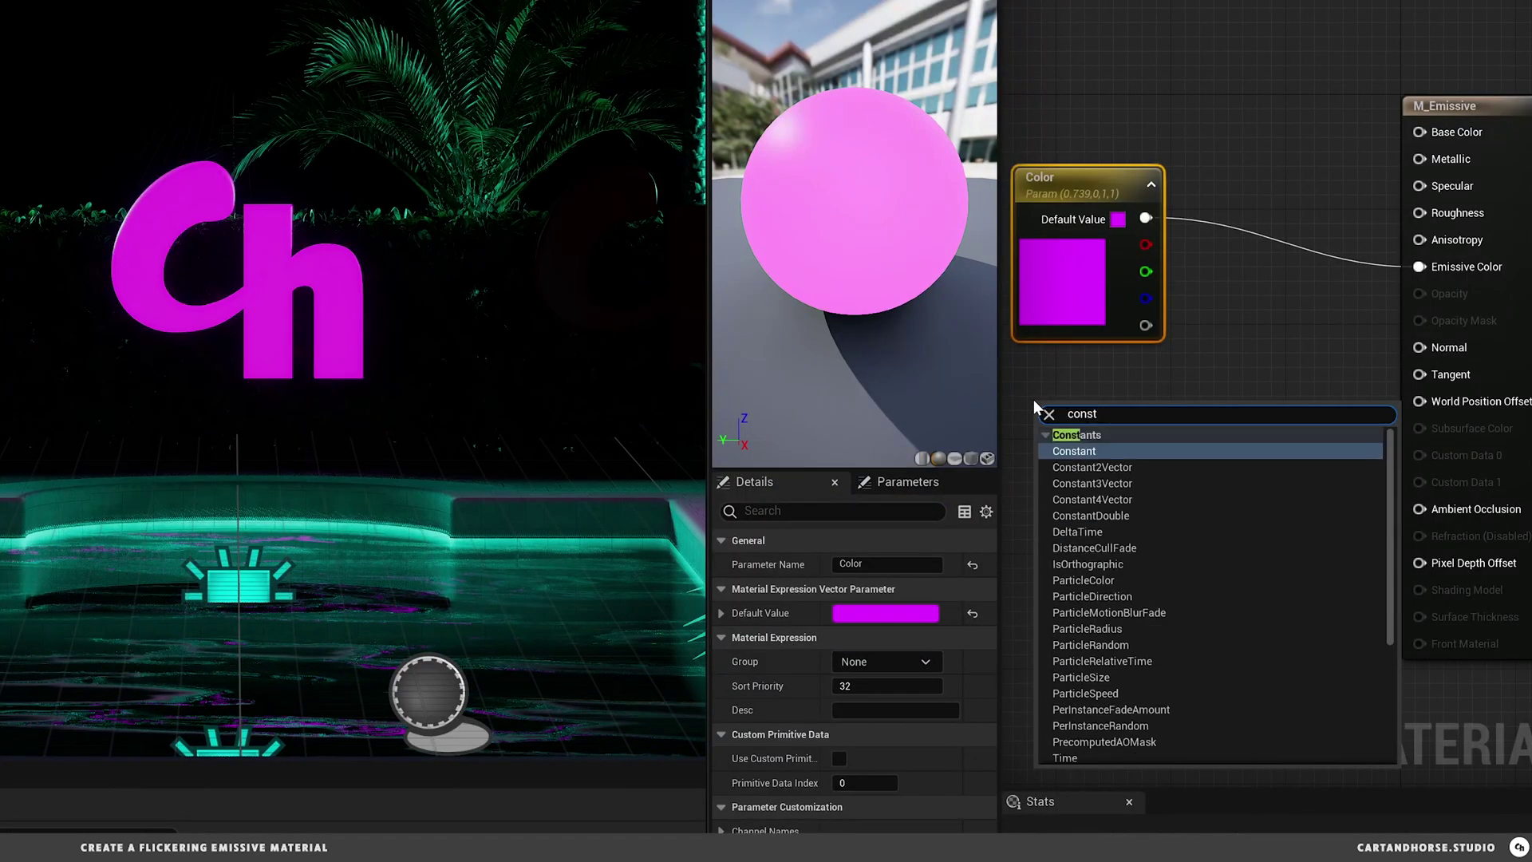
pyautogui.click(1105, 452)
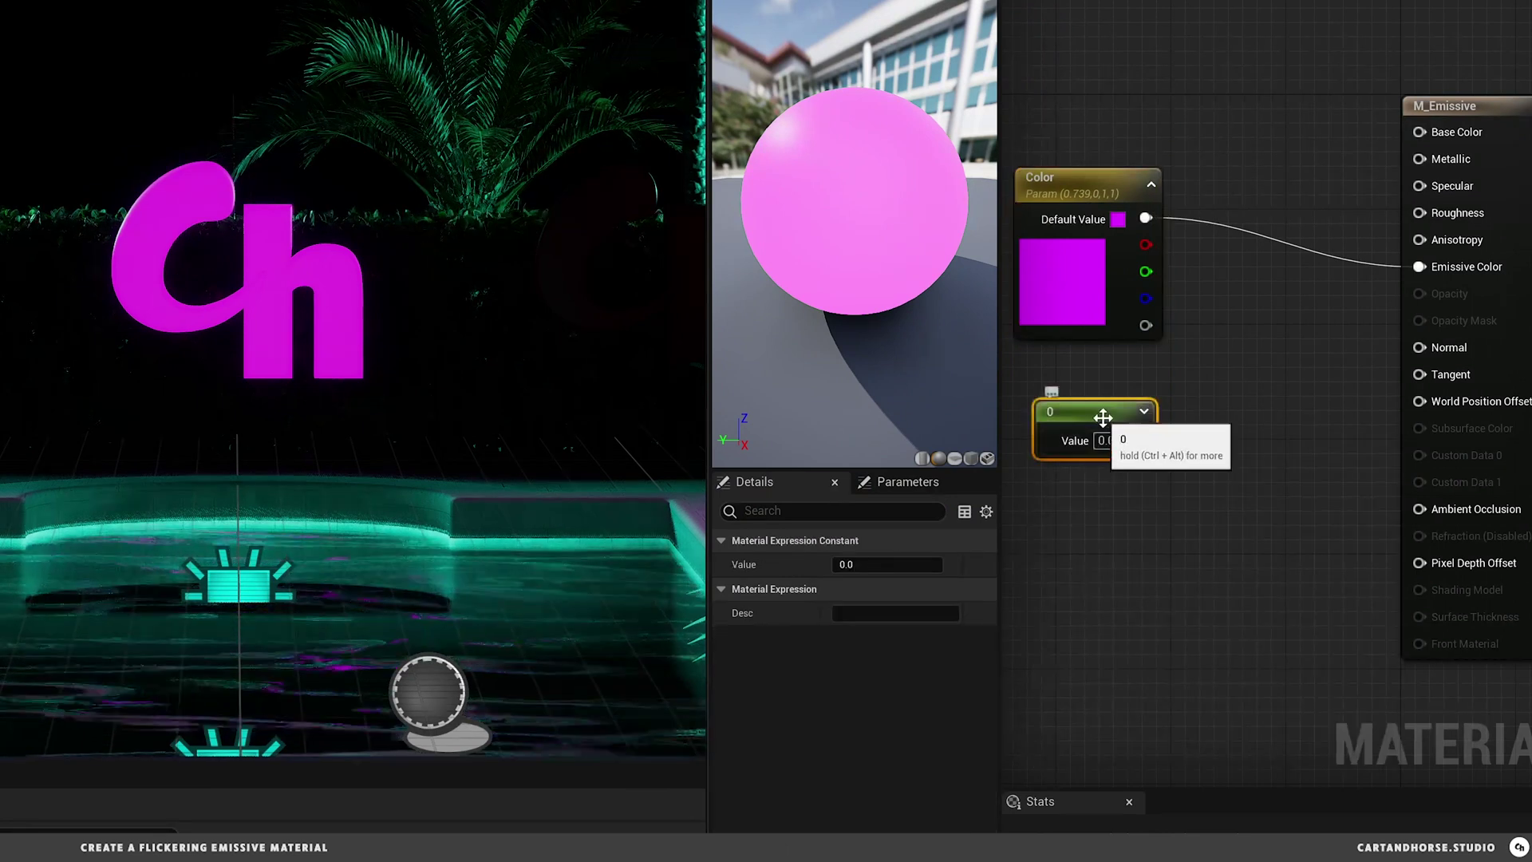
pyautogui.rightClick(1077, 413)
pyautogui.click(1140, 450)
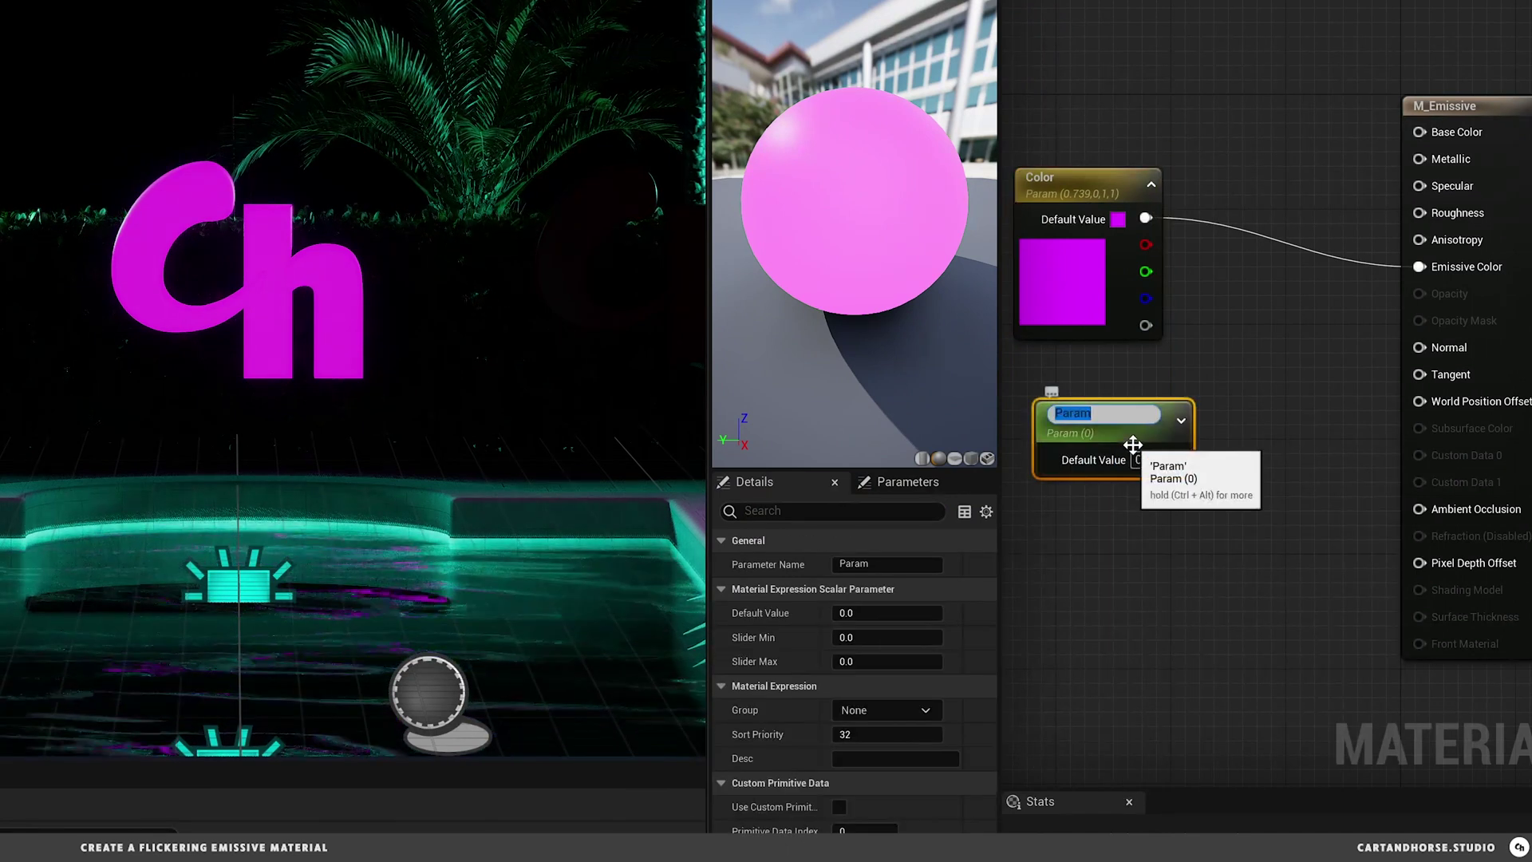
pyautogui.write('Glow')
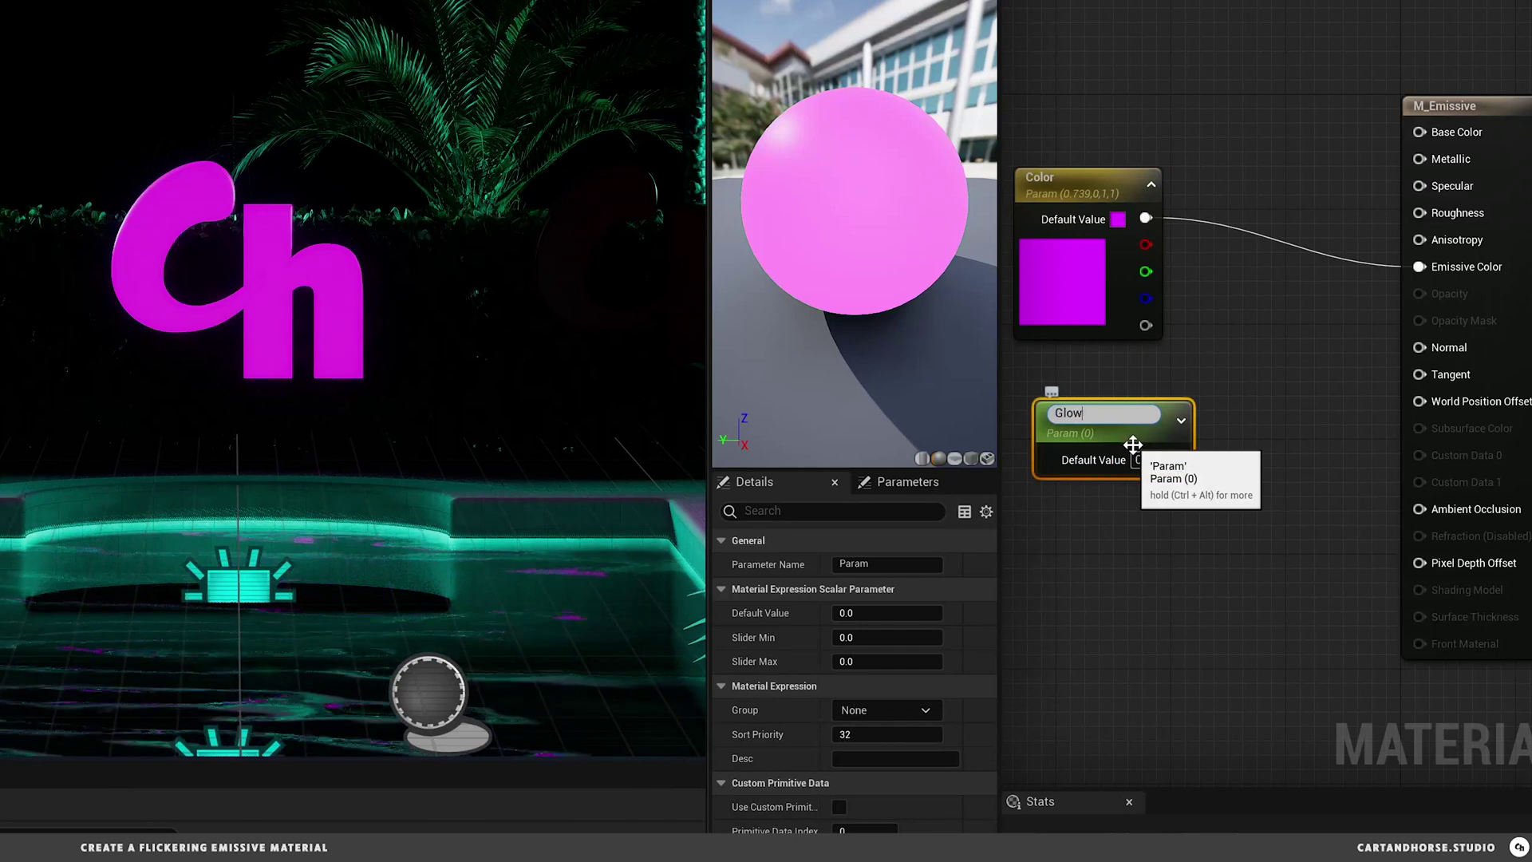
pyautogui.write(' Intensity')
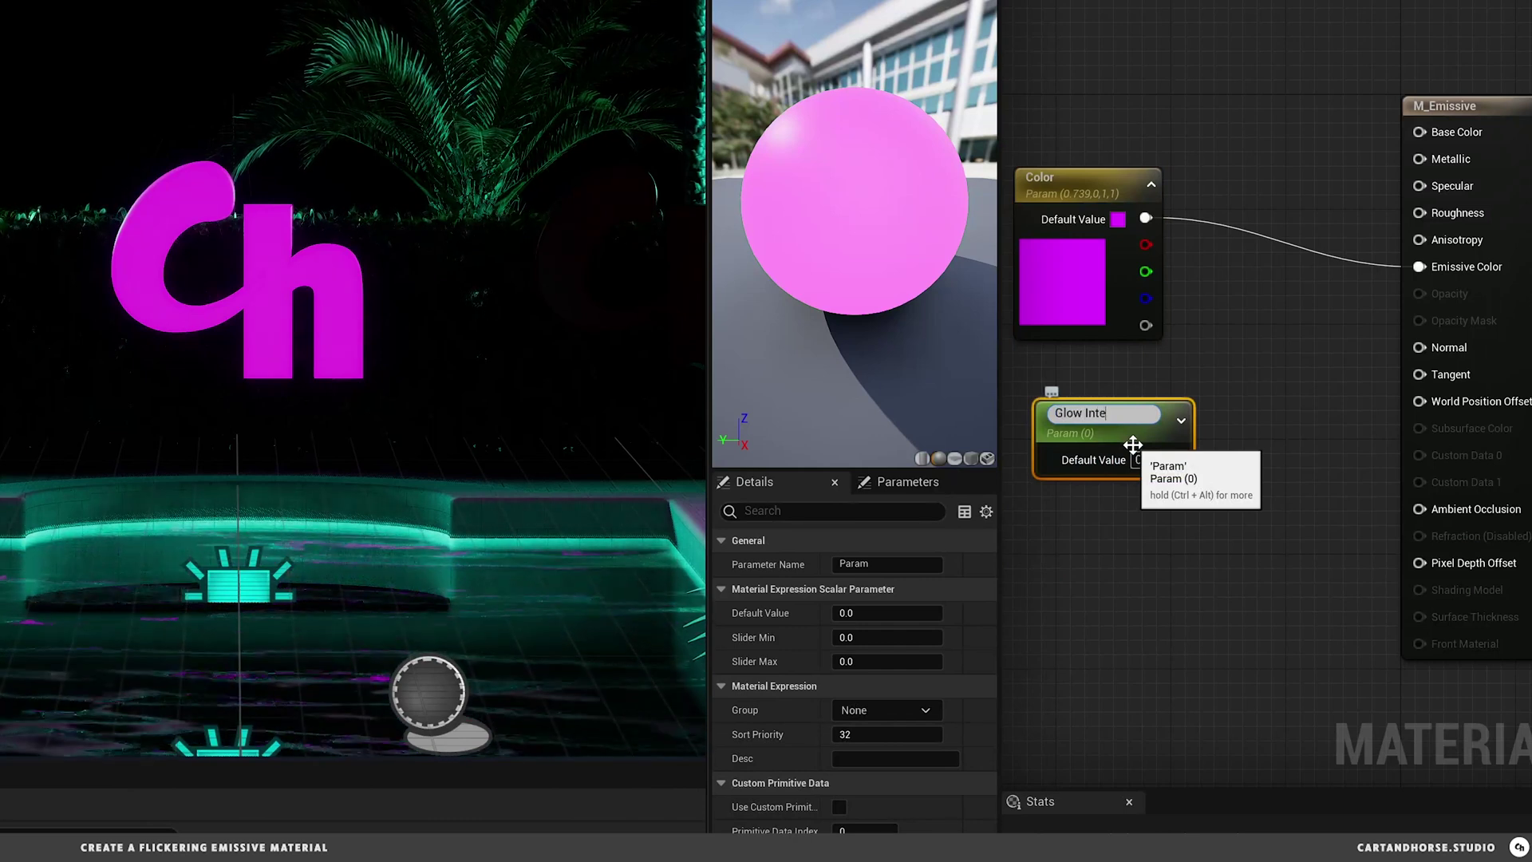
pyautogui.press('Return')
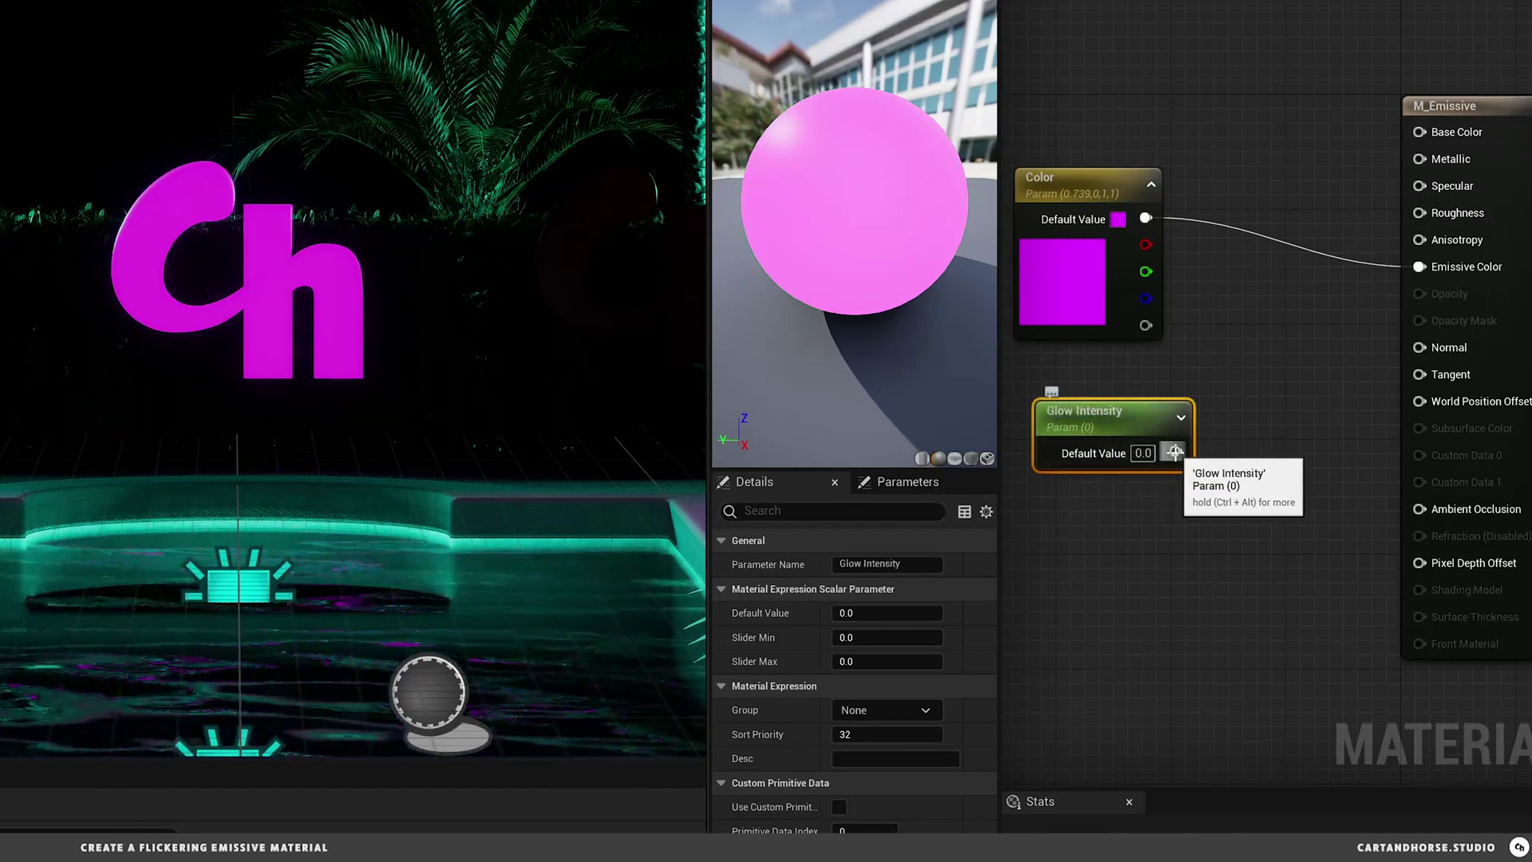
# Step: Multiply Color by Glow Intensity and feed the result into Emissive Color
pyautogui.moveTo(1174, 451); pyautogui.dragTo(1237, 300)
pyautogui.write('mul')
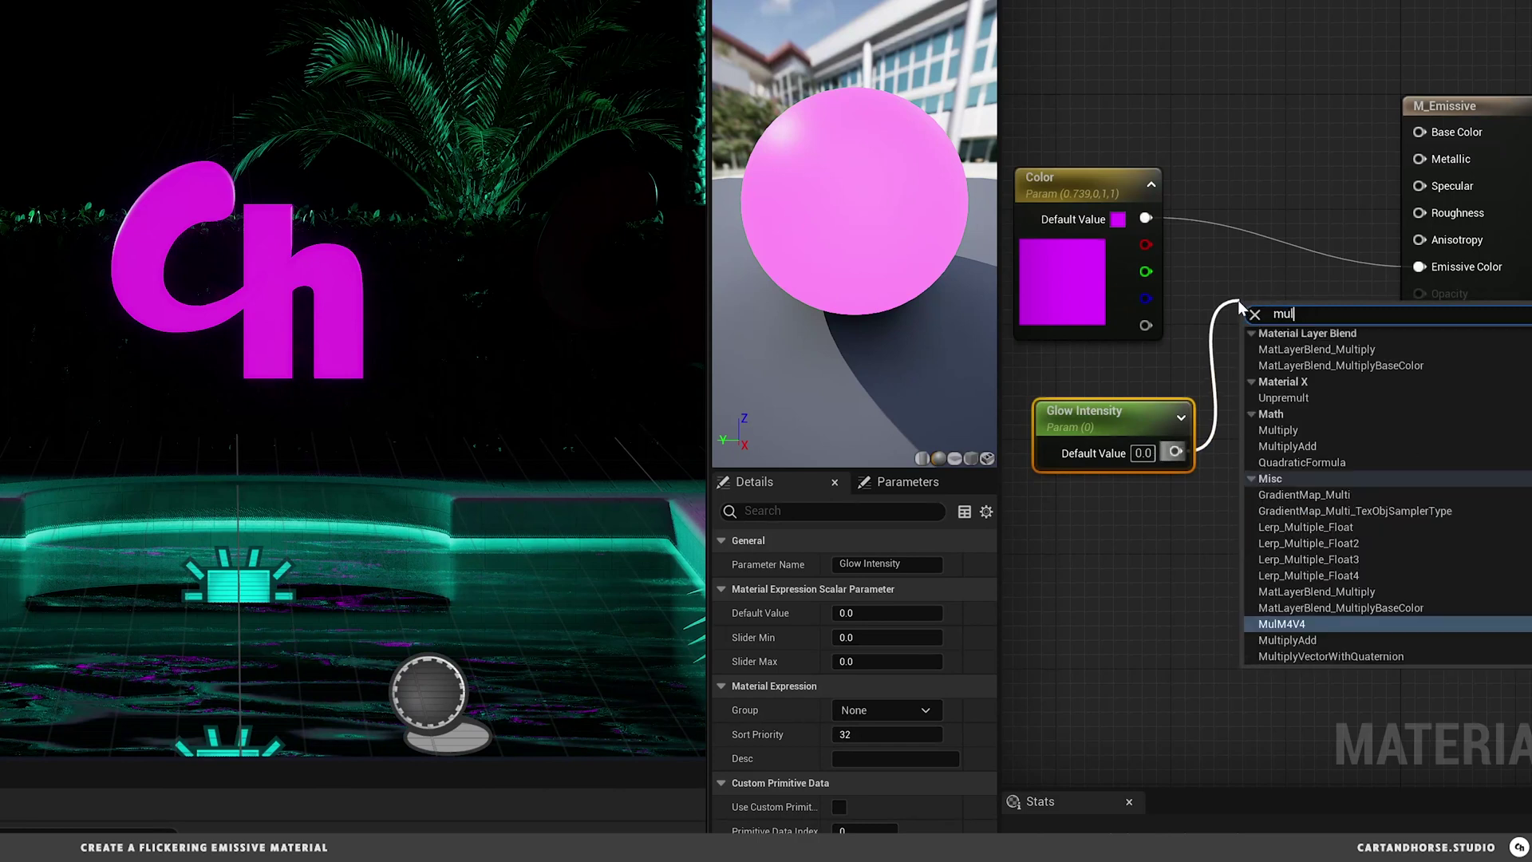
pyautogui.write('t')
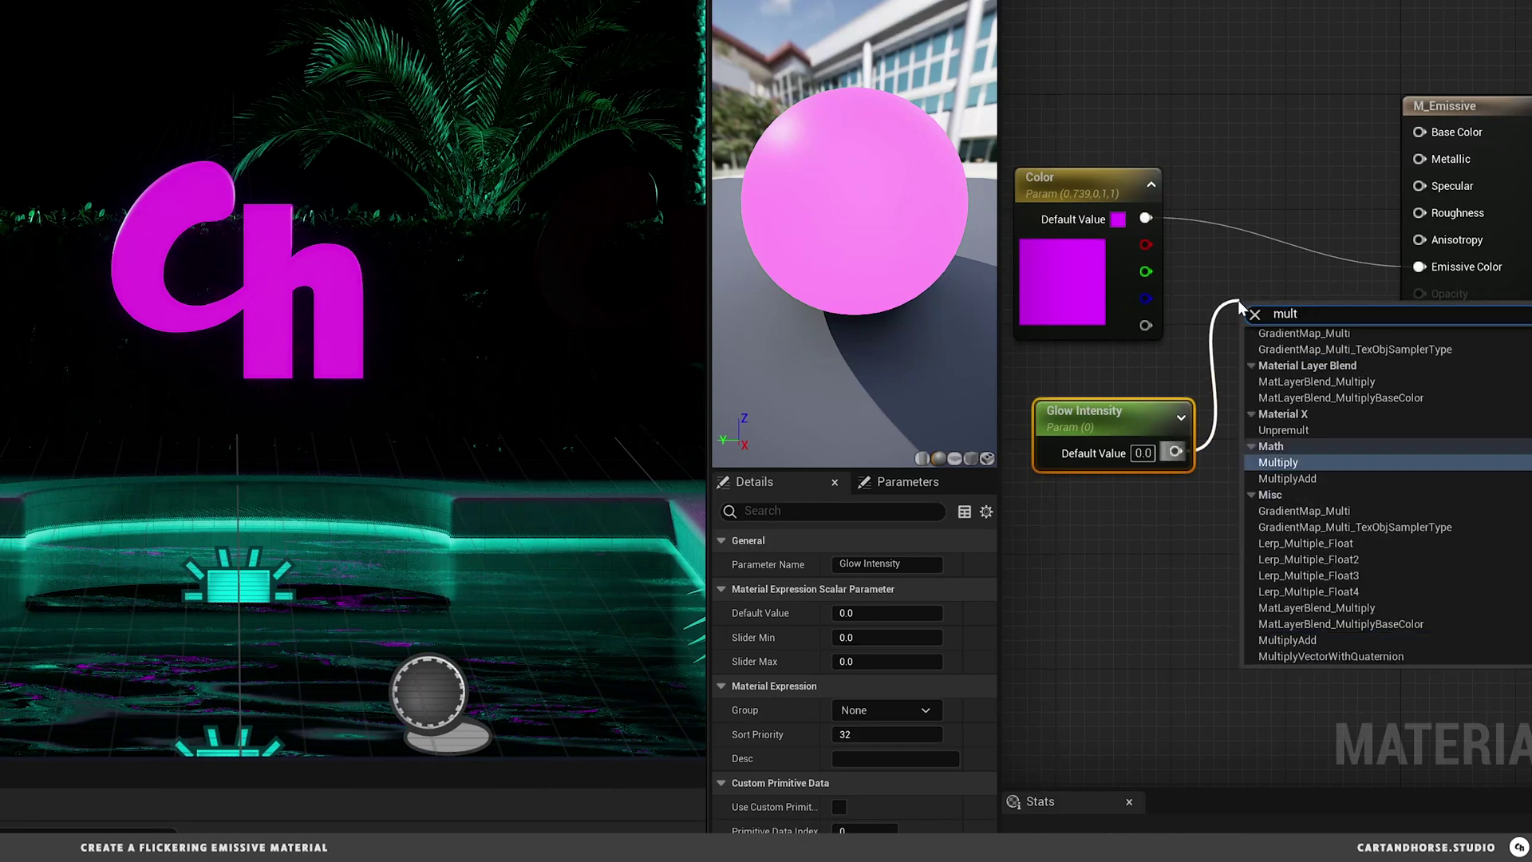
pyautogui.click(1277, 461)
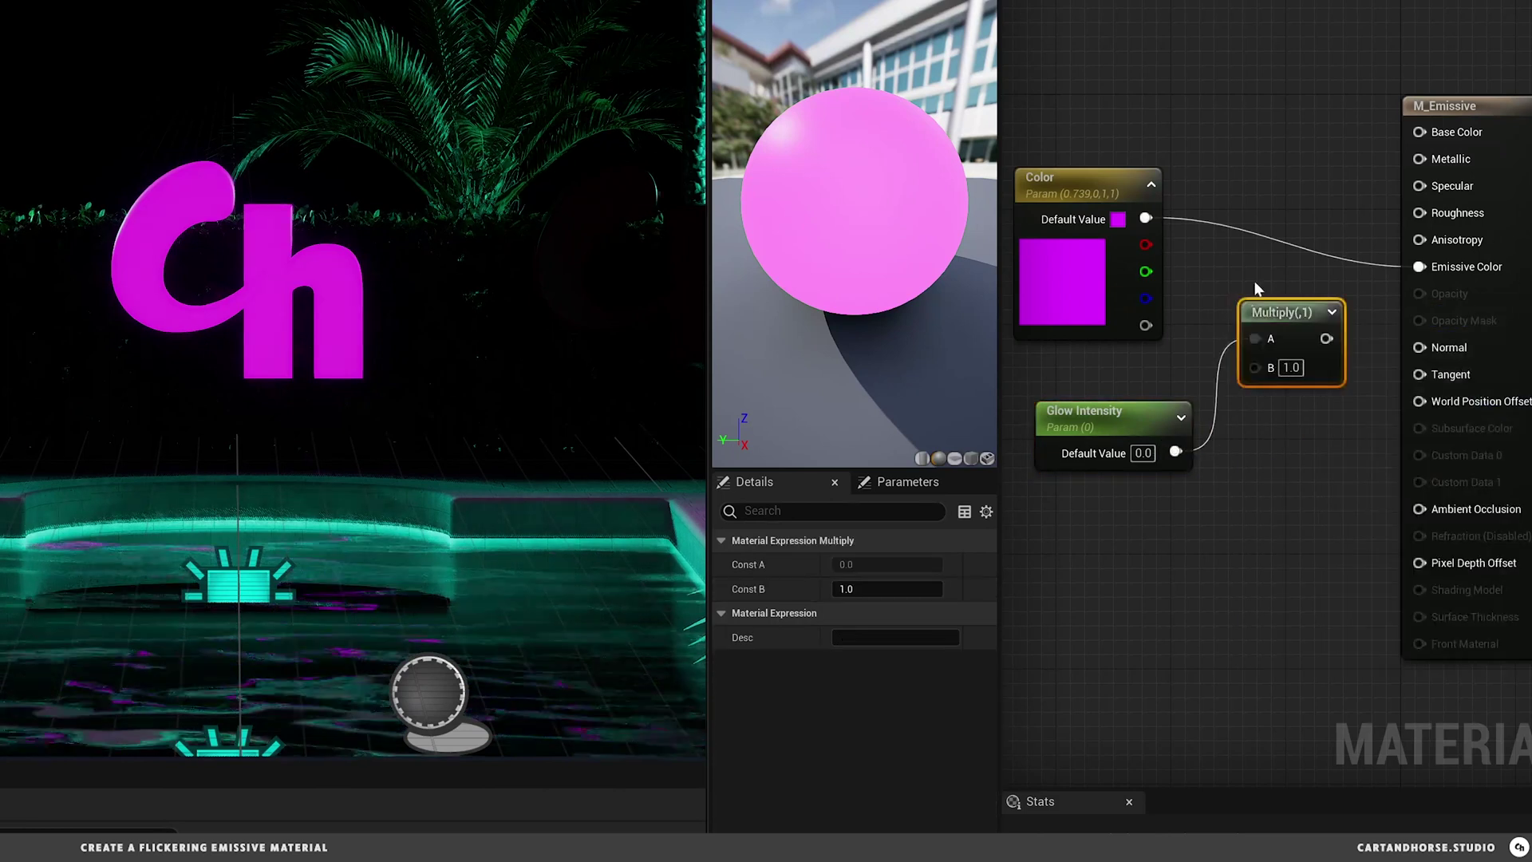
pyautogui.moveTo(1266, 293); pyautogui.dragTo(1241, 258)
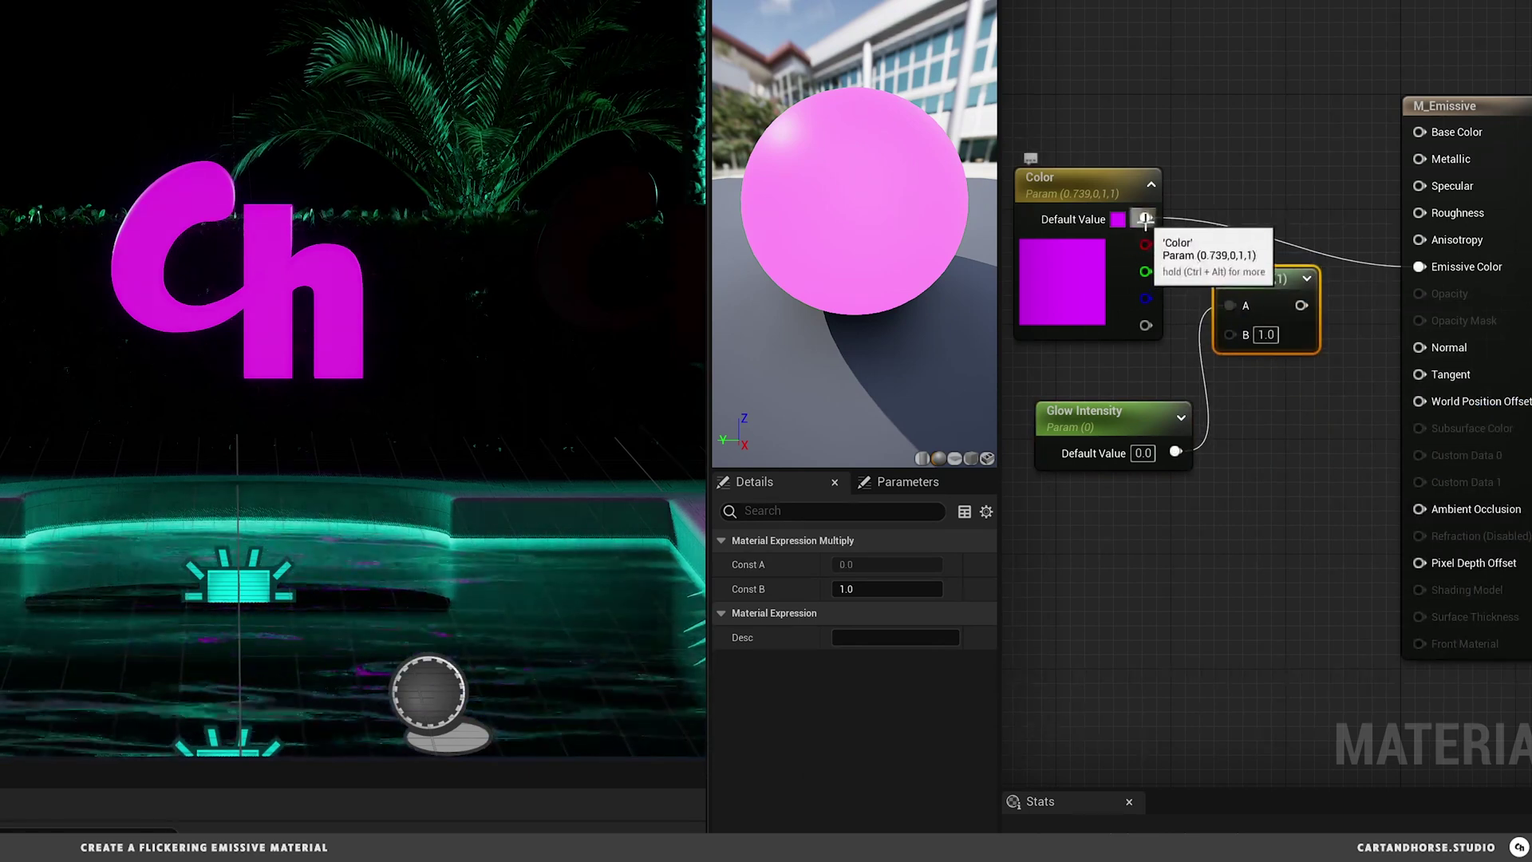
pyautogui.moveTo(1146, 218); pyautogui.dragTo(1227, 308)
pyautogui.moveTo(1178, 451); pyautogui.dragTo(1419, 271)
pyautogui.moveTo(1276, 280); pyautogui.dragTo(1306, 265)
# Step: Set Glow Intensity's default to 10 and save M_Emissive
pyautogui.moveTo(1125, 409); pyautogui.dragTo(1104, 387)
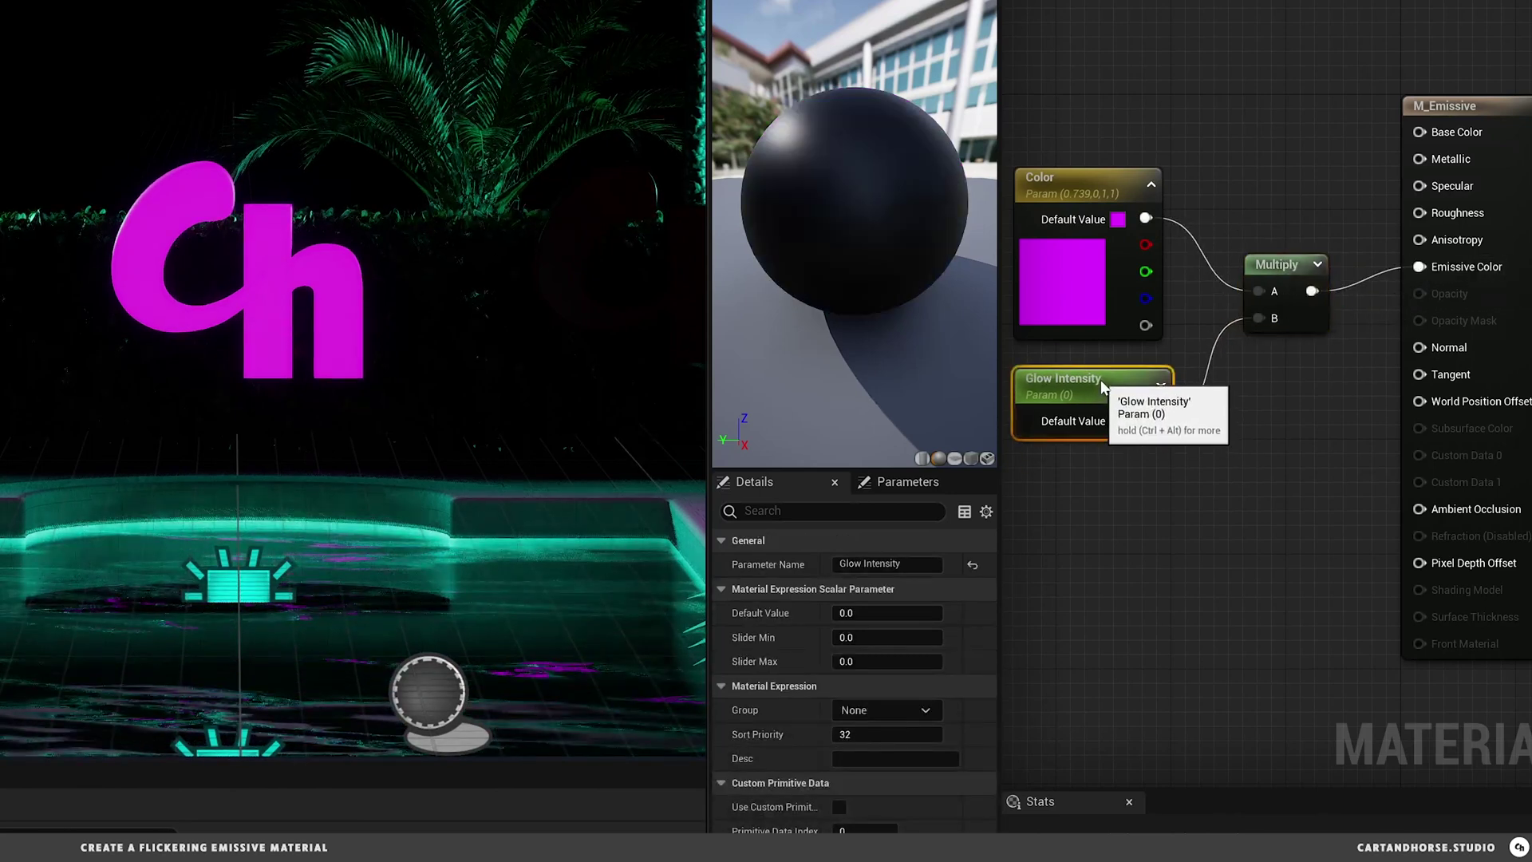
pyautogui.click(1122, 406)
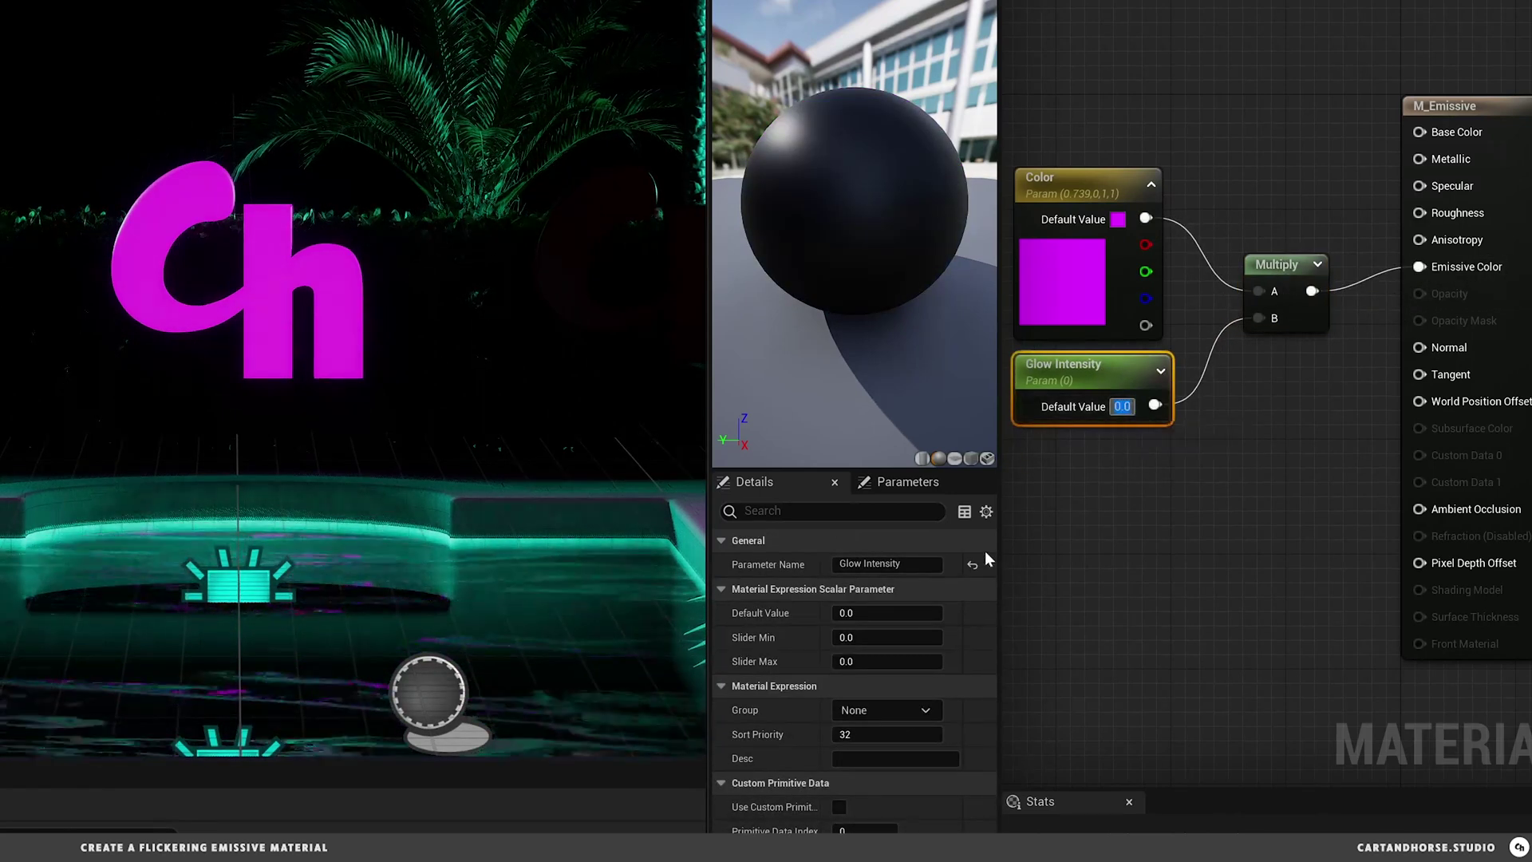
pyautogui.write('10')
pyautogui.press('Return')
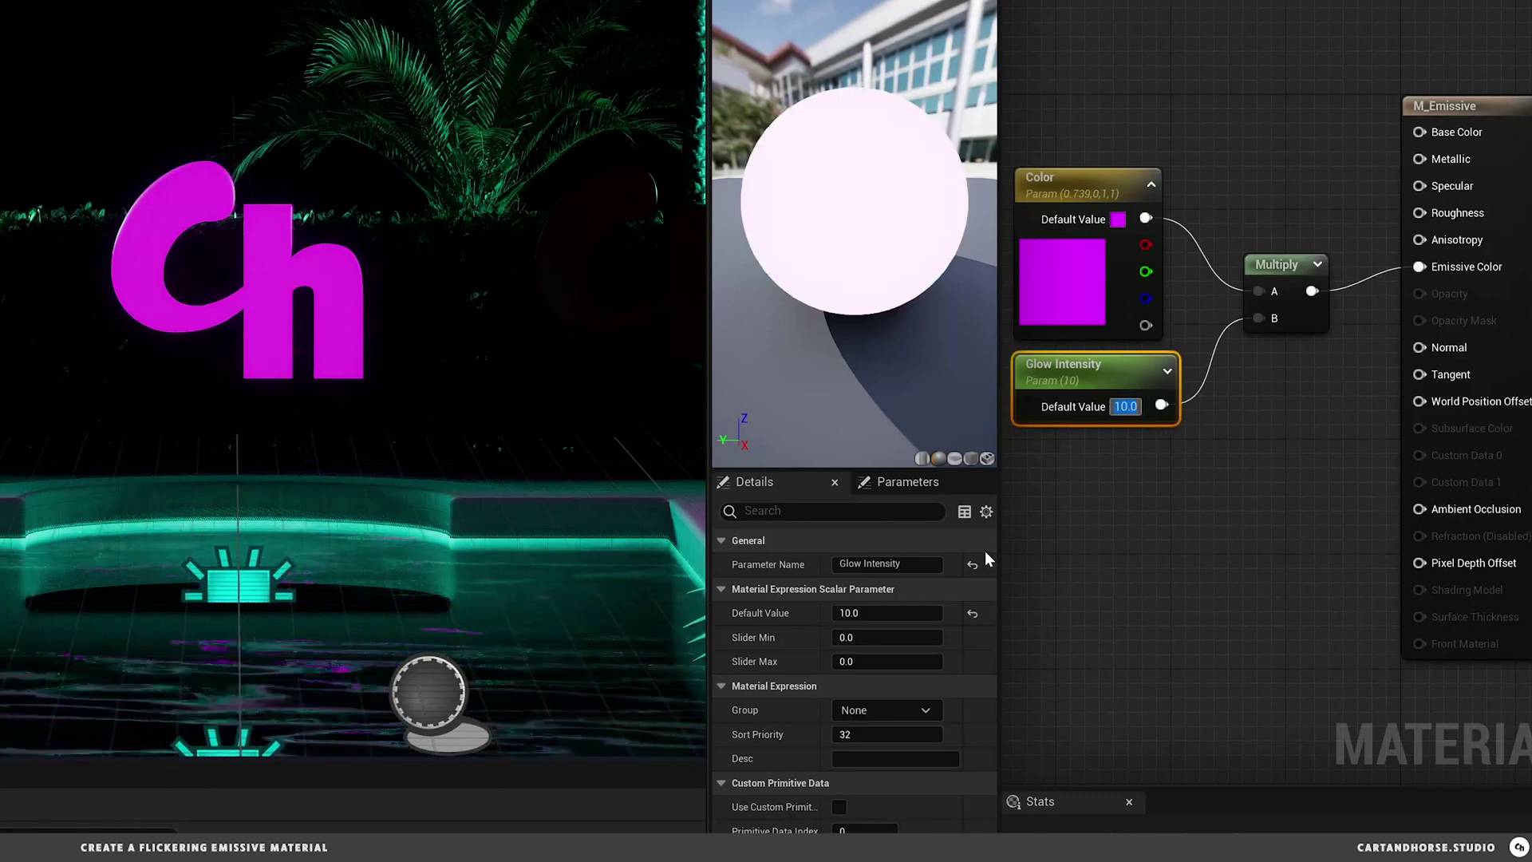
pyautogui.hotkey('ctrl', 's')
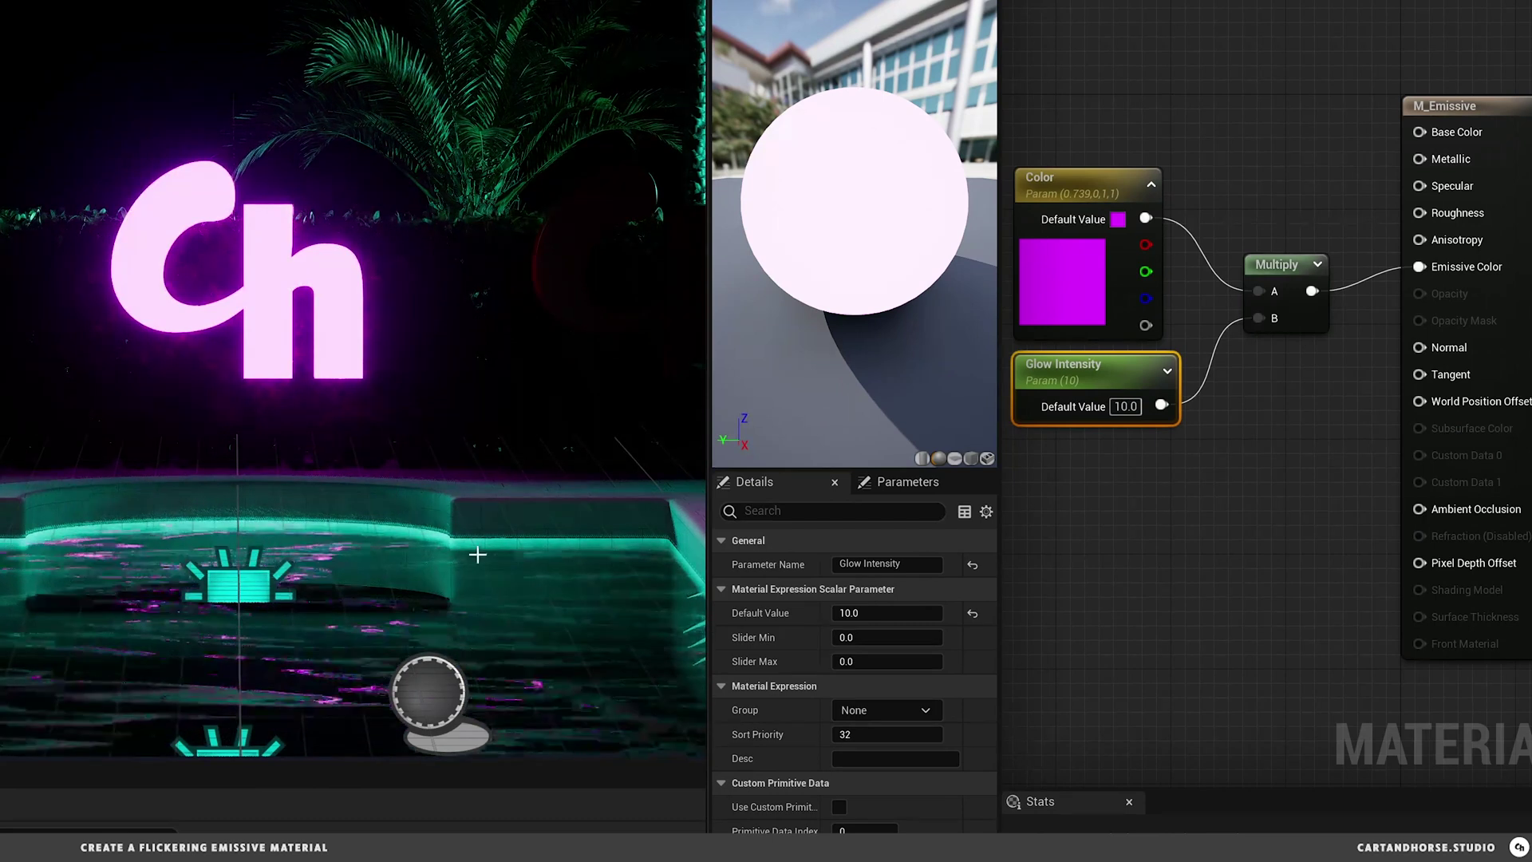
pyautogui.moveTo(1022, 165); pyautogui.dragTo(1308, 476)
# Step: Wrap Color, Glow Intensity and Multiply in a magenta comment titled 'Color'
pyautogui.press('c')
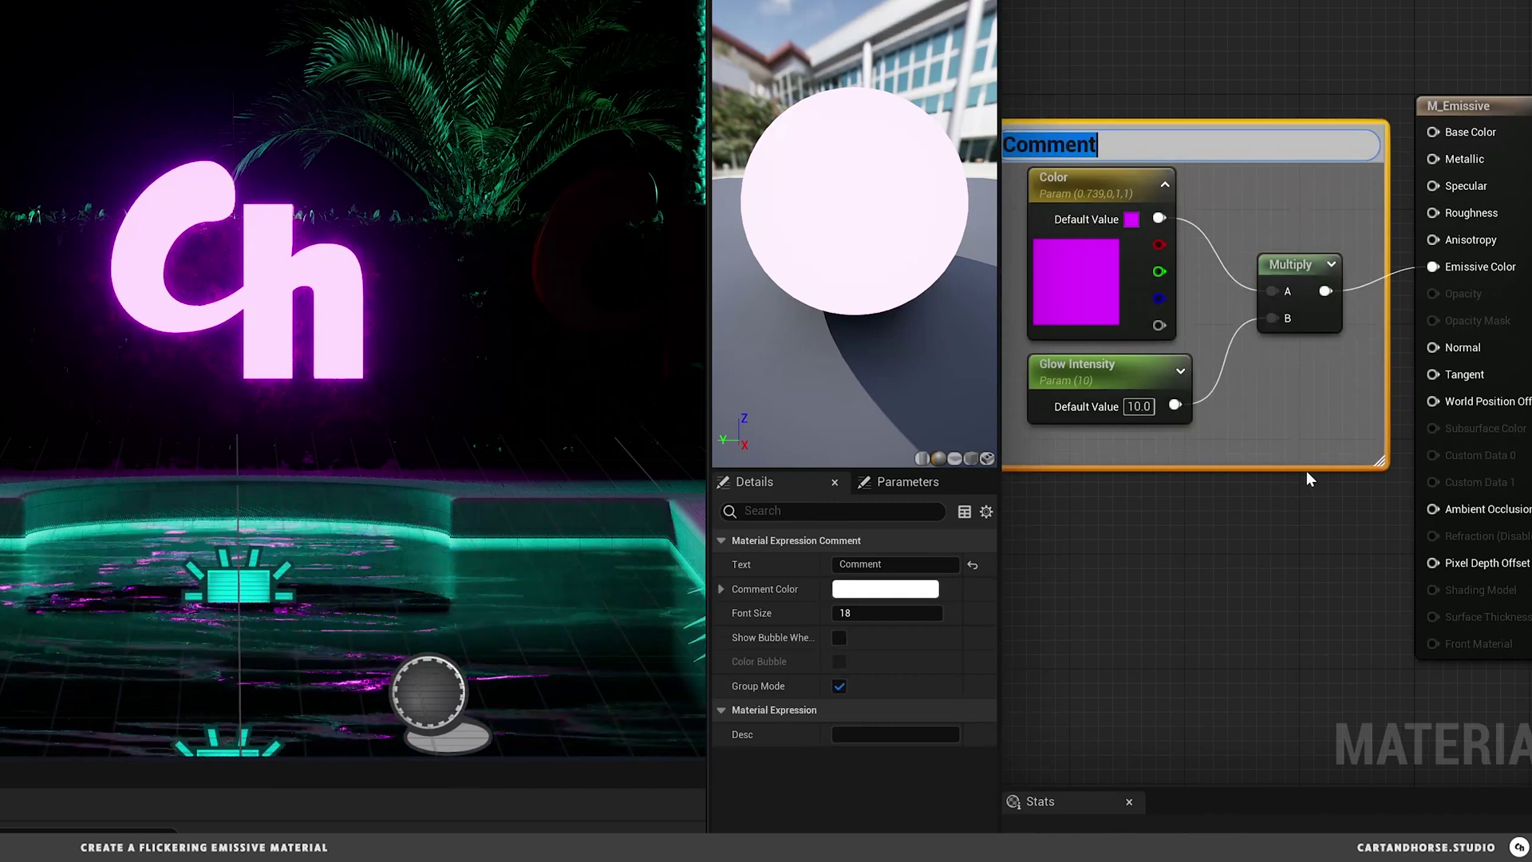
pyautogui.write('Color')
pyautogui.press('Return')
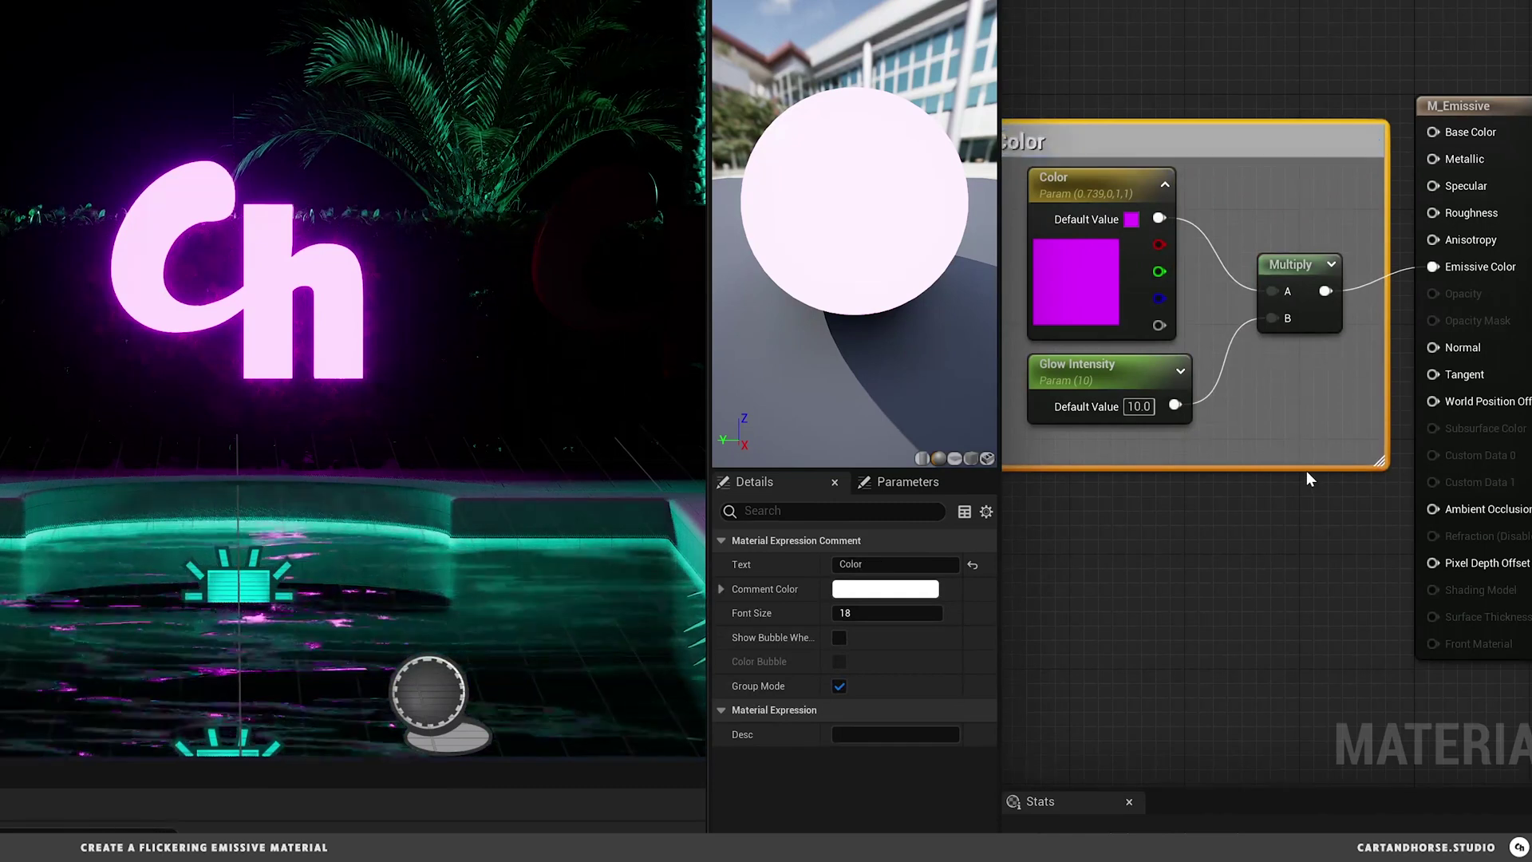
pyautogui.click(907, 600)
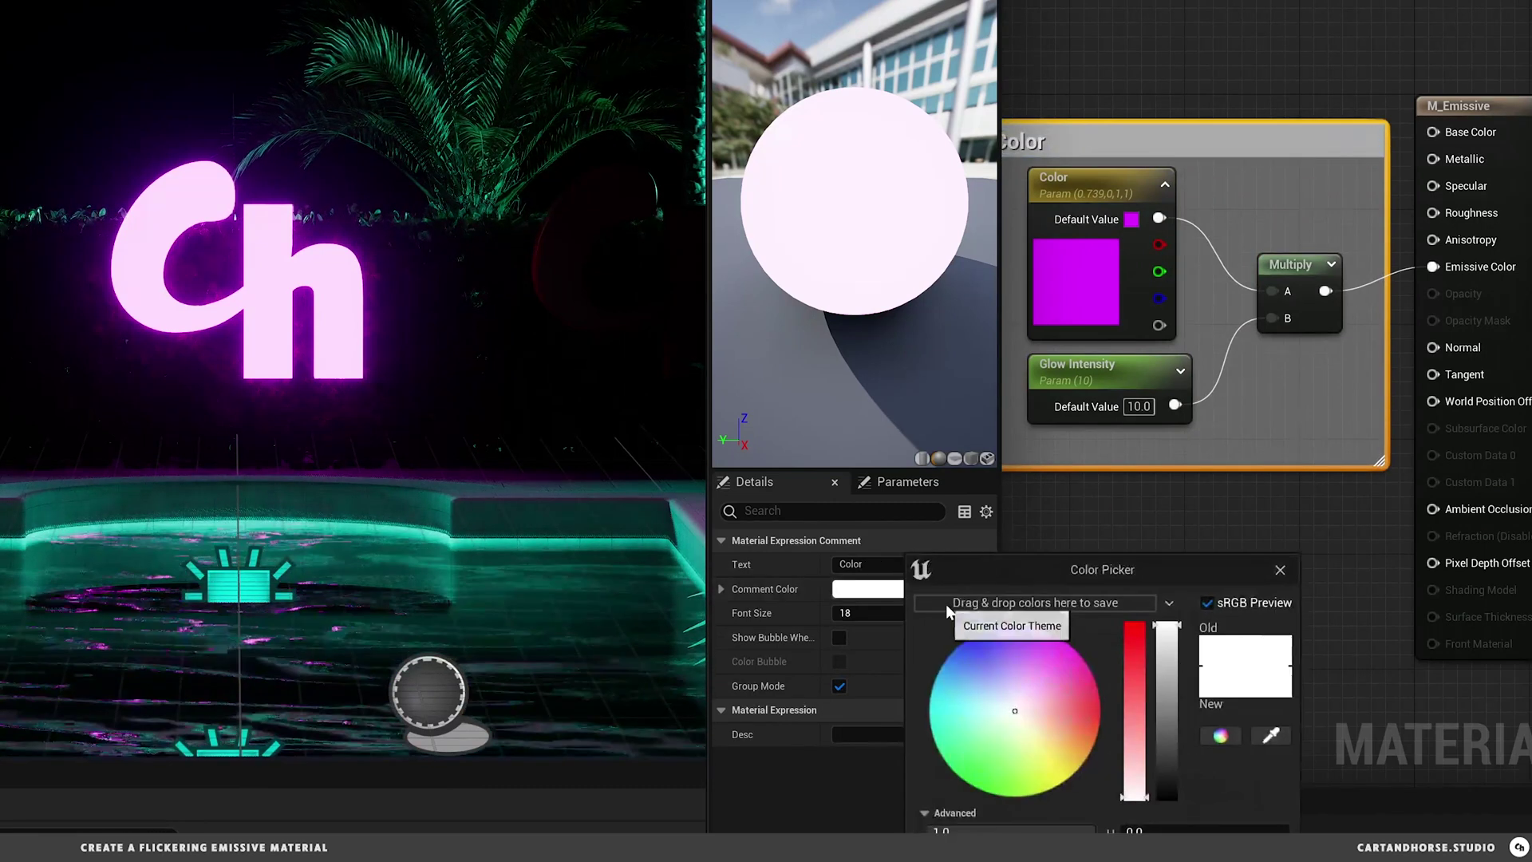
pyautogui.click(1045, 630)
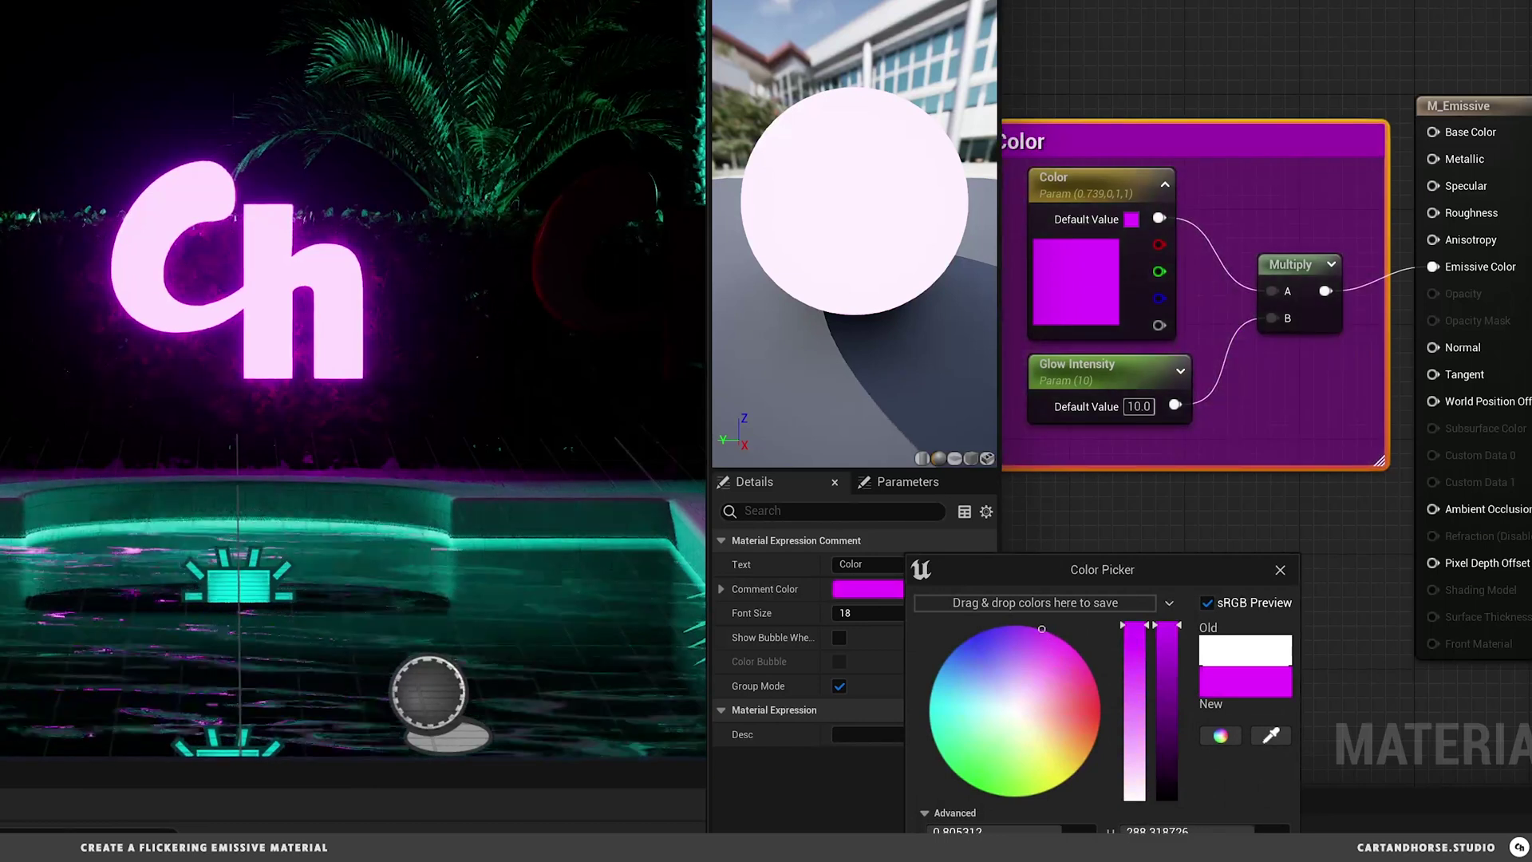
pyautogui.click(1097, 586)
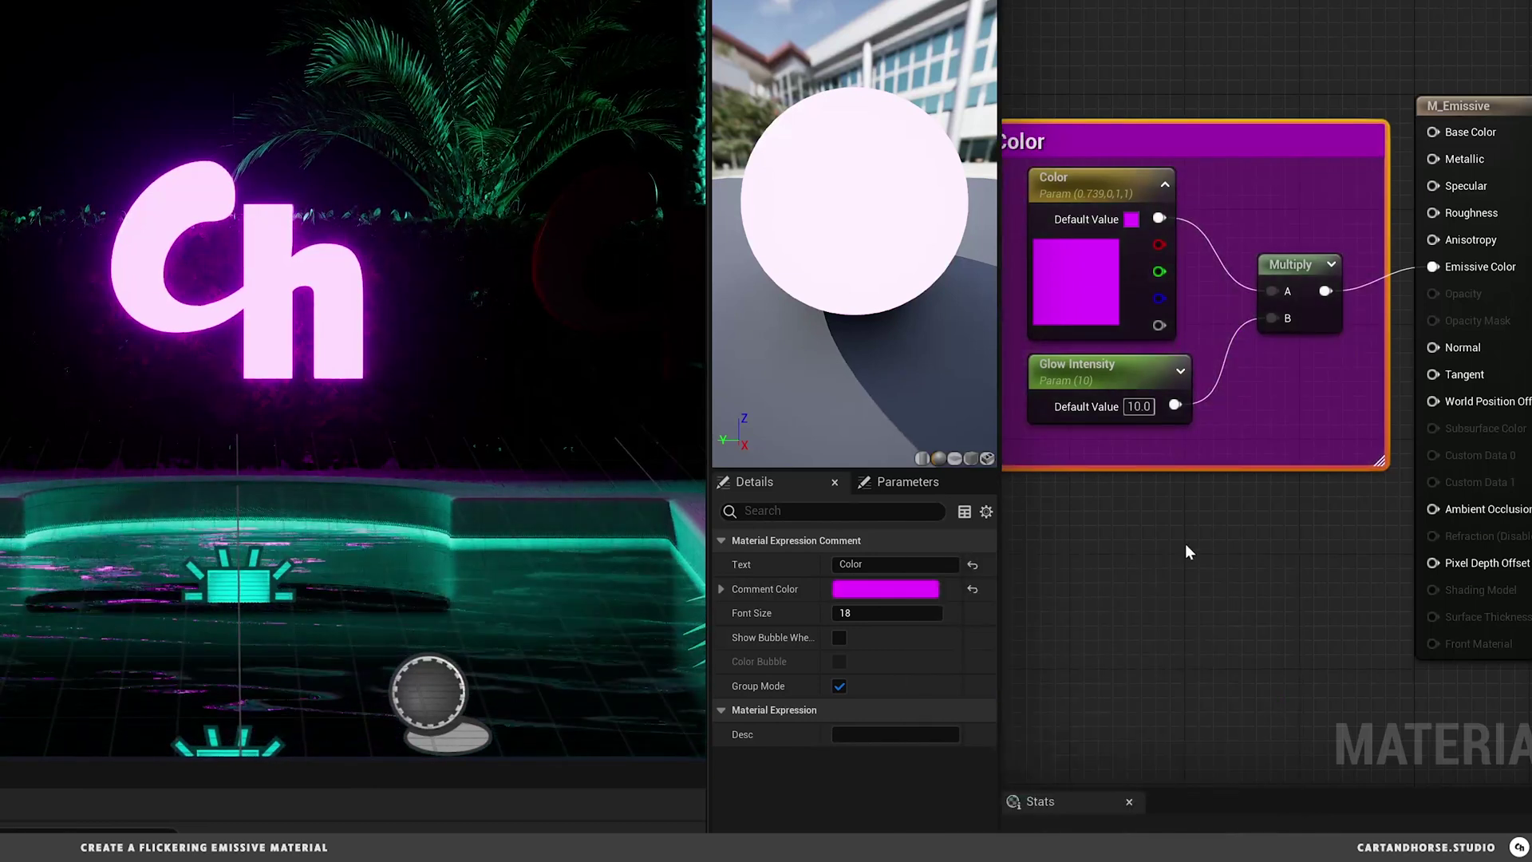
pyautogui.scroll(-3, 1185, 543)
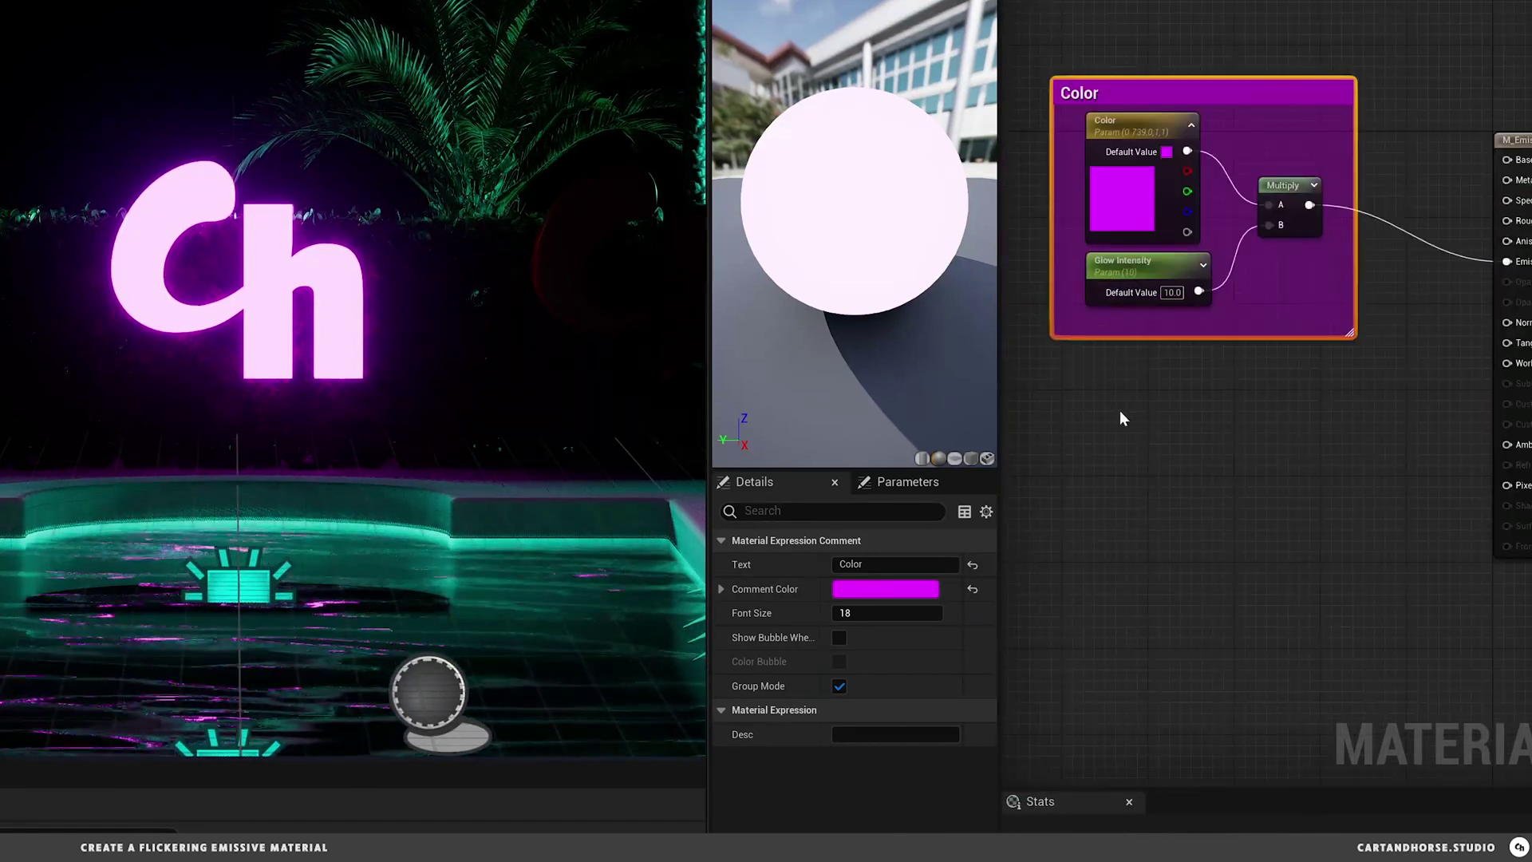
pyautogui.rightClick(1055, 389)
# Step: Add a Time node and a Flicker Speed scalar parameter beside it
pyautogui.write('time')
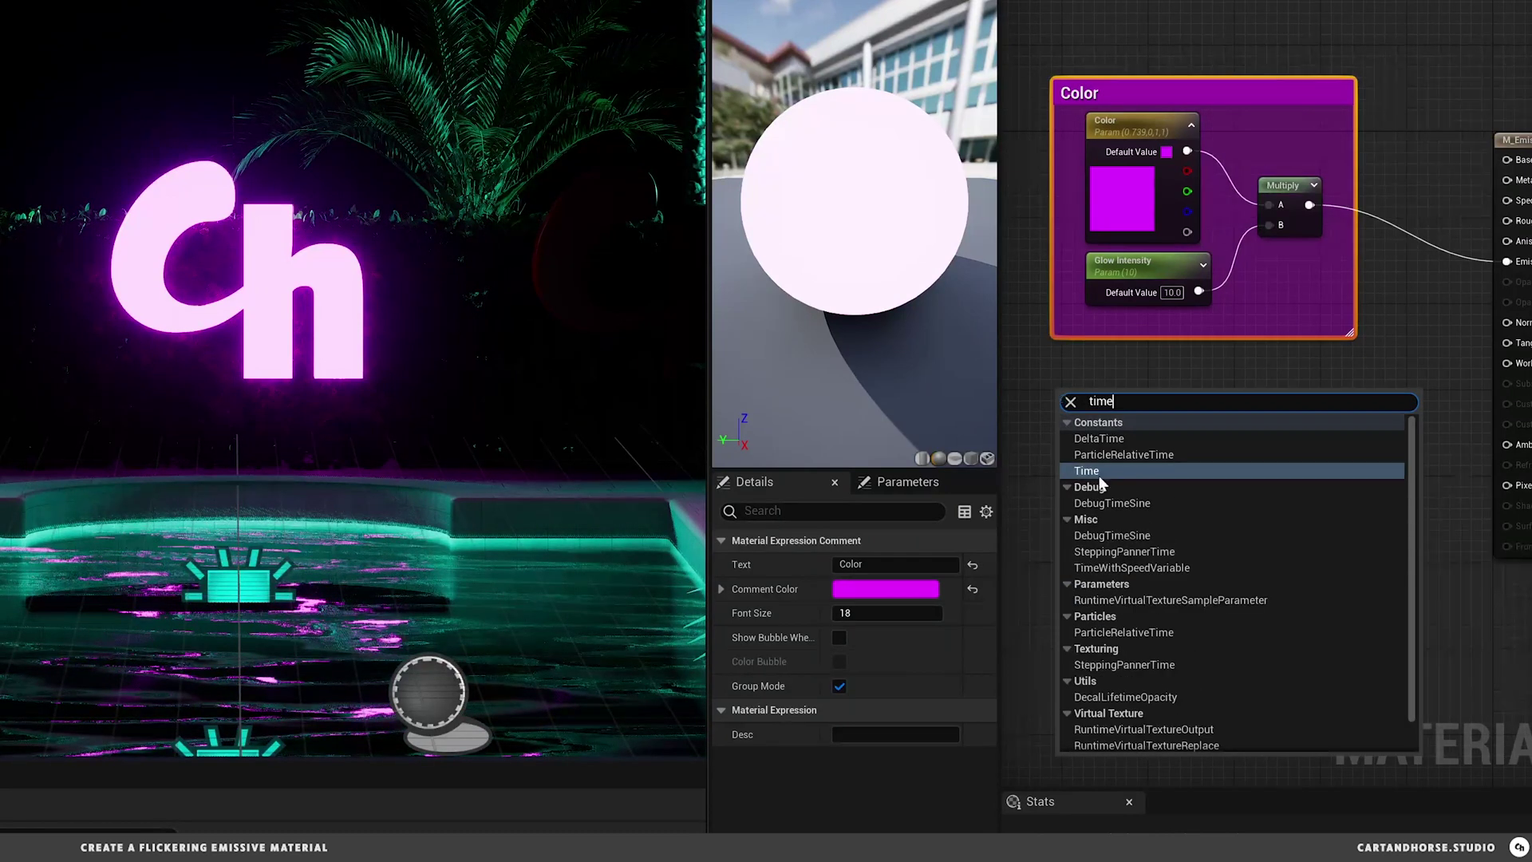
pyautogui.click(1099, 472)
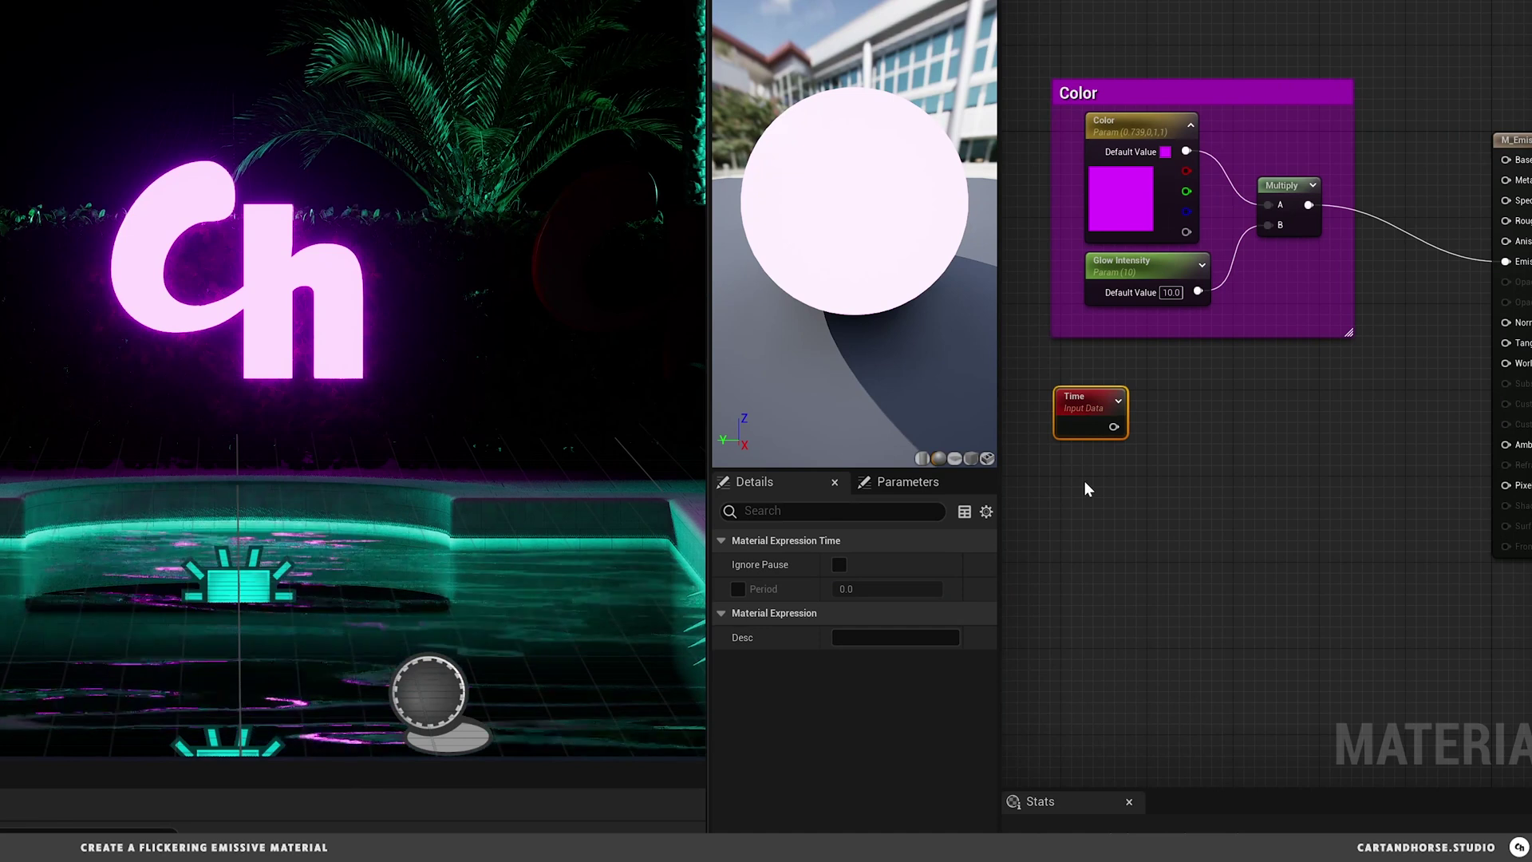
pyautogui.click(1085, 481)
pyautogui.rightClick(1117, 493)
pyautogui.click(1165, 529)
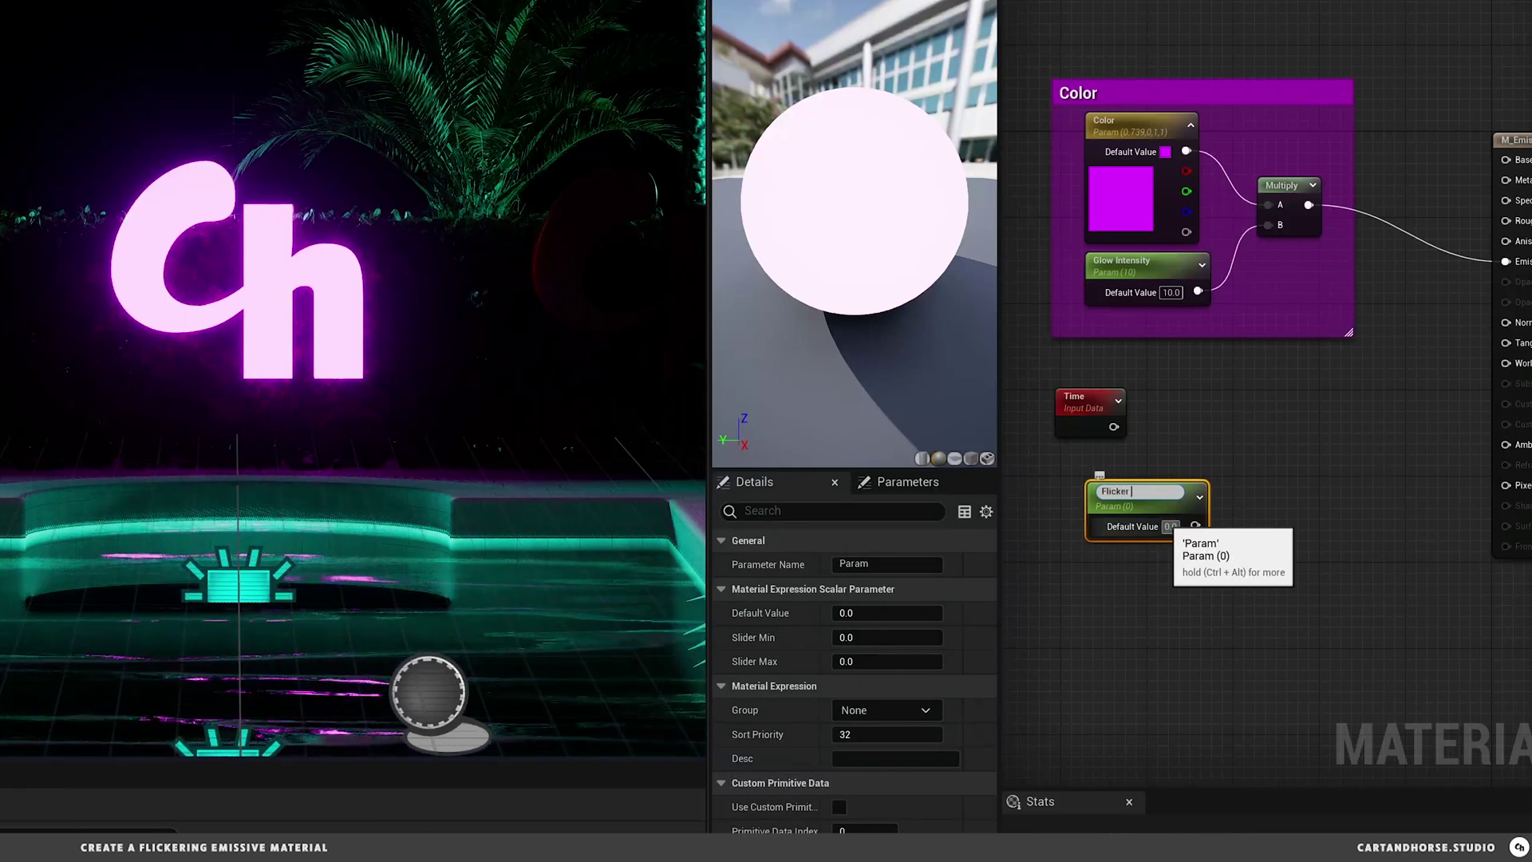
pyautogui.press('Return')
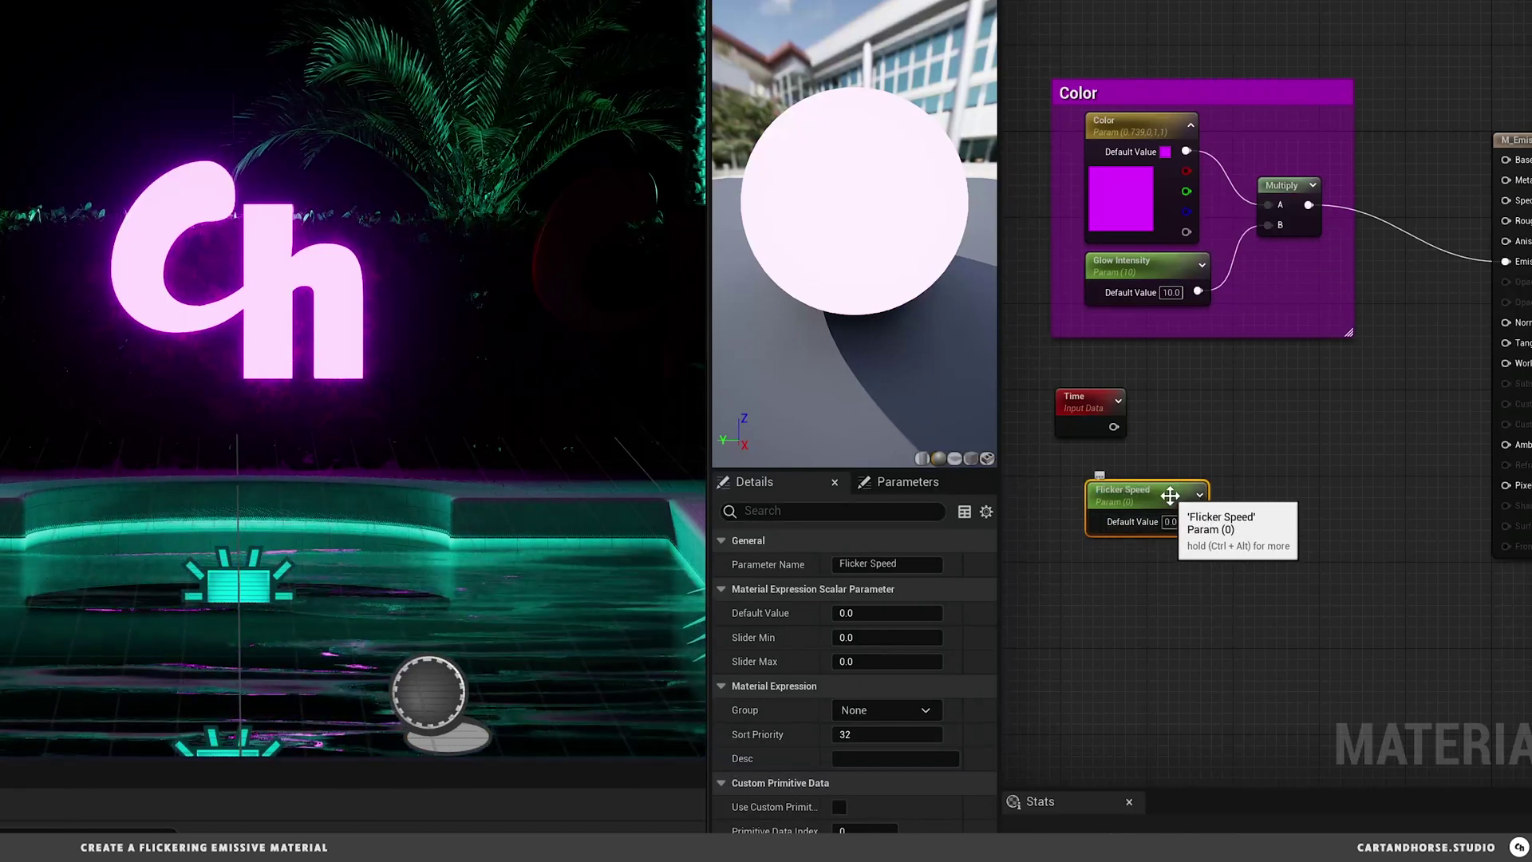
pyautogui.moveTo(1171, 500); pyautogui.dragTo(1195, 407)
# Step: Add a Multiply node followed by a Sine node
pyautogui.write('mult')
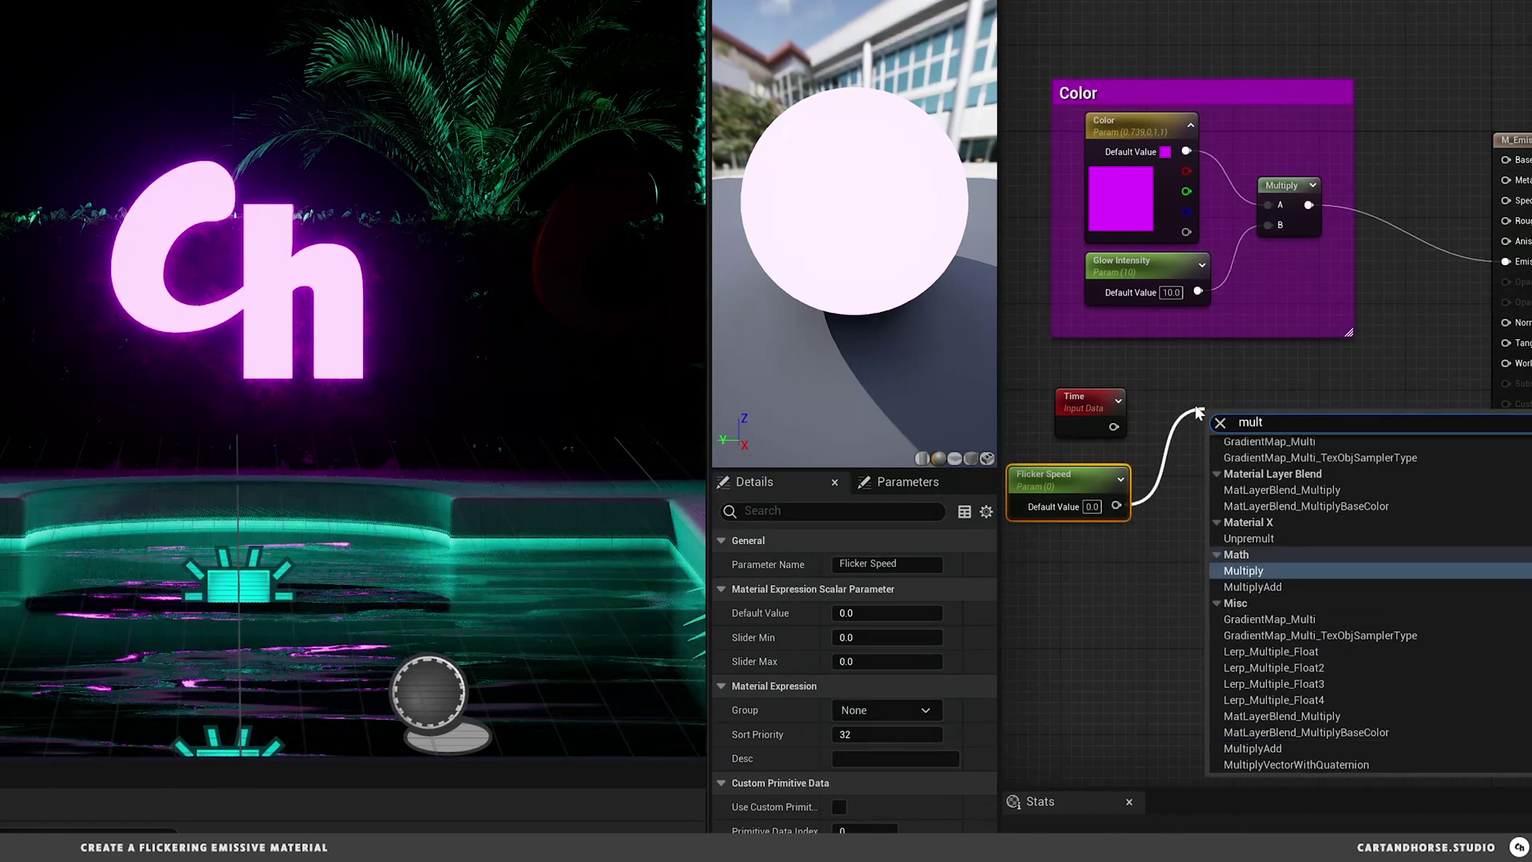
pyautogui.press('Return')
pyautogui.moveTo(1114, 426); pyautogui.dragTo(1283, 416)
pyautogui.write('sin')
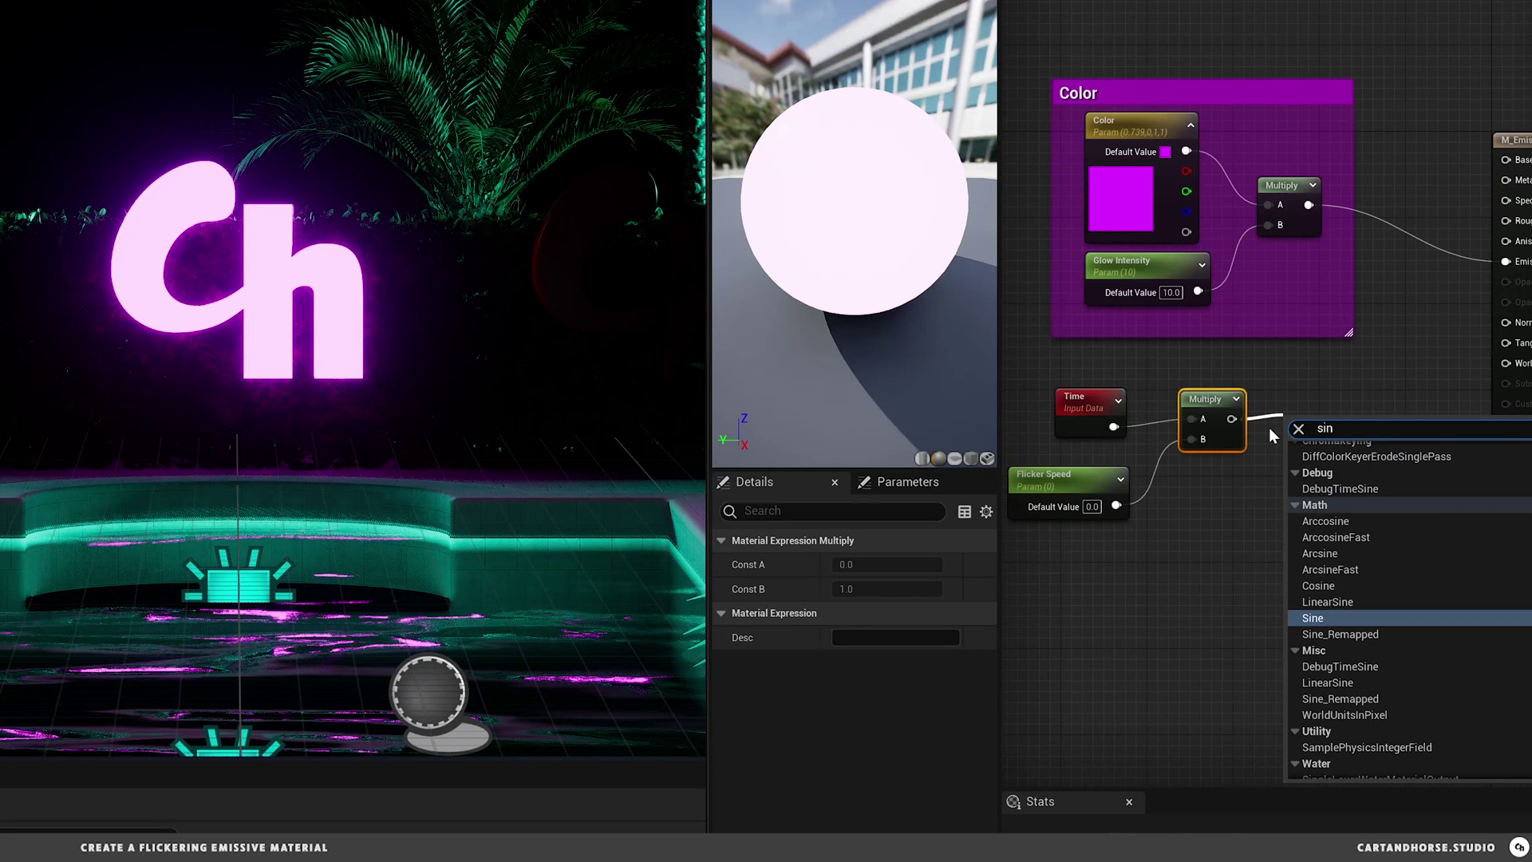
pyautogui.click(1321, 618)
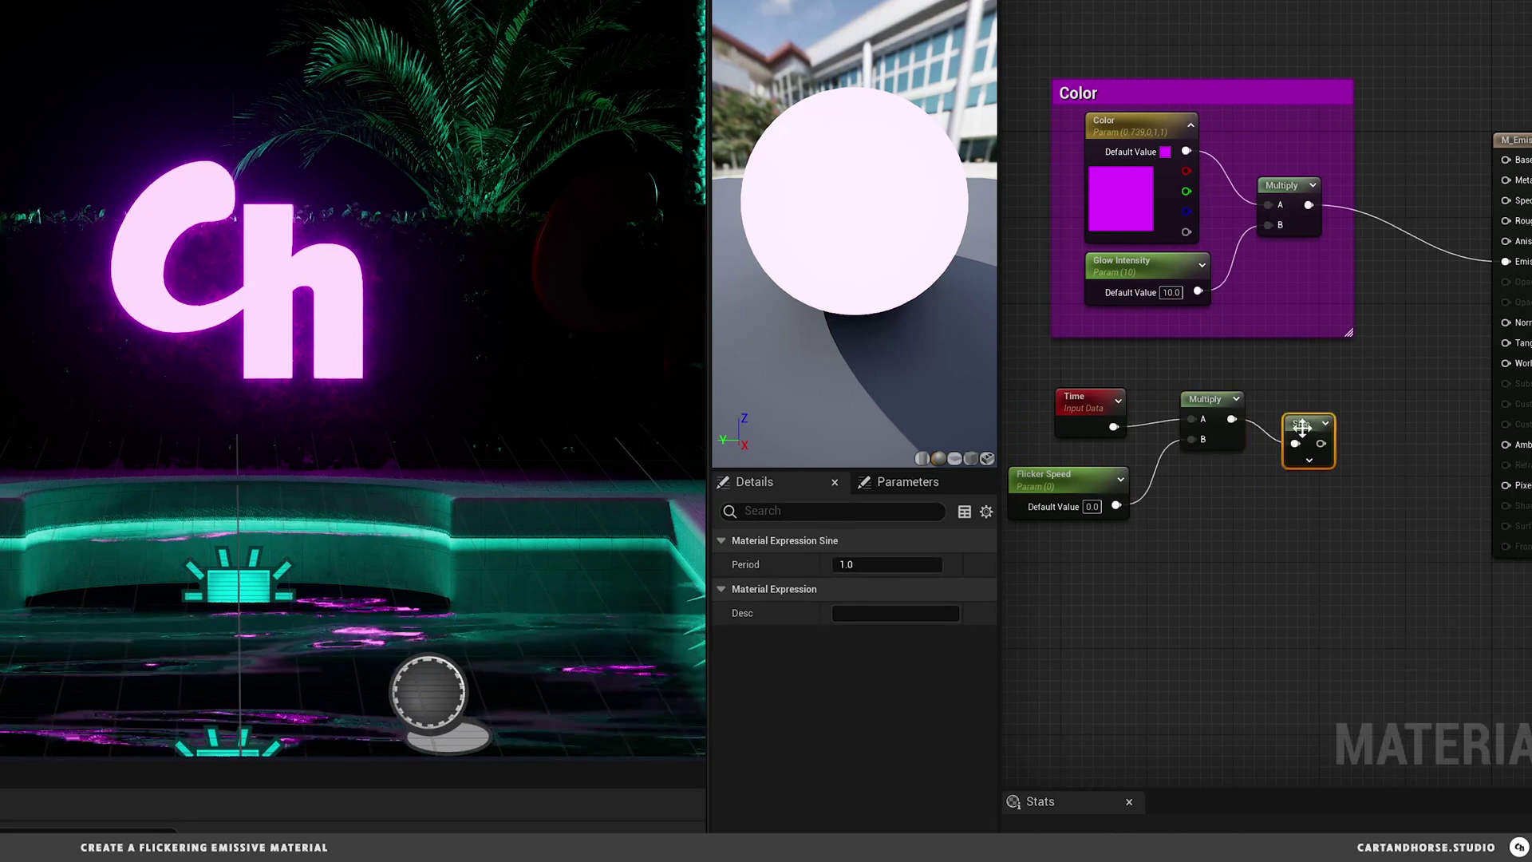
# Step: Multiply the coloured glow by the Sine output and feed it into Emissive Color
pyautogui.moveTo(1325, 419); pyautogui.dragTo(1513, 267)
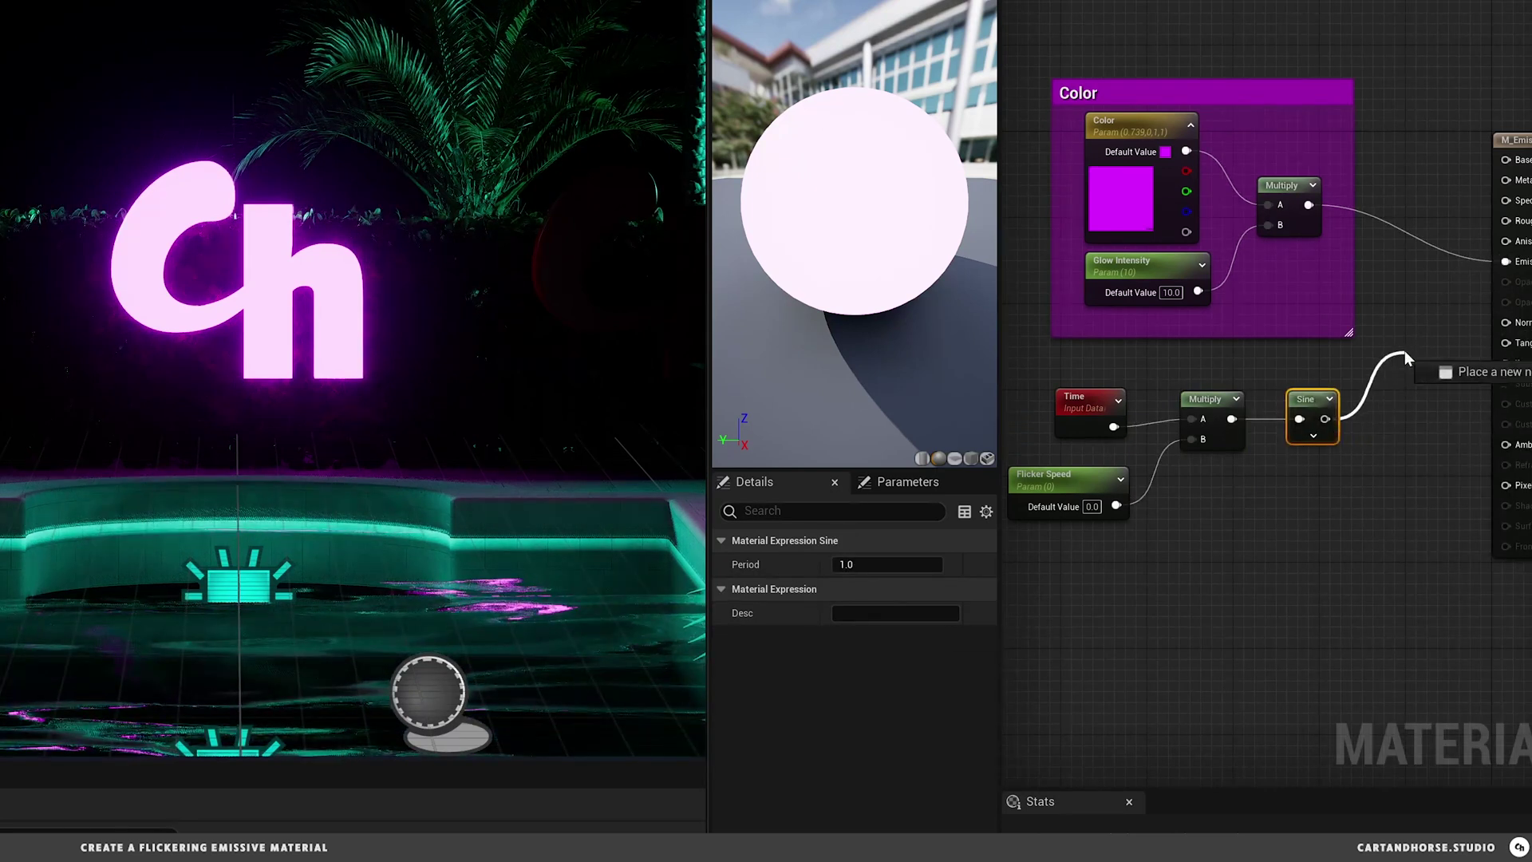
pyautogui.moveTo(1407, 323); pyautogui.dragTo(1408, 323)
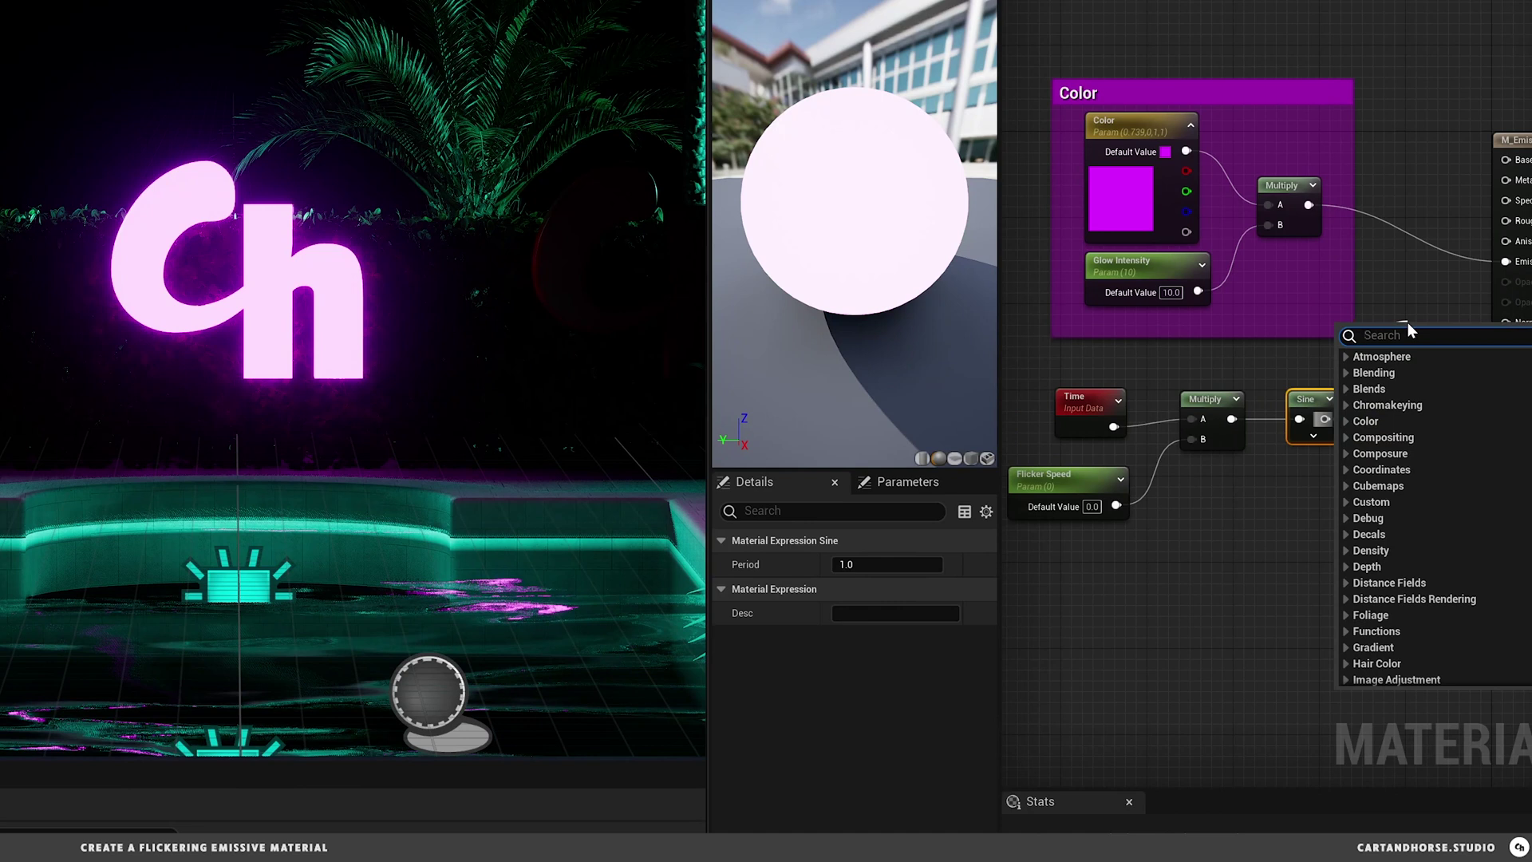
pyautogui.write('mult')
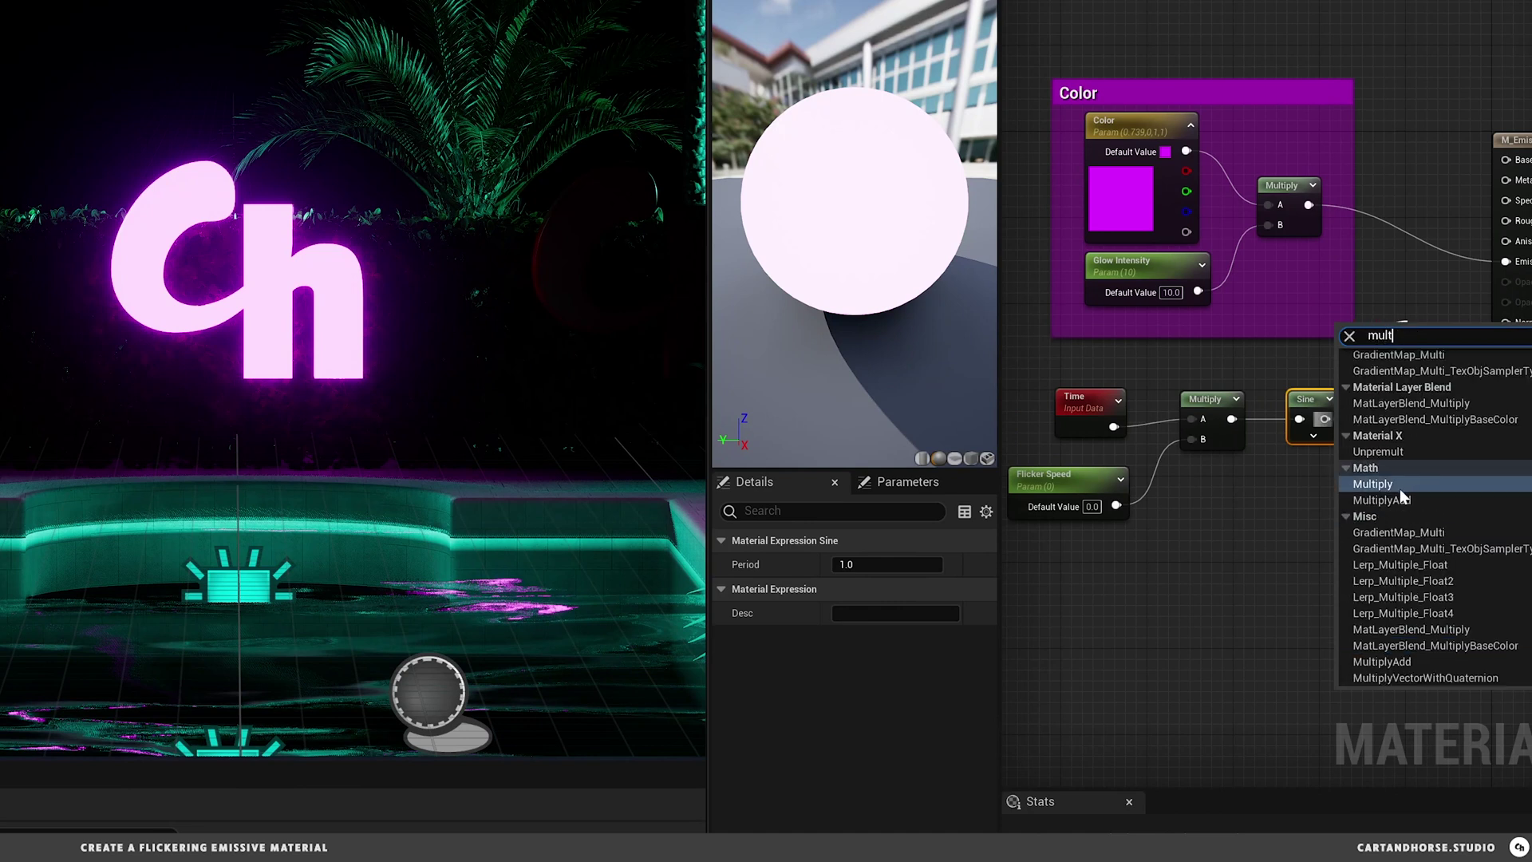
pyautogui.click(1374, 485)
pyautogui.moveTo(1436, 328); pyautogui.dragTo(1424, 291)
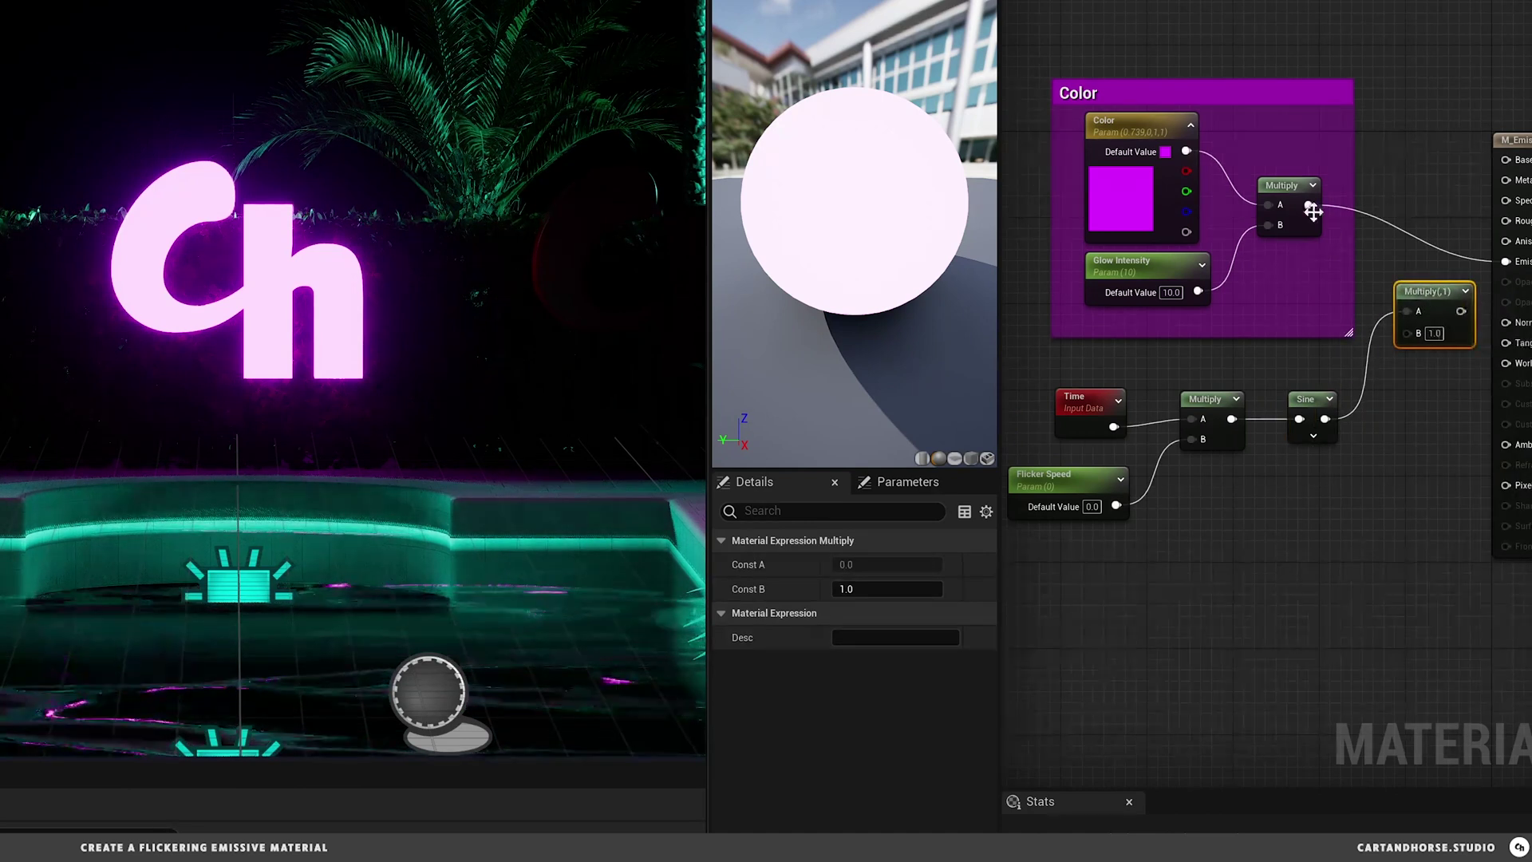
pyautogui.moveTo(1309, 205); pyautogui.dragTo(1408, 311)
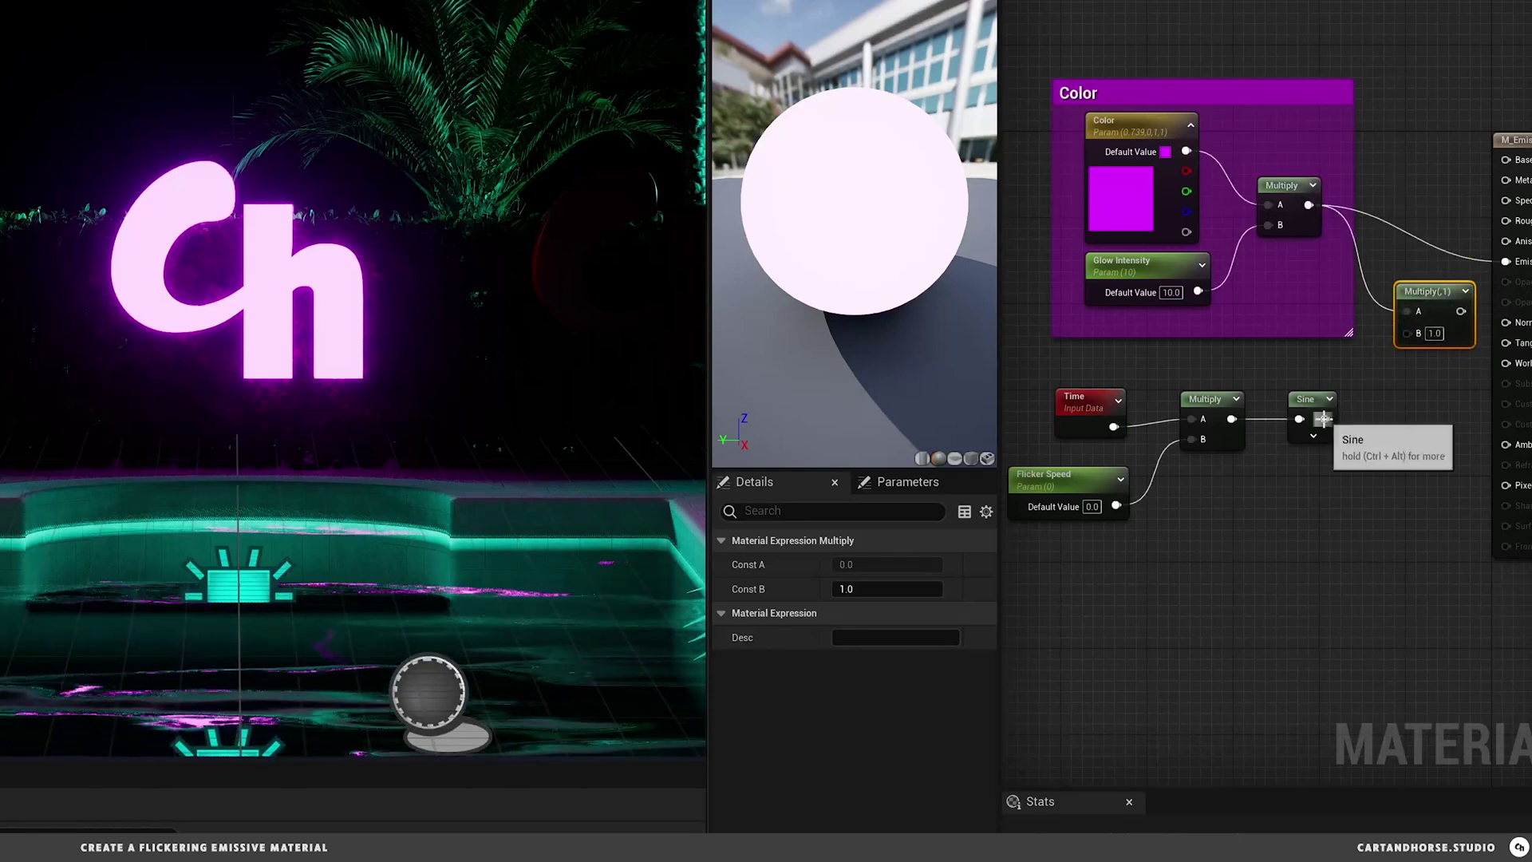
pyautogui.moveTo(1325, 419); pyautogui.dragTo(1503, 263)
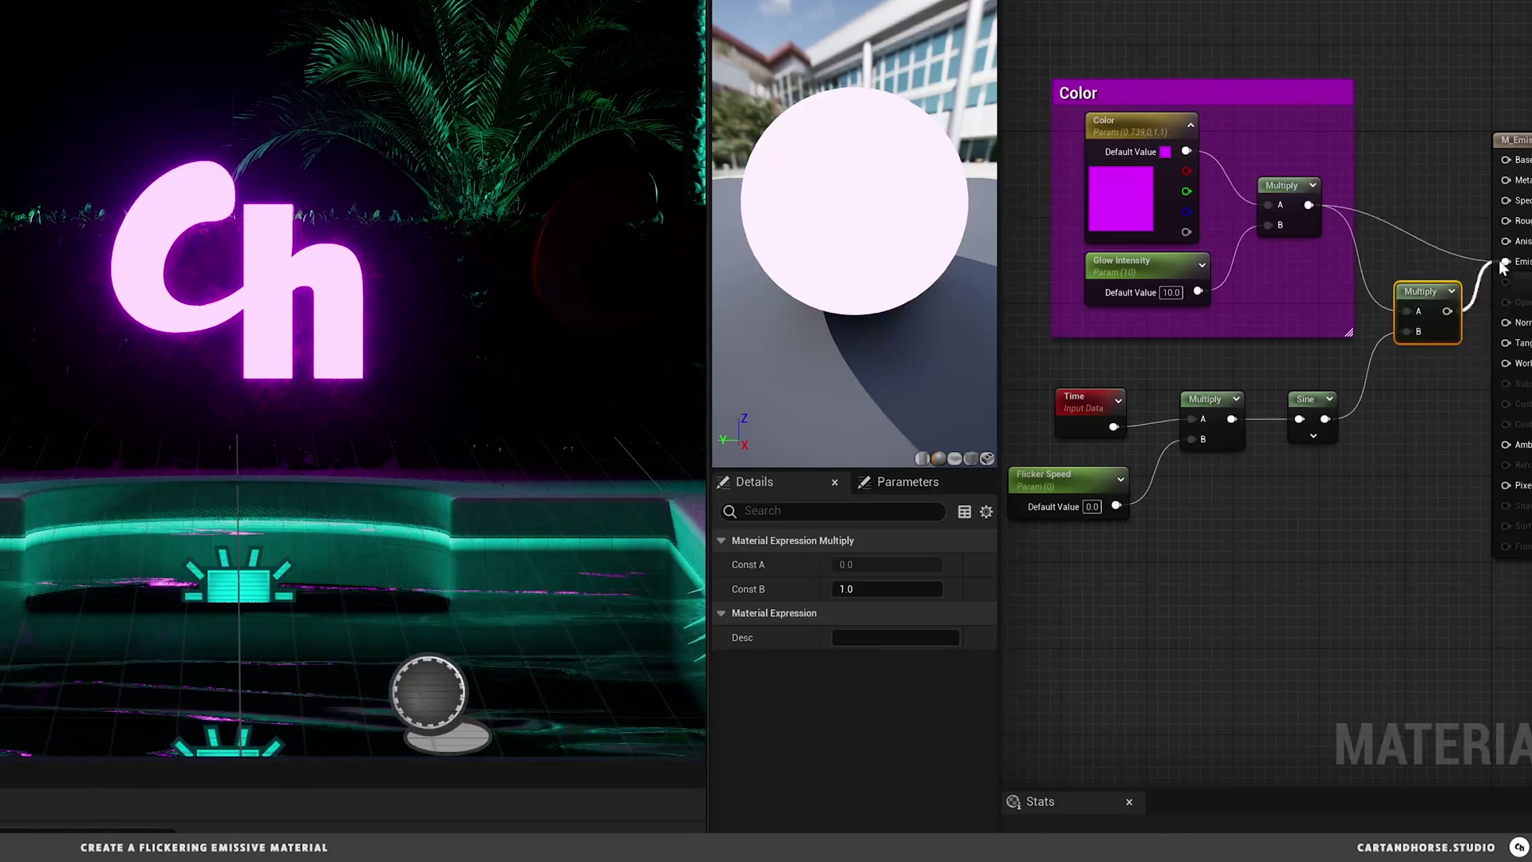
pyautogui.moveTo(1227, 105); pyautogui.dragTo(1163, 78)
pyautogui.moveTo(1009, 392); pyautogui.dragTo(1061, 314, button='right')
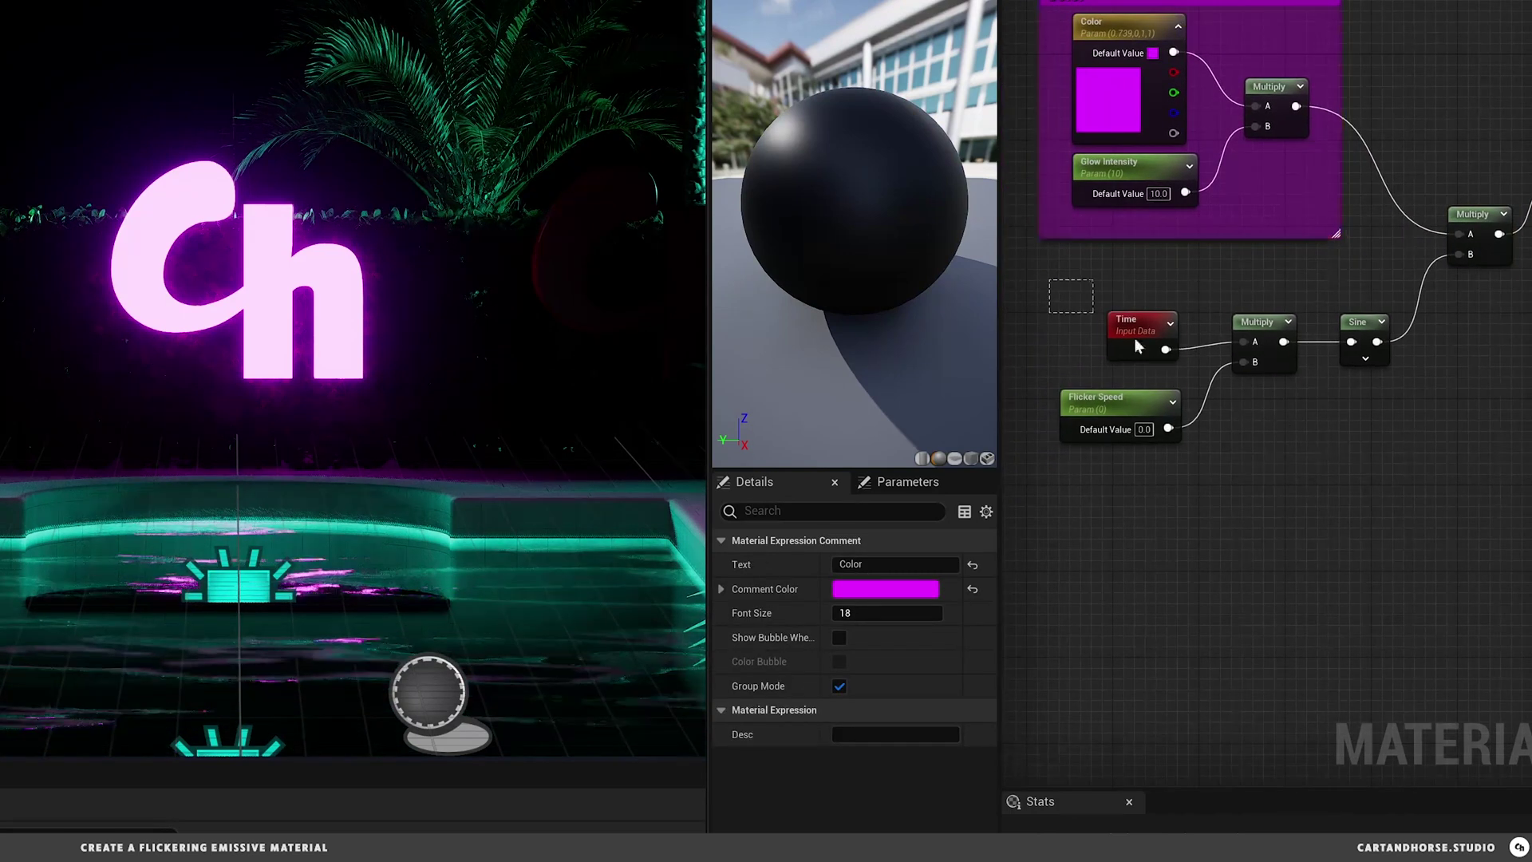
# Step: Group the Time, Multiply, Flicker Speed and Sine nodes in a teal 'Flicker' comment
pyautogui.moveTo(1309, 438); pyautogui.dragTo(1384, 477)
pyautogui.press('c')
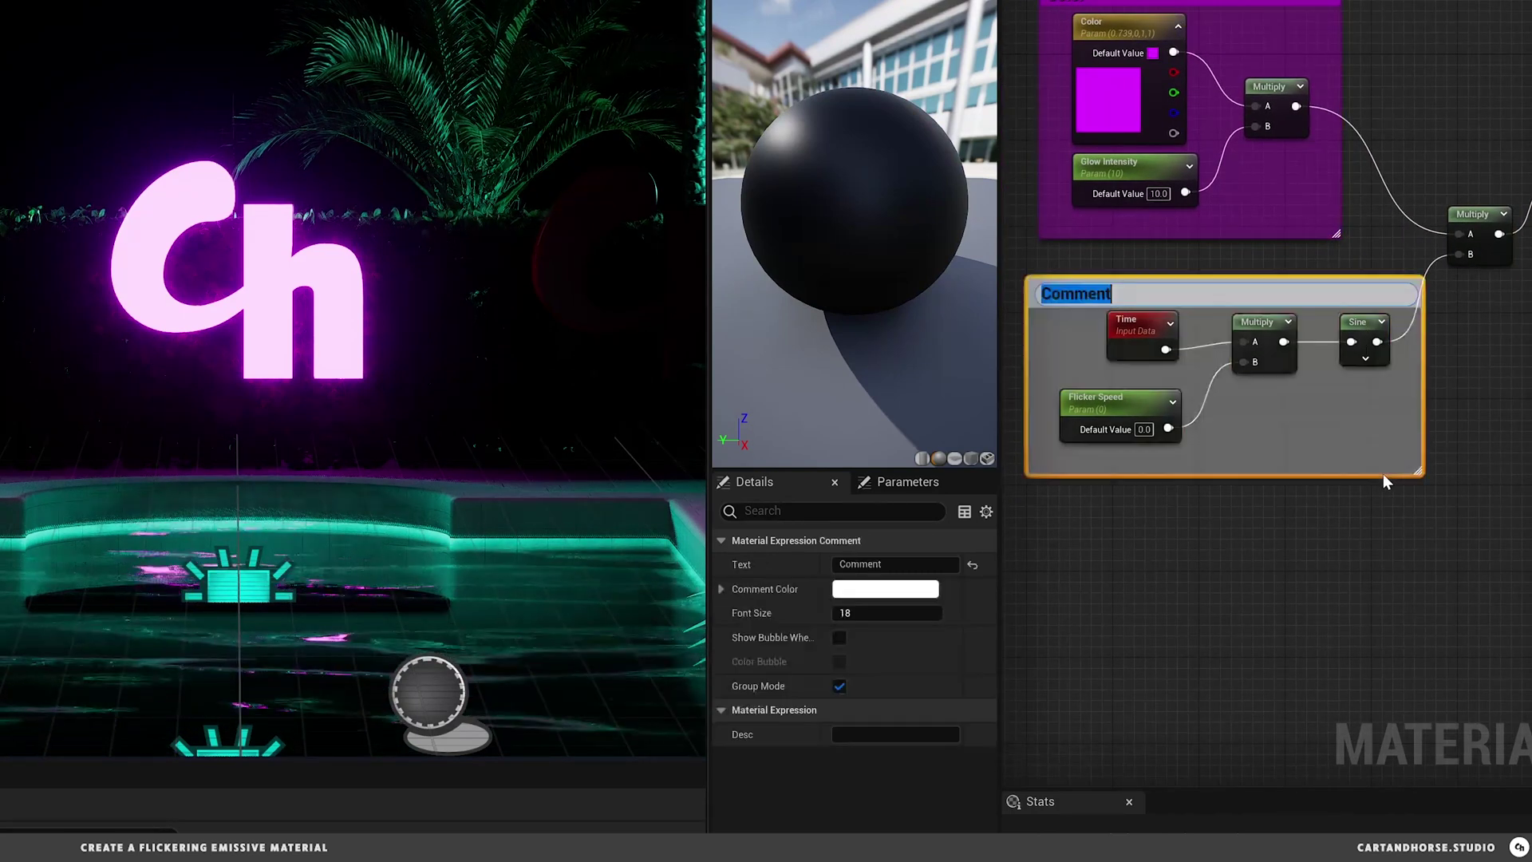
pyautogui.write('Flicke')
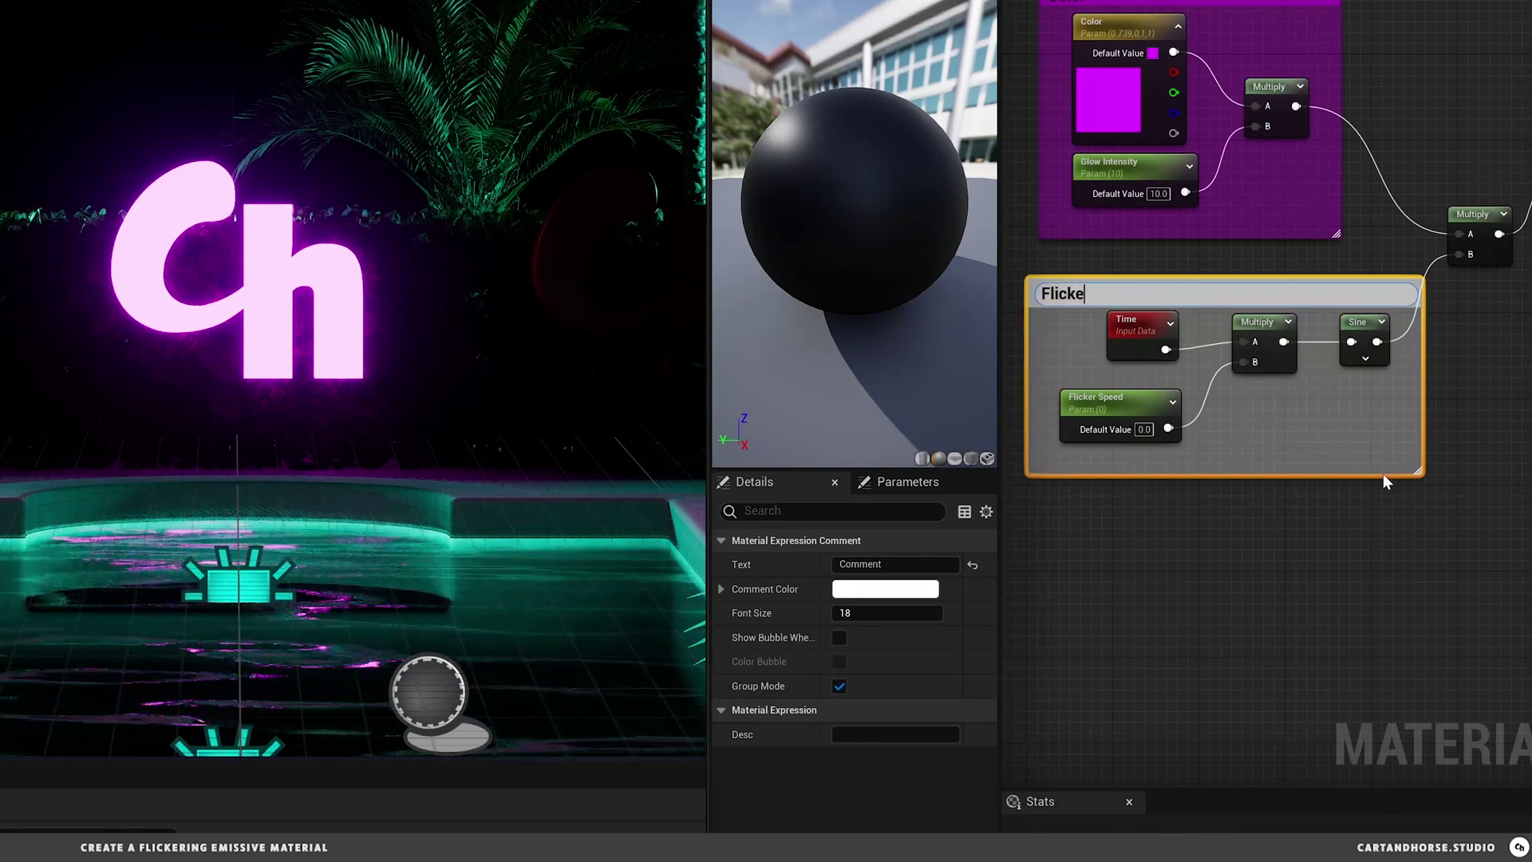
pyautogui.write('r')
pyautogui.press('Return')
pyautogui.click(885, 589)
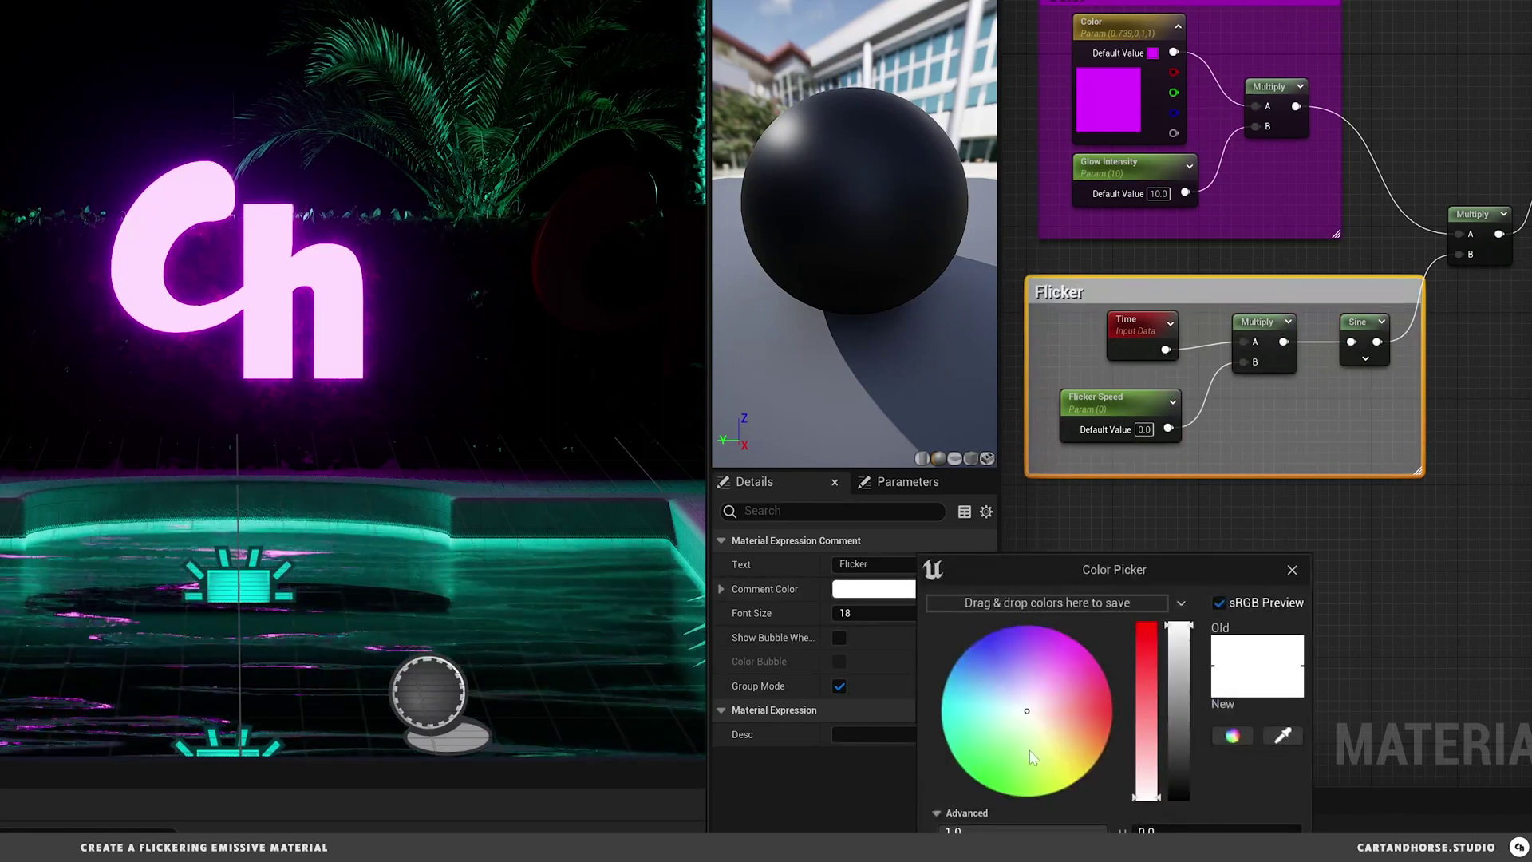
pyautogui.moveTo(1032, 757); pyautogui.dragTo(924, 719)
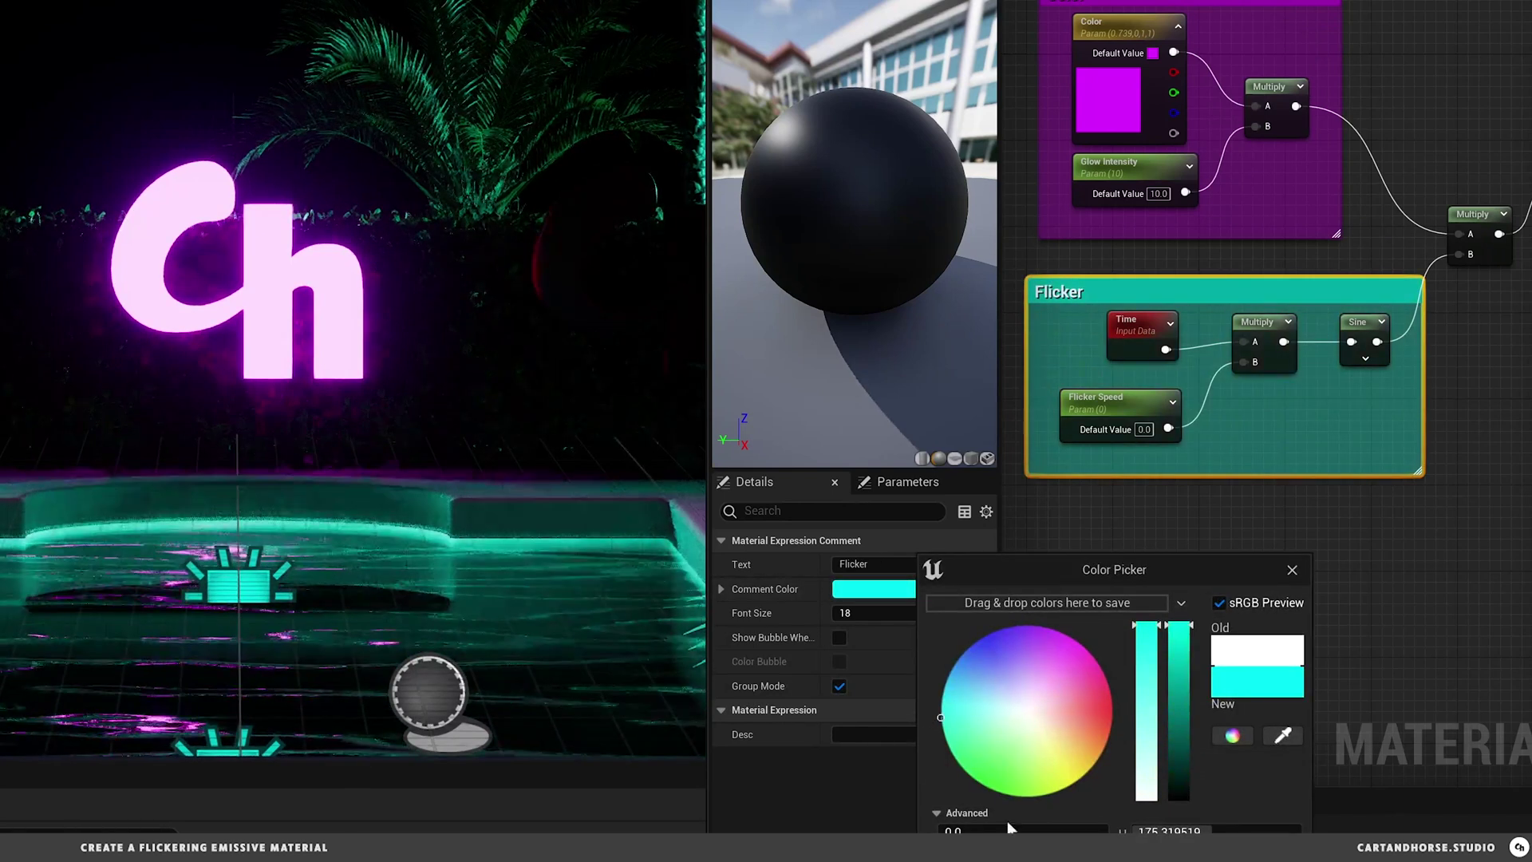
pyautogui.moveTo(1328, 287); pyautogui.dragTo(1233, 281)
pyautogui.scroll(-3, 1177, 331)
pyautogui.click(1087, 379)
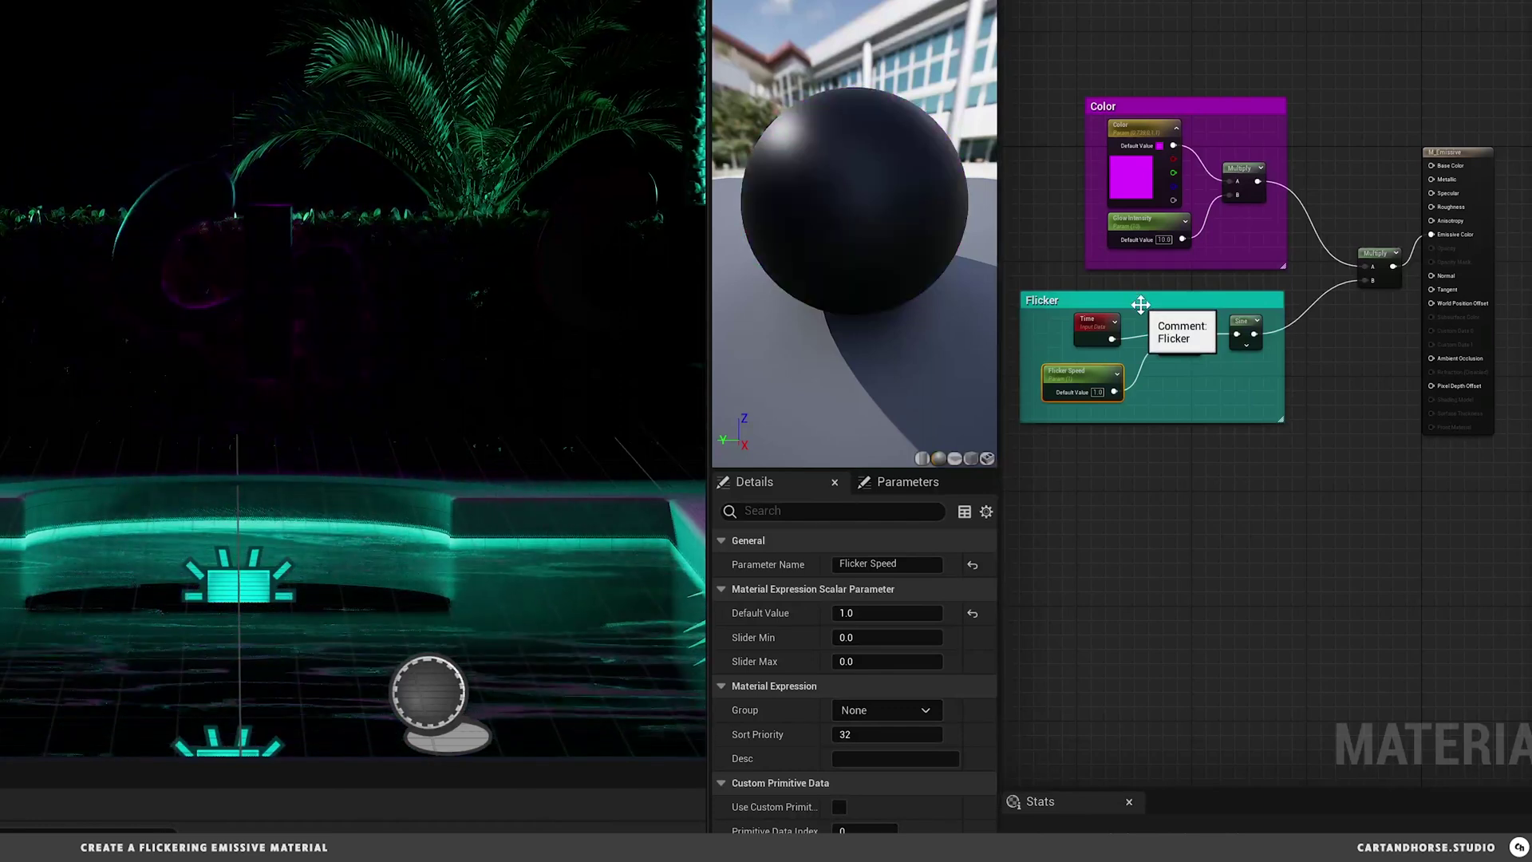
# Step: Insert a Frac node between Sine and the final Multiply's B input, then save
pyautogui.moveTo(1225, 302); pyautogui.dragTo(1303, 352)
pyautogui.write('frac')
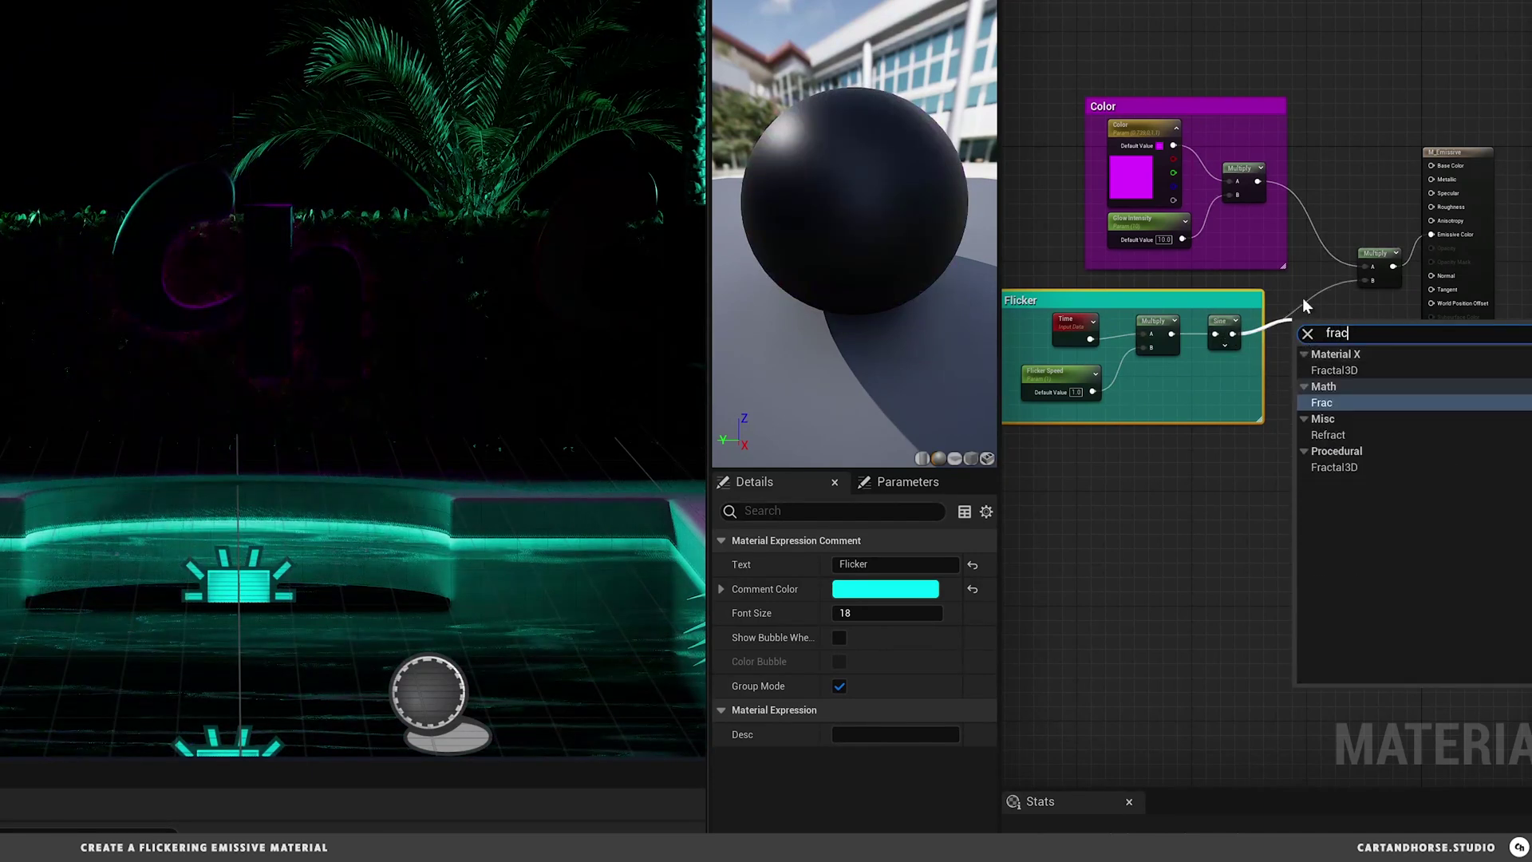
pyautogui.click(1324, 402)
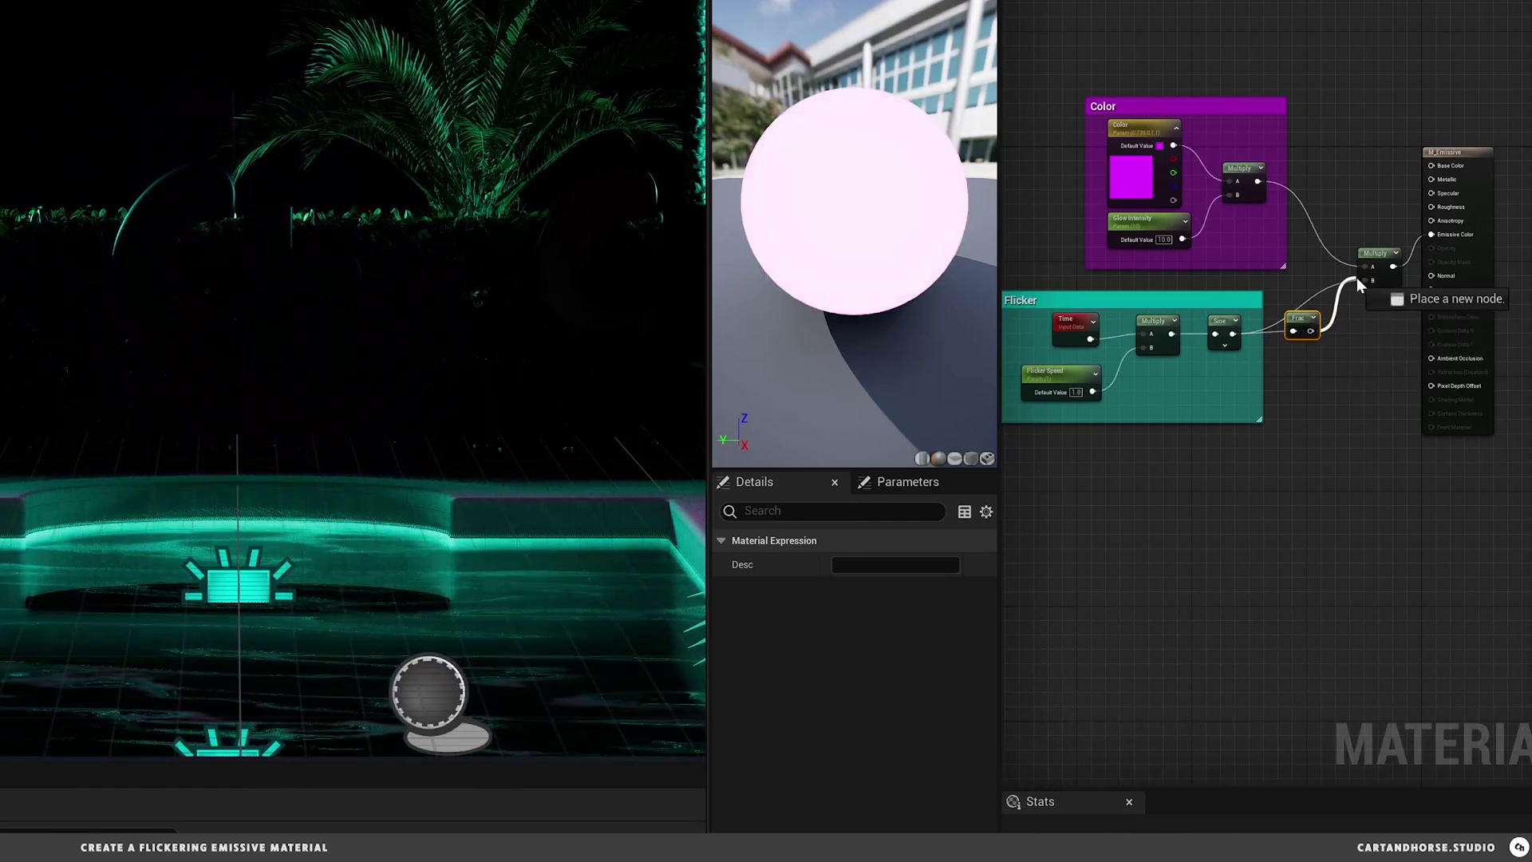
pyautogui.moveTo(1366, 281); pyautogui.dragTo(1366, 281)
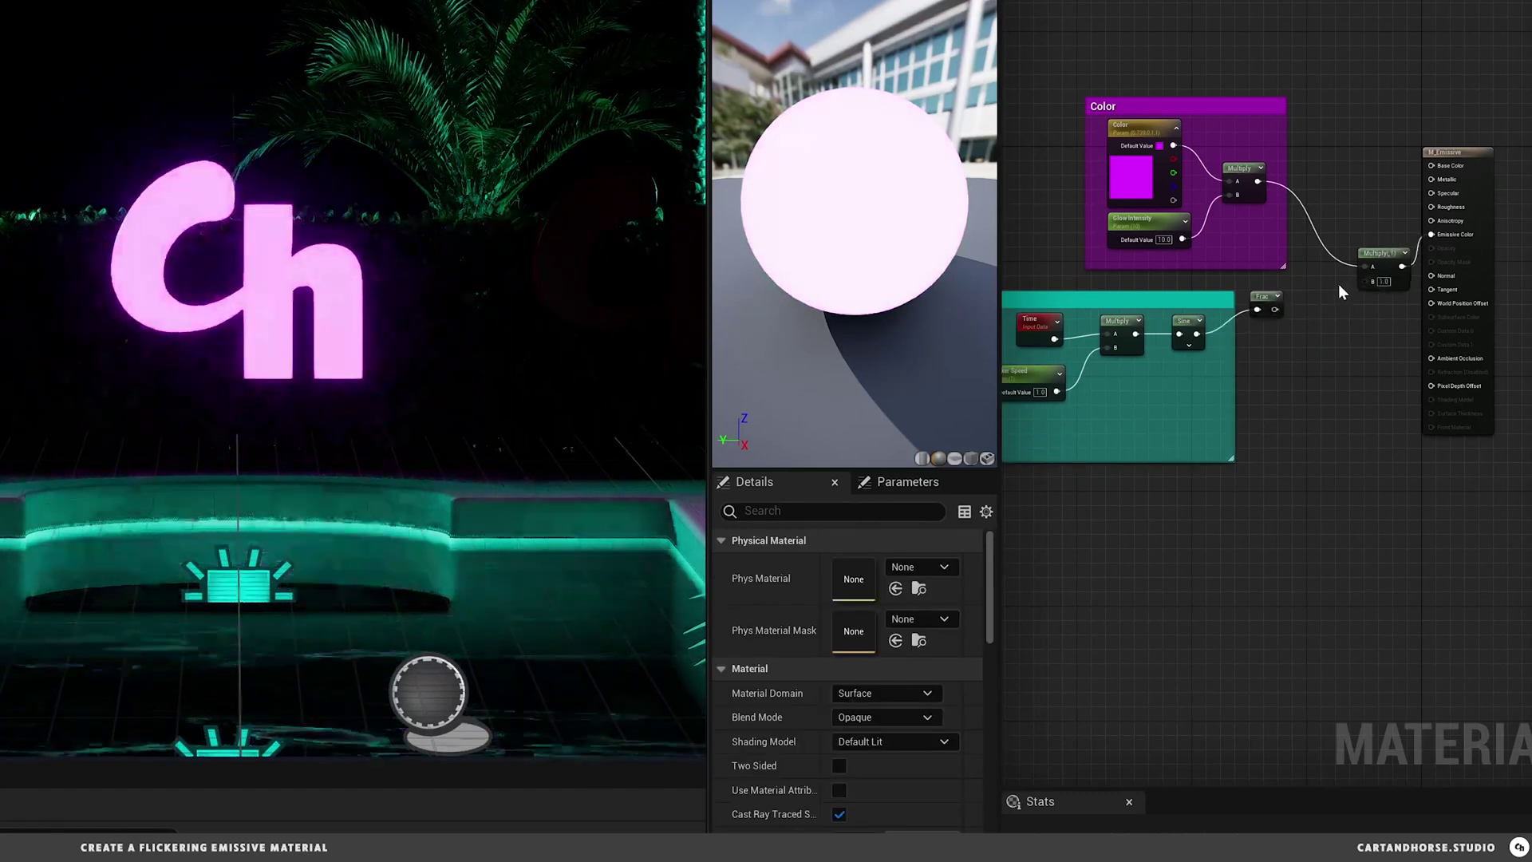
pyautogui.hotkey('ctrl', 's')
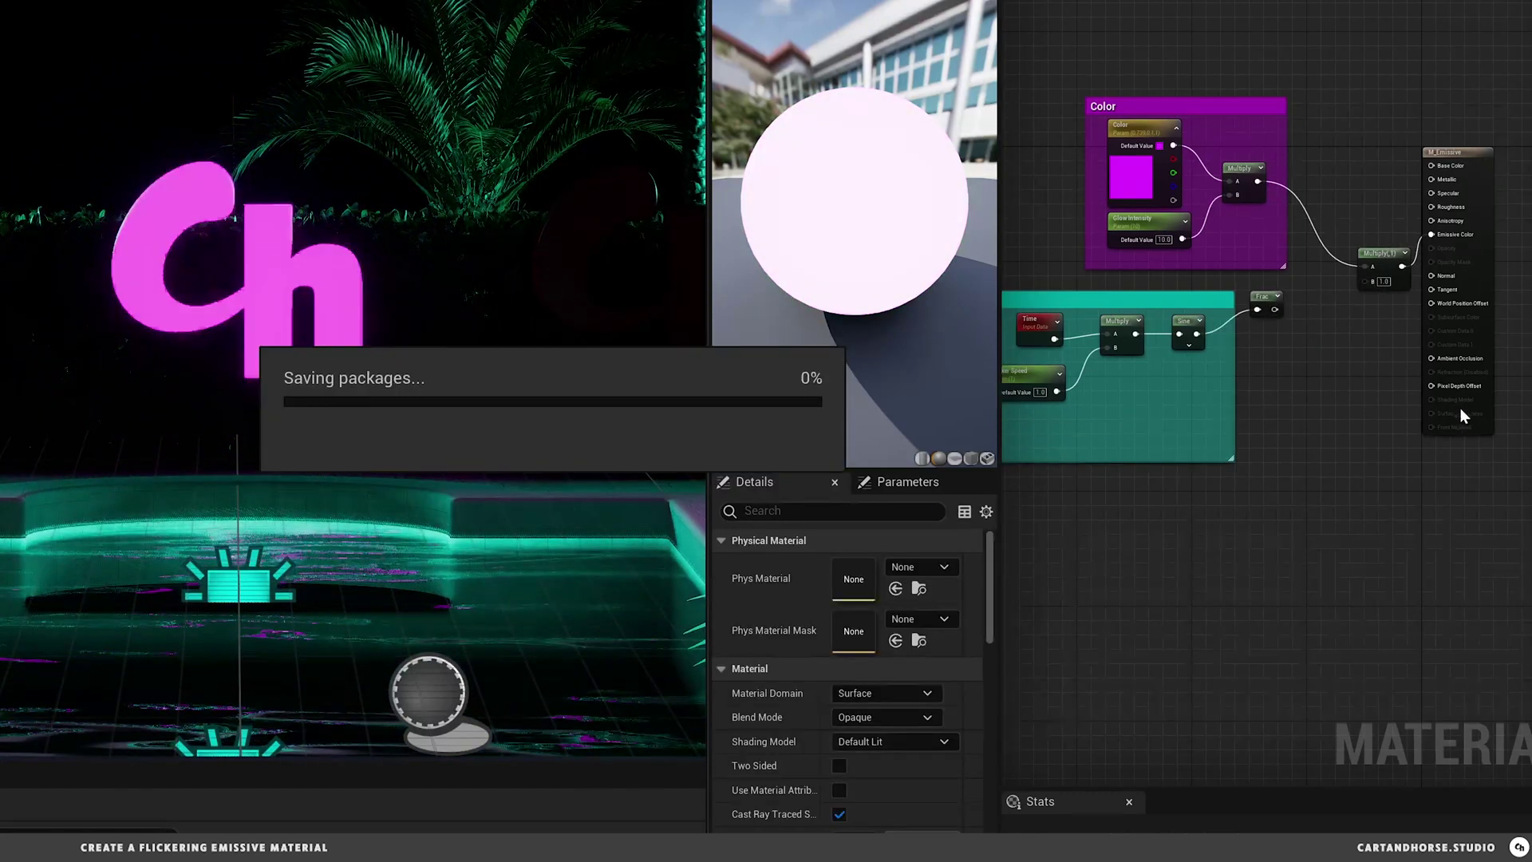
# Step: Insert a Clamp node after Frac and add a Clamp Min scalar parameter
pyautogui.moveTo(1274, 310); pyautogui.dragTo(1318, 345)
pyautogui.write('clamp')
pyautogui.press('Return')
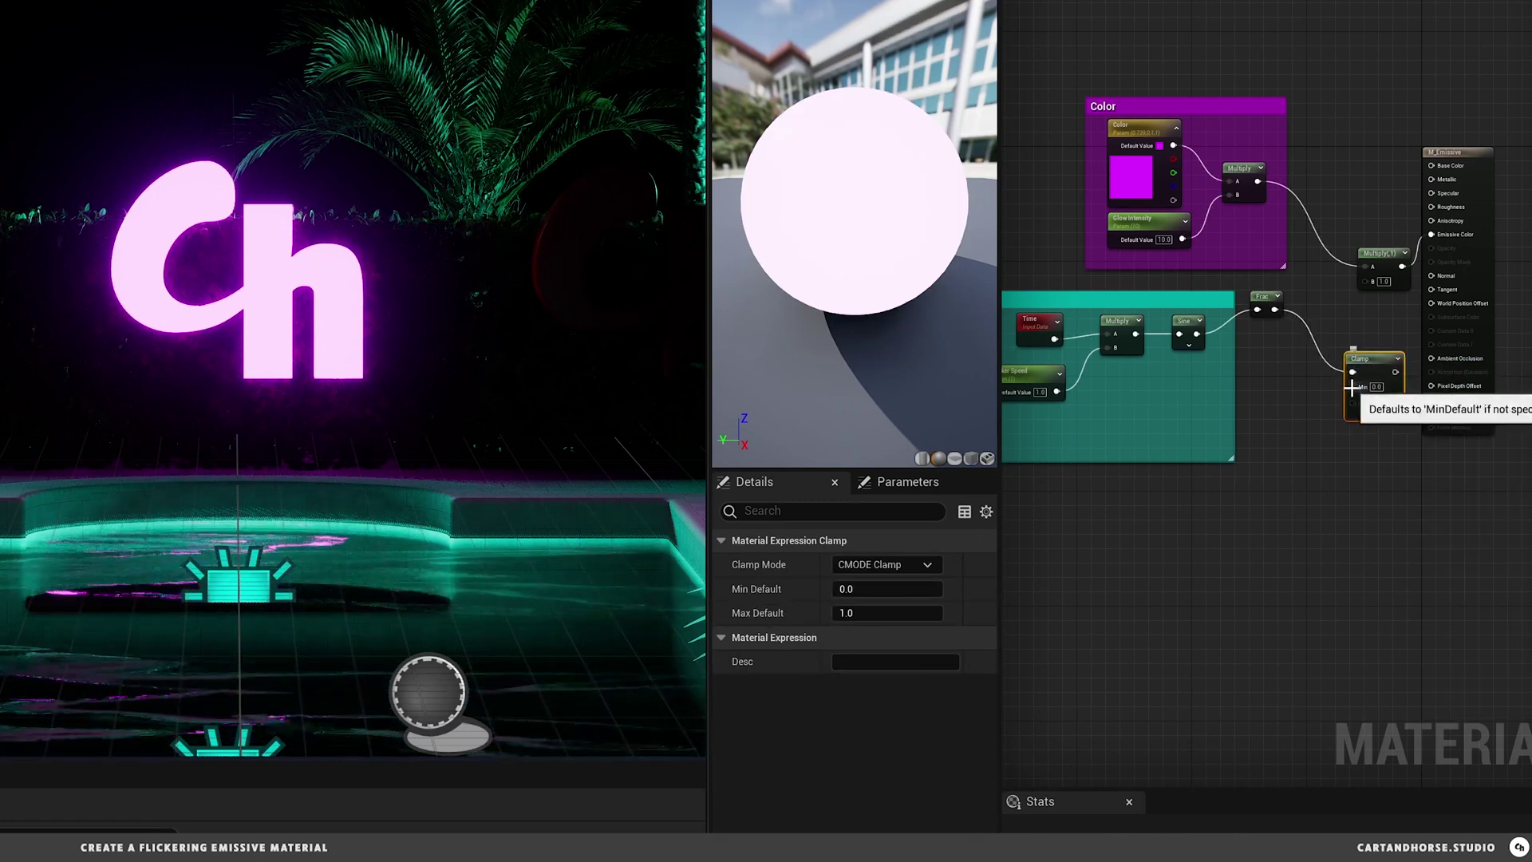
pyautogui.click(1265, 412)
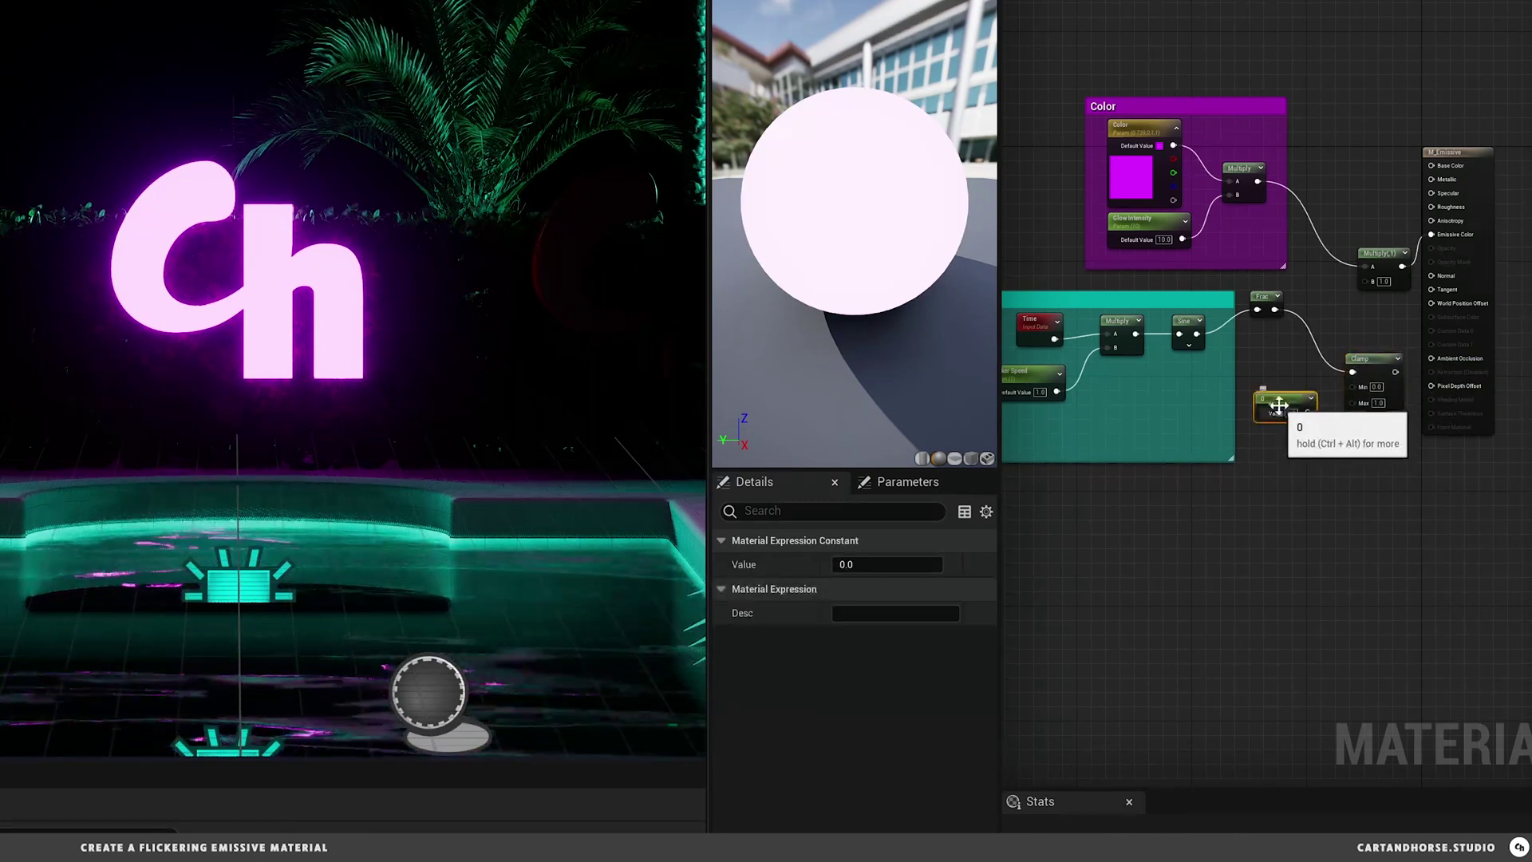
pyautogui.rightClick(1276, 400)
pyautogui.click(1311, 431)
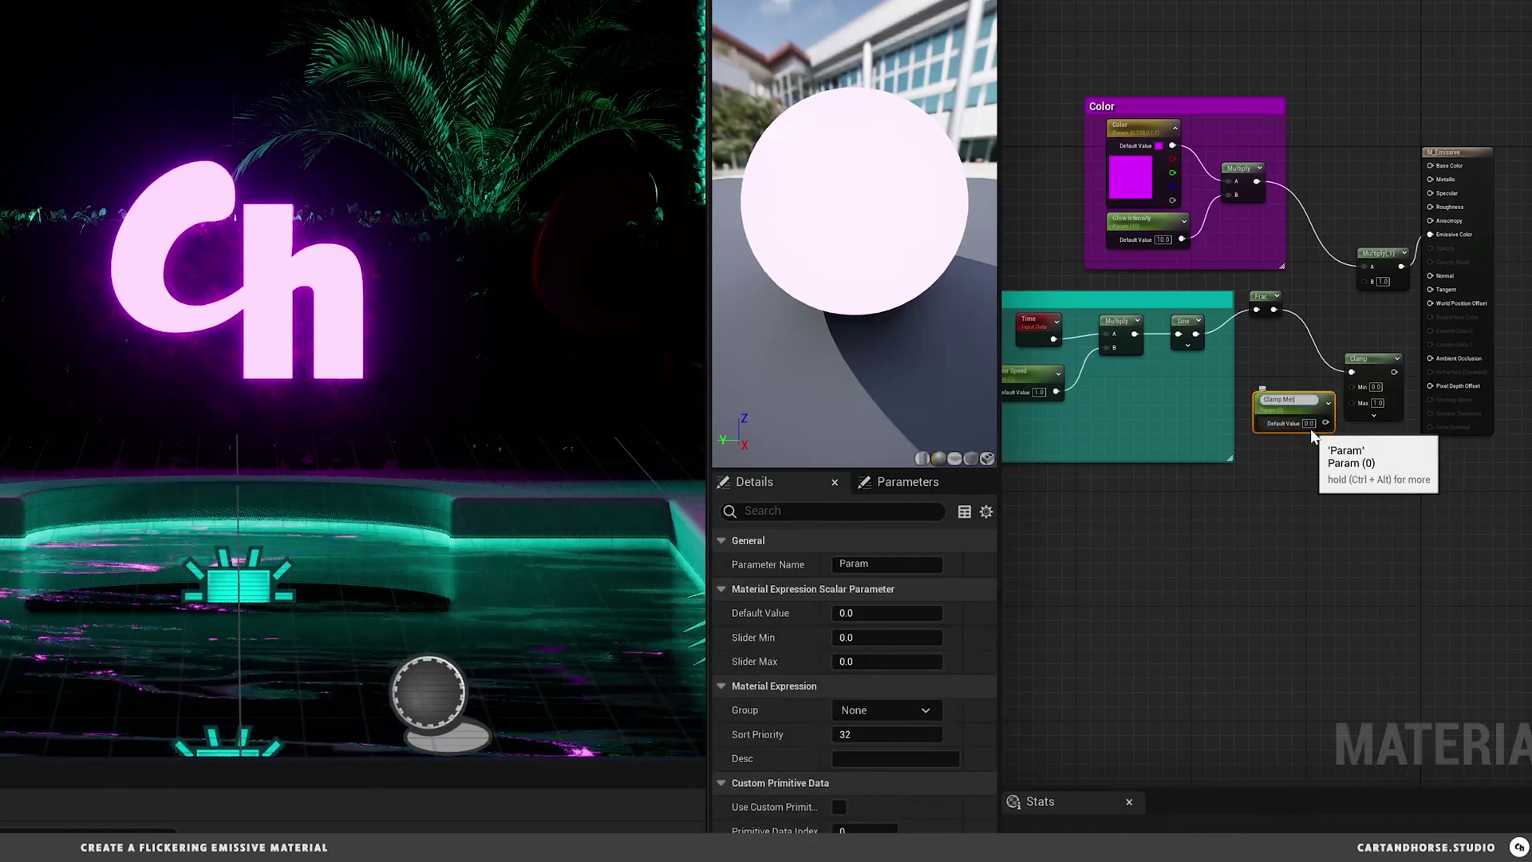
pyautogui.write('Clamp Min')
pyautogui.press('Return')
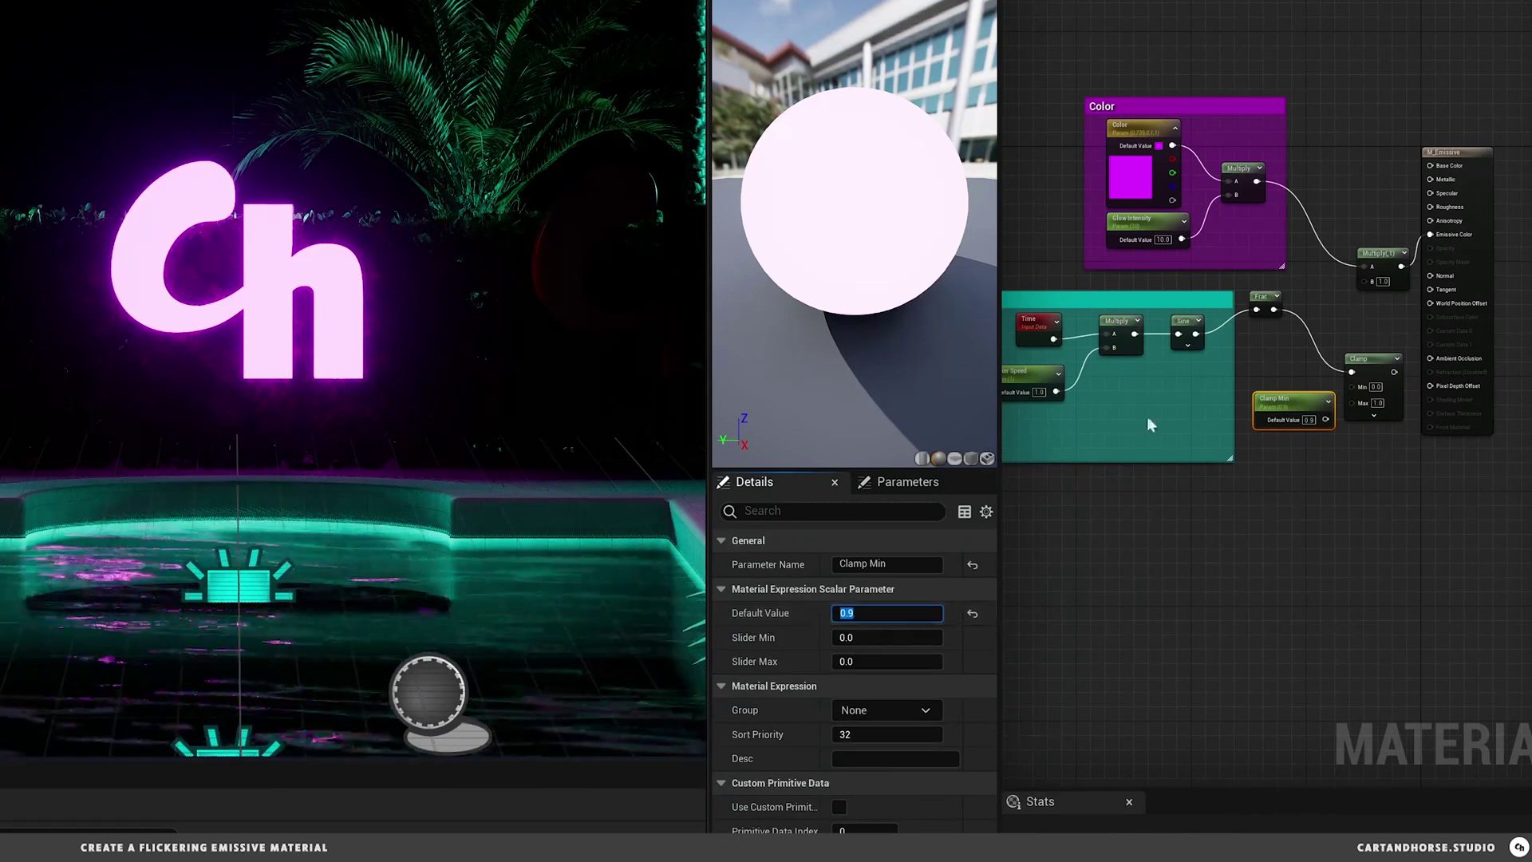
pyautogui.moveTo(1294, 403); pyautogui.dragTo(1289, 401)
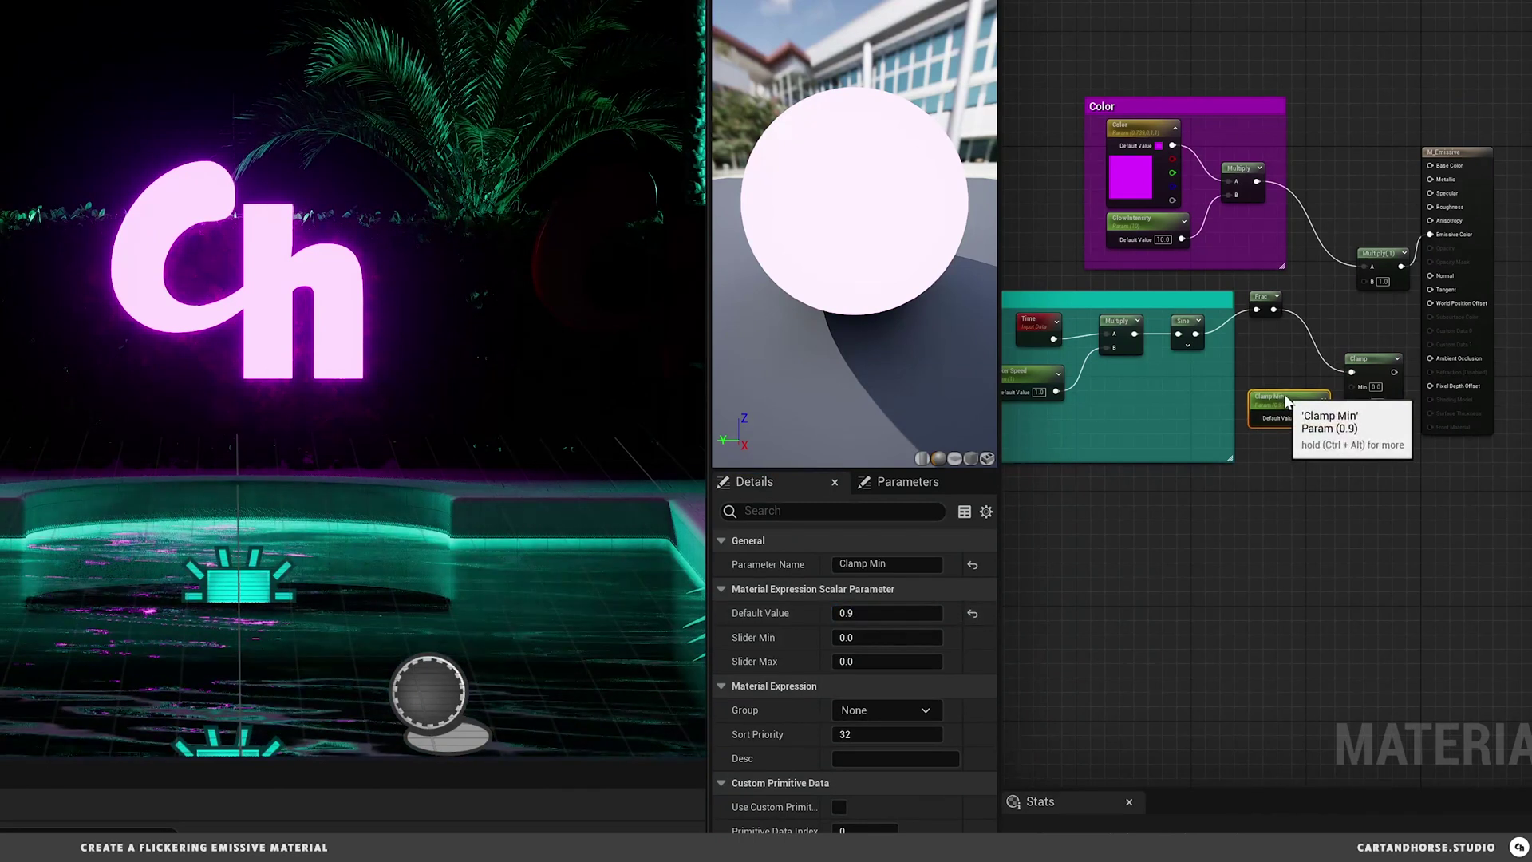
# Step: Add a Clamp Max parameter set to 10 and wire both parameters into Clamp's Min and Max
pyautogui.click(1270, 472)
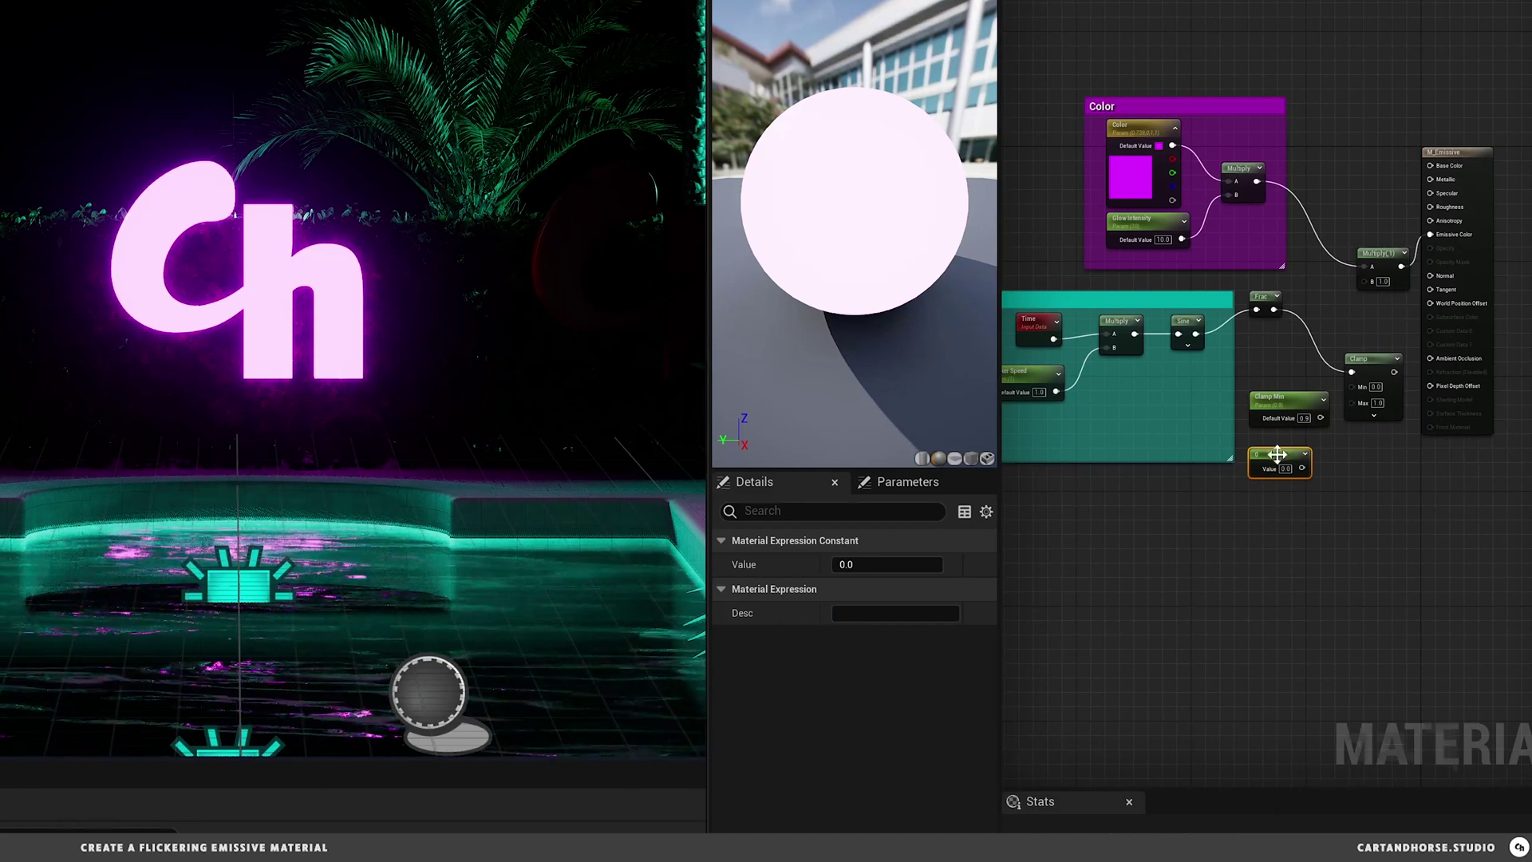
pyautogui.rightClick(1282, 457)
pyautogui.click(1319, 488)
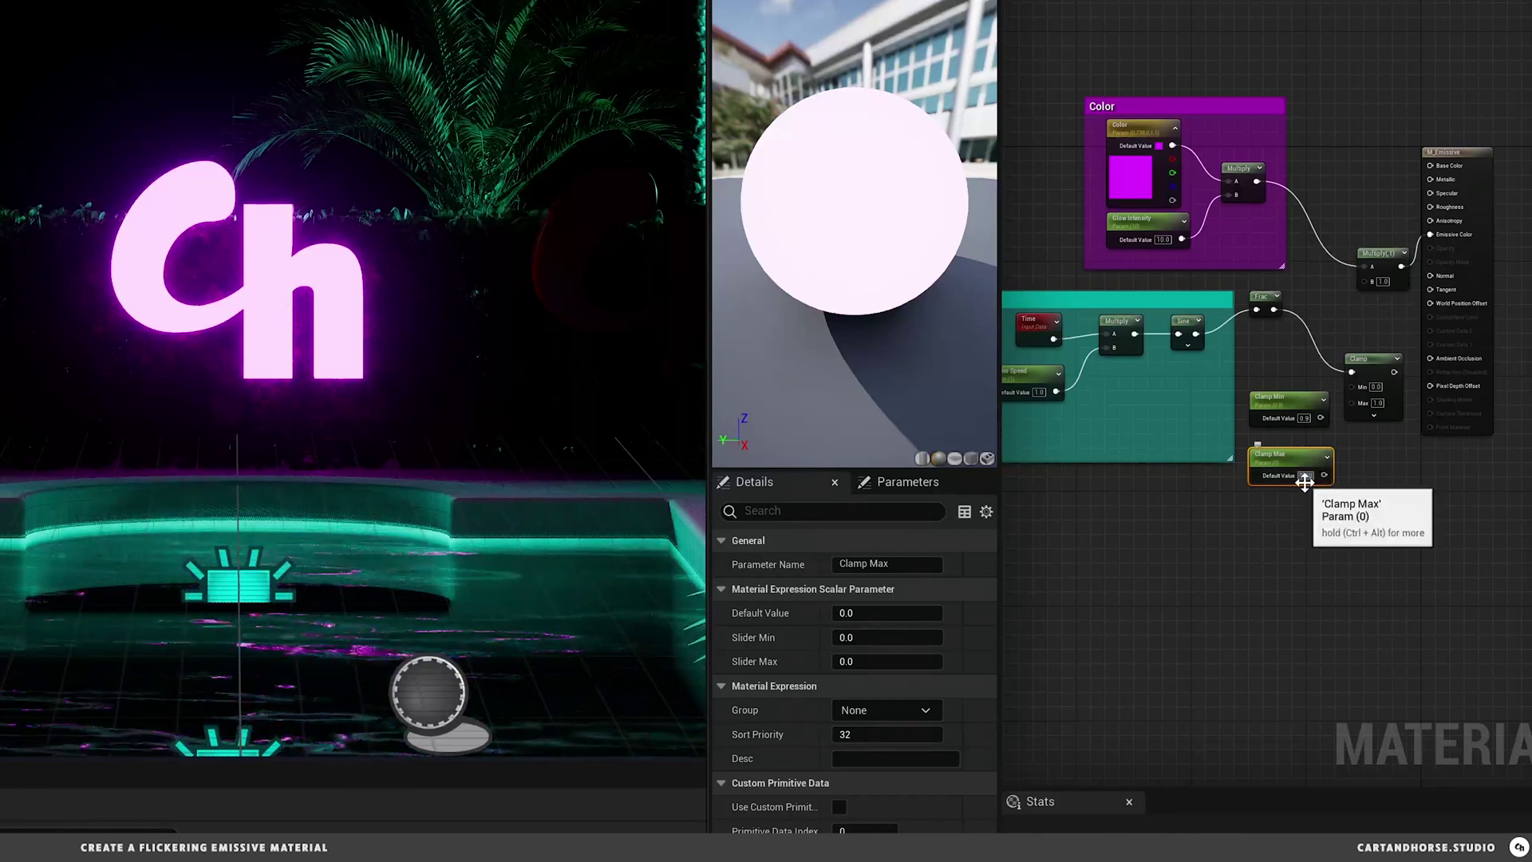
pyautogui.moveTo(1305, 480); pyautogui.dragTo(1308, 489)
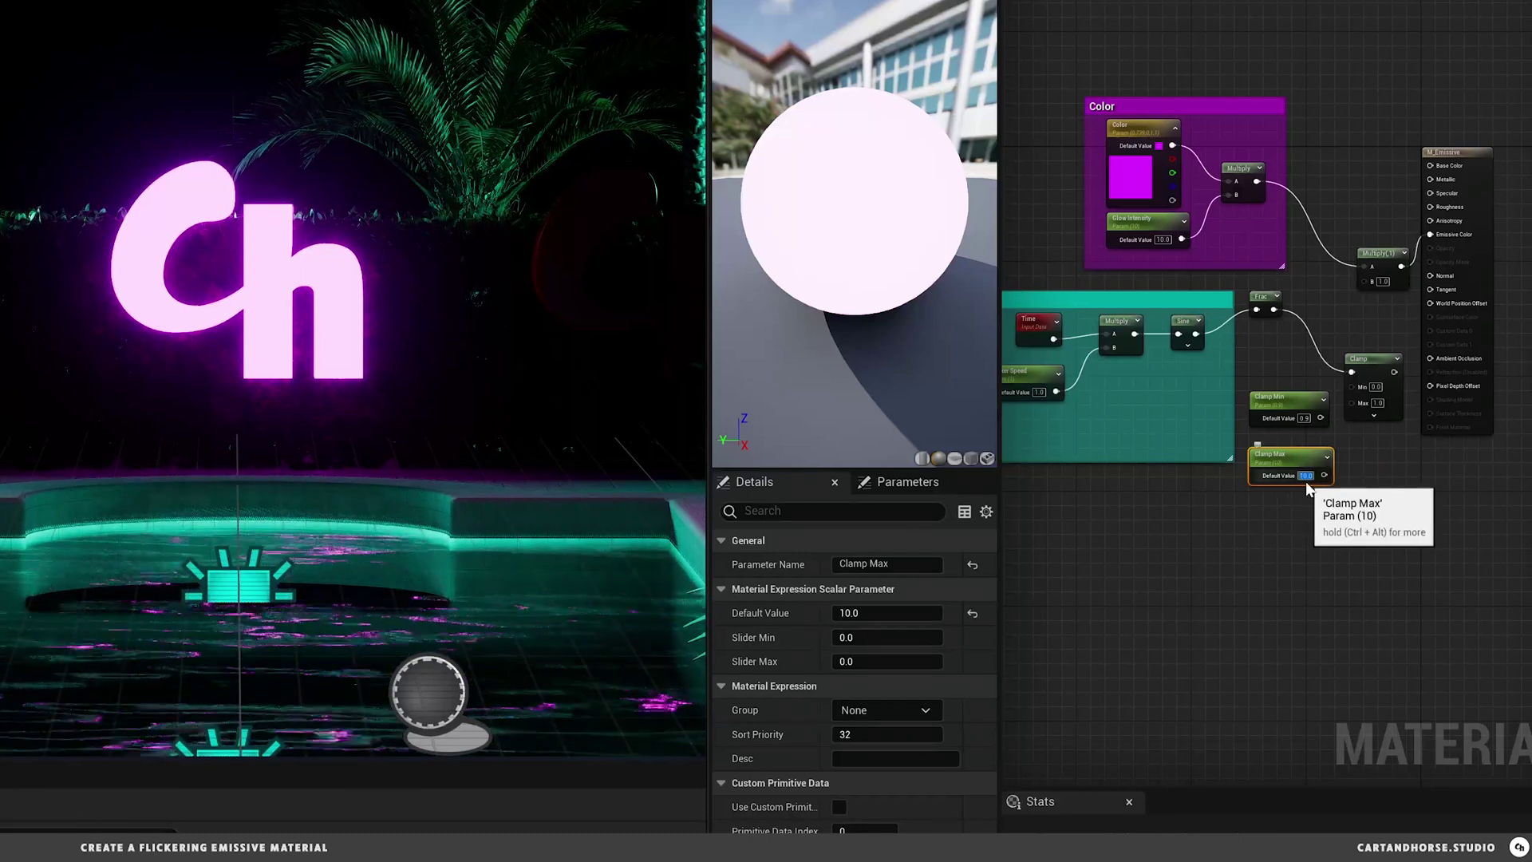
pyautogui.moveTo(1321, 417); pyautogui.dragTo(1350, 385)
pyautogui.moveTo(1321, 475); pyautogui.dragTo(1402, 341)
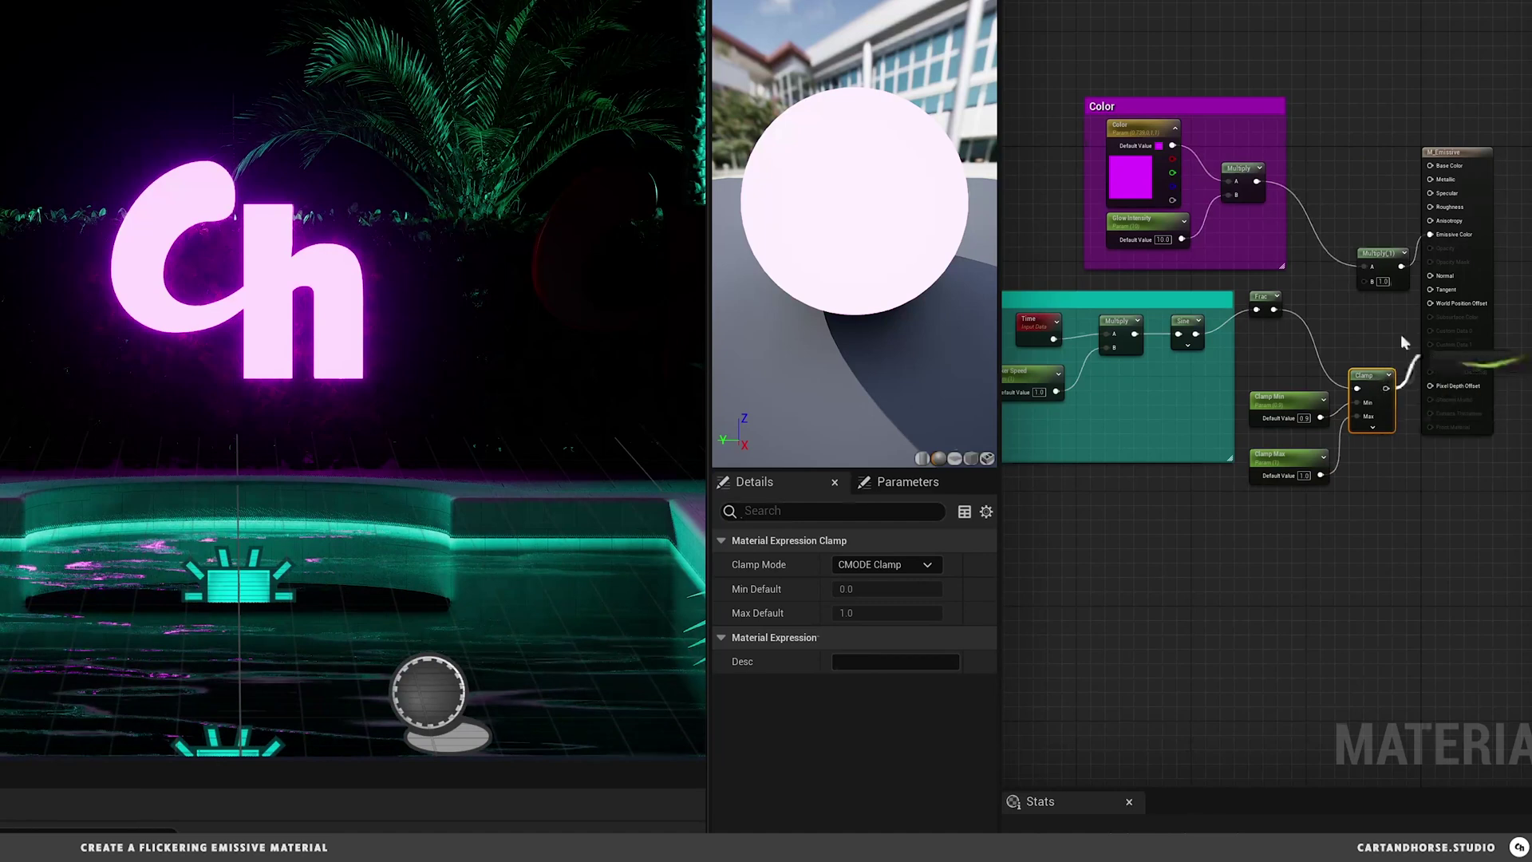
# Step: Wire the clamped result into Multiply's B input and set Clamp Min to 0.5
pyautogui.moveTo(1358, 284); pyautogui.dragTo(1361, 279)
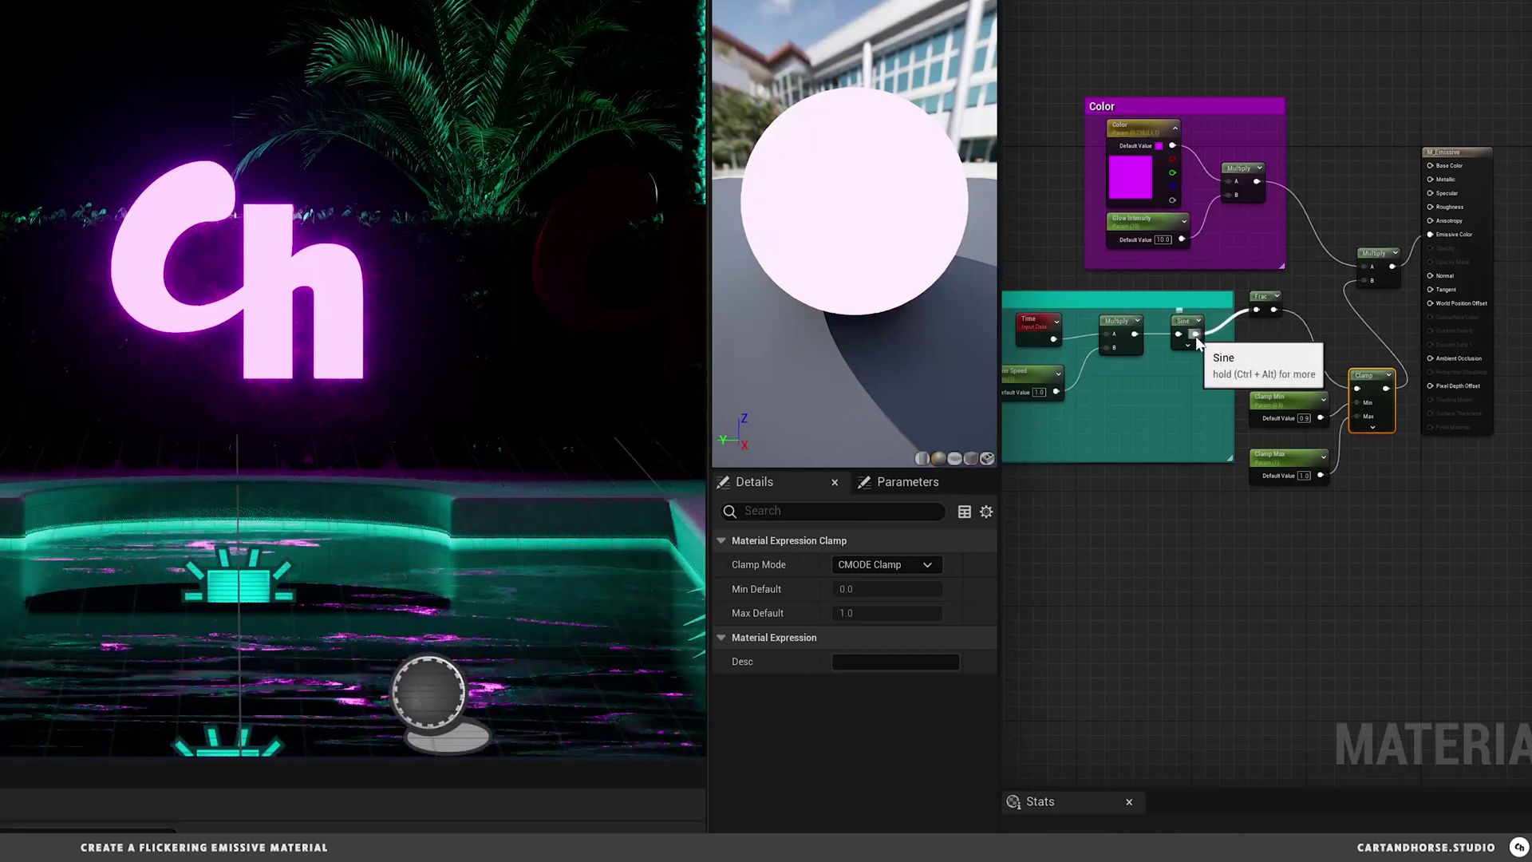
pyautogui.click(1304, 417)
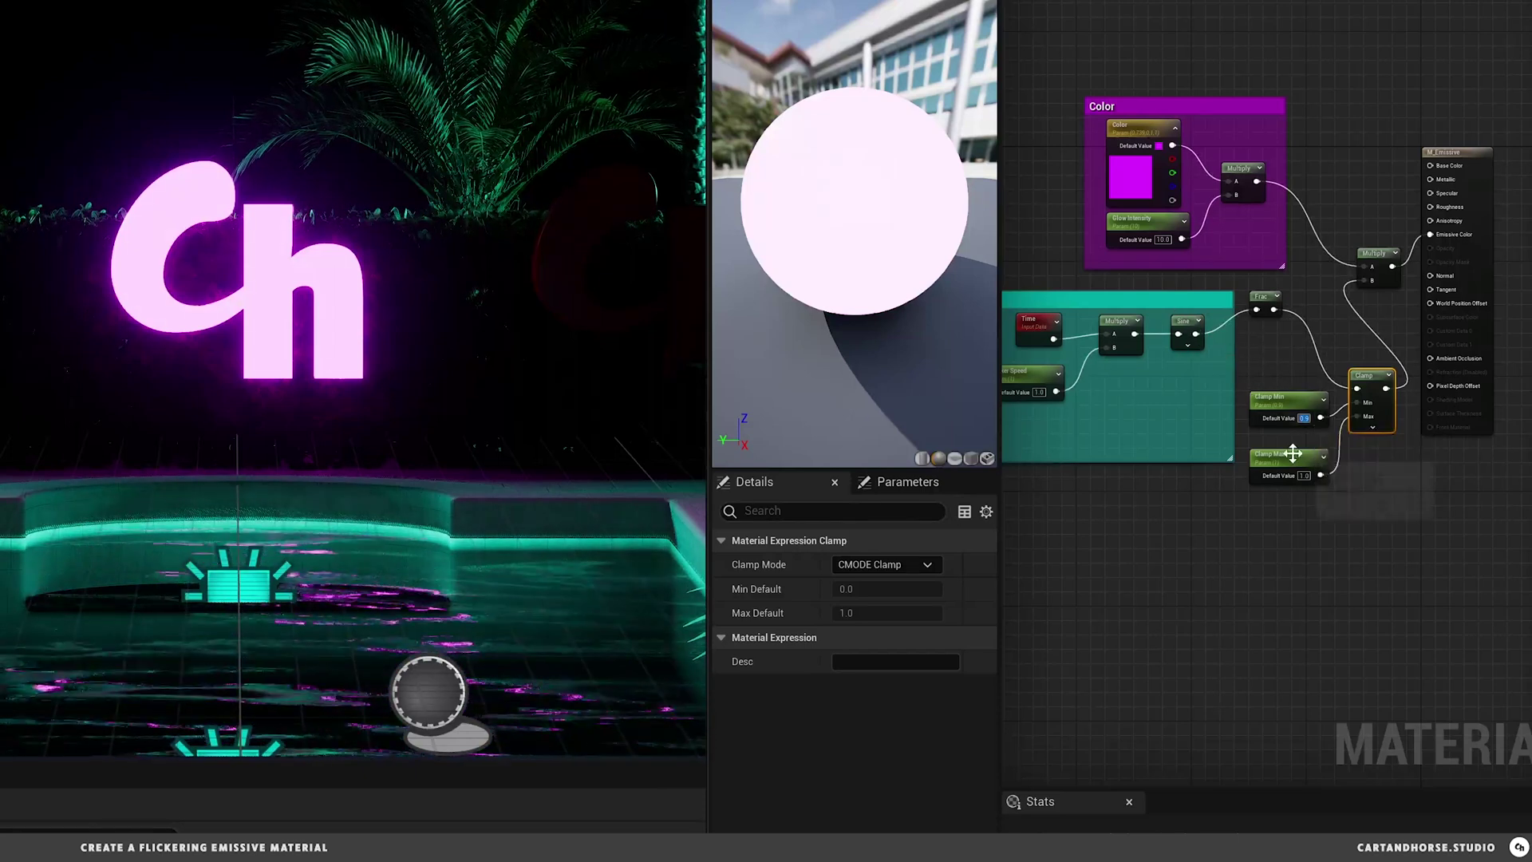
pyautogui.write('0.5')
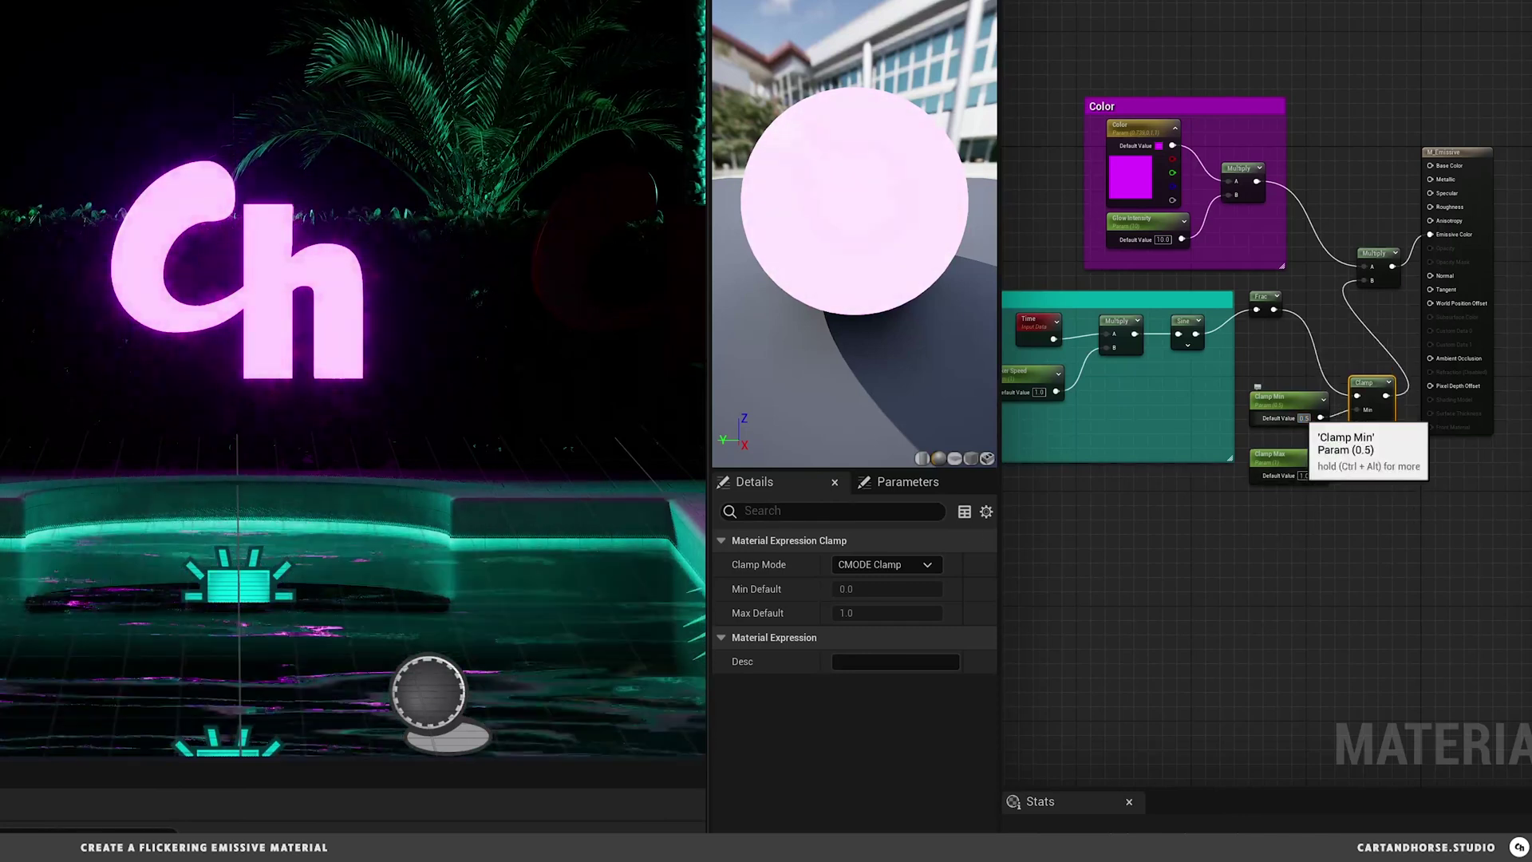
pyautogui.write('0.1')
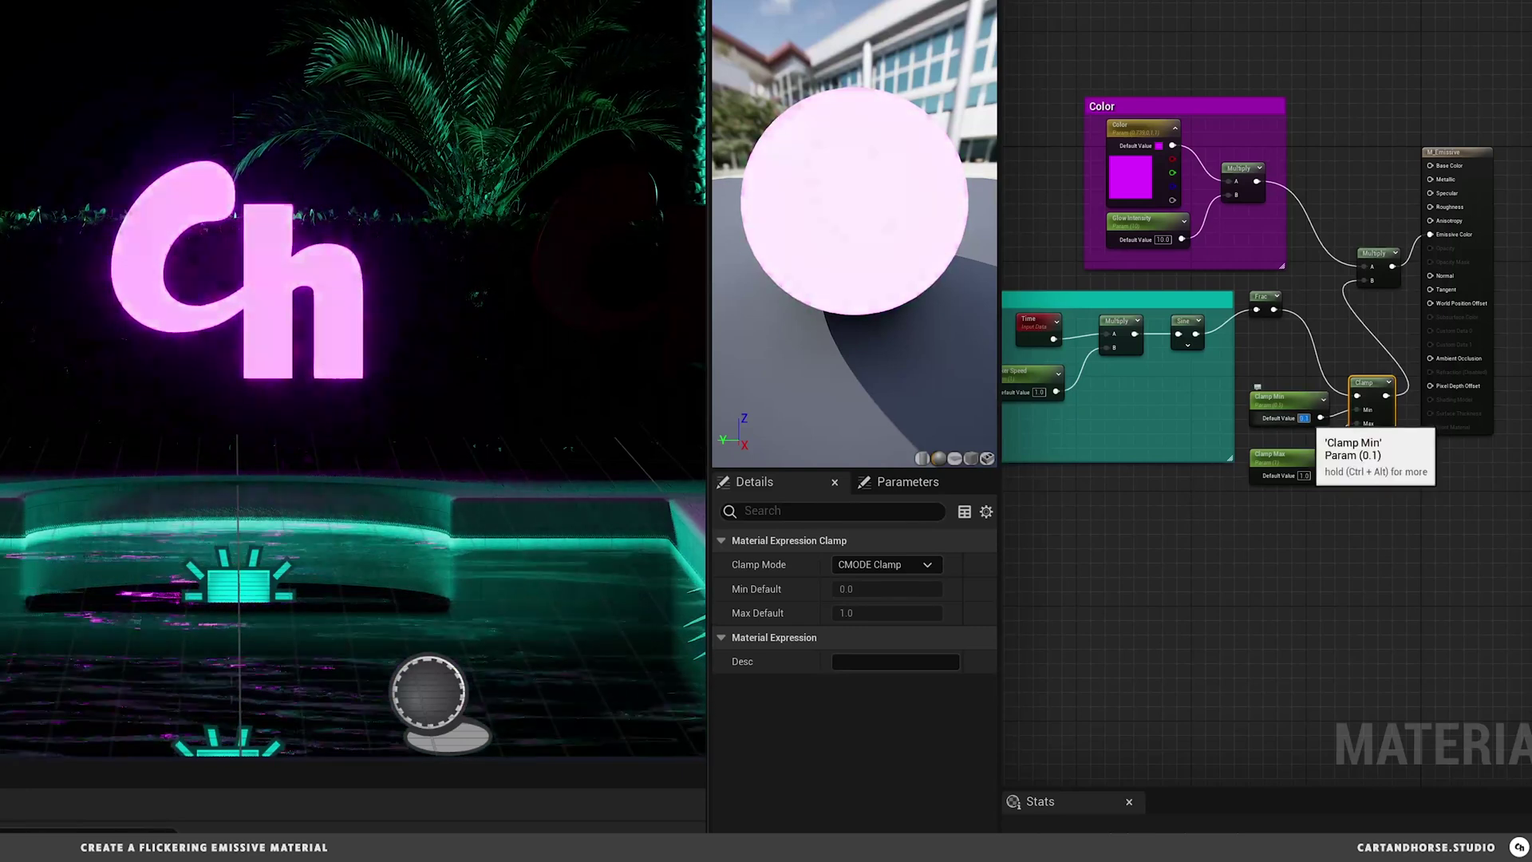
pyautogui.press('BackSpace')
pyautogui.write('0.5')
pyautogui.press('Return')
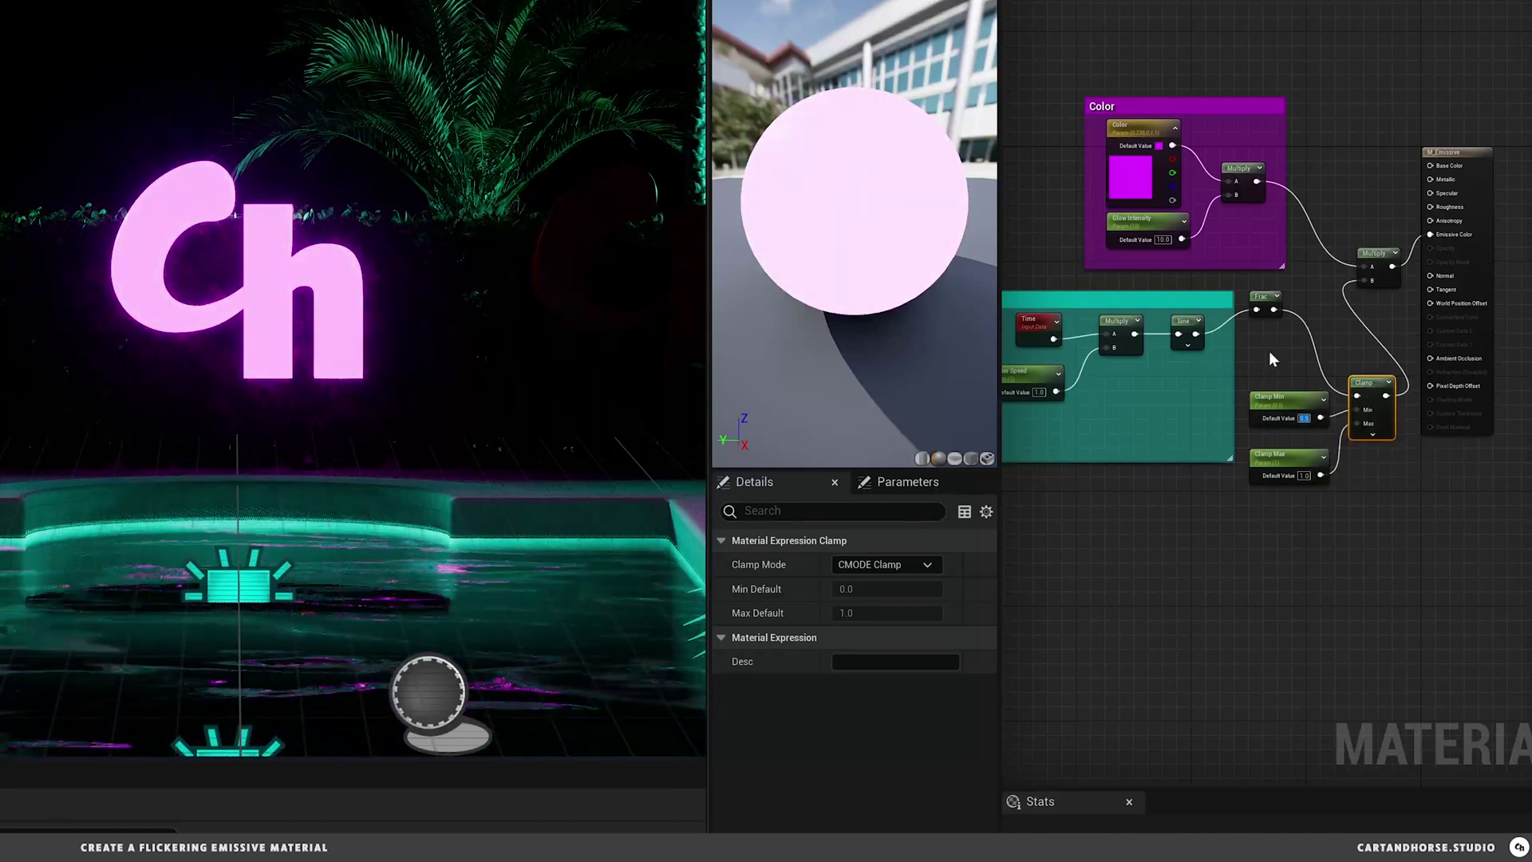
# Step: Wrap the Clamp Min, Clamp Max and Clamp nodes in a 'Clamp' comment; shift the Flicker group and Frac left
pyautogui.moveTo(1388, 485); pyautogui.dragTo(1388, 485)
pyautogui.write('c')
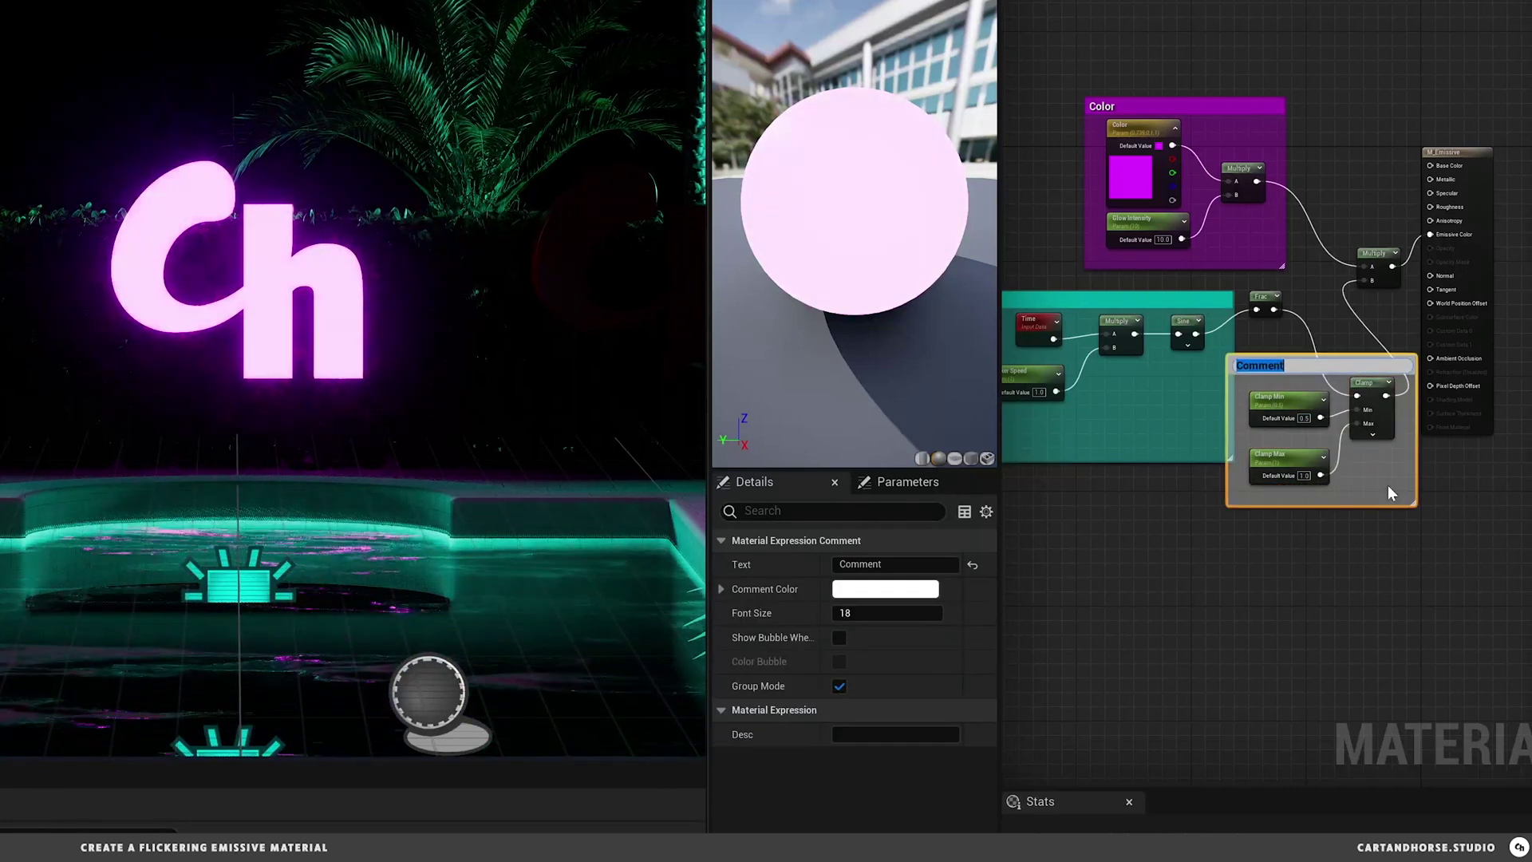
pyautogui.write('Clamp')
pyautogui.press('Return')
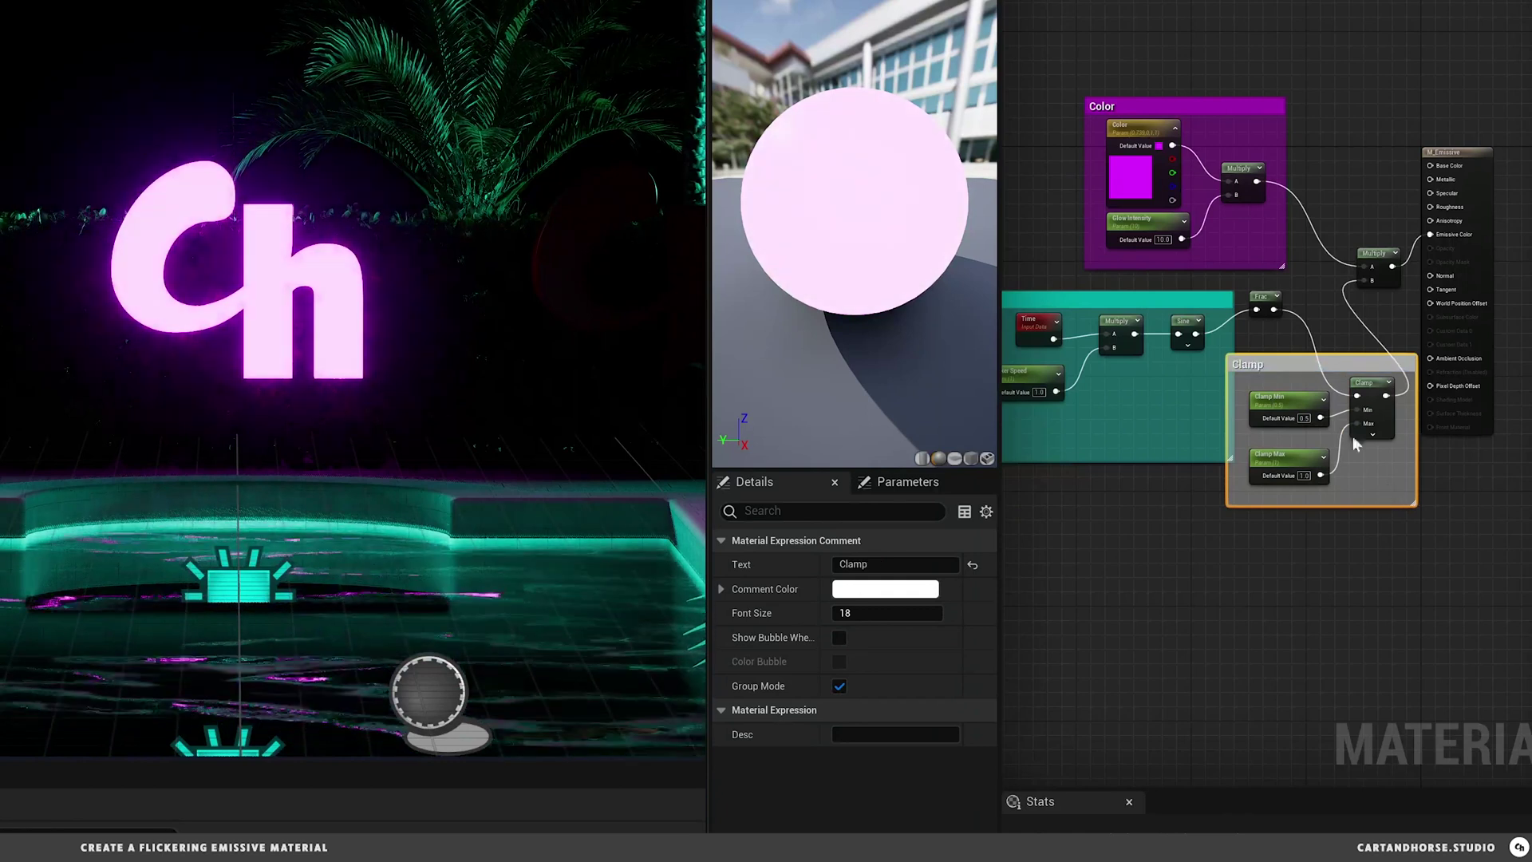
pyautogui.moveTo(1297, 366); pyautogui.dragTo(1291, 352)
pyautogui.moveTo(1179, 303); pyautogui.dragTo(1124, 301)
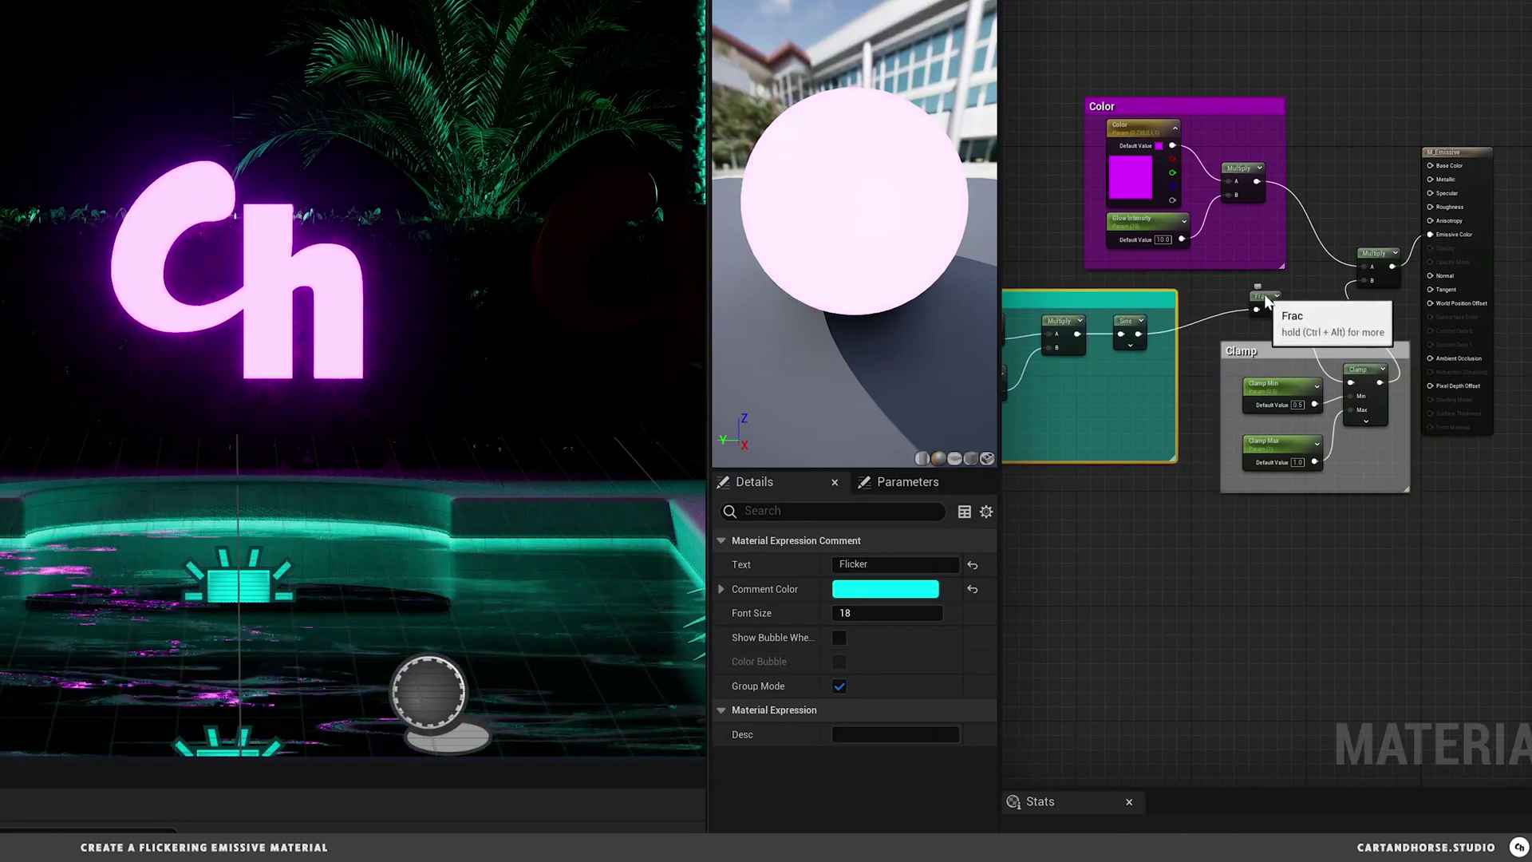
pyautogui.moveTo(1264, 294); pyautogui.dragTo(1230, 297)
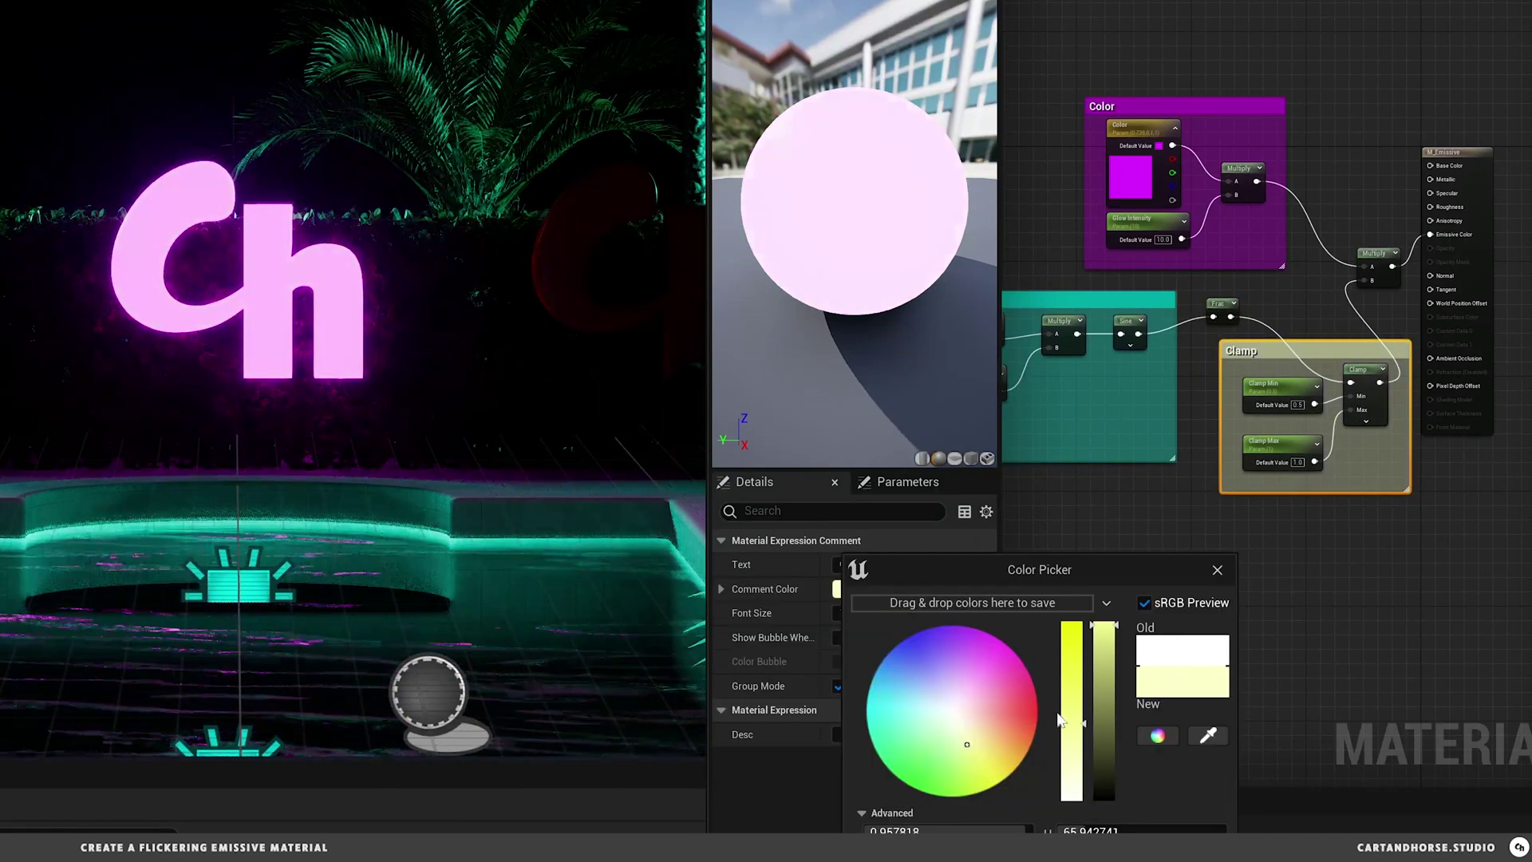
# Step: Tint the Clamp comment box pale peach
pyautogui.moveTo(984, 729); pyautogui.dragTo(982, 721)
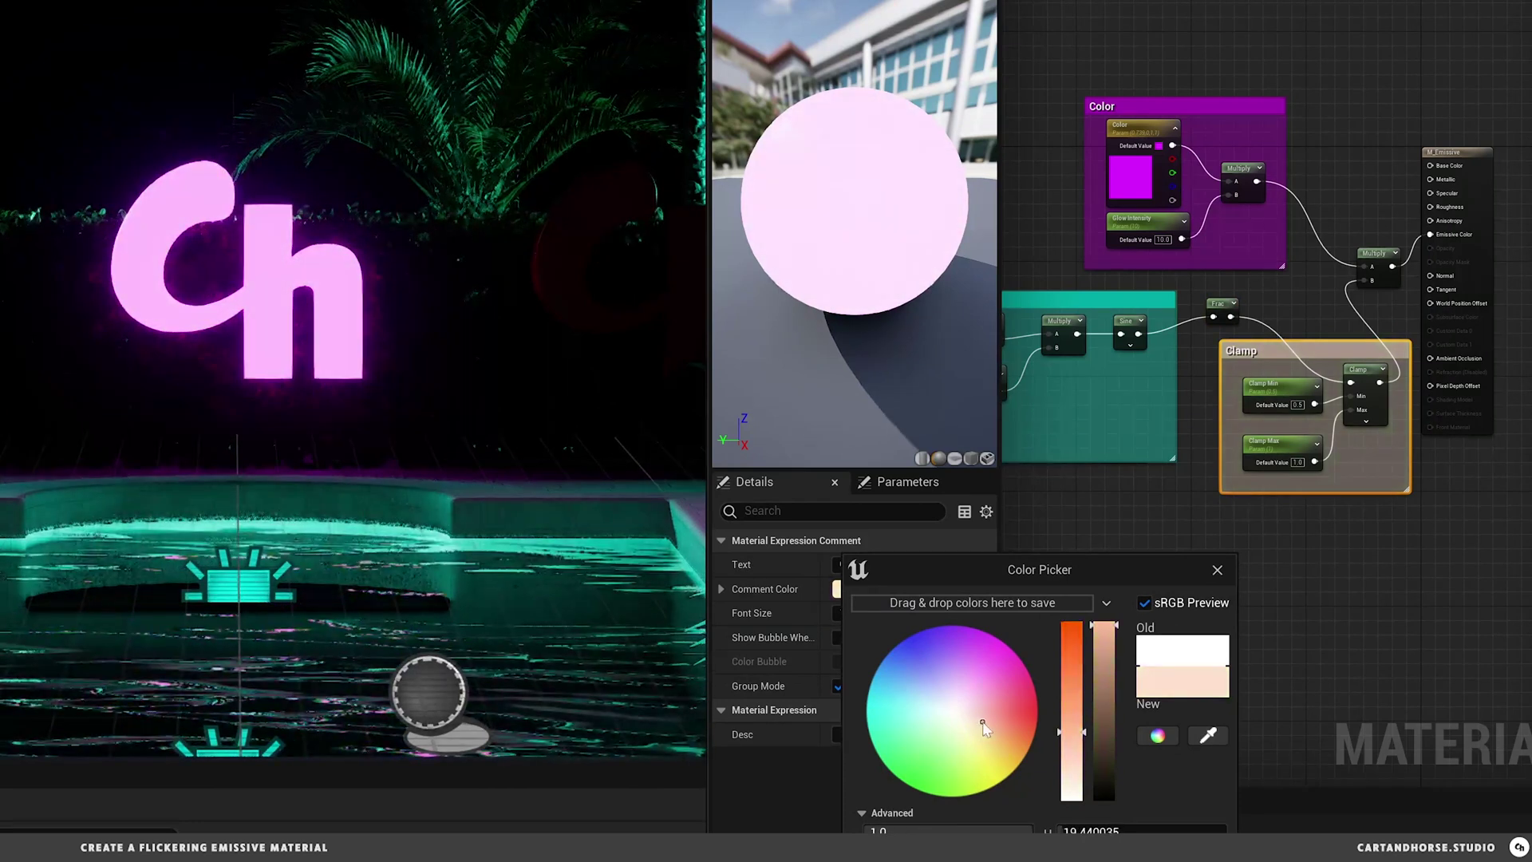
pyautogui.click(1173, 646)
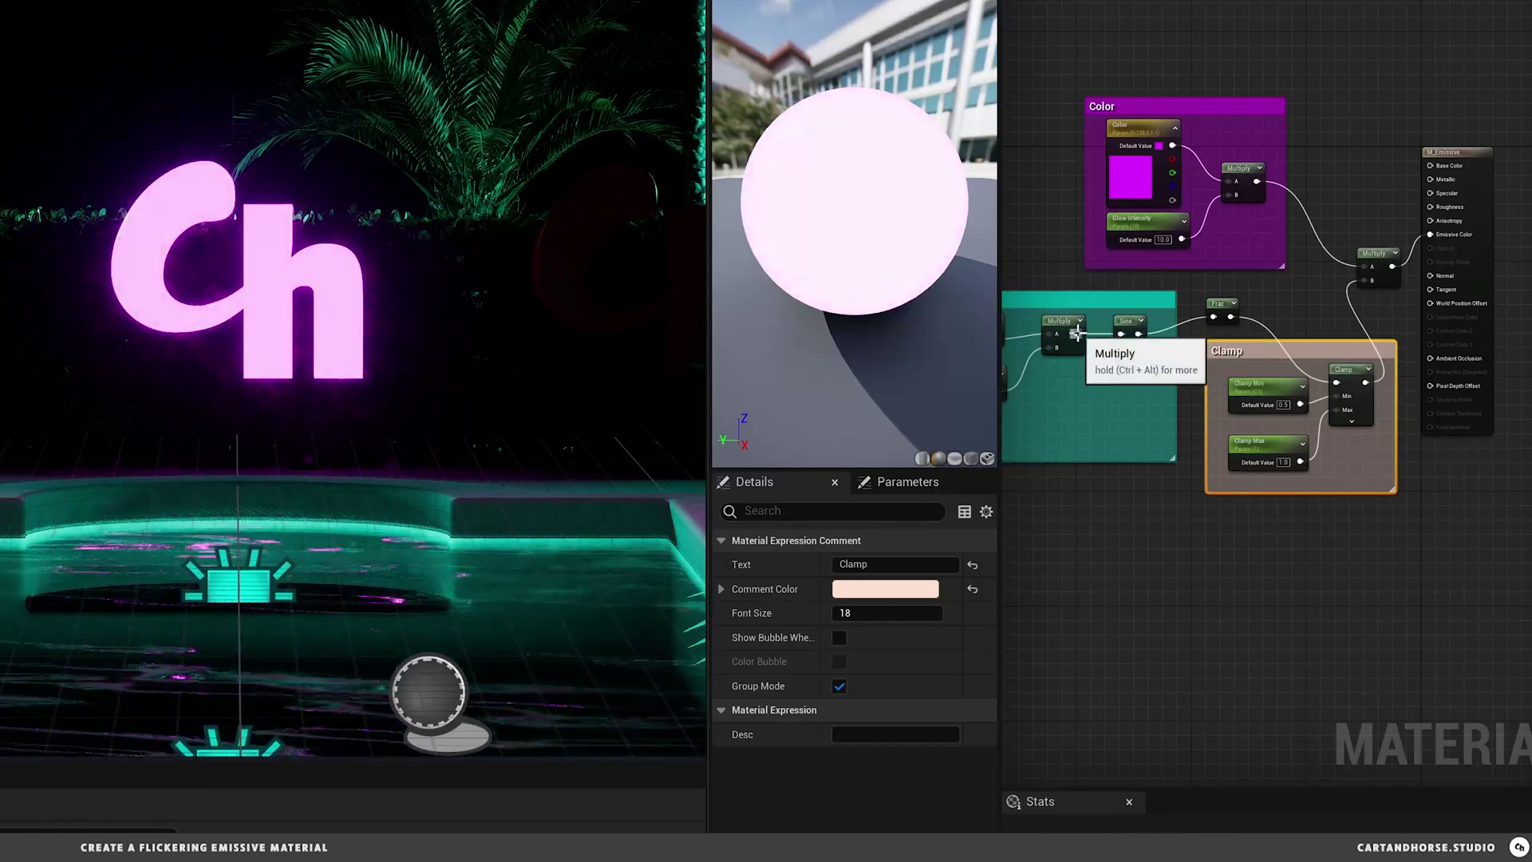
pyautogui.keyDown('ctrl'); pyautogui.moveTo(1077, 334); pyautogui.dragTo(1094, 380); pyautogui.keyUp('ctrl')
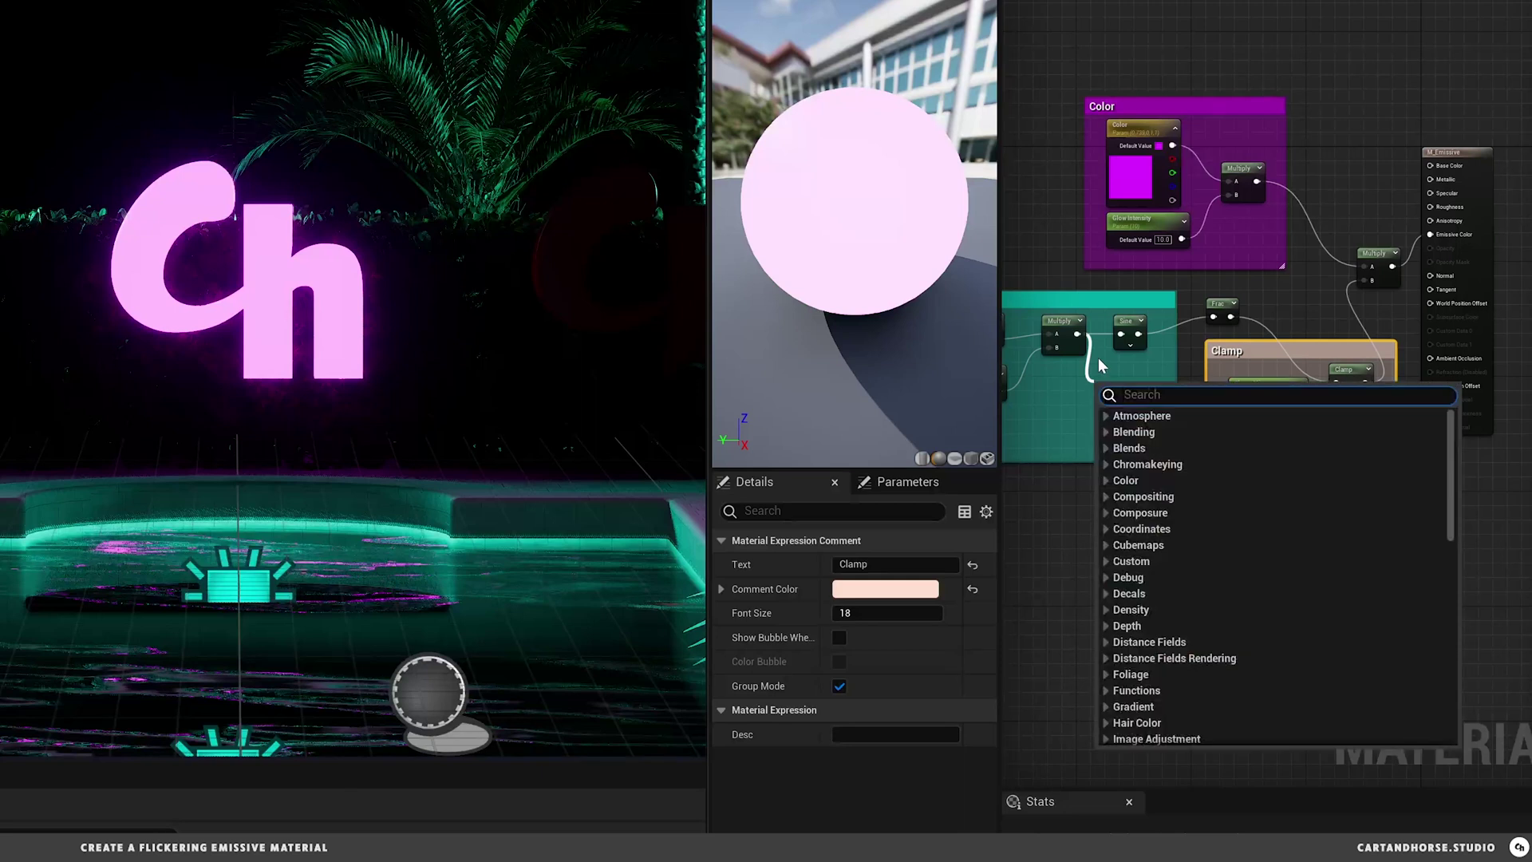
# Step: Add a Vector Noise node fed by Multiply, with its function set to Perlin Curl
pyautogui.write('vector noise')
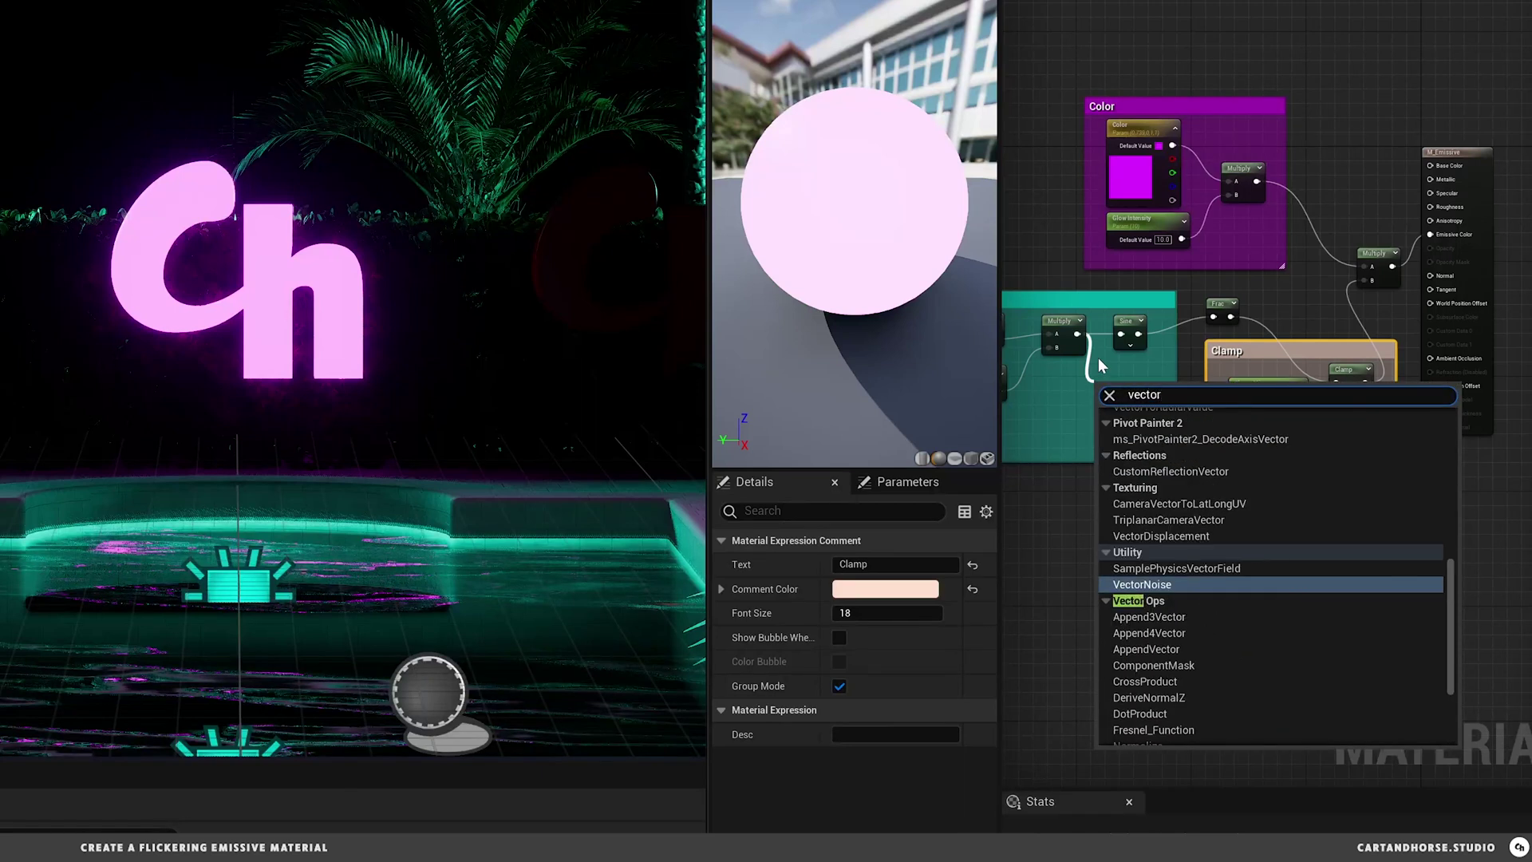
pyautogui.click(1115, 431)
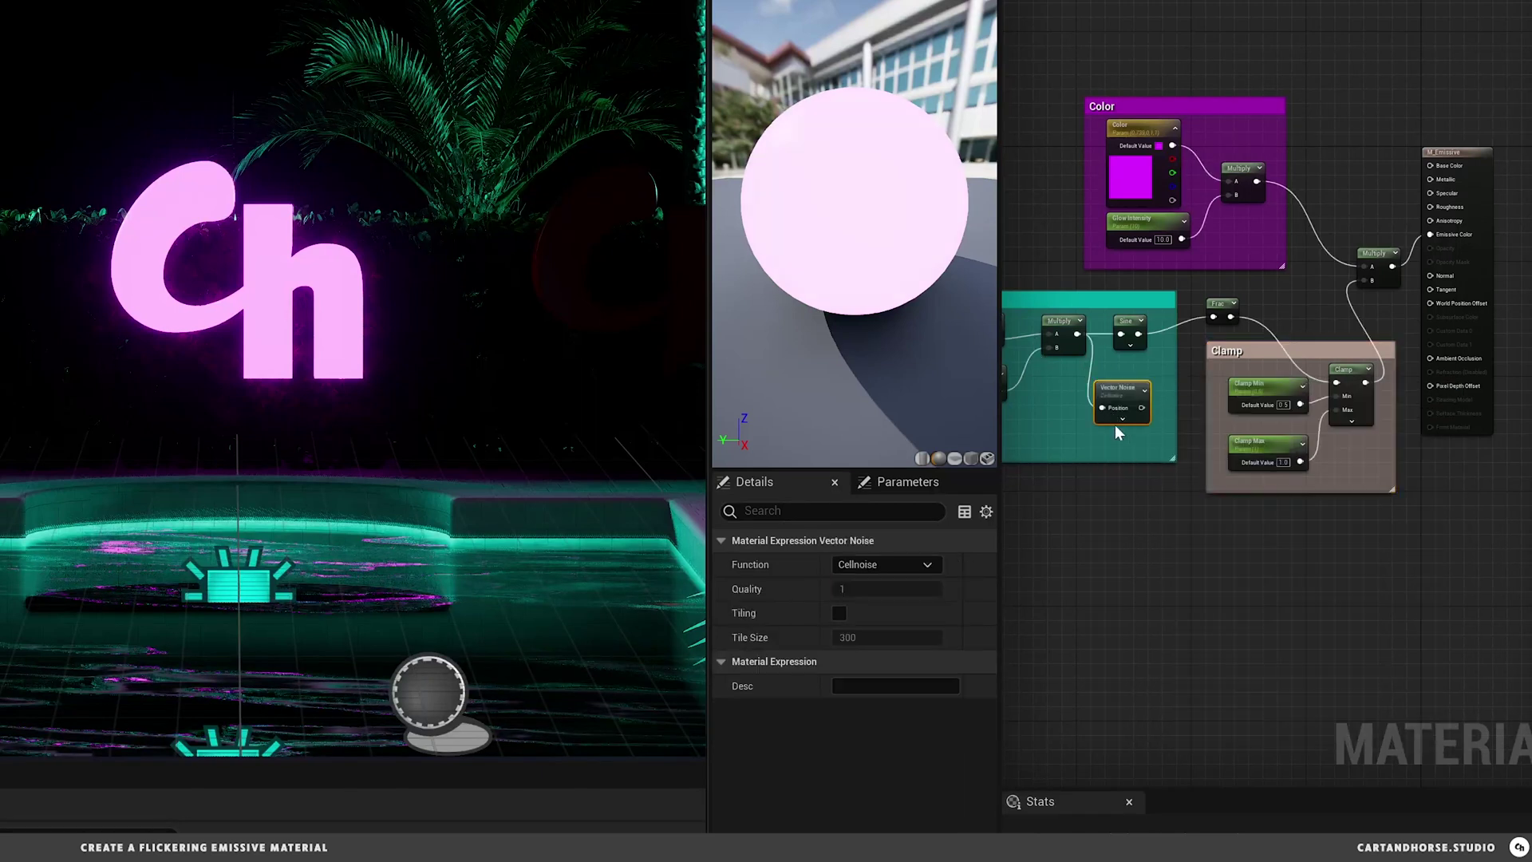
pyautogui.click(1123, 418)
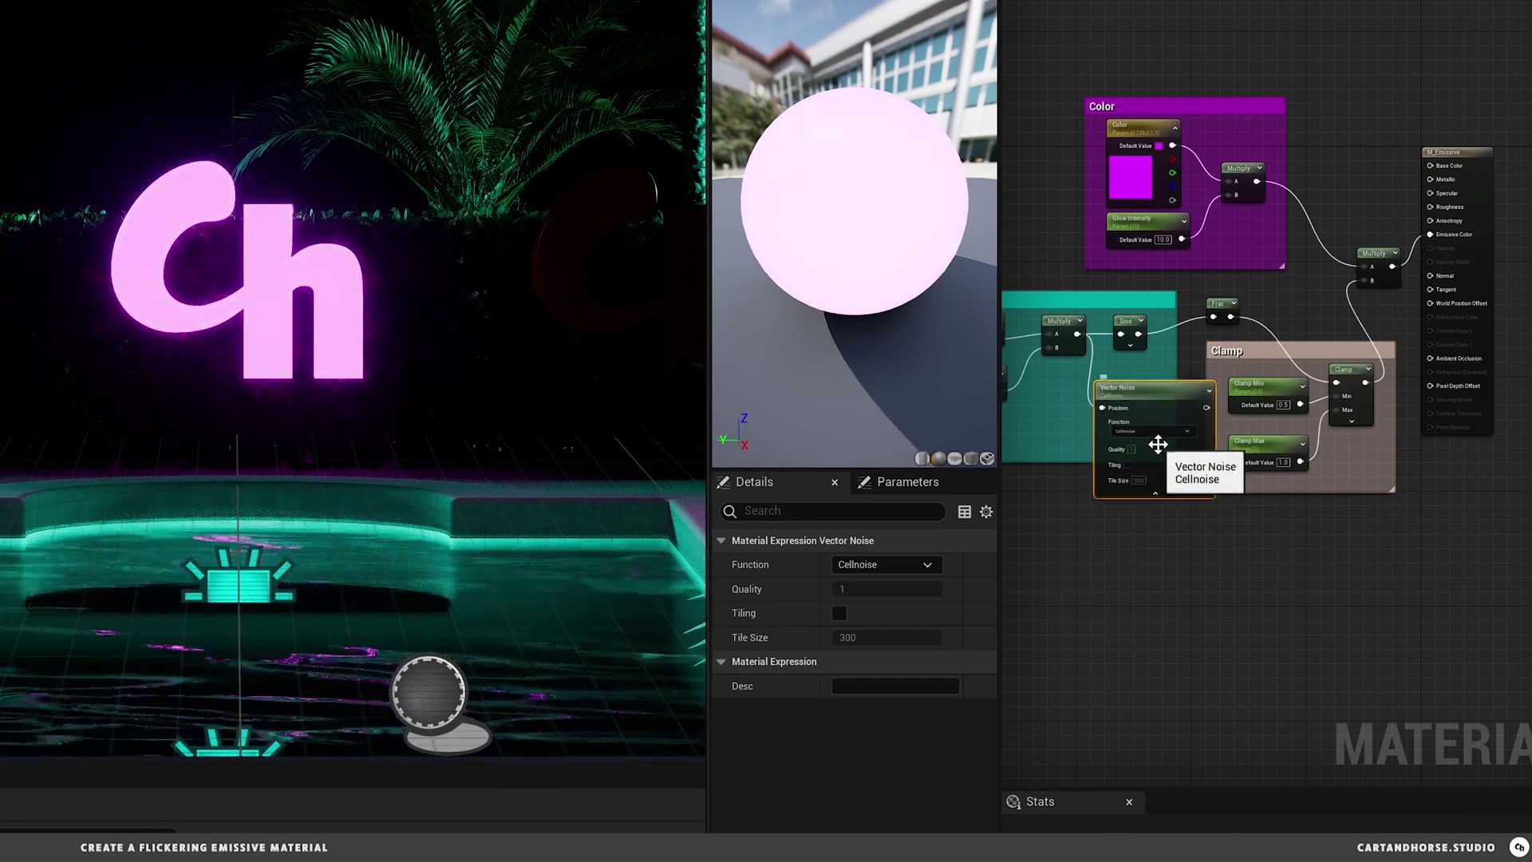
pyautogui.click(1166, 431)
pyautogui.click(1152, 477)
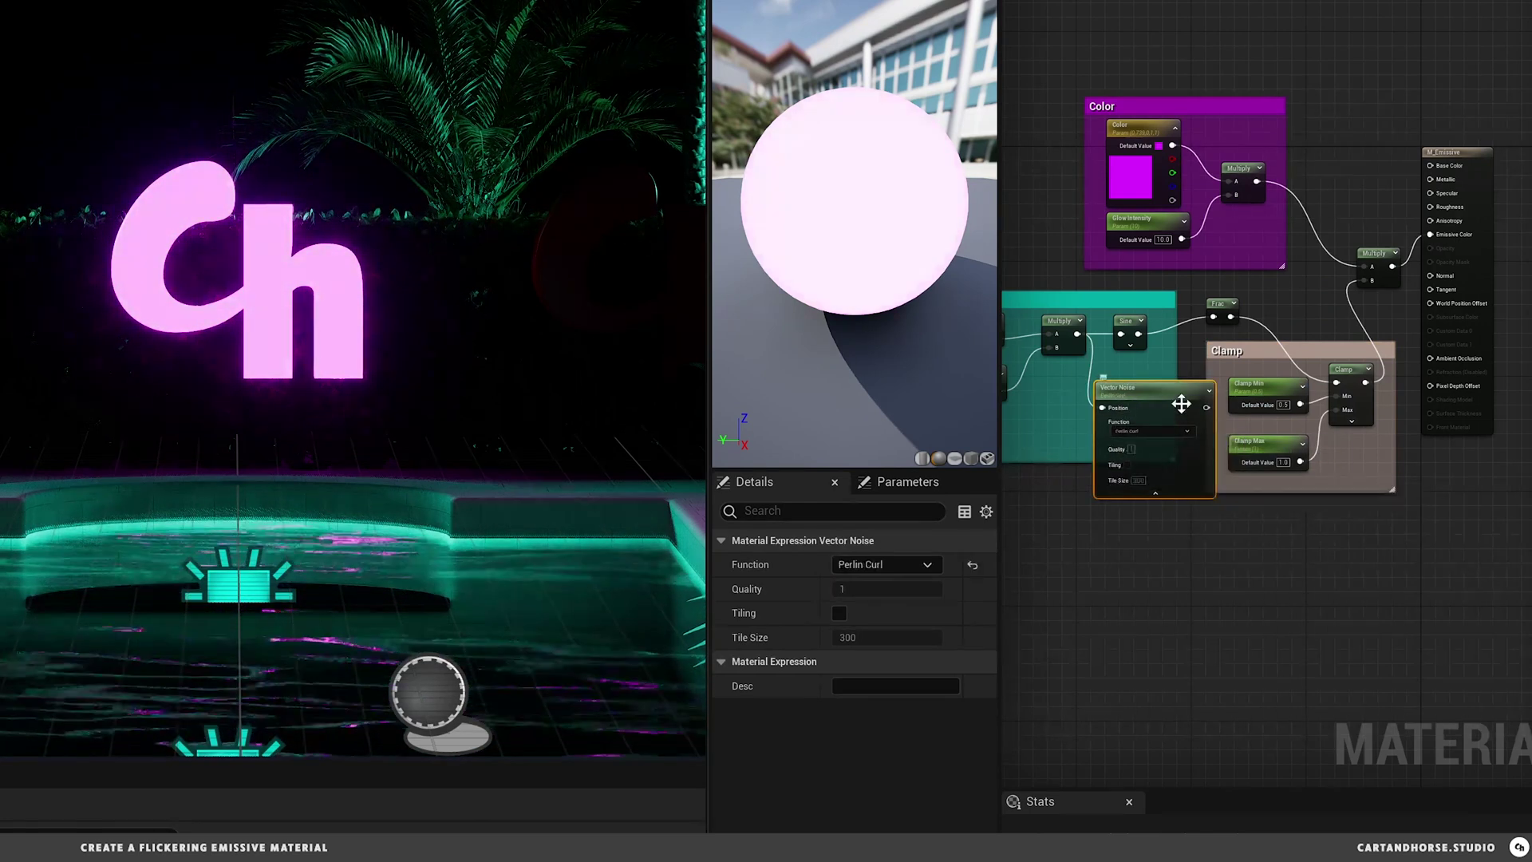
pyautogui.click(1155, 495)
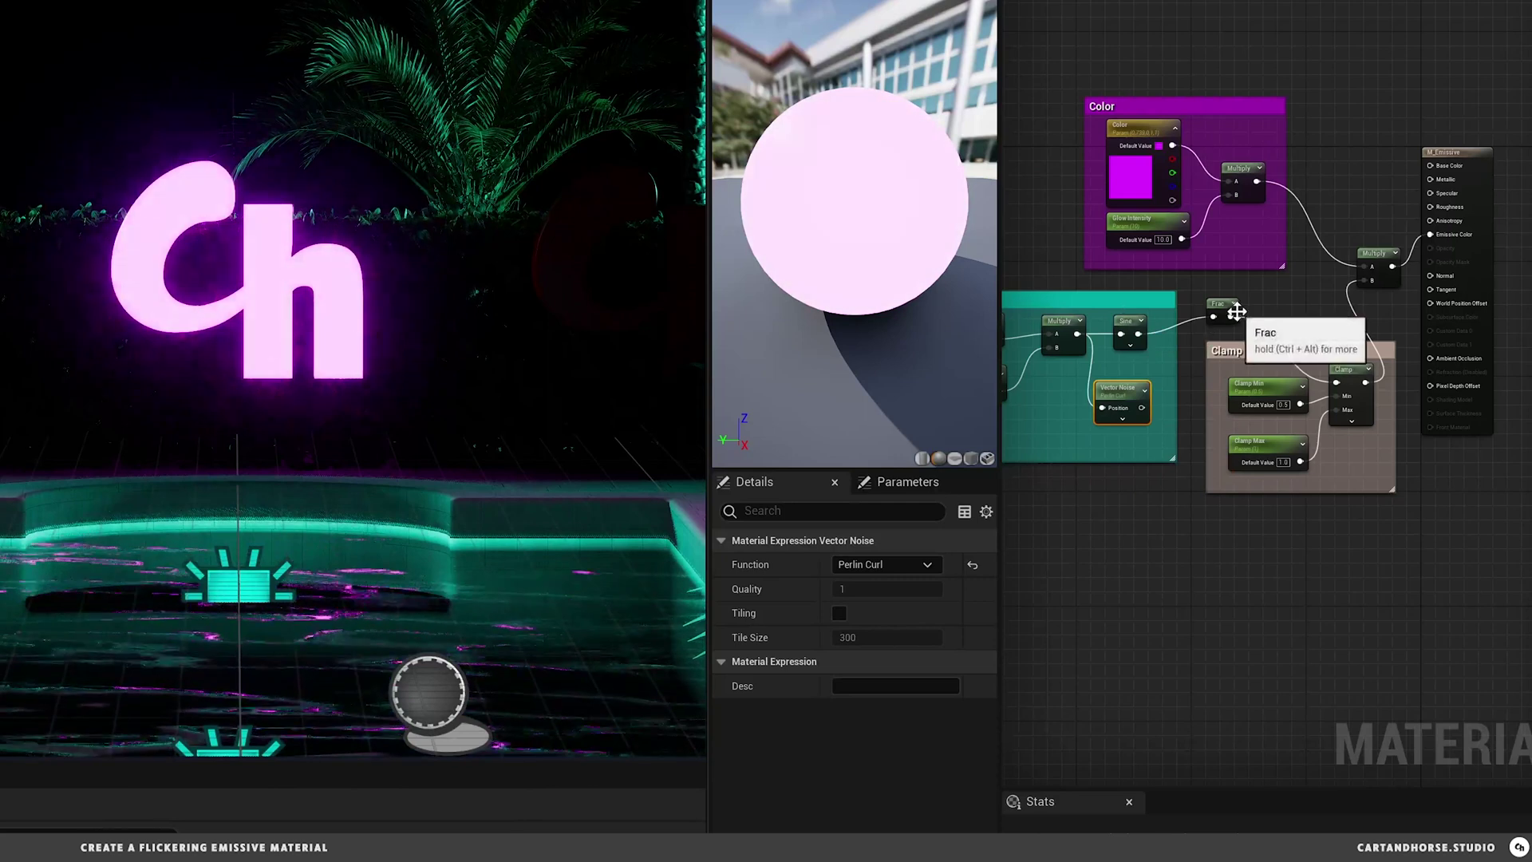
# Step: Wire the Vector Noise output into the Clamp input, tidy Clamp Min and Max, and apply
pyautogui.moveTo(1142, 408); pyautogui.dragTo(1206, 379)
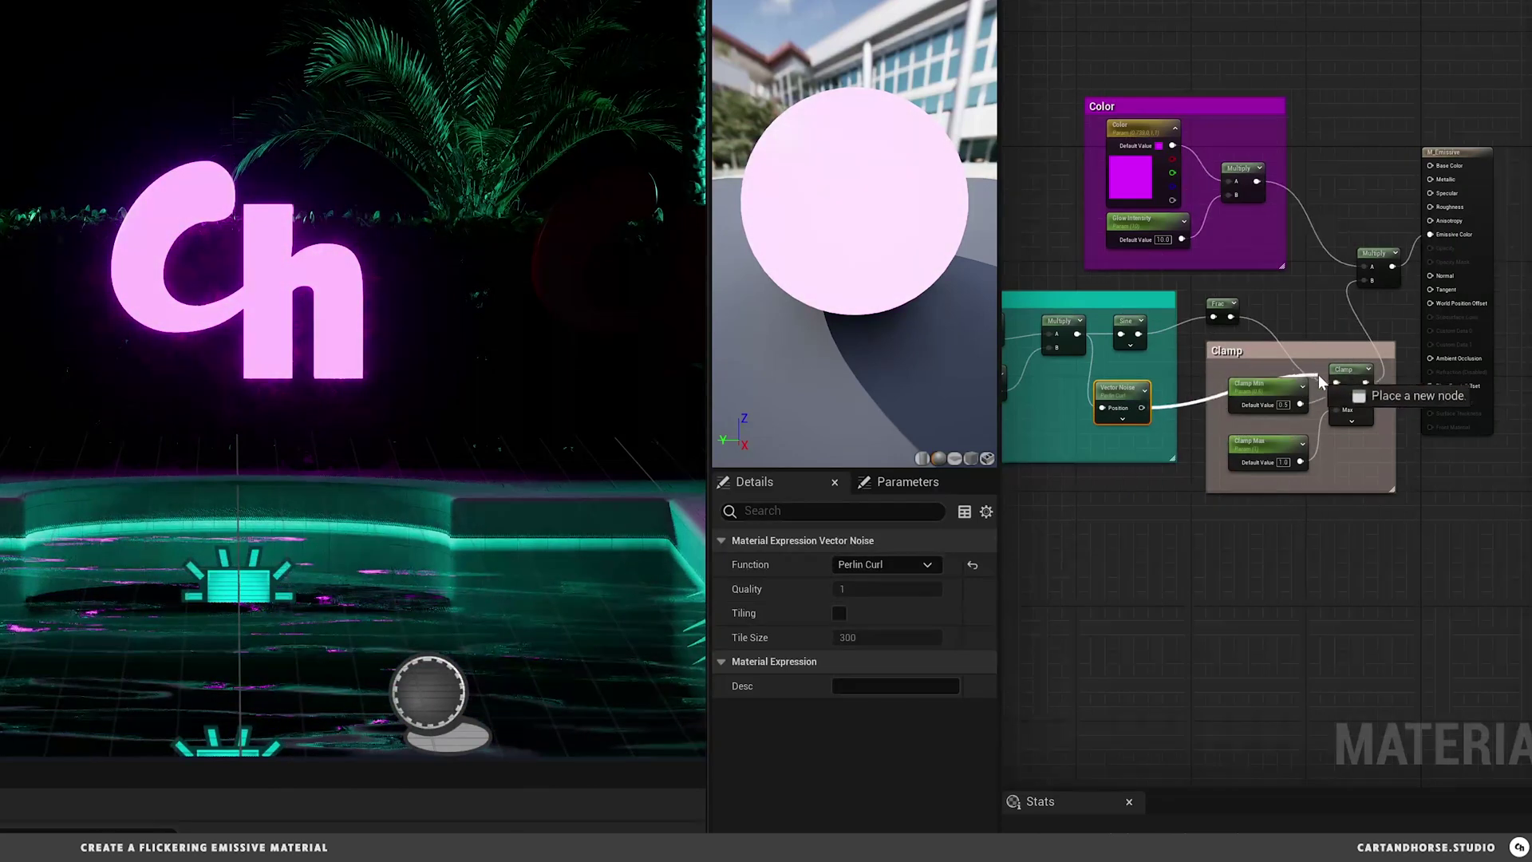
pyautogui.moveTo(1334, 389); pyautogui.dragTo(1336, 384)
pyautogui.click(1269, 403)
pyautogui.keyDown('ctrl'); pyautogui.click(1274, 440); pyautogui.keyUp('ctrl')
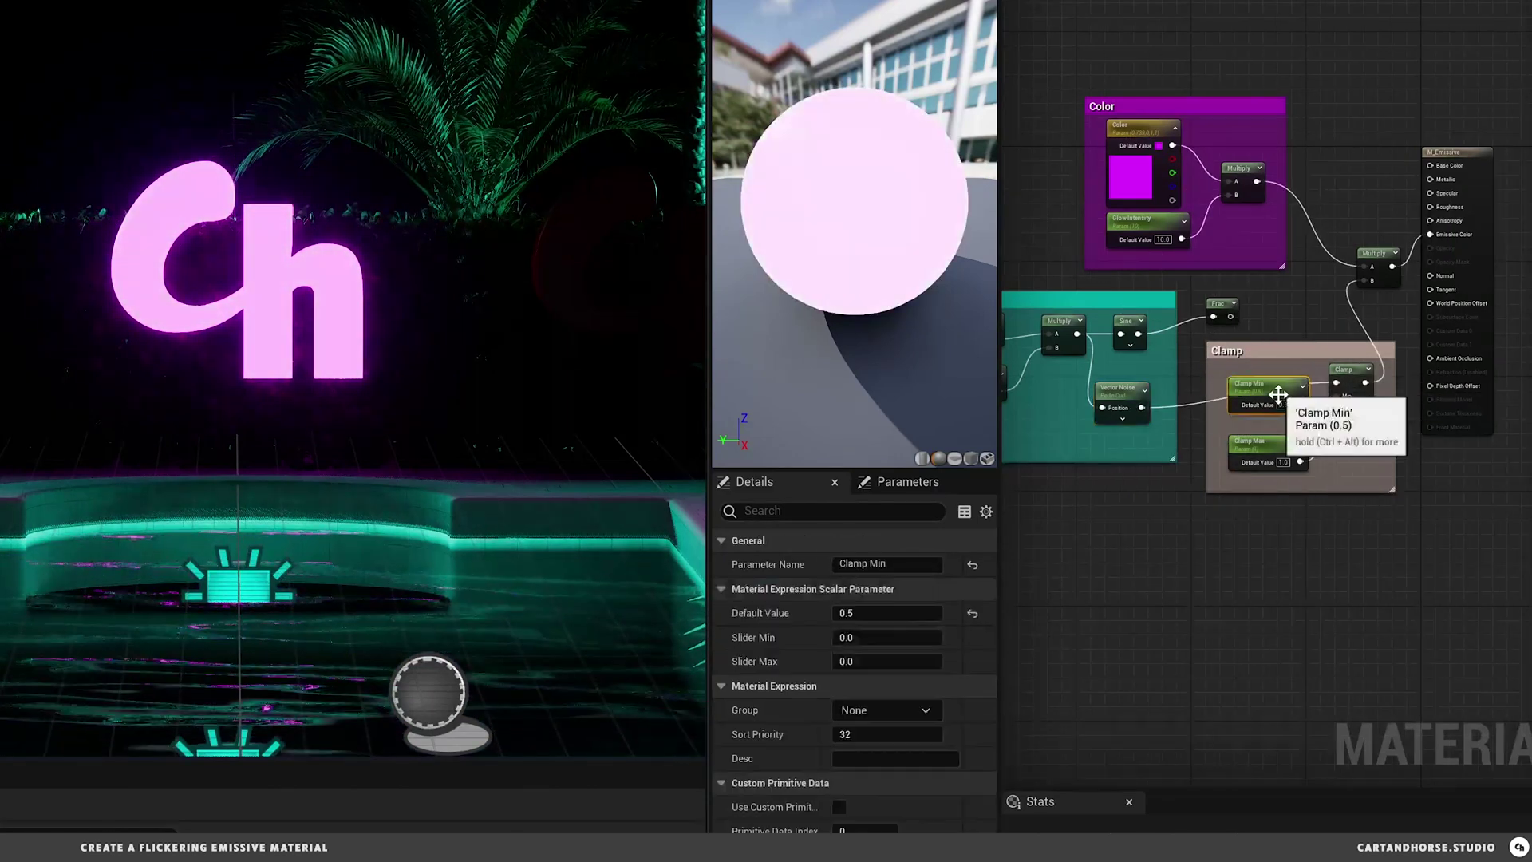
pyautogui.moveTo(1274, 439)
pyautogui.mouseDown()
pyautogui.moveTo(1275, 452)
pyautogui.moveTo(1273, 417)
pyautogui.mouseUp()
pyautogui.click(1273, 427)
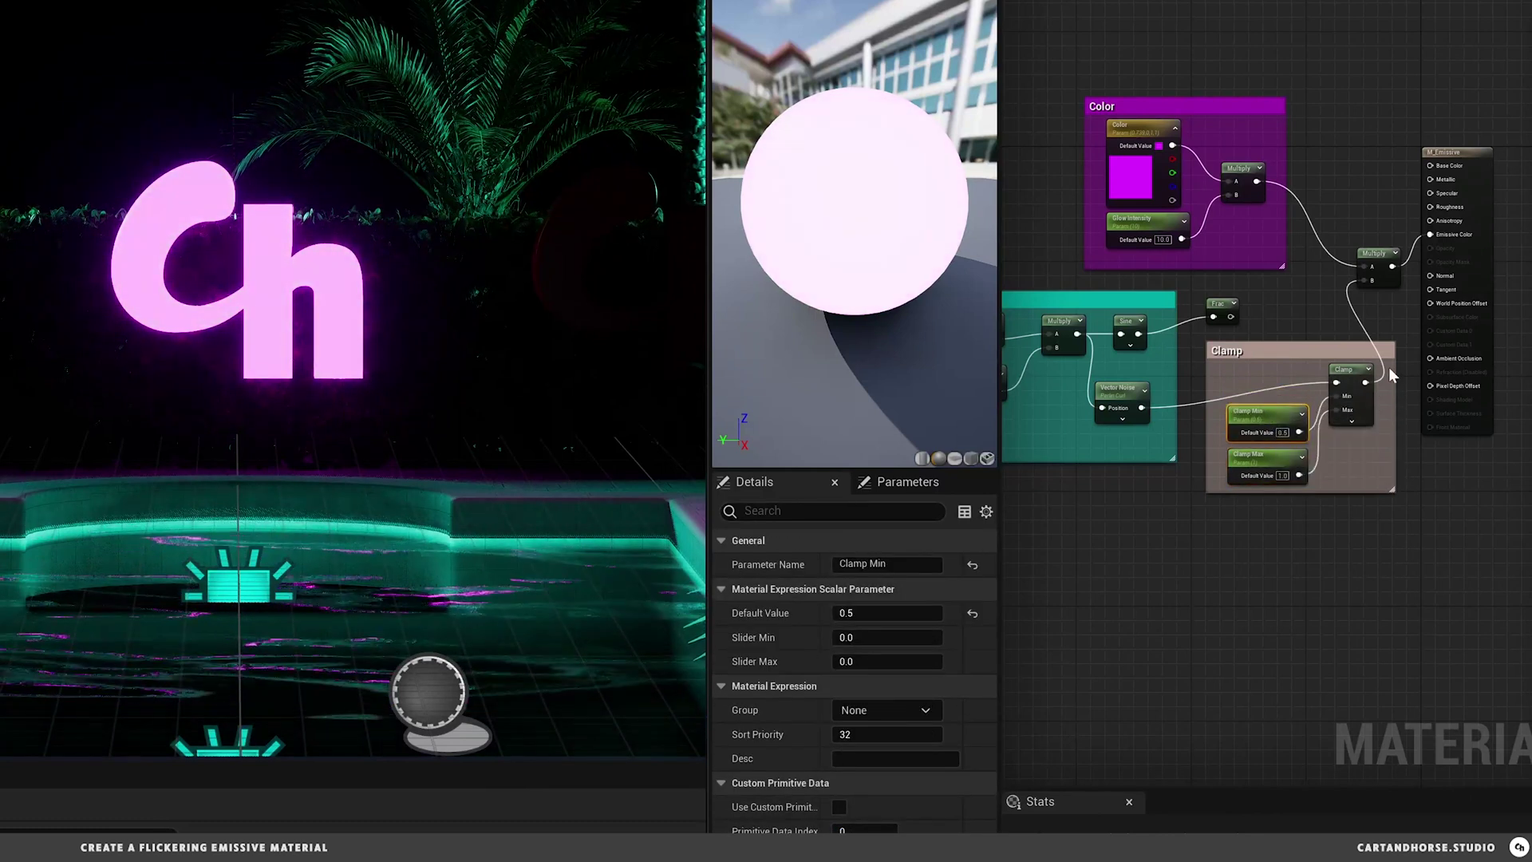
pyautogui.hotkey('ctrl', 's')
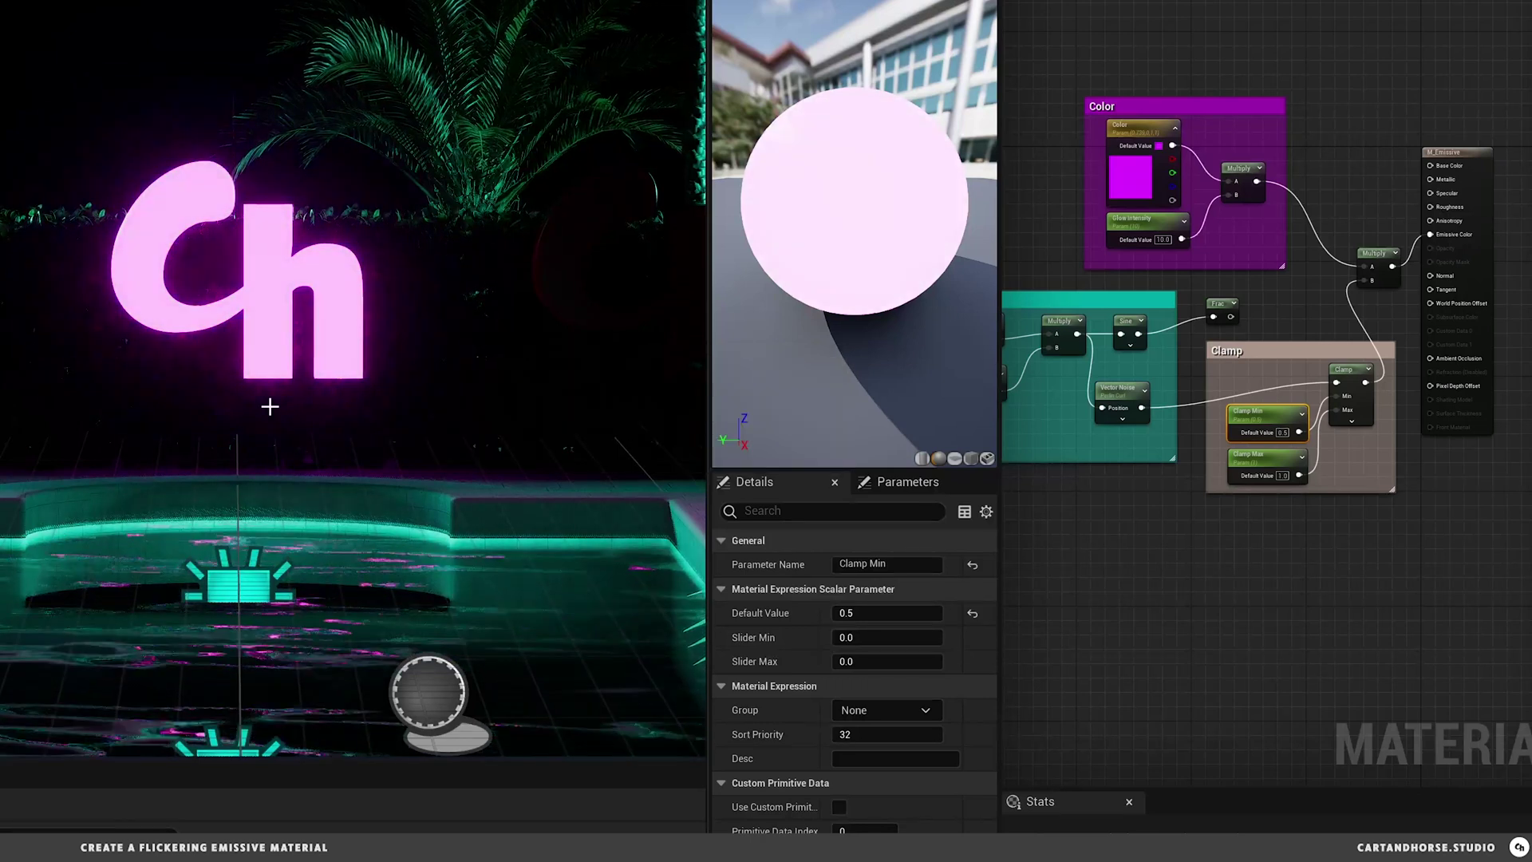
# Step: Set Glow Intensity to 25.0, reconnect Vector Noise to the Clamp input, and apply the material
pyautogui.moveTo(1142, 408); pyautogui.dragTo(1337, 381)
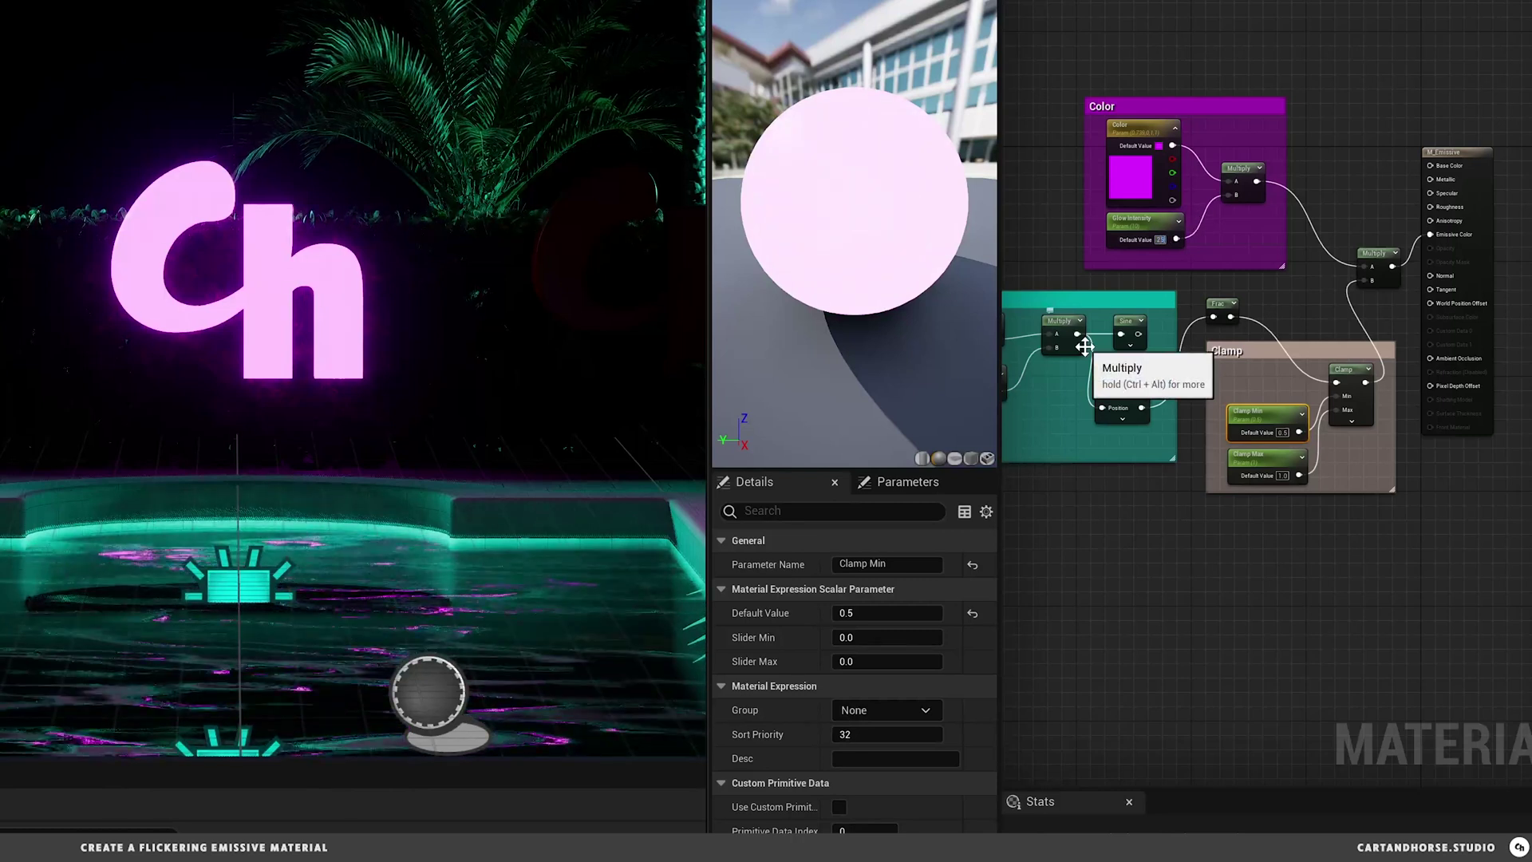
pyautogui.click(1161, 240)
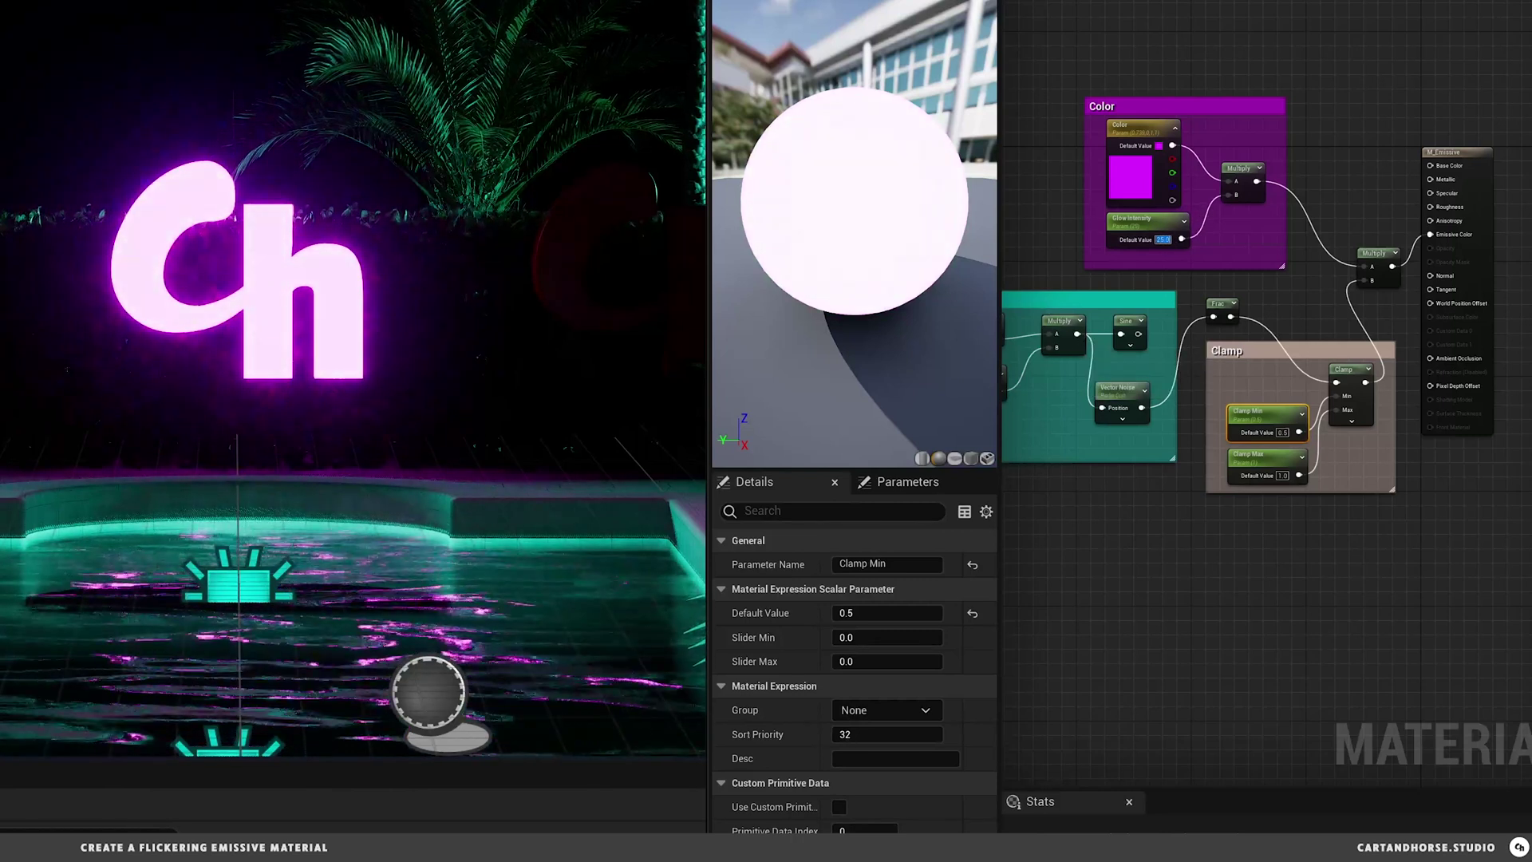
pyautogui.hotkey('ctrl', 's')
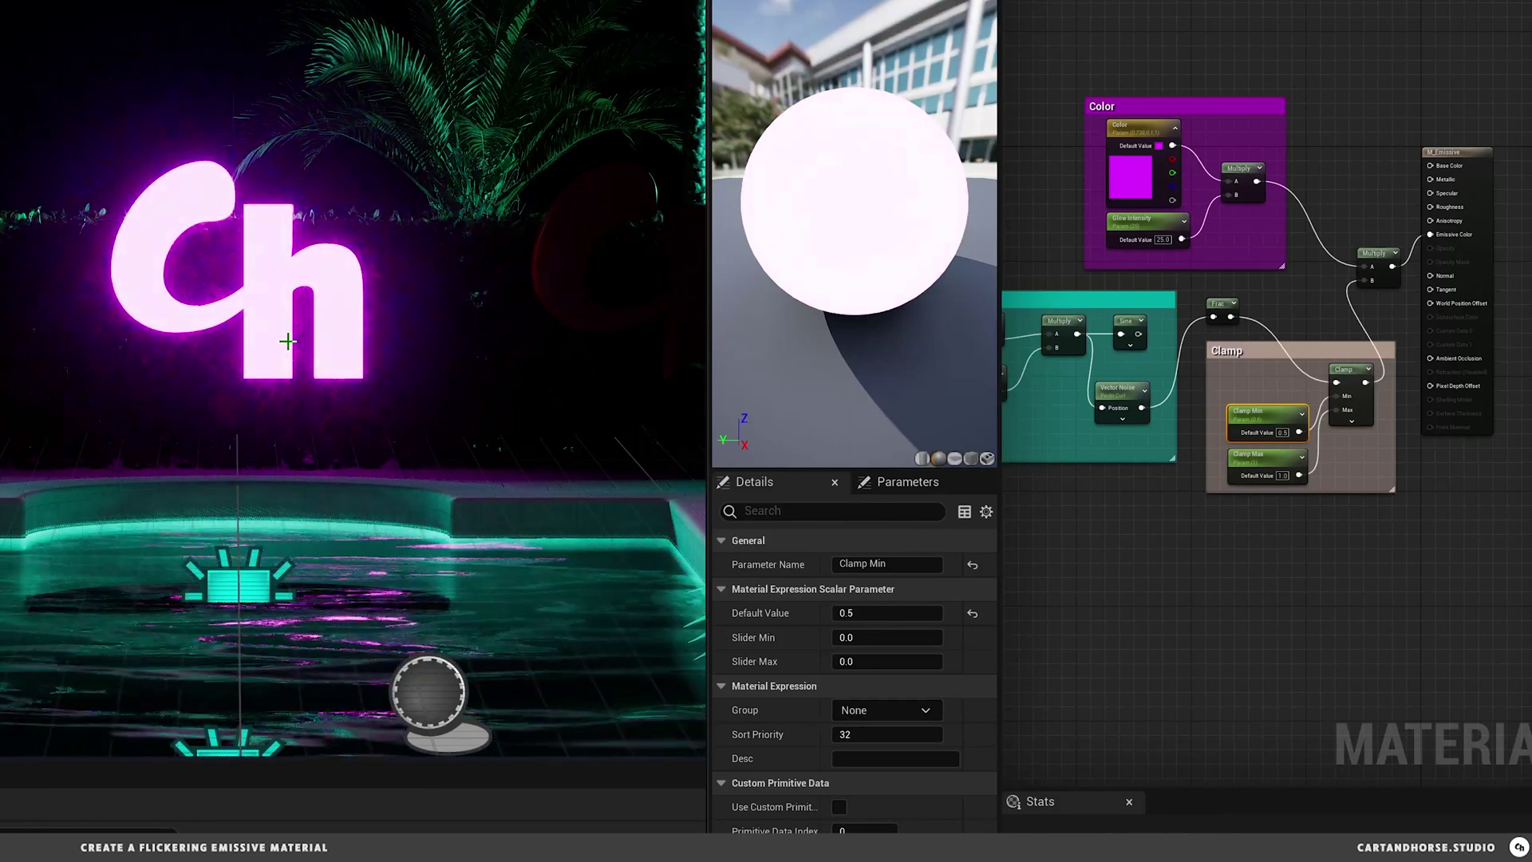
pyautogui.moveTo(1142, 408); pyautogui.dragTo(1338, 385)
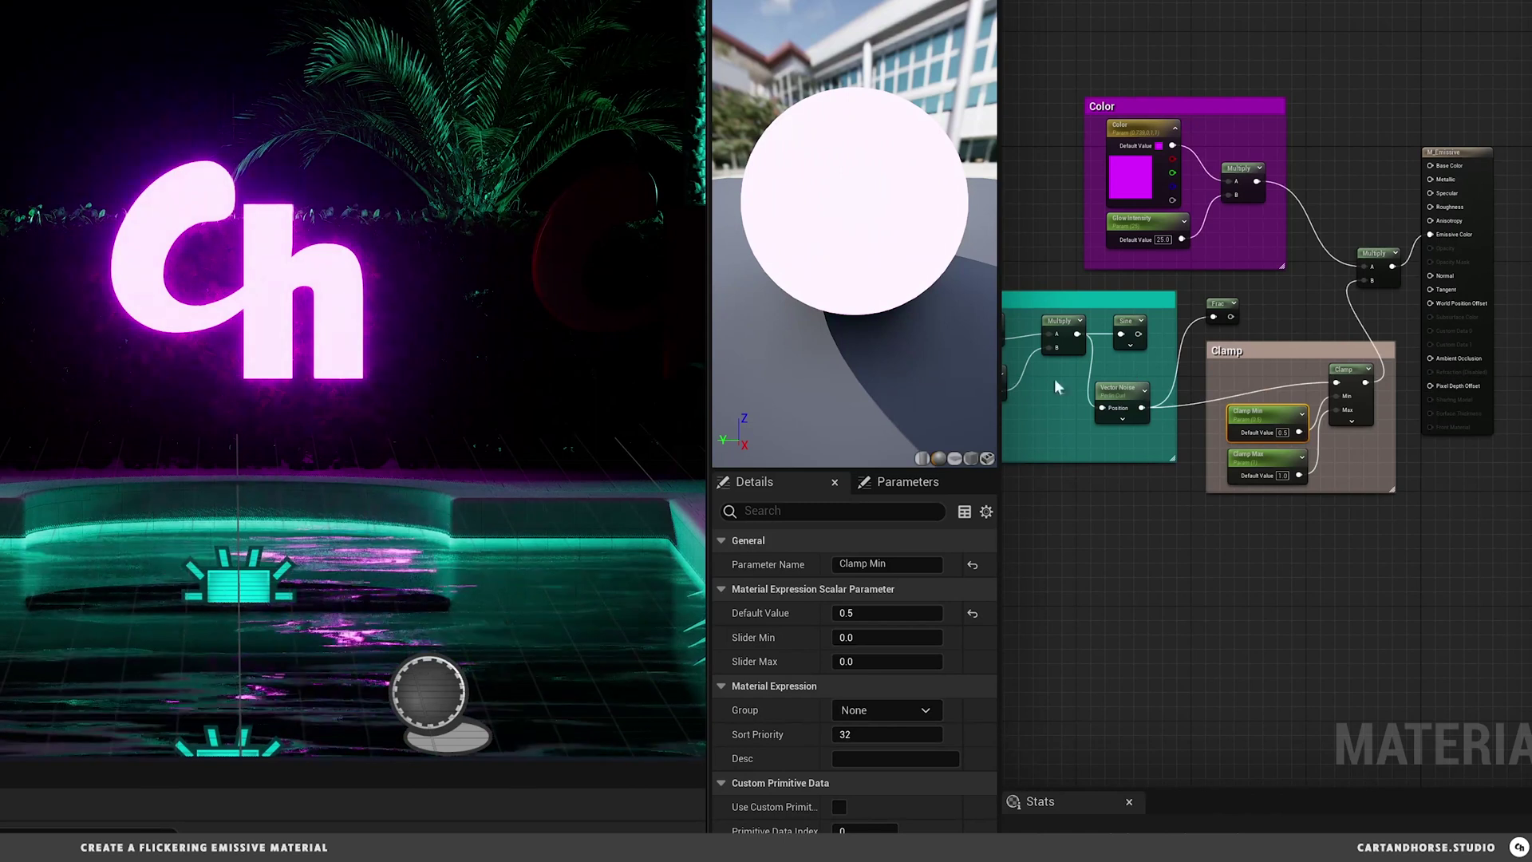
pyautogui.hotkey('ctrl', 's')
pyautogui.click(1022, 558)
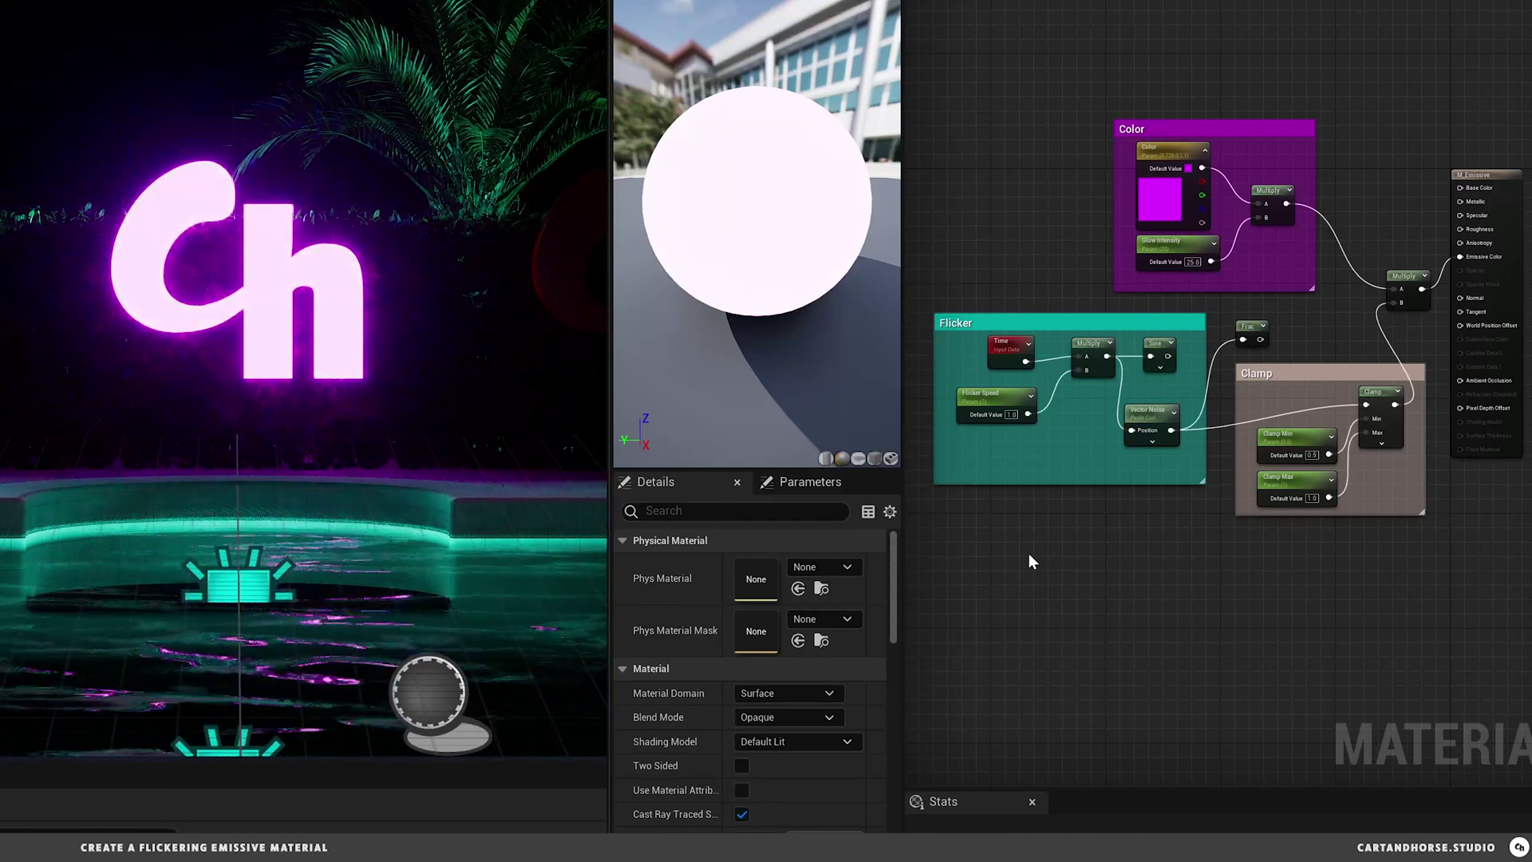
# Step: Create a scalar parameter named Randomizer from a new constant node
pyautogui.click(998, 519)
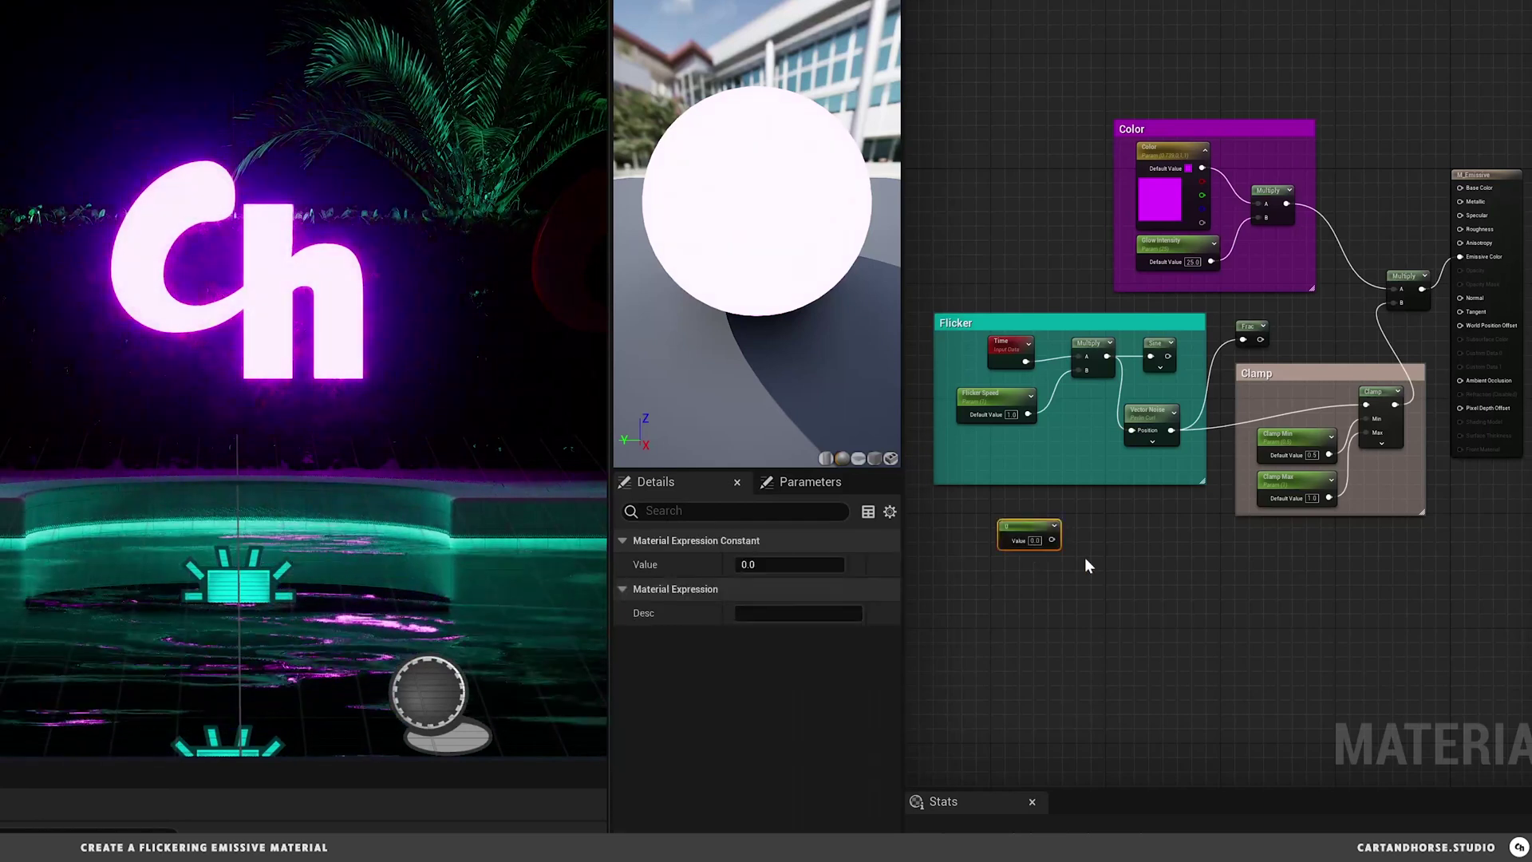
pyautogui.rightClick(1031, 537)
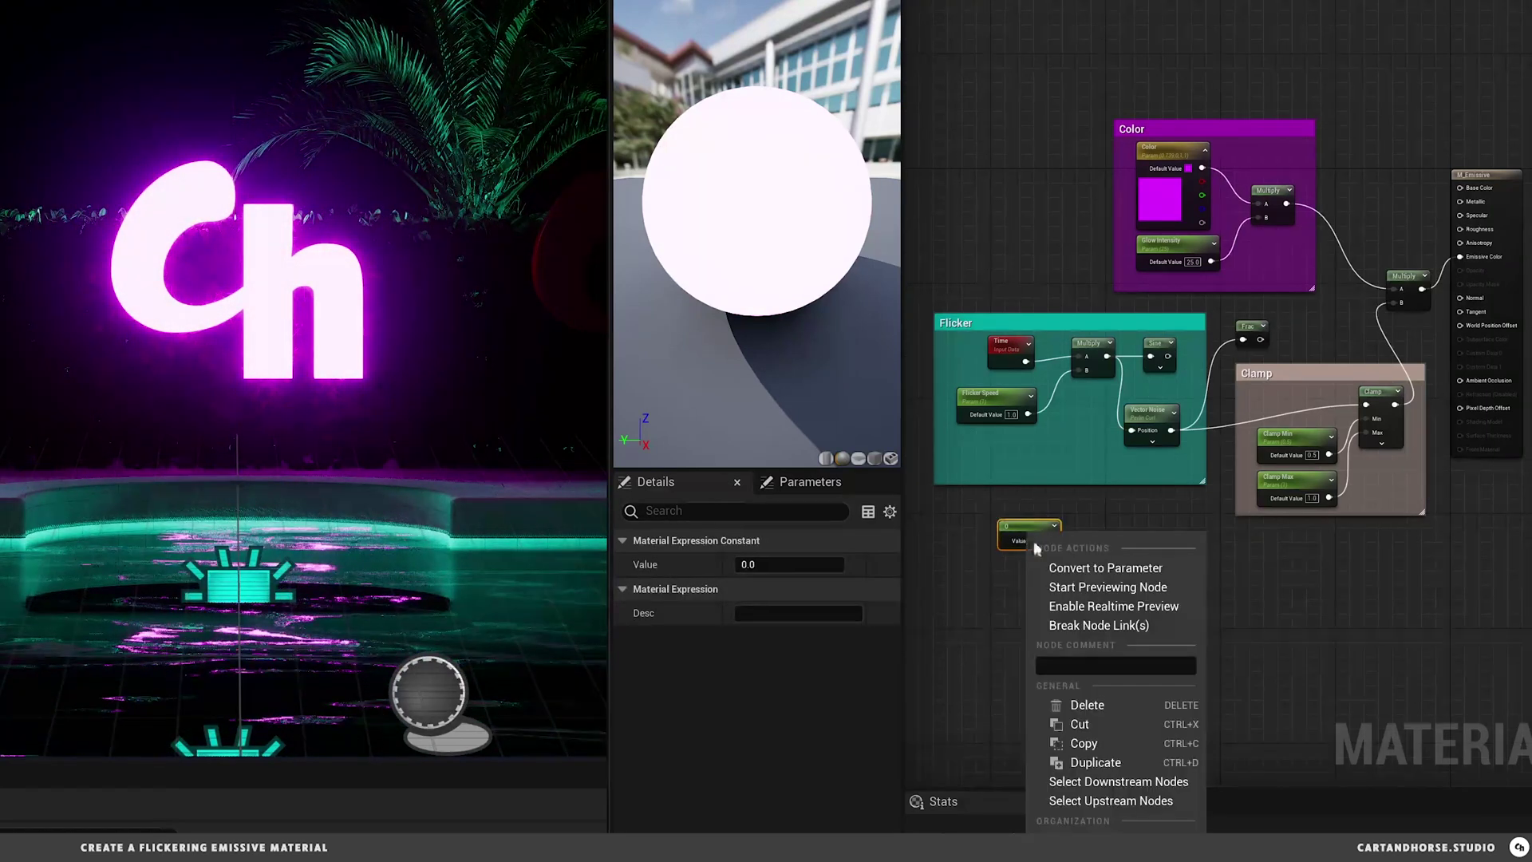
pyautogui.click(1071, 569)
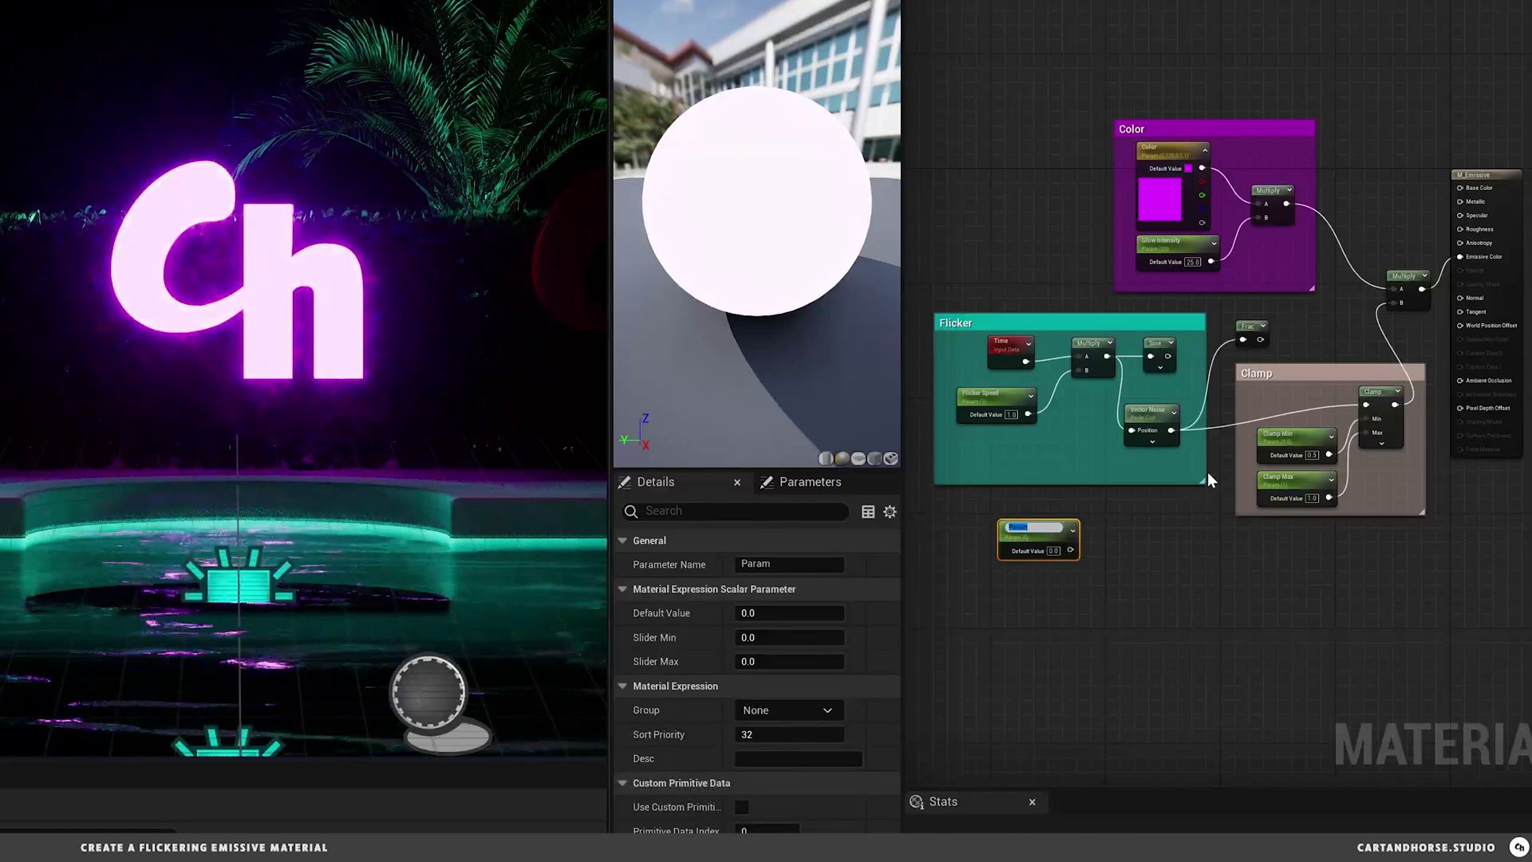
pyautogui.write('Randolizer')
pyautogui.press('Return')
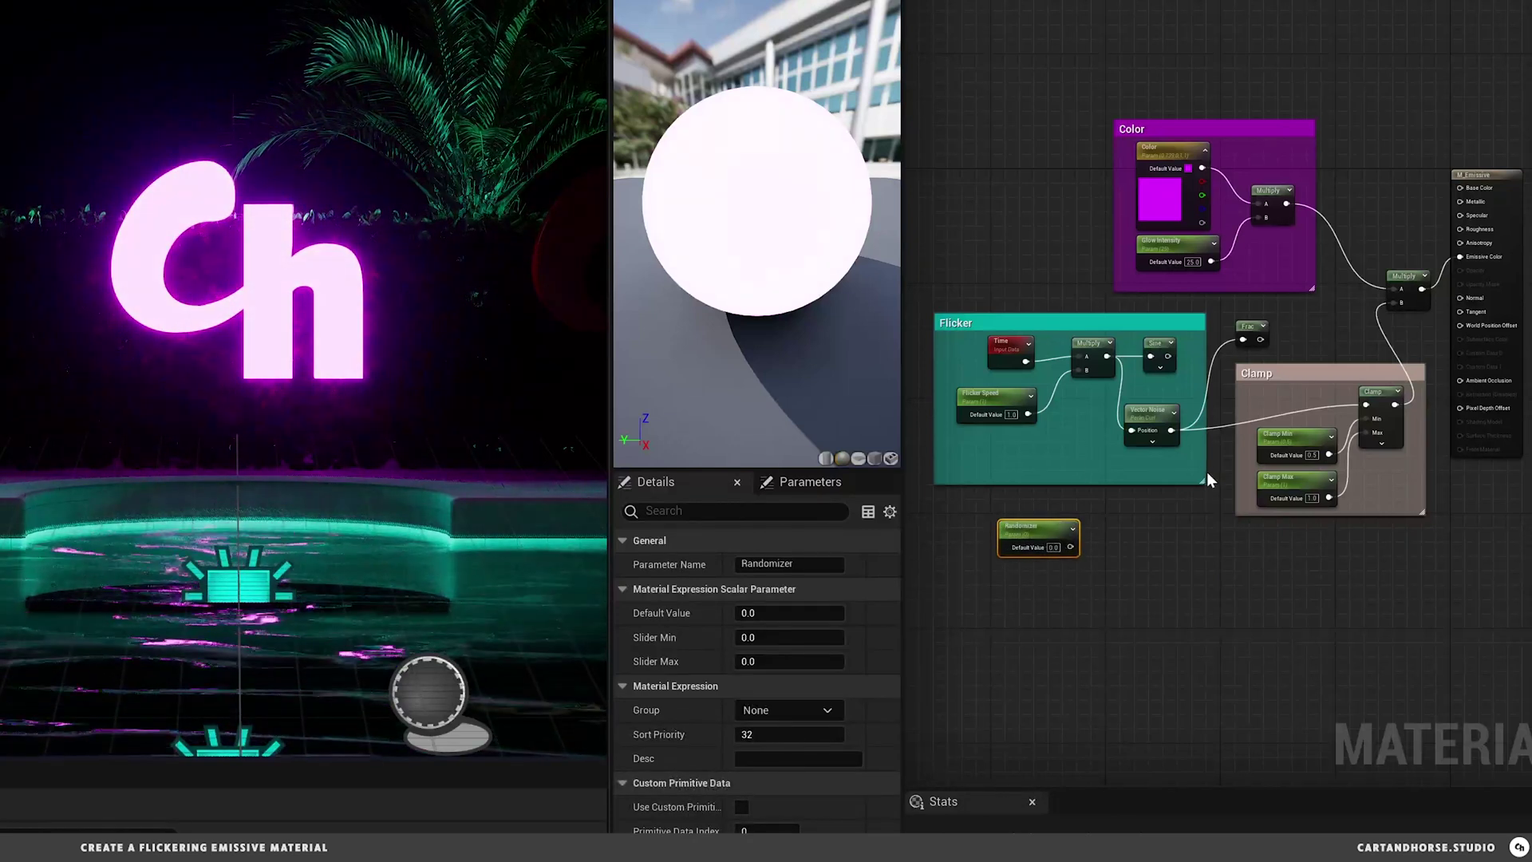
# Step: Add Randomizer to the Multiply result with an Add node feeding Vector Noise, and comment them
pyautogui.moveTo(1049, 532)
pyautogui.mouseDown()
pyautogui.moveTo(1007, 518)
pyautogui.moveTo(1071, 535)
pyautogui.mouseUp()
pyautogui.write('add')
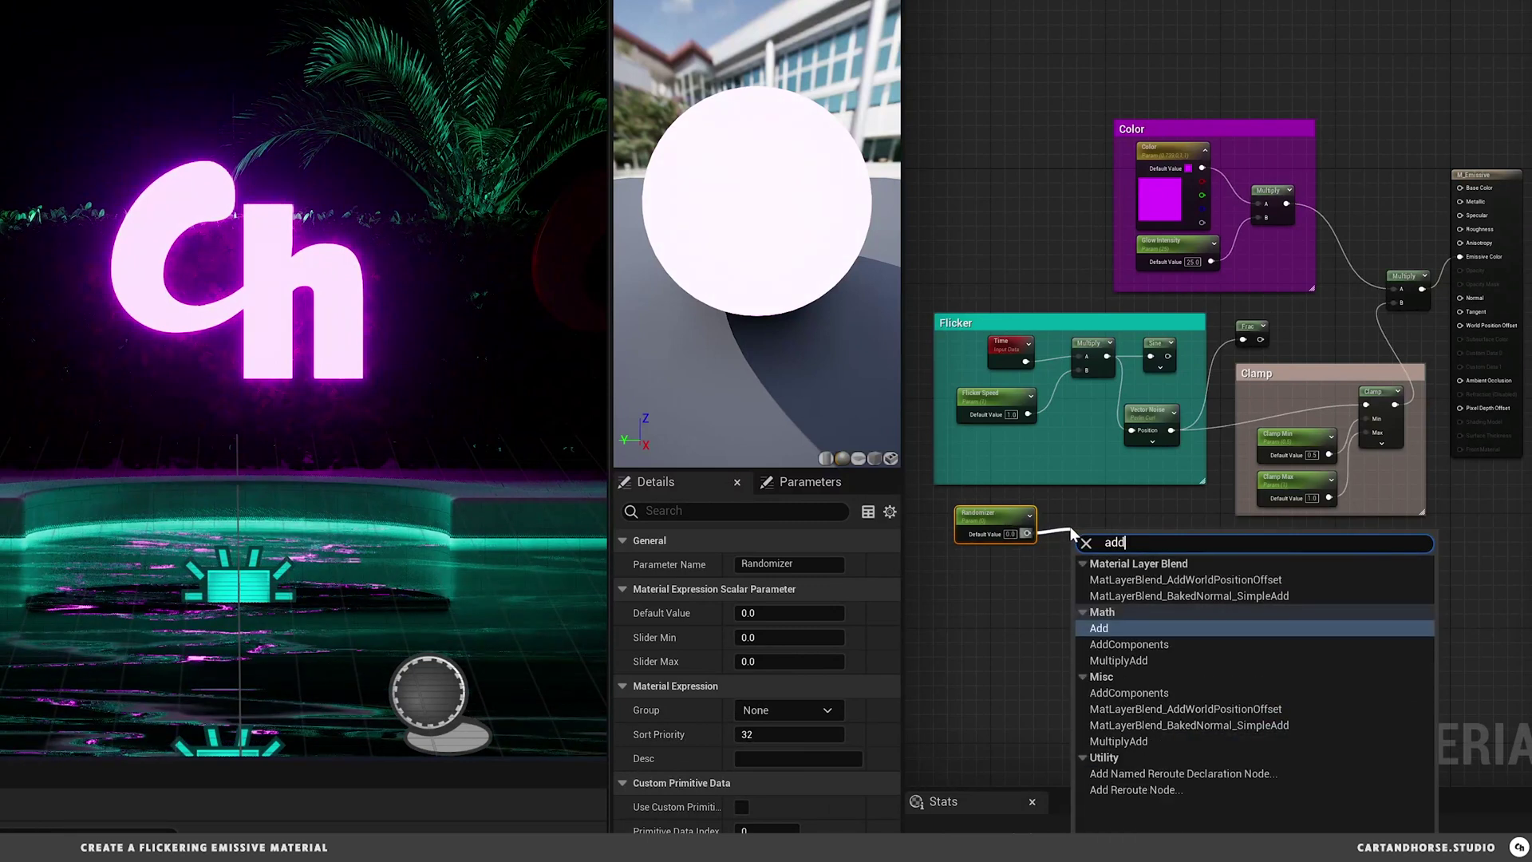
pyautogui.press('Return')
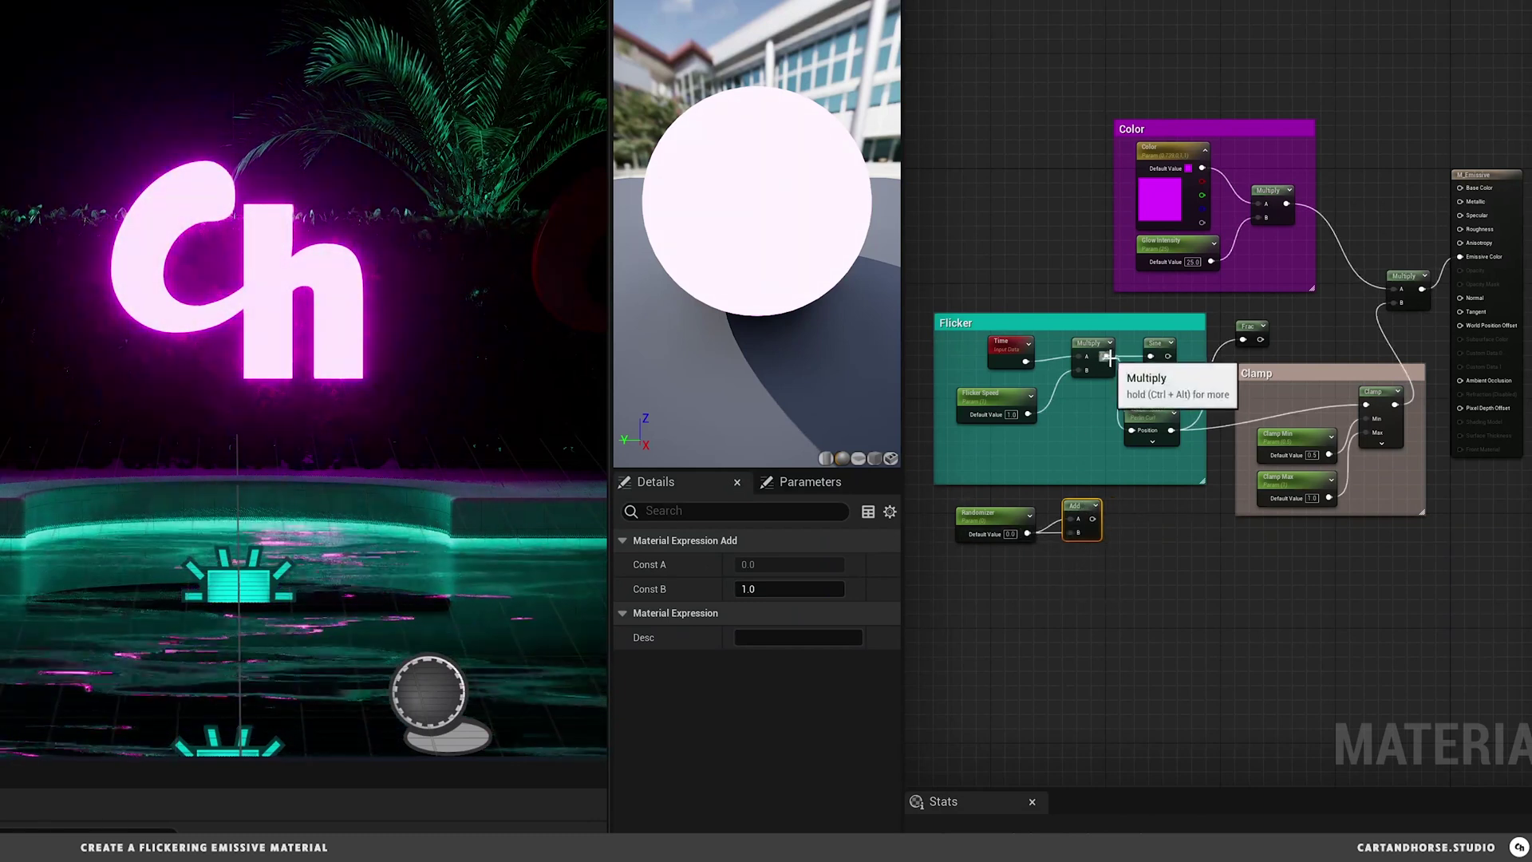
pyautogui.moveTo(1107, 356); pyautogui.dragTo(1070, 523)
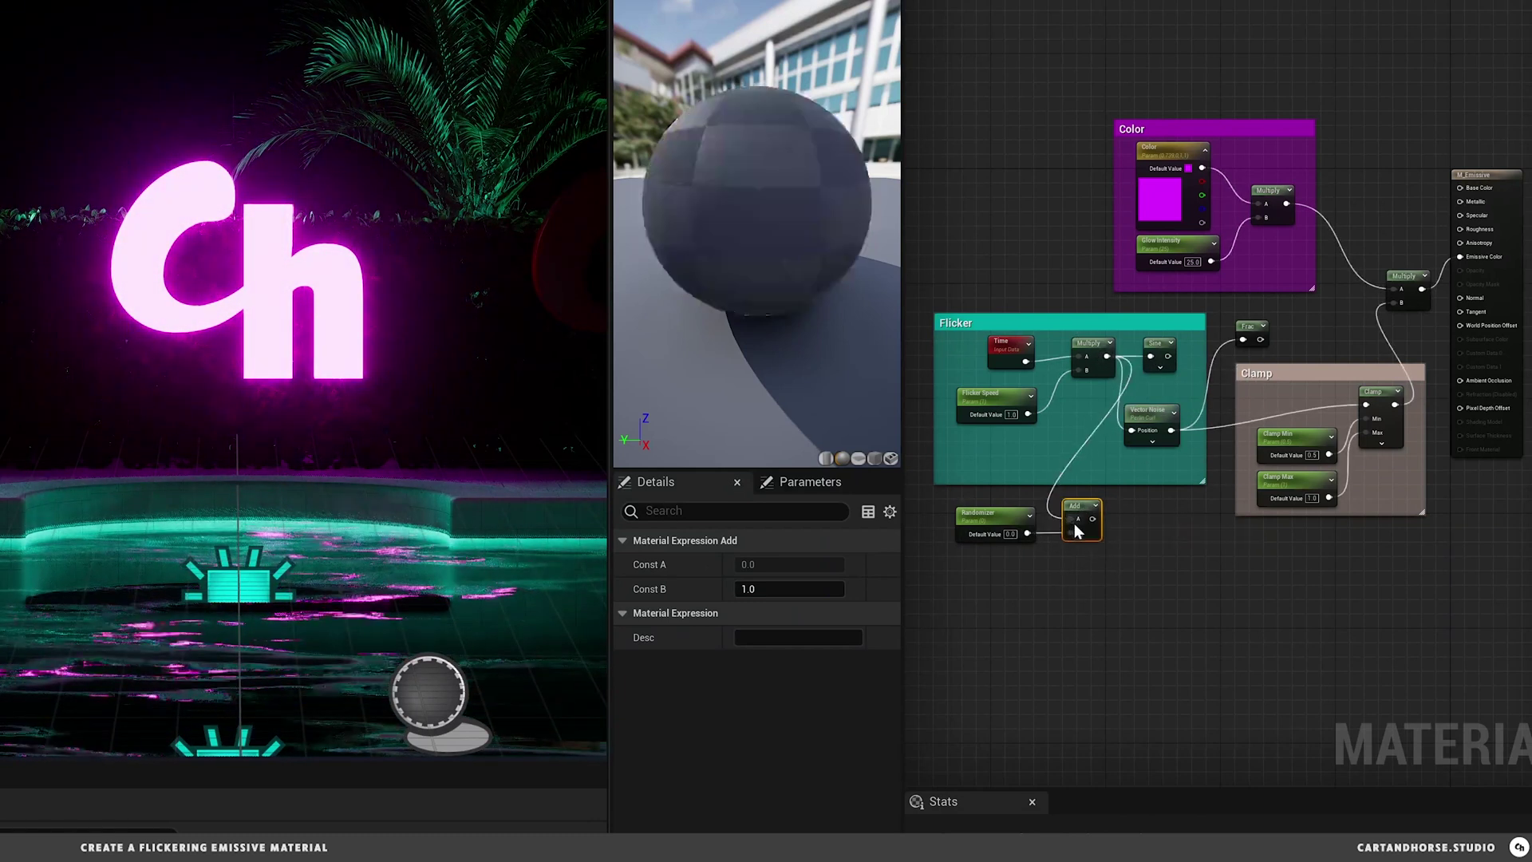
pyautogui.moveTo(1093, 519); pyautogui.dragTo(1132, 431)
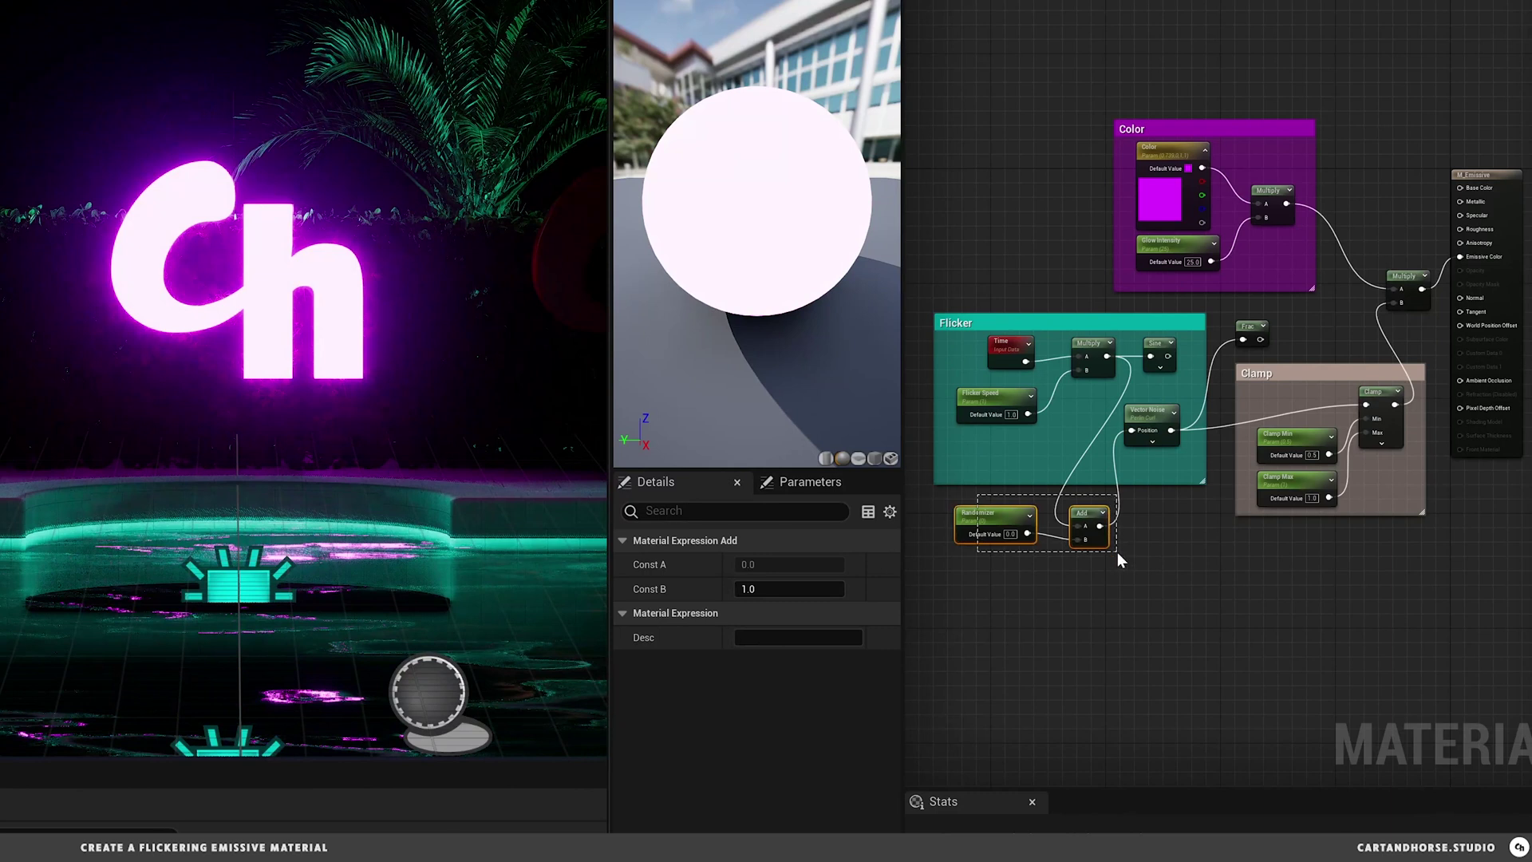
pyautogui.moveTo(1117, 553); pyautogui.dragTo(1117, 554)
pyautogui.write('c')
pyautogui.write('R')
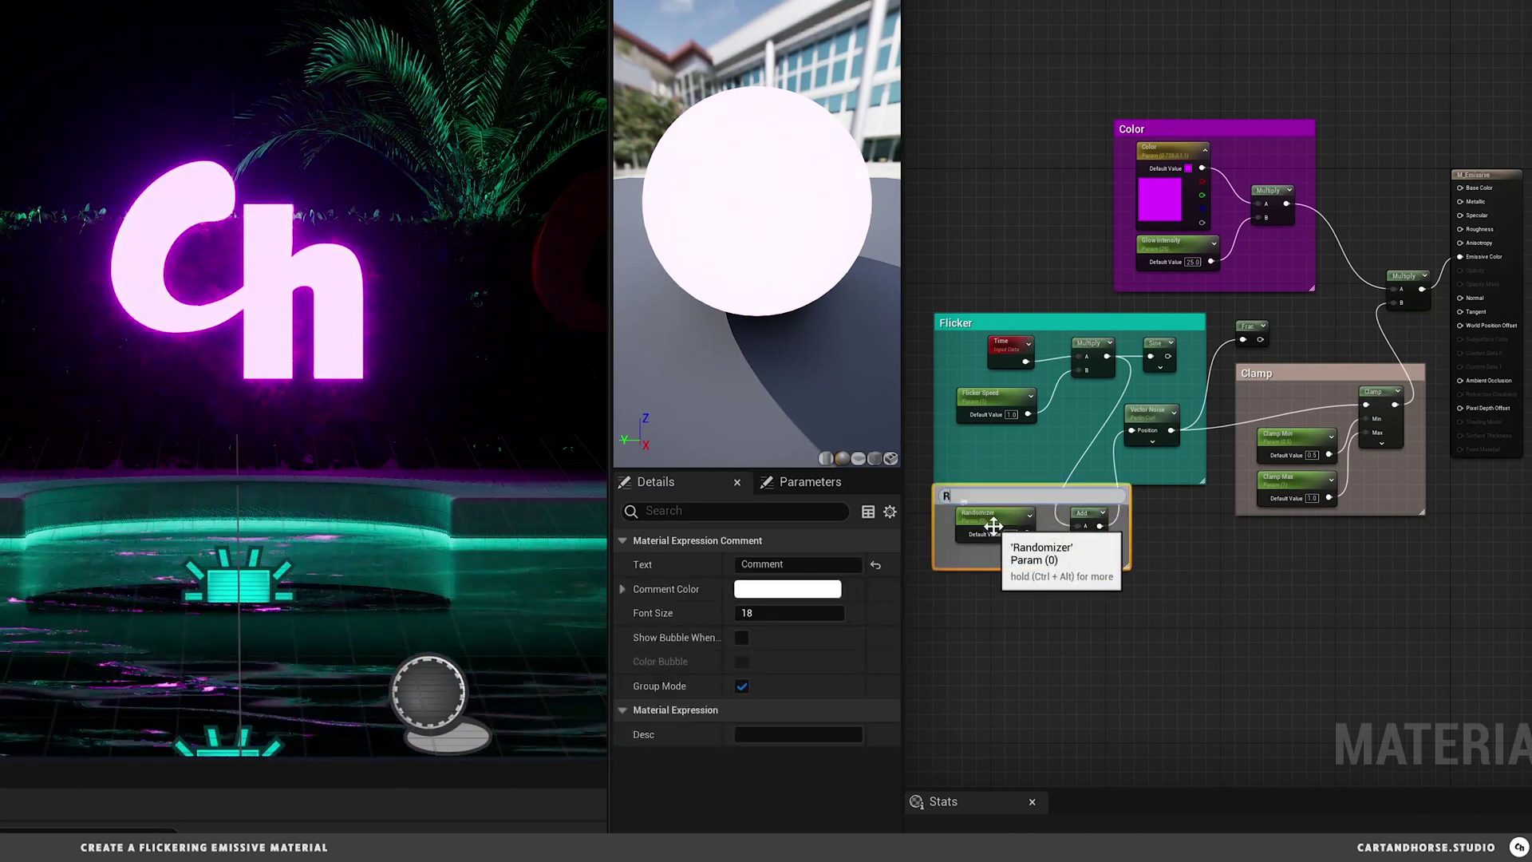
# Step: Title the comment around Randomizer and Add 'Seed'
pyautogui.press('BackSpace')
pyautogui.write('Randomizer')
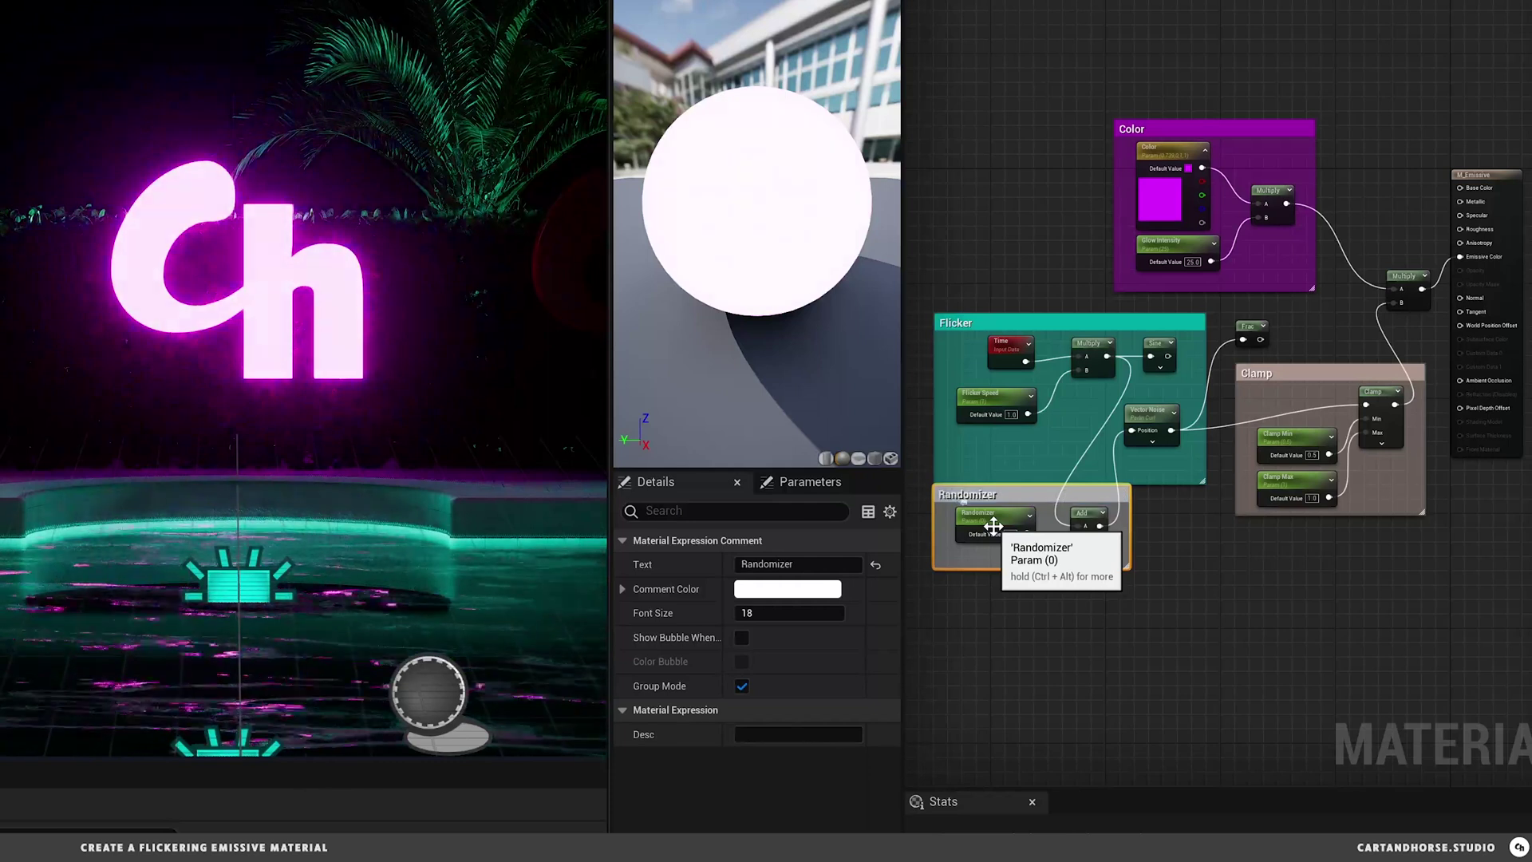
pyautogui.moveTo(993, 526); pyautogui.dragTo(992, 541)
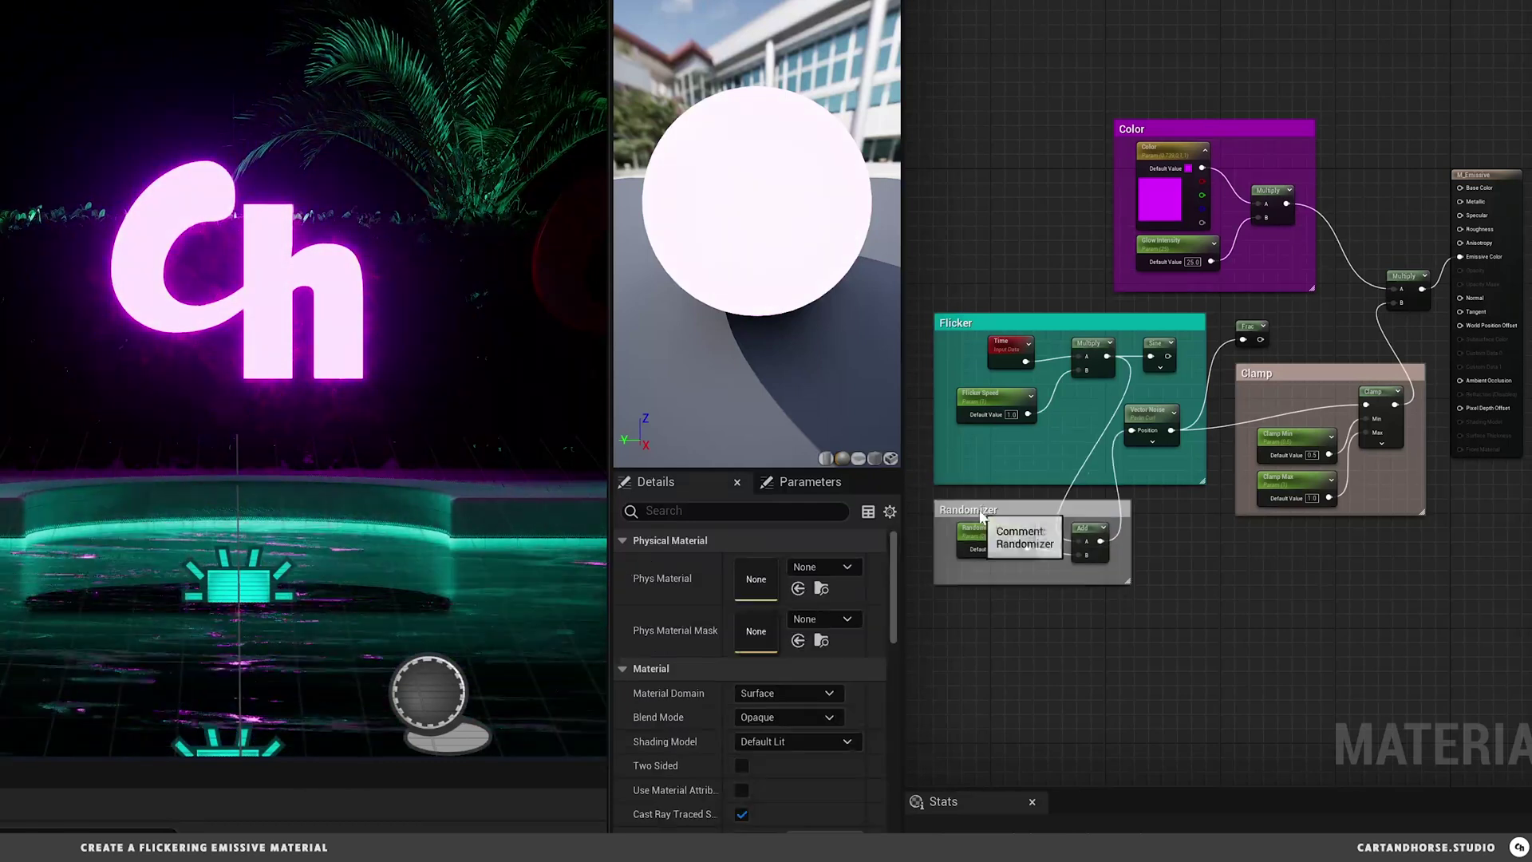
pyautogui.doubleClick(981, 511)
pyautogui.write('Seed')
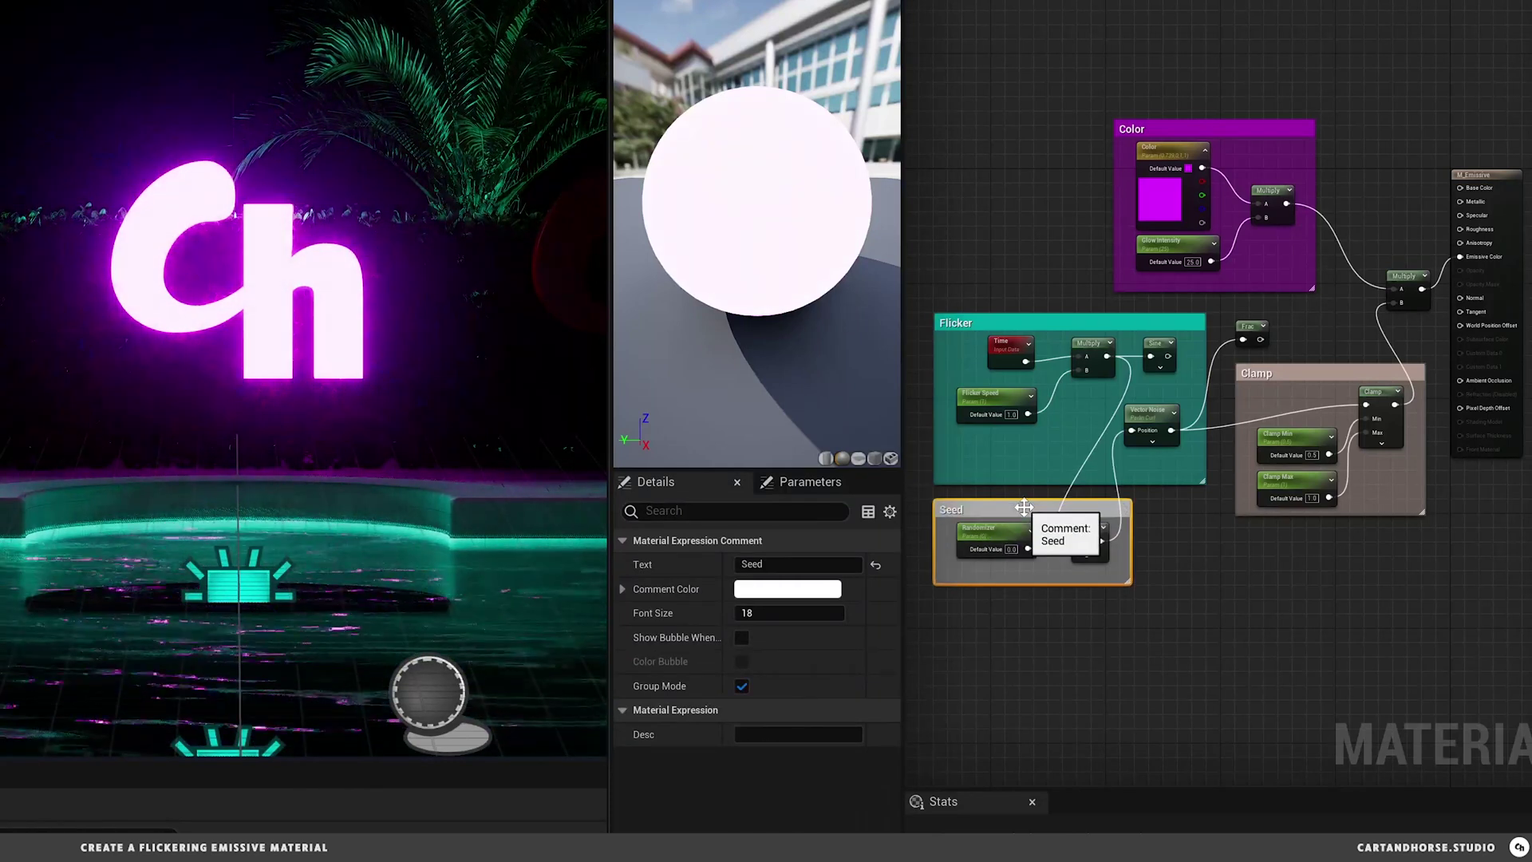
pyautogui.click(1040, 652)
# Step: Set the Randomizer parameter's Slider Max to 1.0
pyautogui.click(1007, 532)
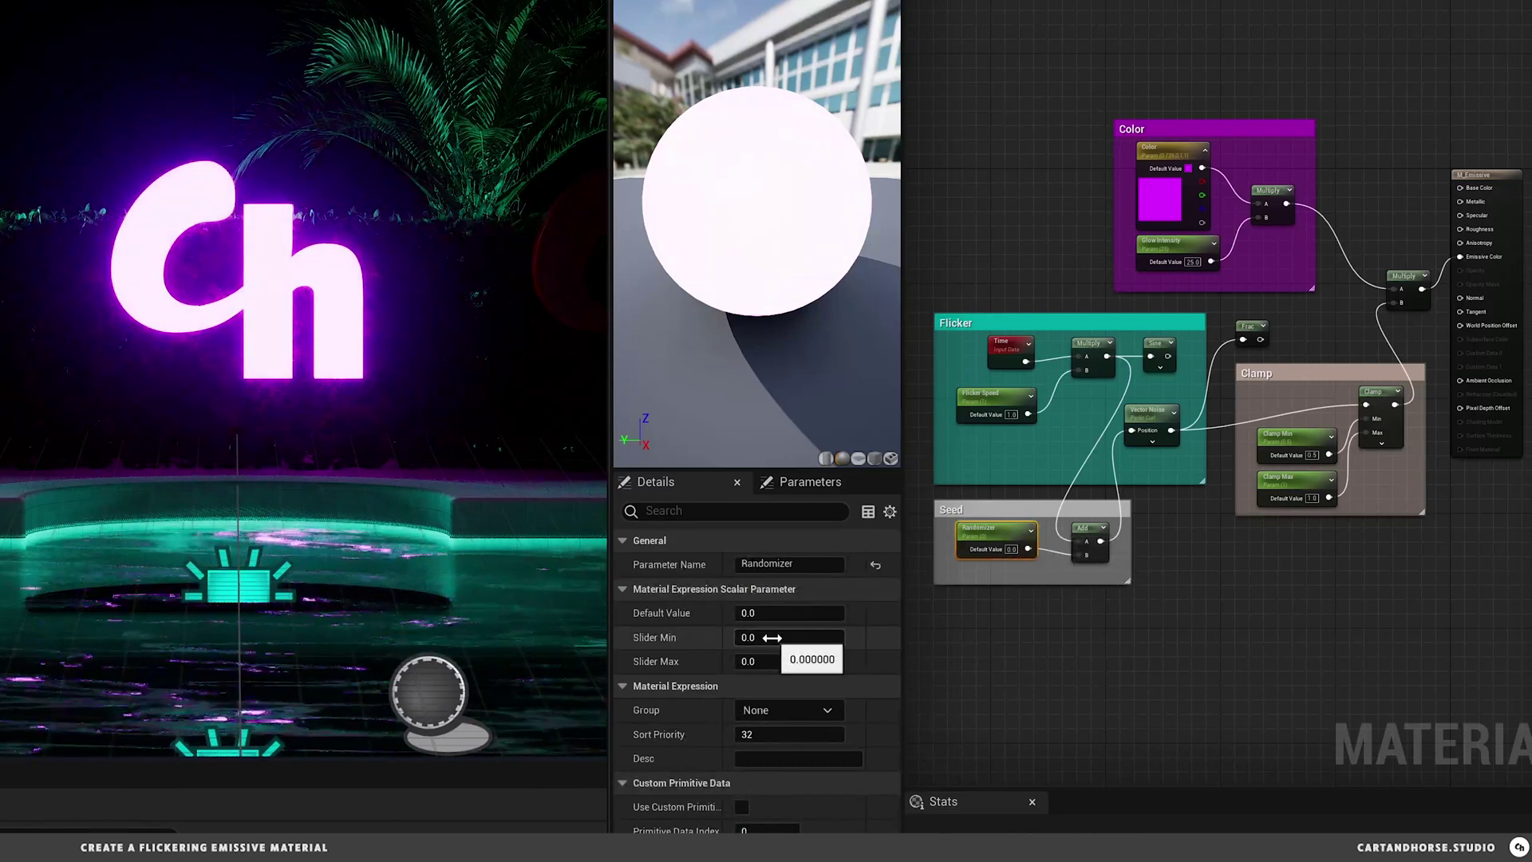
pyautogui.click(786, 661)
pyautogui.write('1')
pyautogui.press('Return')
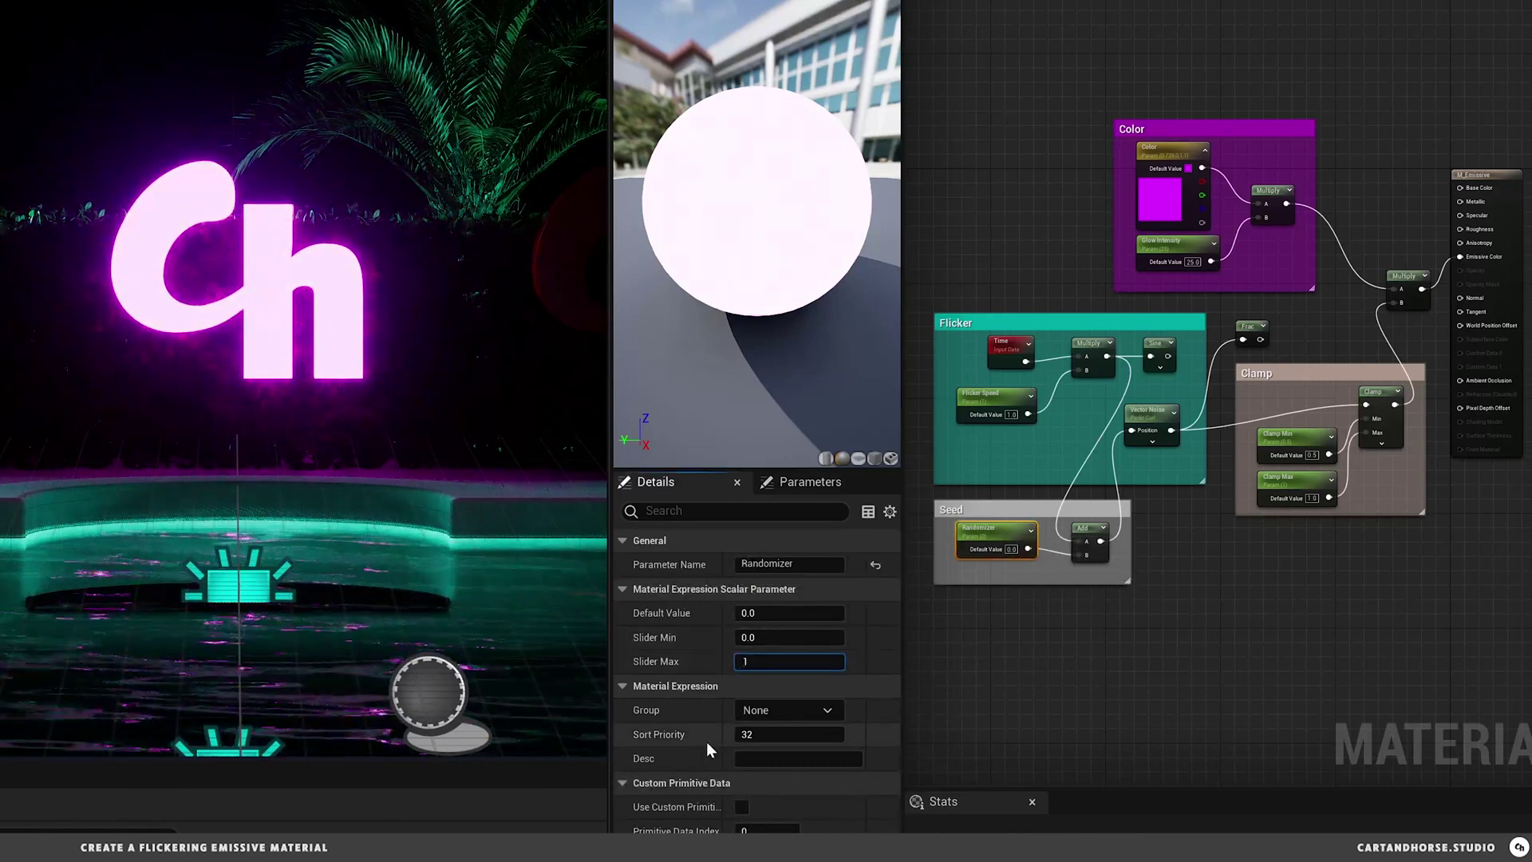
pyautogui.click(1118, 634)
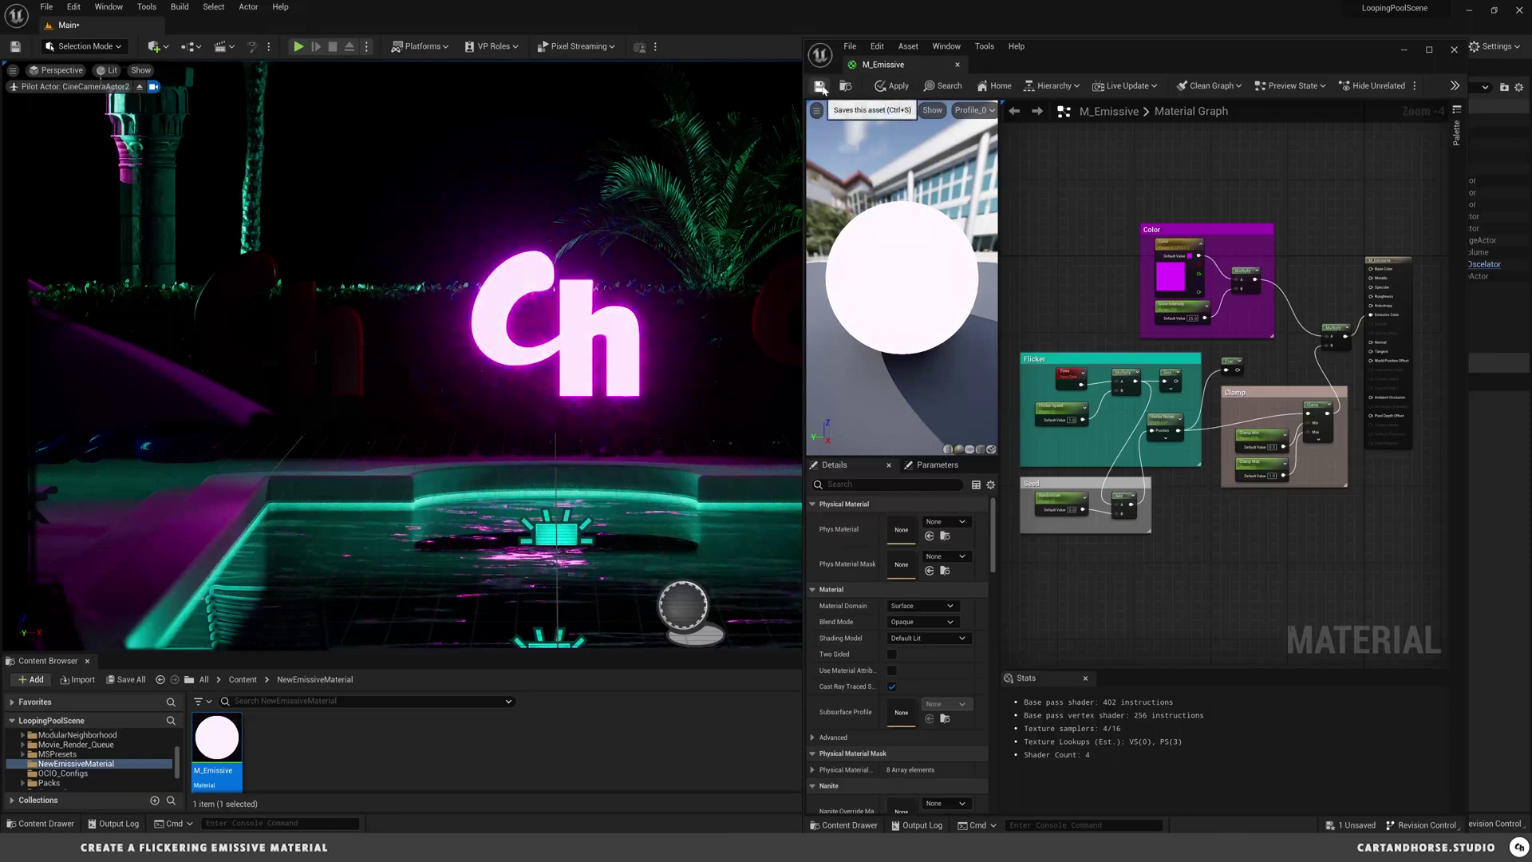
# Step: Save and close M_Emissive, then create M_Emissive_Inst and apply it to the left Ch logo
pyautogui.click(822, 87)
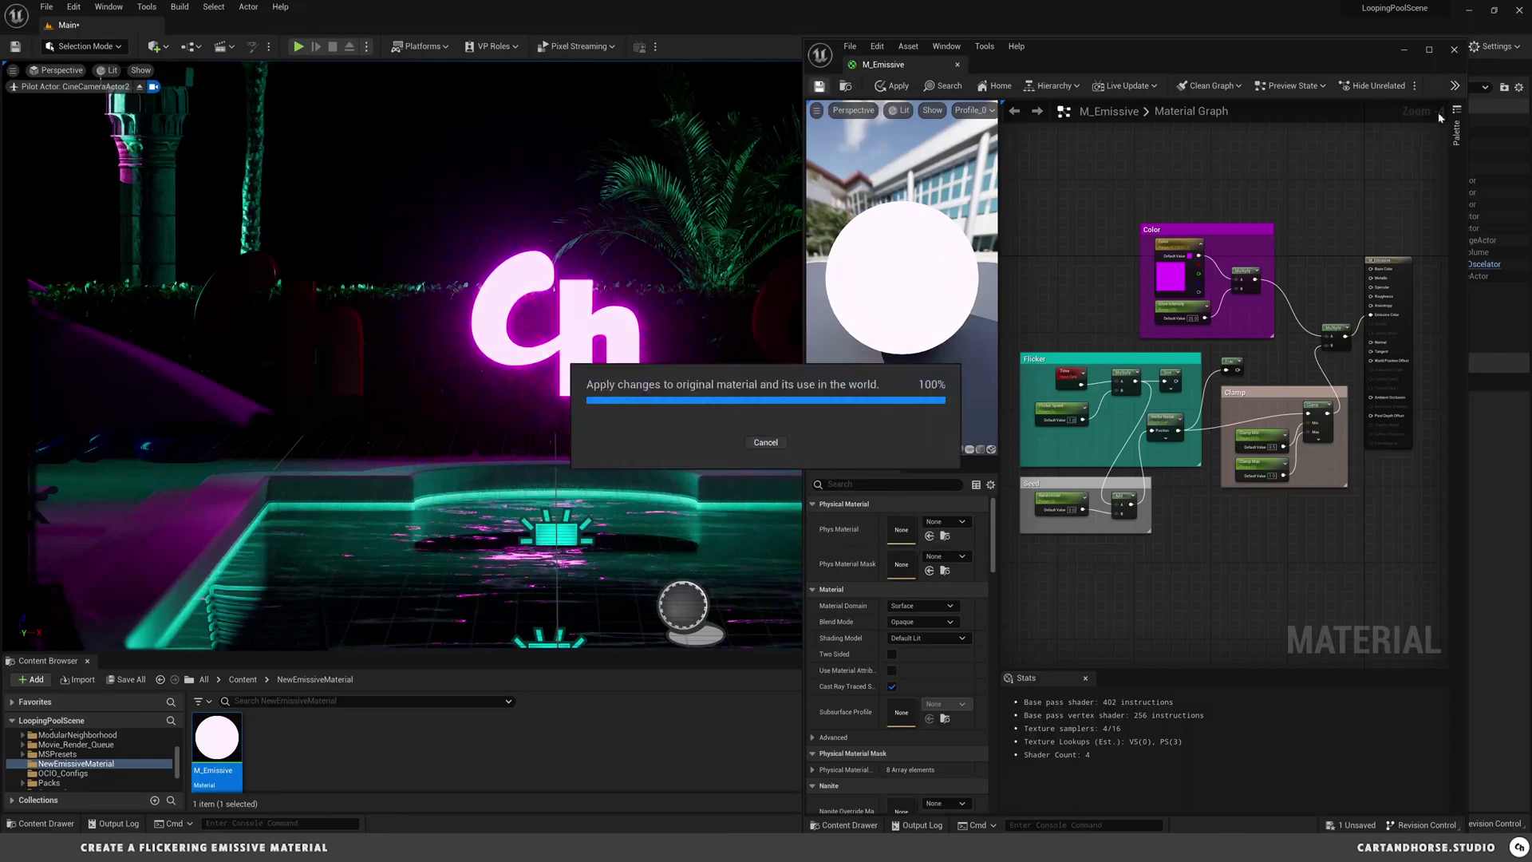
pyautogui.click(1453, 51)
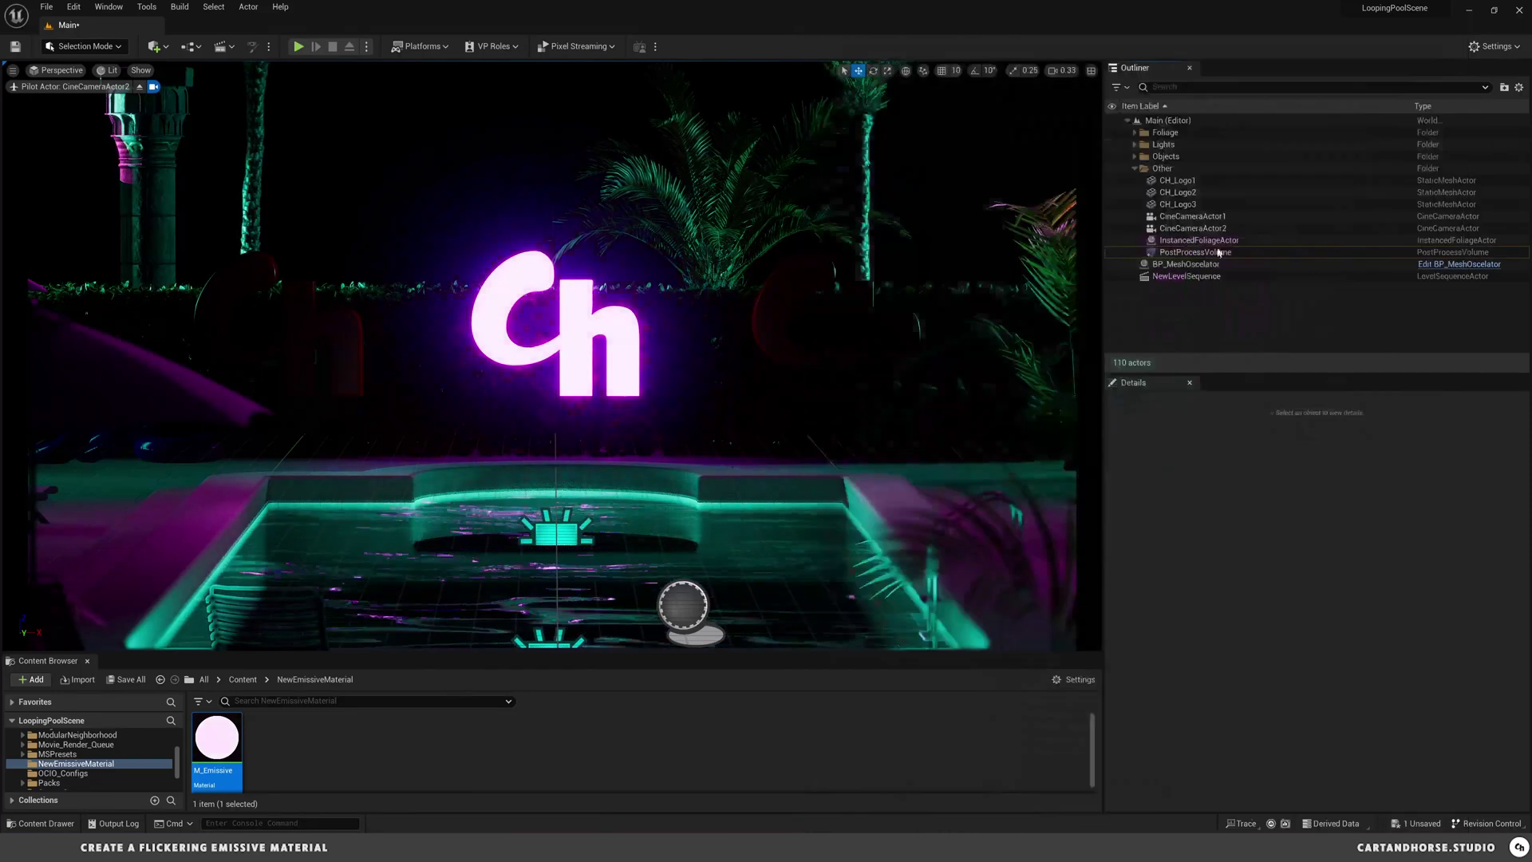
pyautogui.rightClick(217, 742)
pyautogui.click(300, 459)
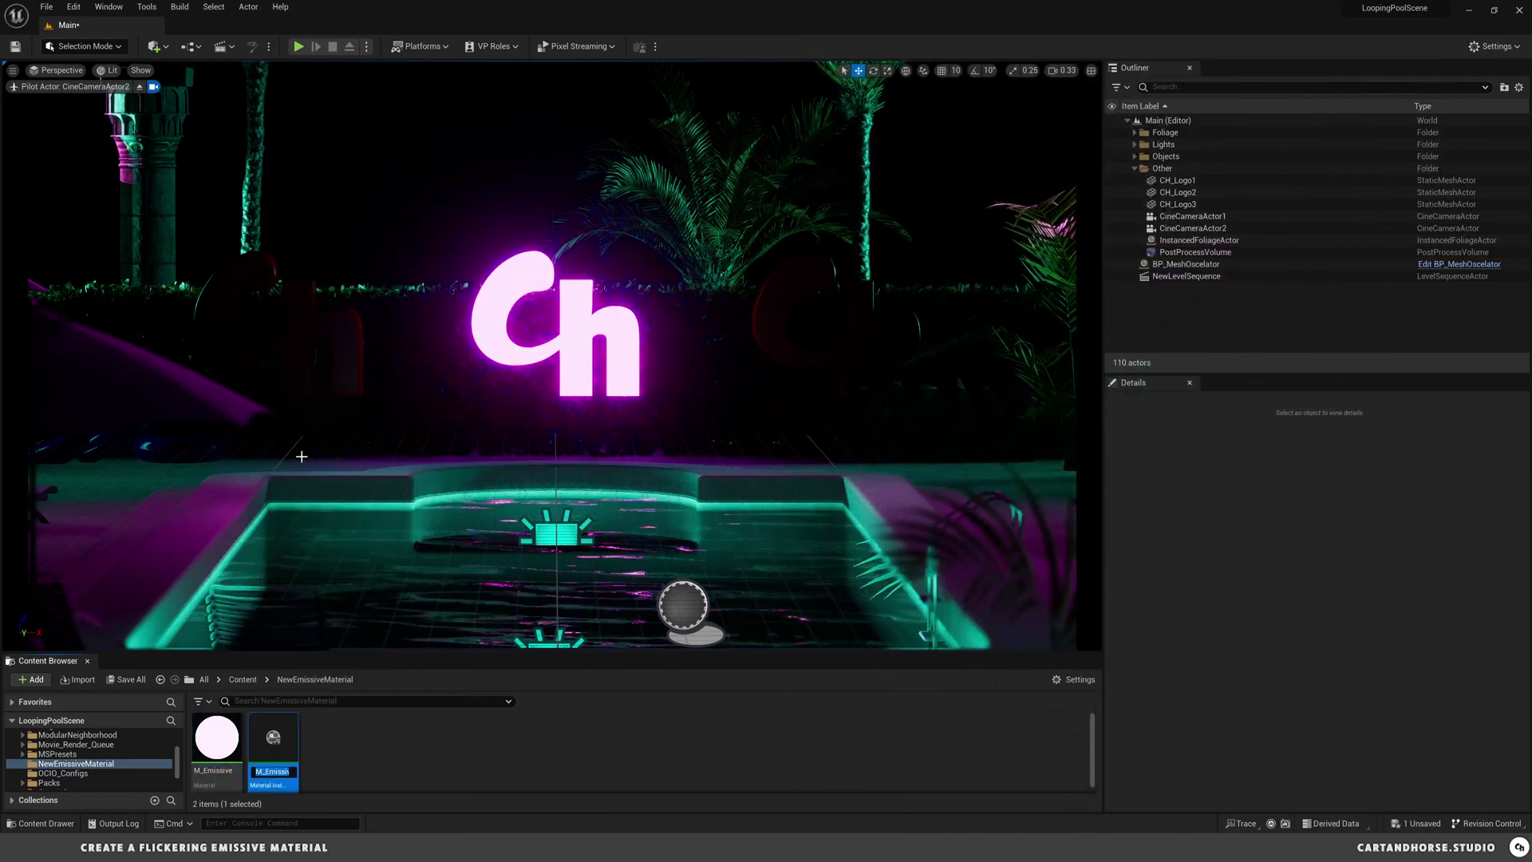
pyautogui.press('Return')
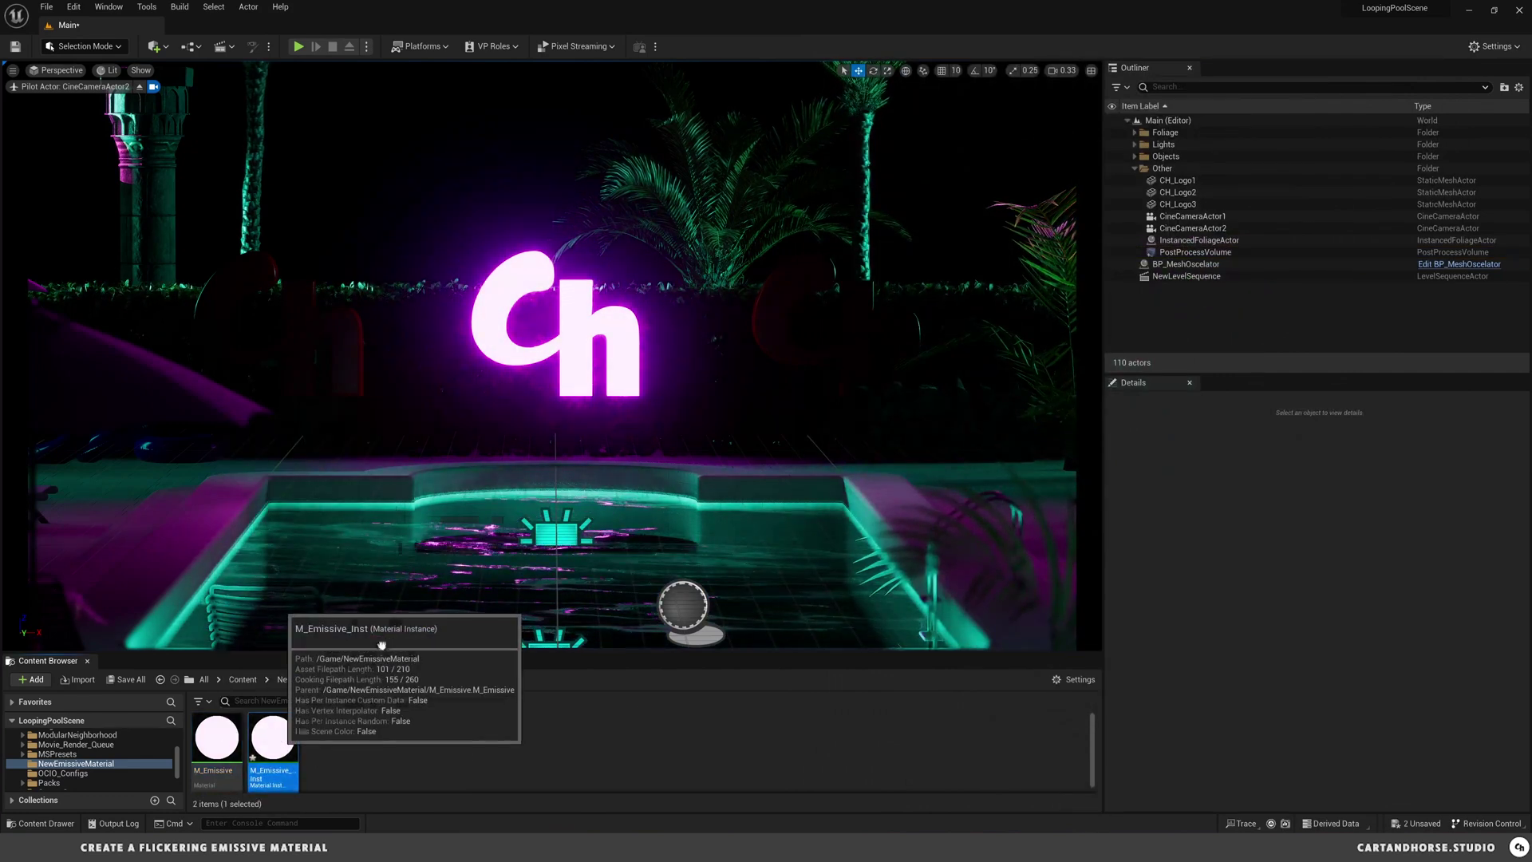
pyautogui.moveTo(273, 738); pyautogui.dragTo(339, 342)
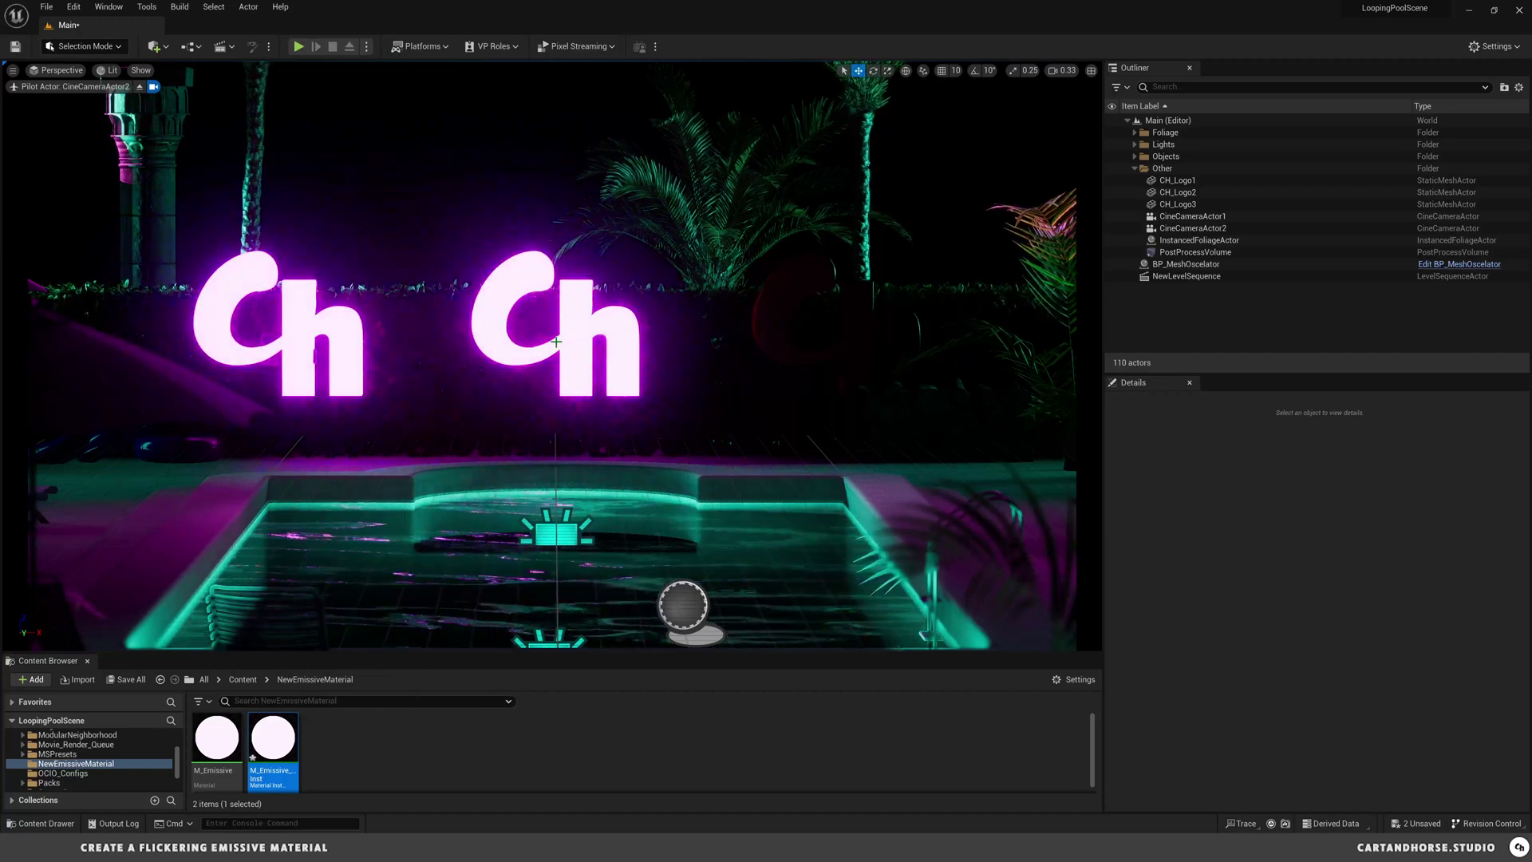
# Step: Create a second instance, M_Emissive_Inst1, and apply it to the right Ch logo
pyautogui.rightClick(217, 744)
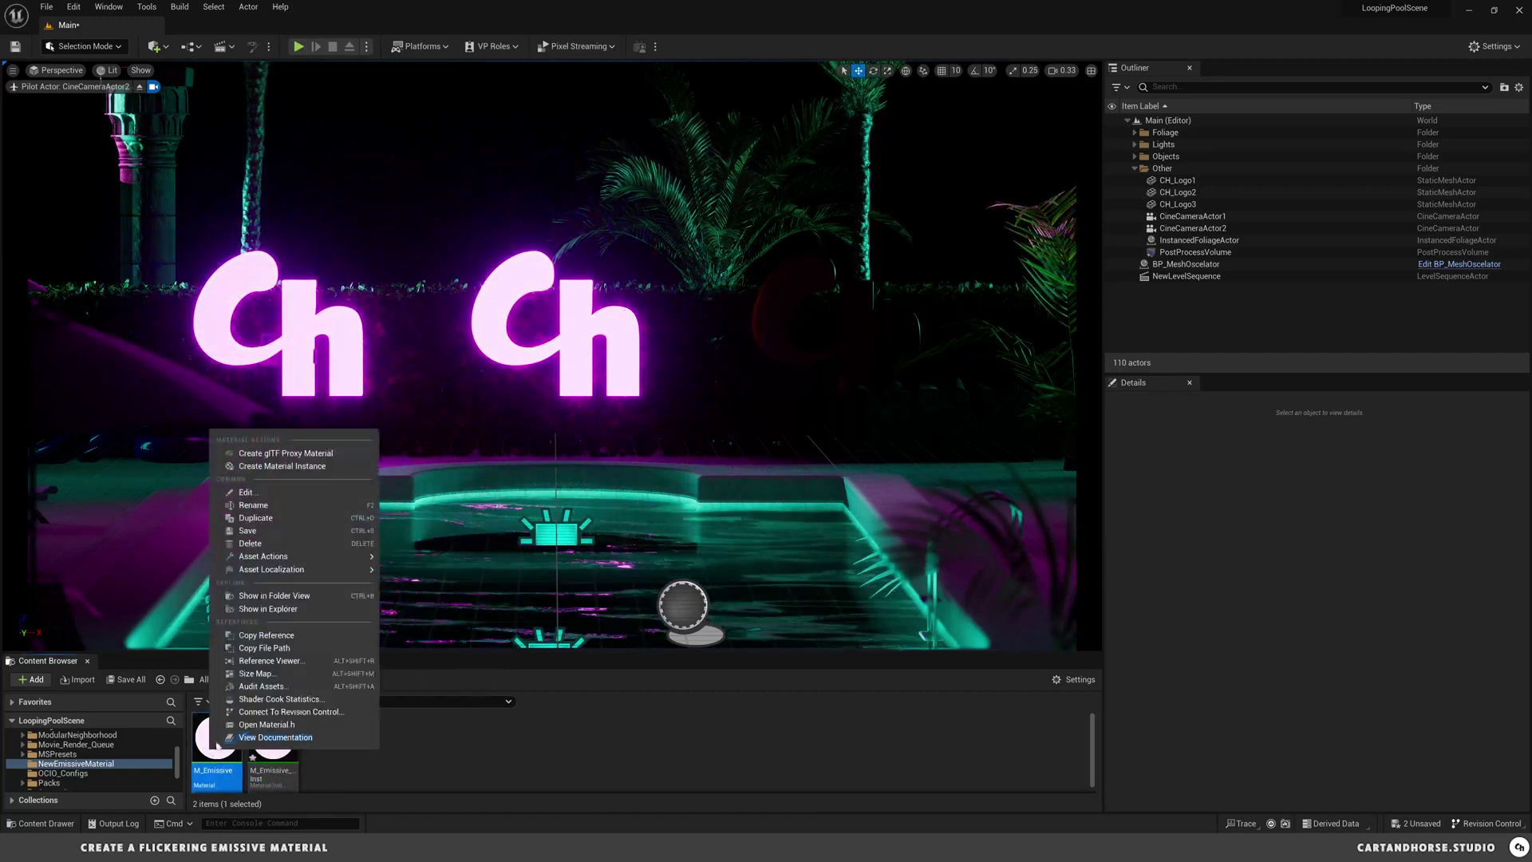
pyautogui.click(314, 466)
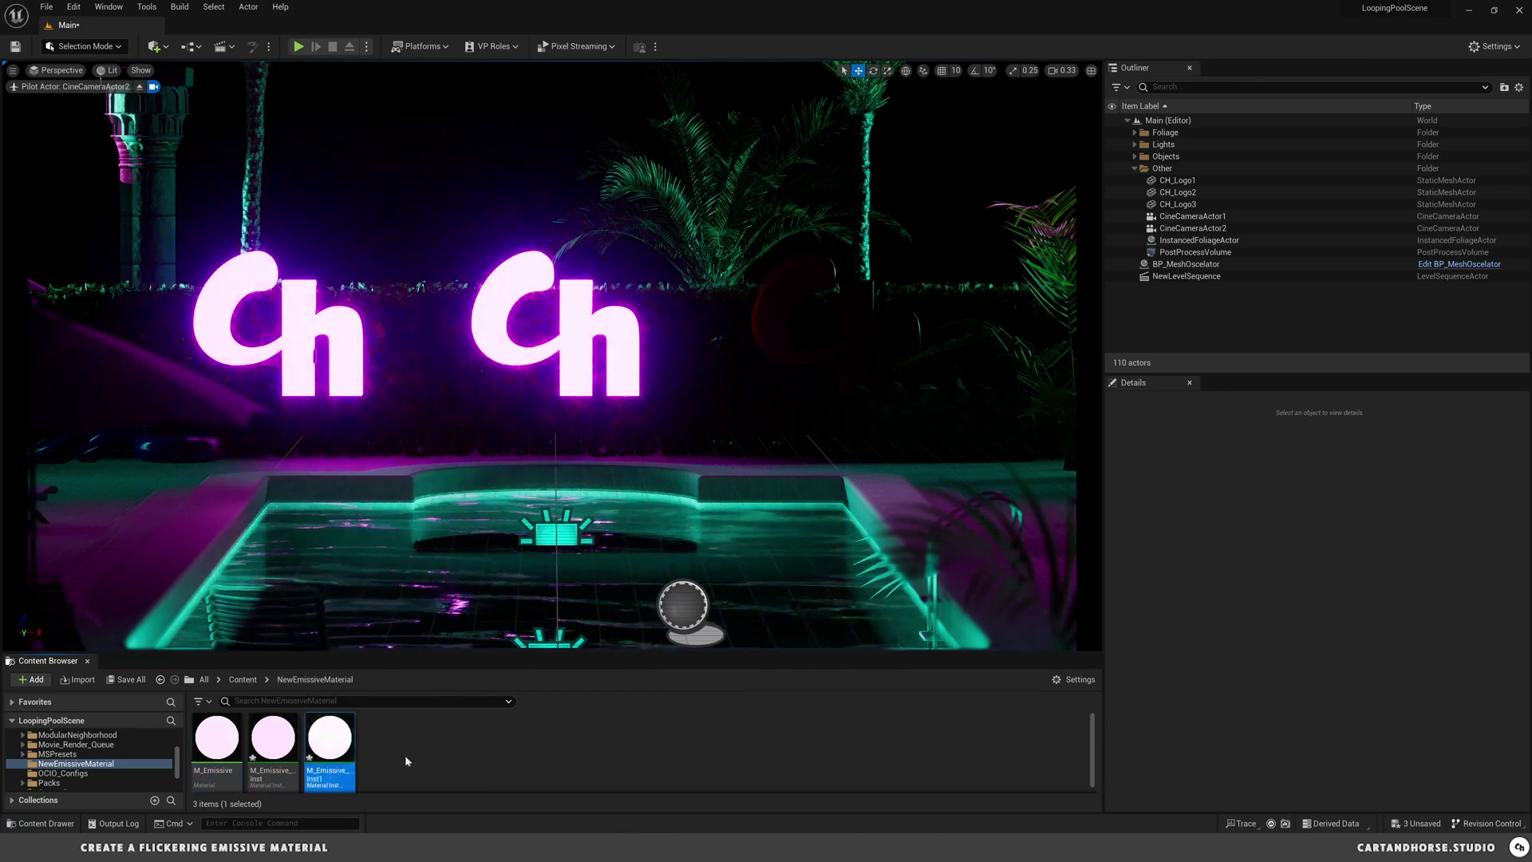
pyautogui.moveTo(349, 715); pyautogui.dragTo(631, 368)
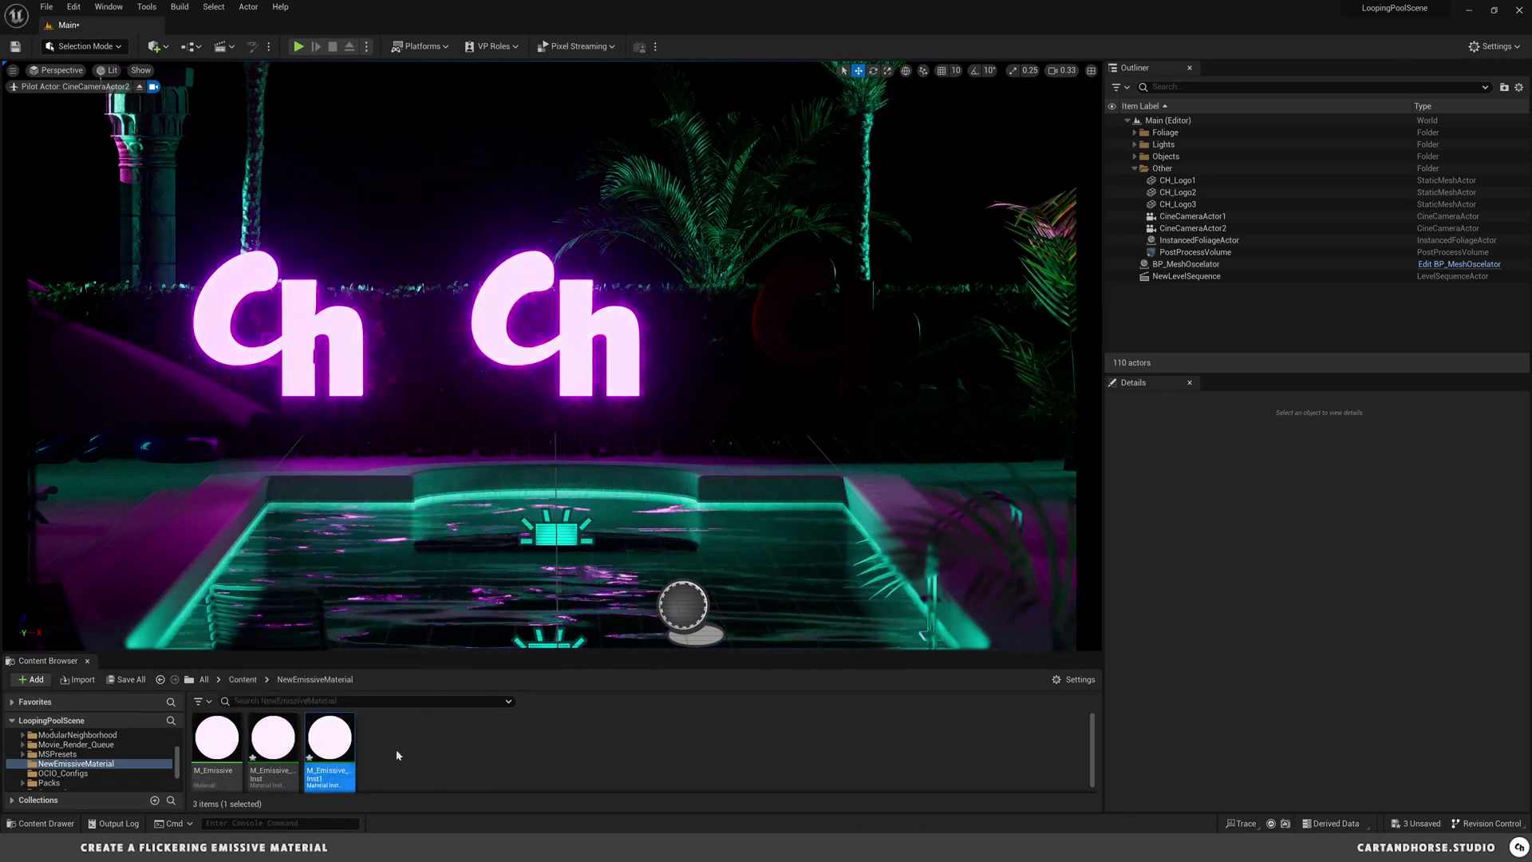
pyautogui.keyDown('ctrl'); pyautogui.click(324, 736); pyautogui.keyUp('ctrl')
# Step: Override Randomizer in M_Emissive_Inst1 and save it
pyautogui.doubleClick(323, 735)
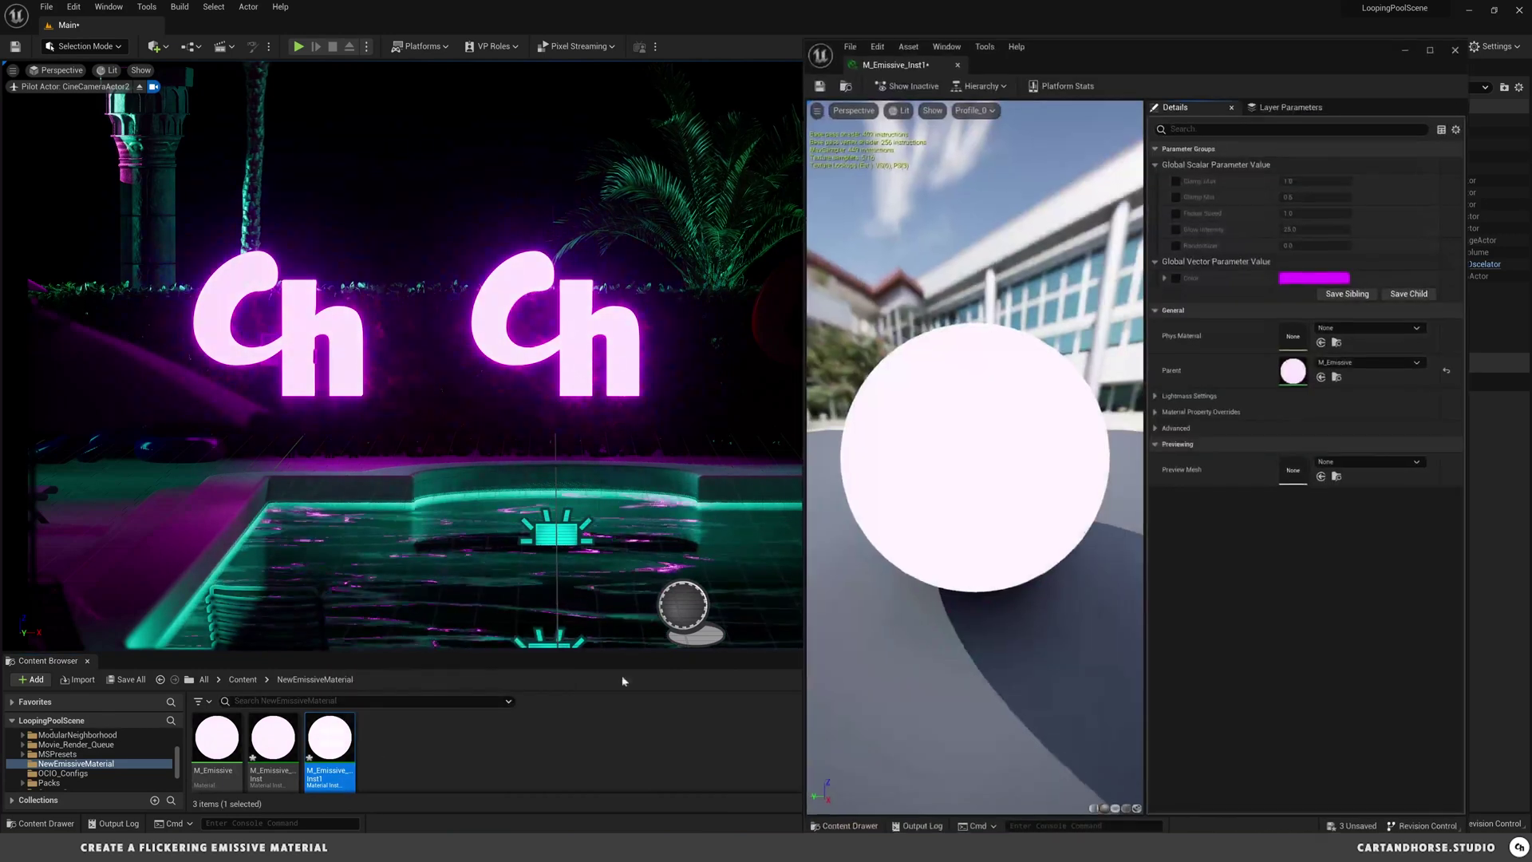
pyautogui.click(1175, 246)
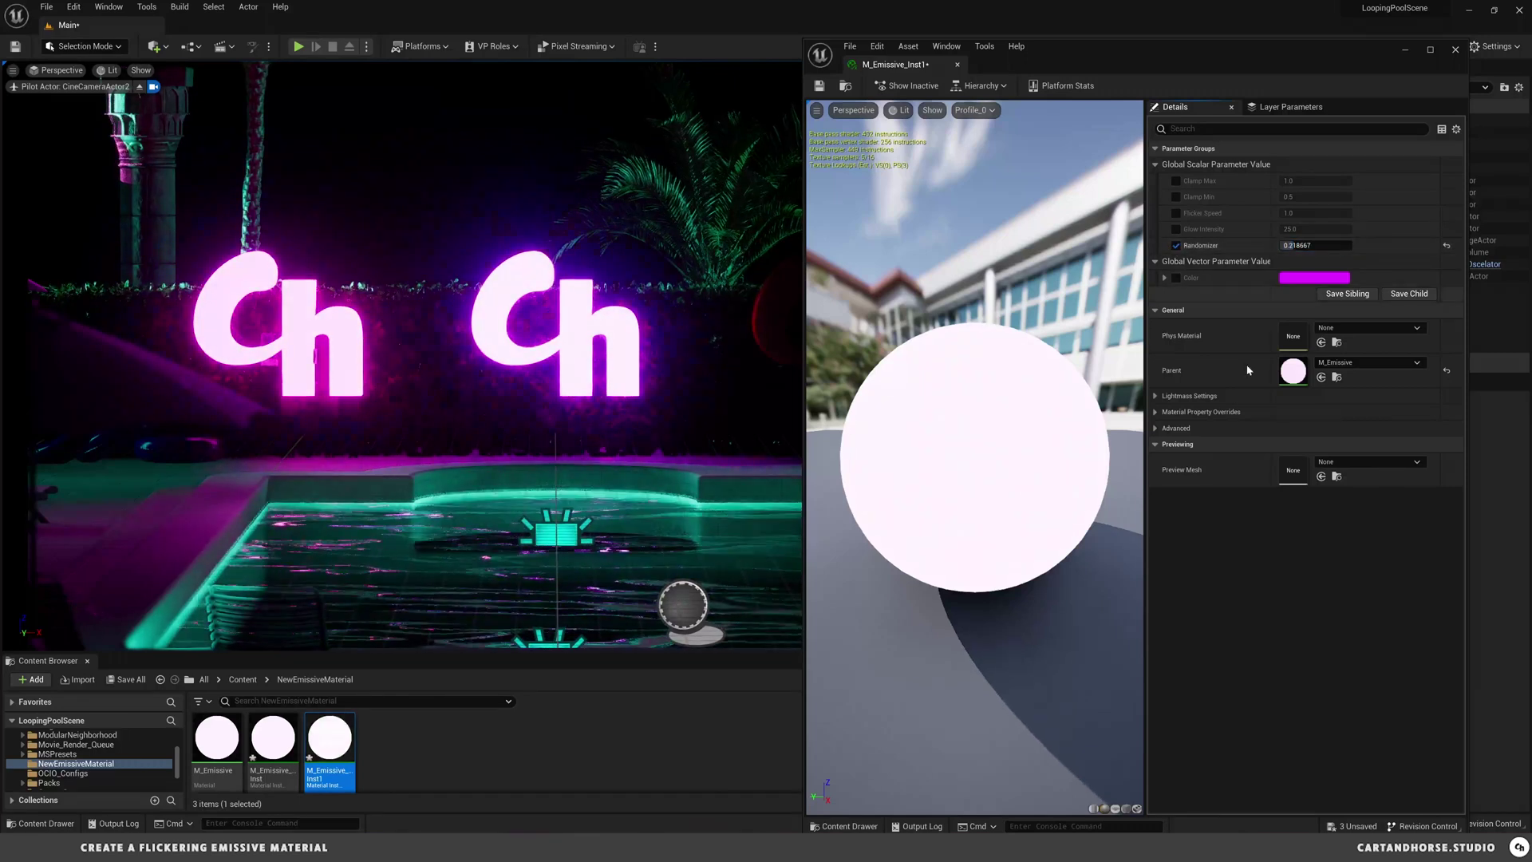
pyautogui.click(819, 85)
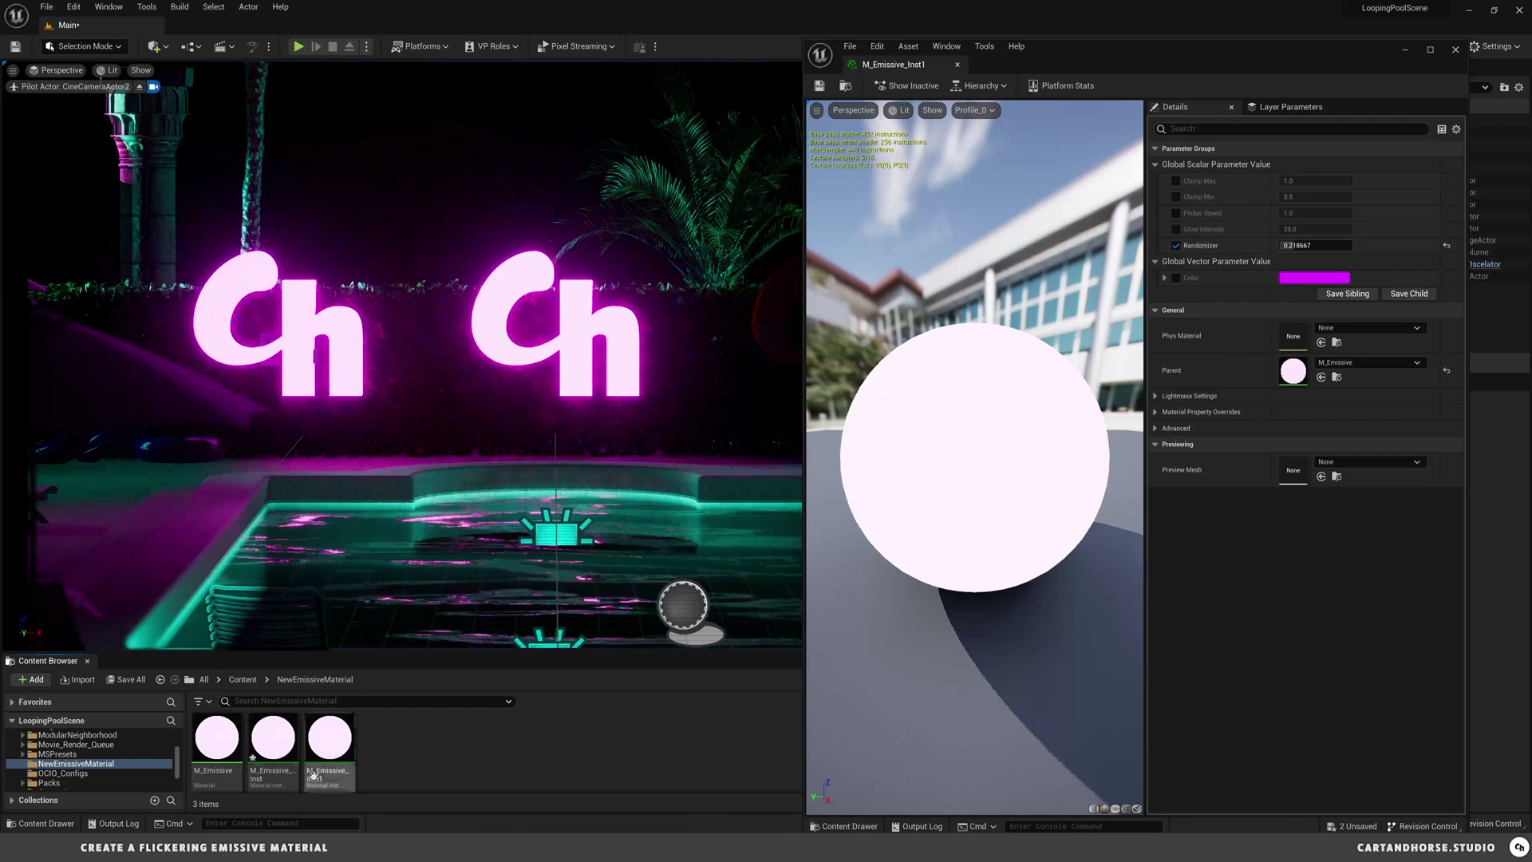
# Step: Create M_Emissive_Inst2 and save it with Randomizer raised to 0.554667
pyautogui.rightClick(230, 742)
pyautogui.click(301, 455)
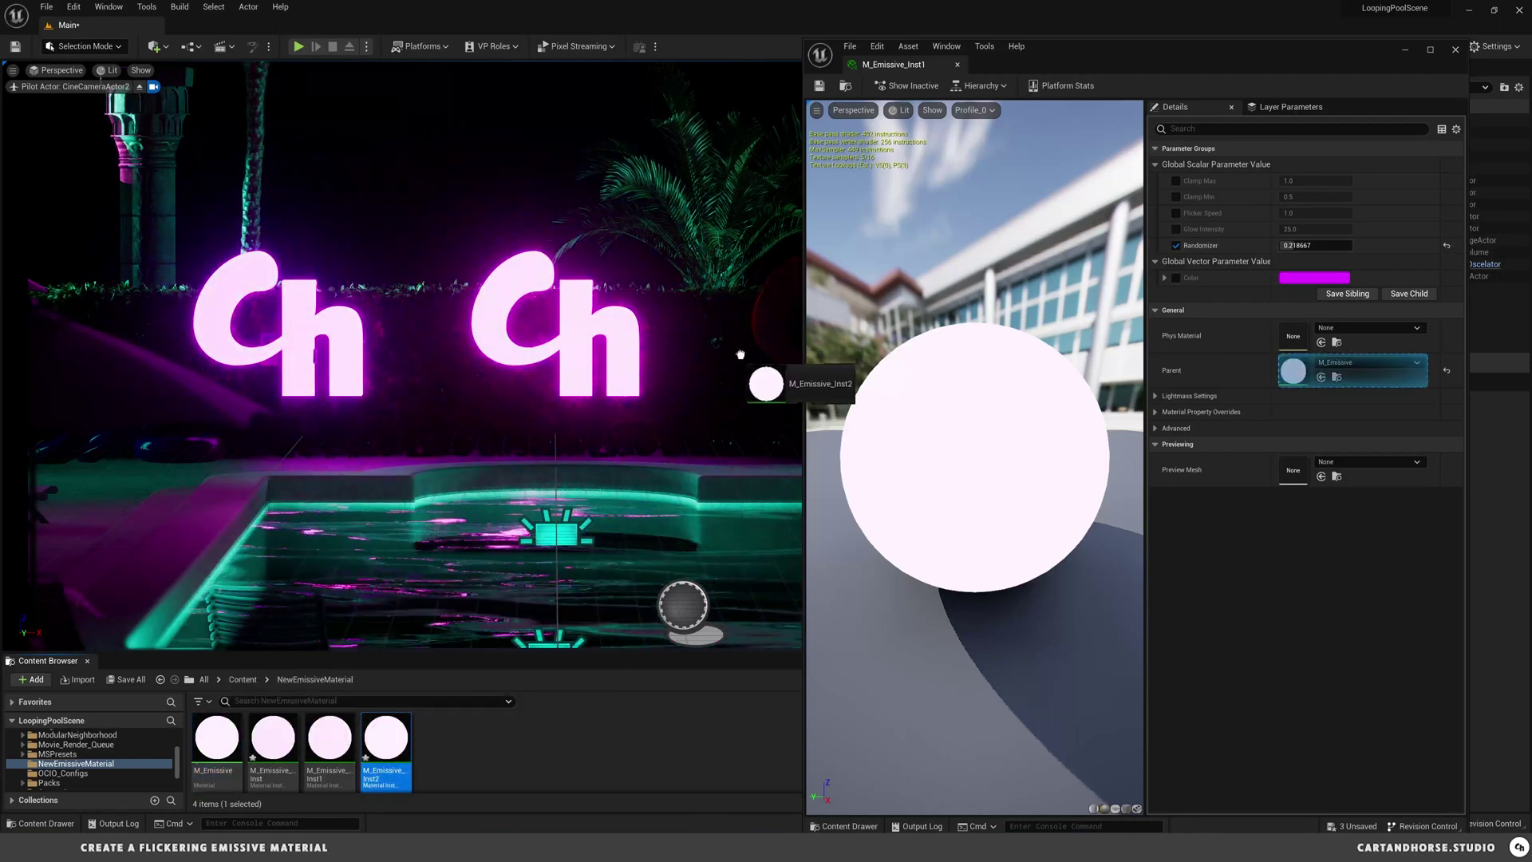
pyautogui.moveTo(1082, 54); pyautogui.dragTo(1147, 42)
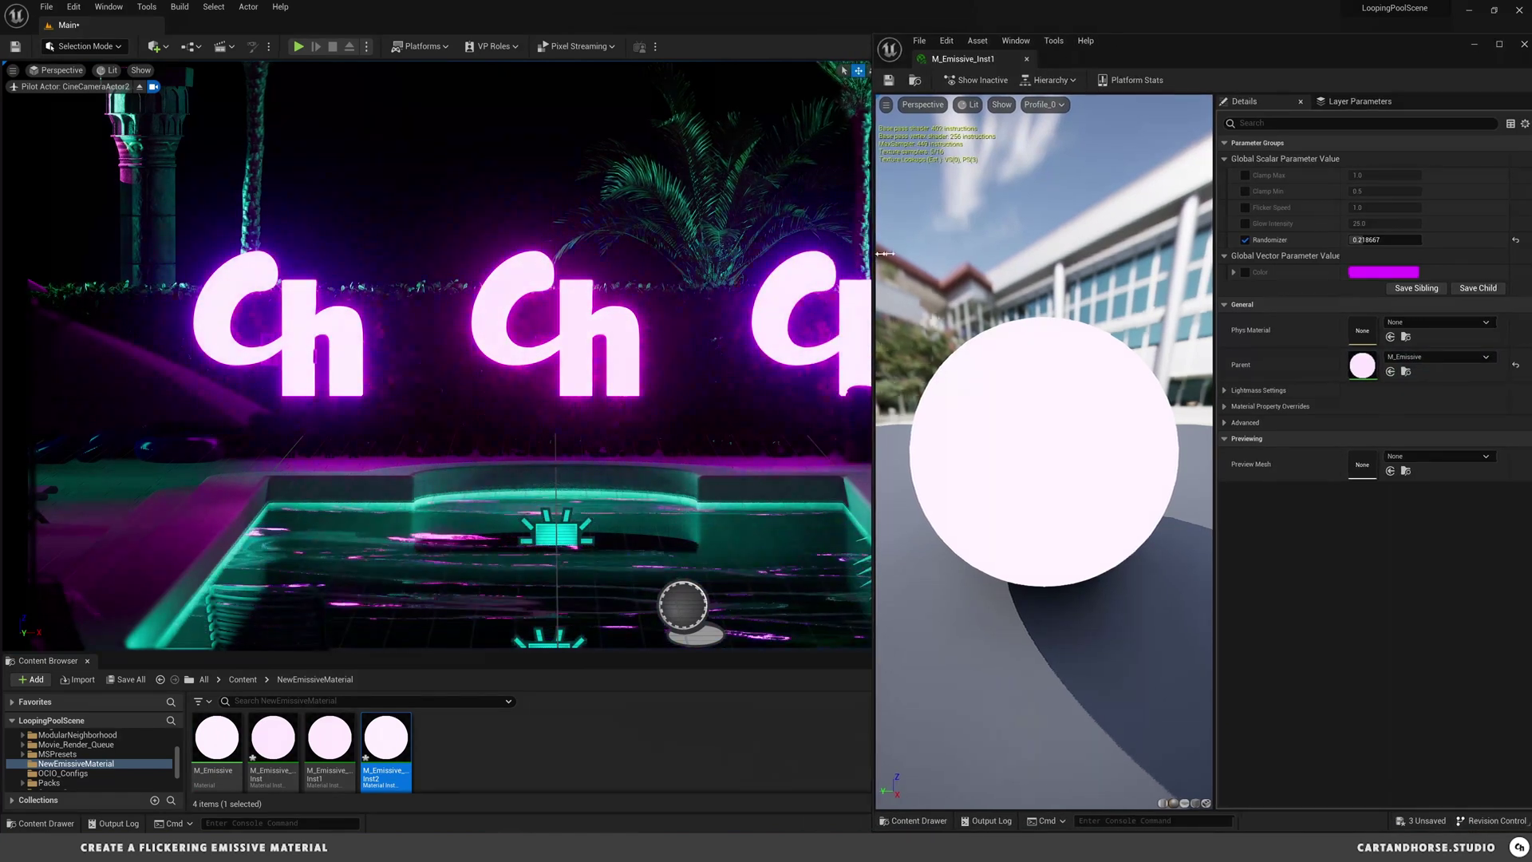
pyautogui.moveTo(875, 263); pyautogui.dragTo(998, 263)
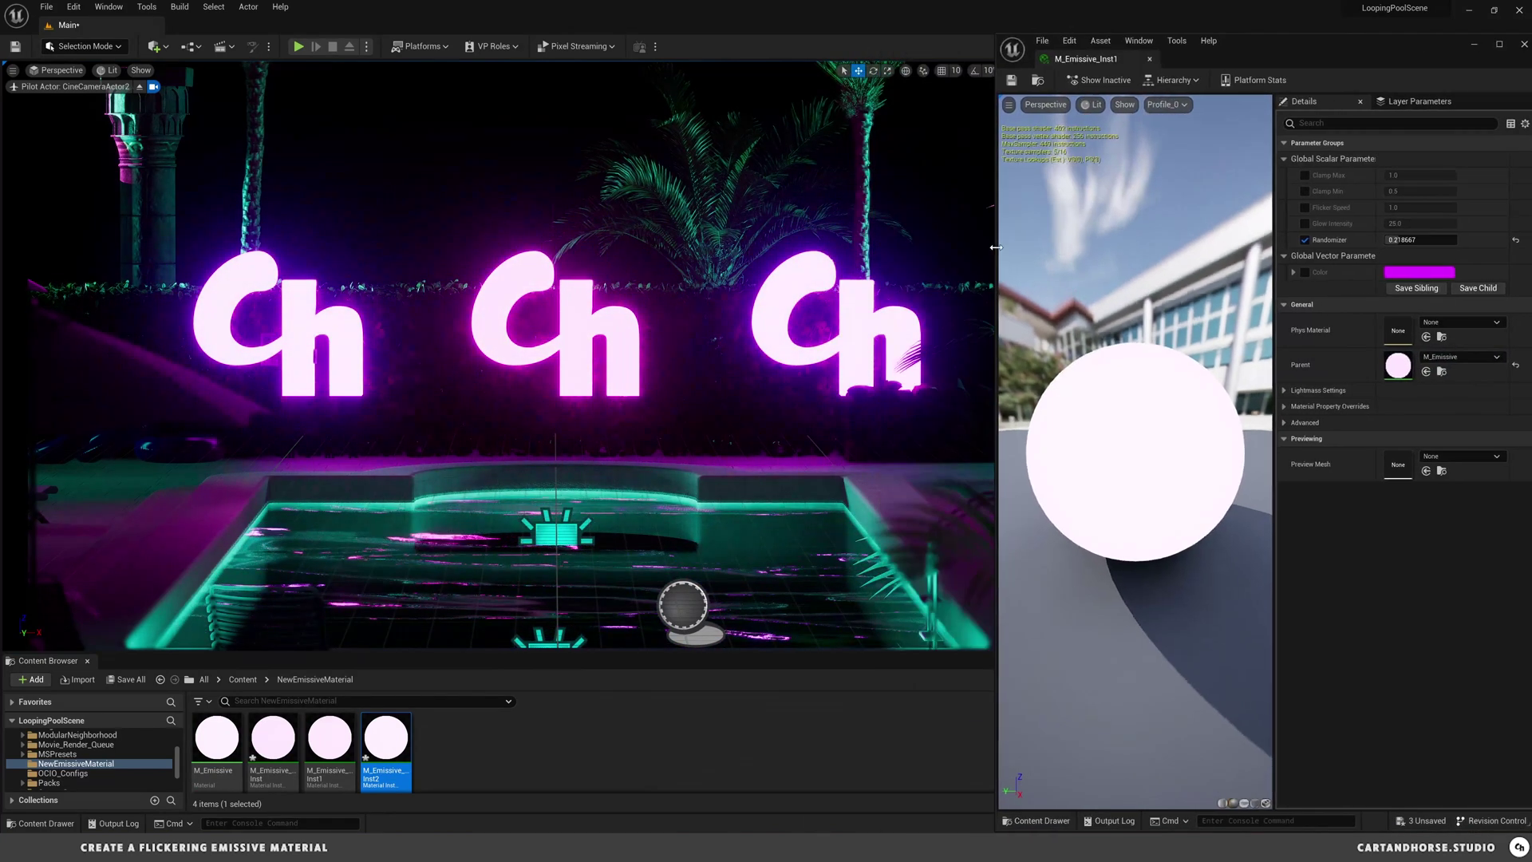
pyautogui.doubleClick(389, 740)
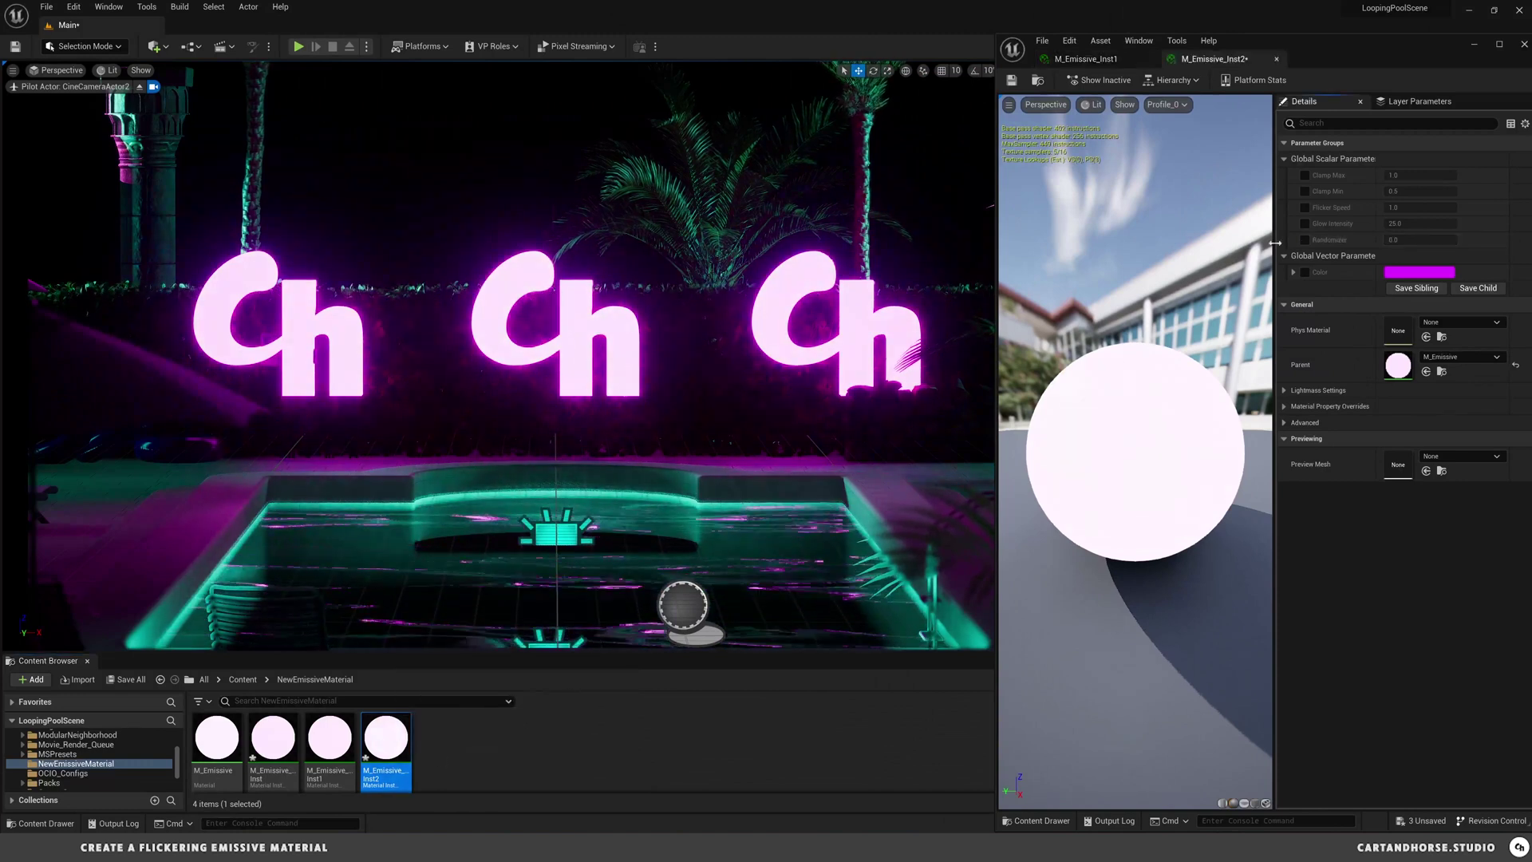
pyautogui.moveTo(1394, 243); pyautogui.dragTo(1429, 243)
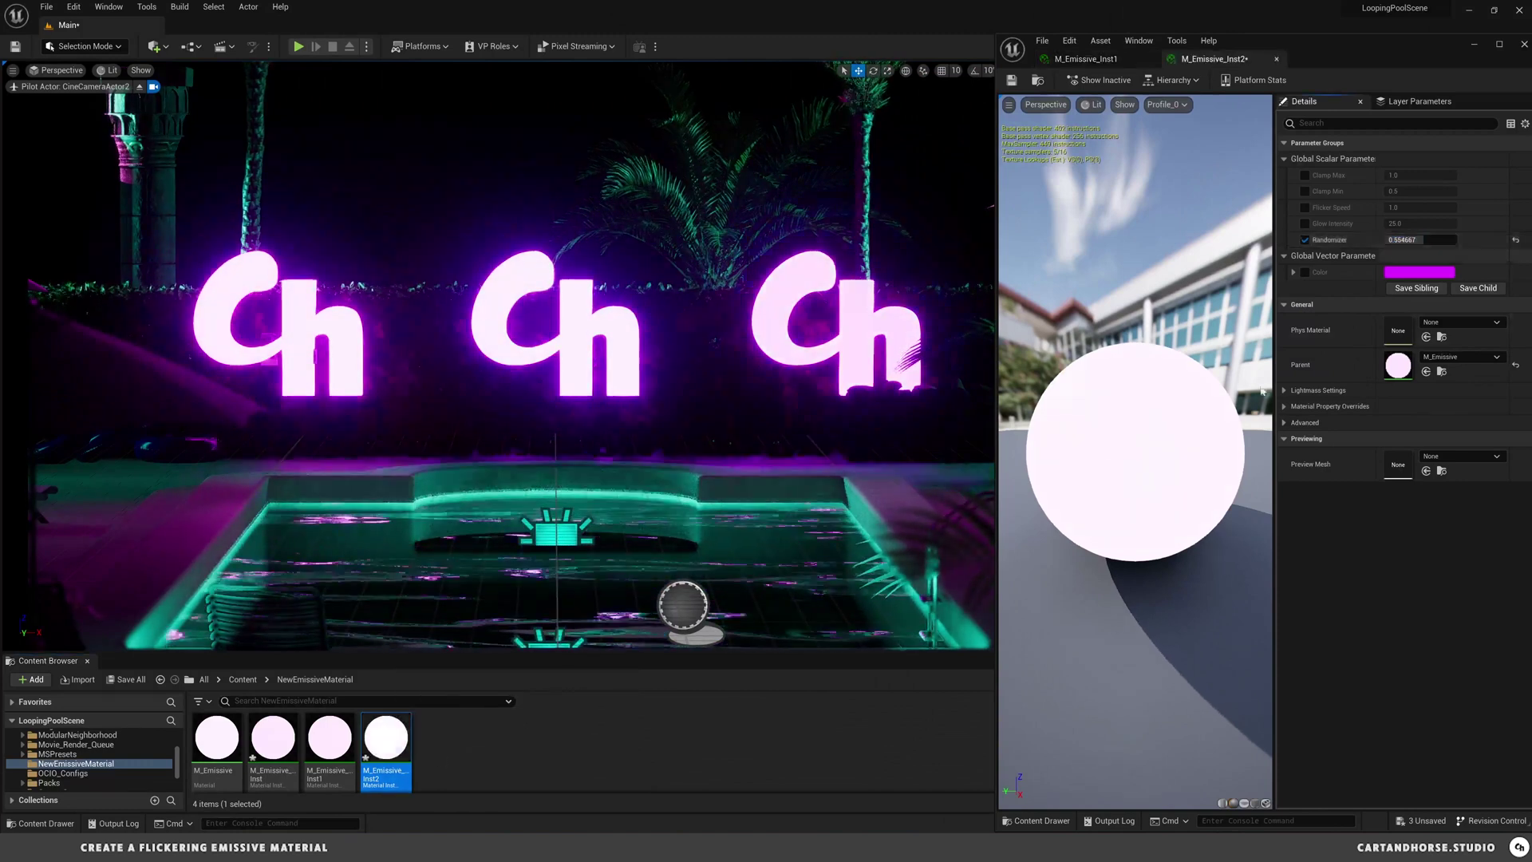
pyautogui.click(1010, 81)
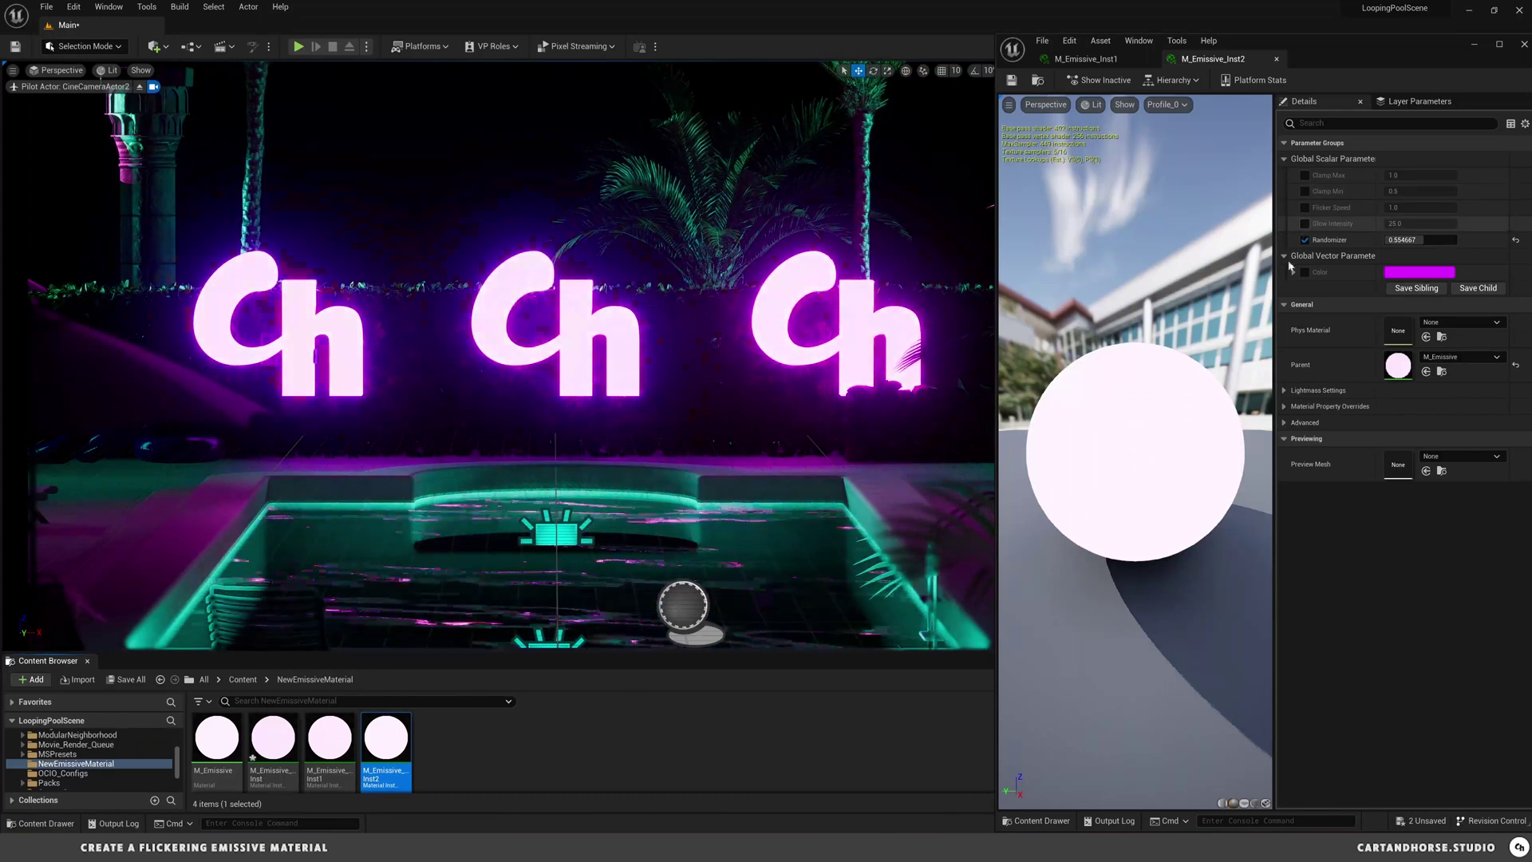
# Step: Override Inst2's Glow Intensity to 10.0 and enable the Clamp Min override in Inst1
pyautogui.click(1304, 224)
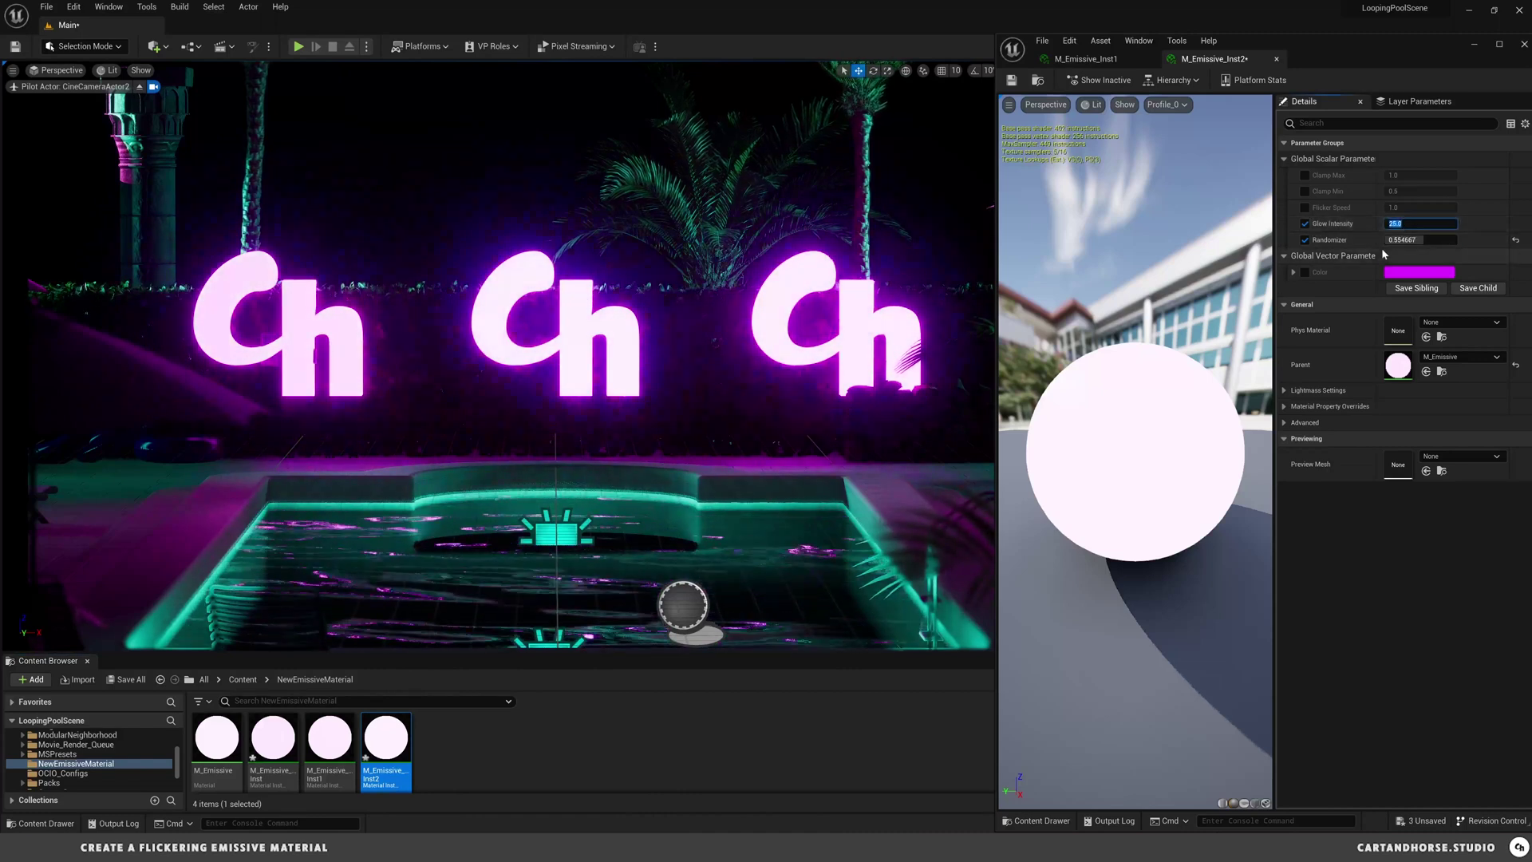
pyautogui.write('0')
pyautogui.press('Return')
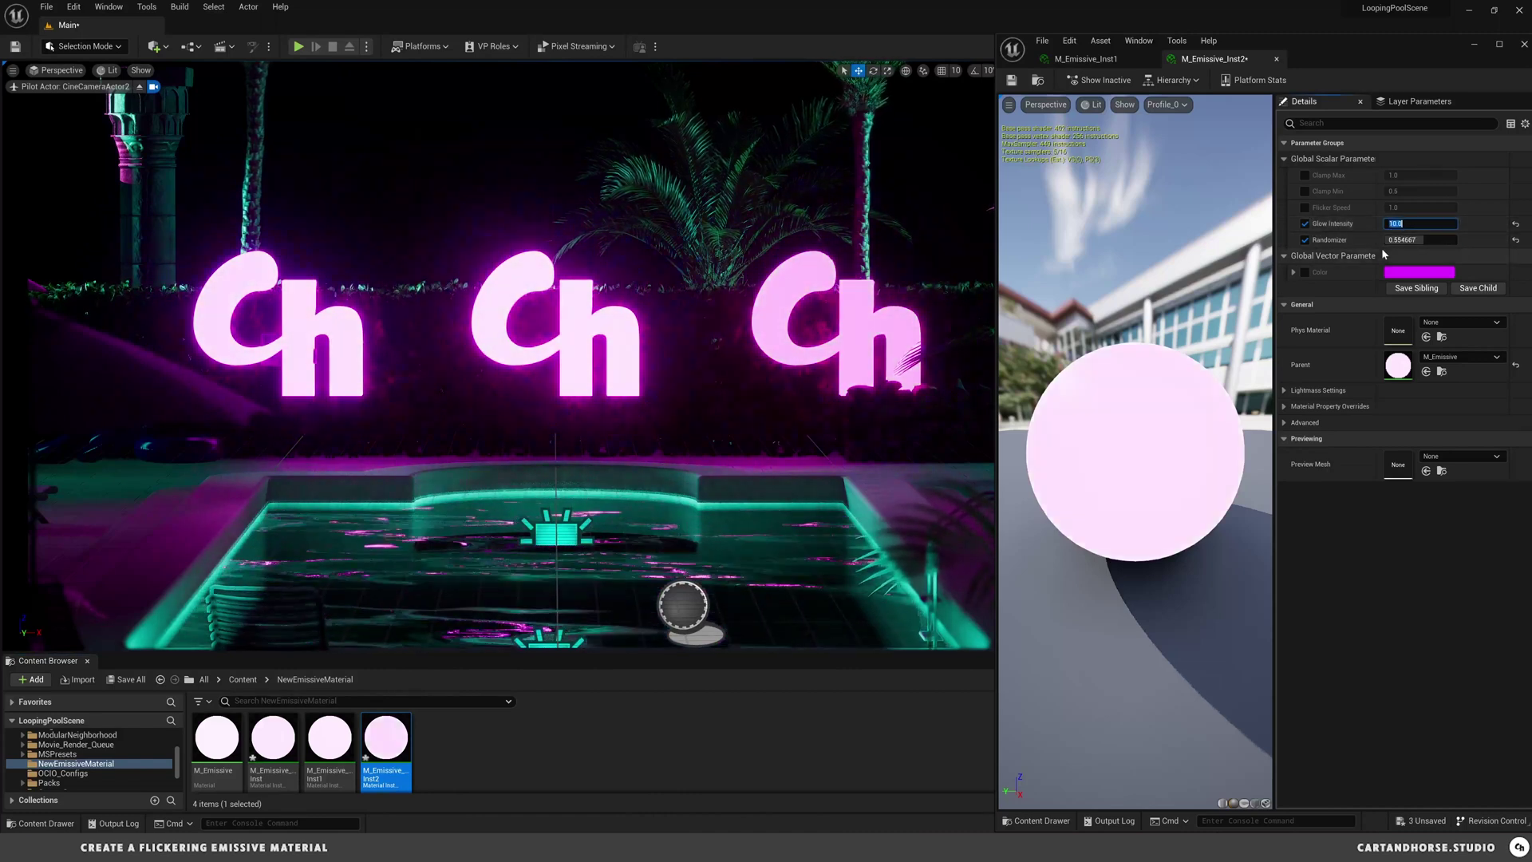
pyautogui.click(579, 331)
pyautogui.doubleClick(334, 740)
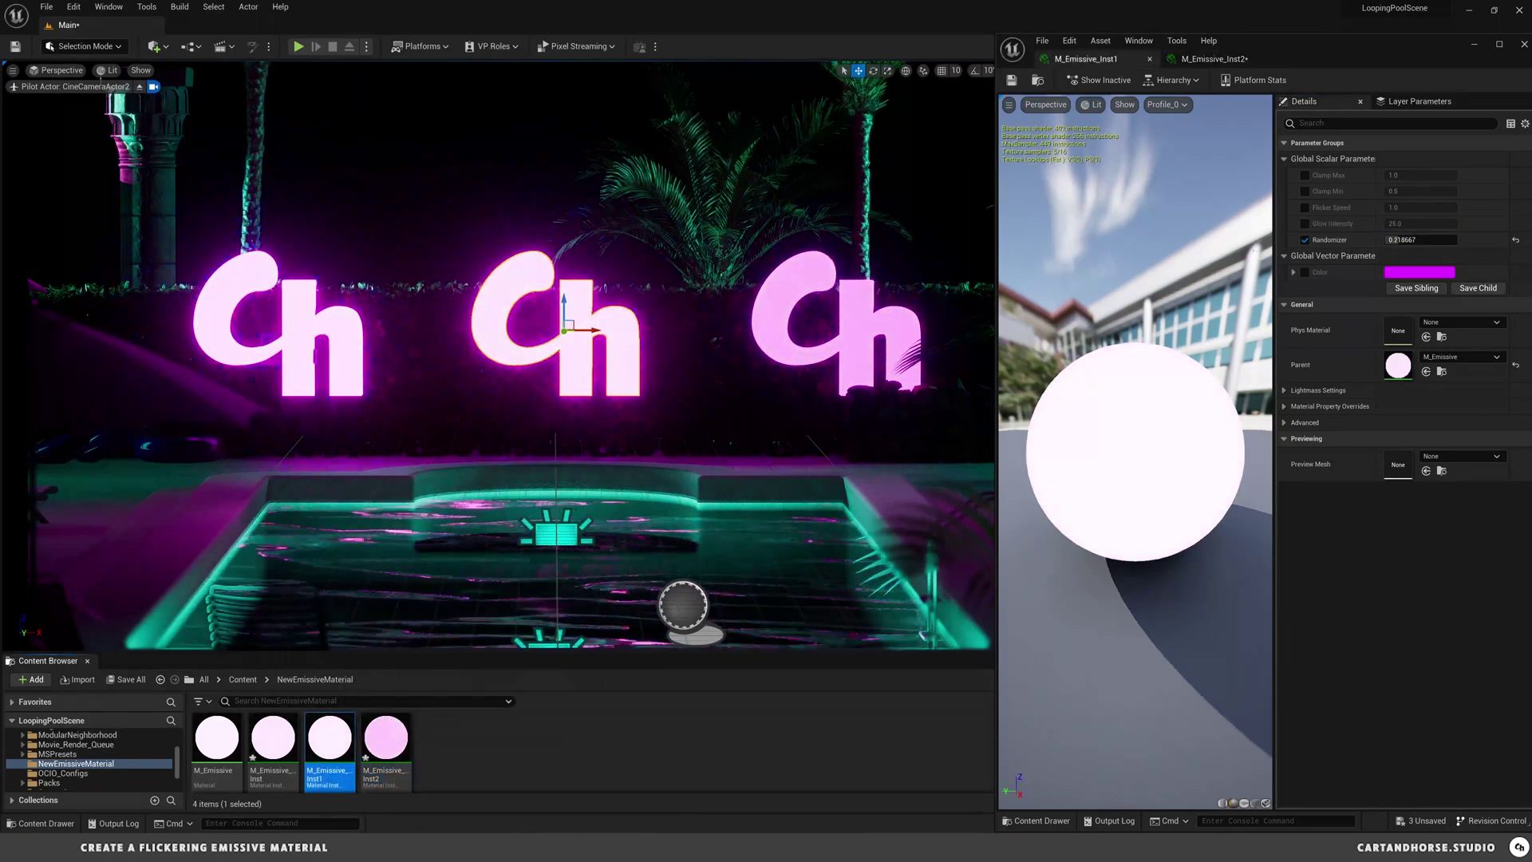
pyautogui.click(1305, 192)
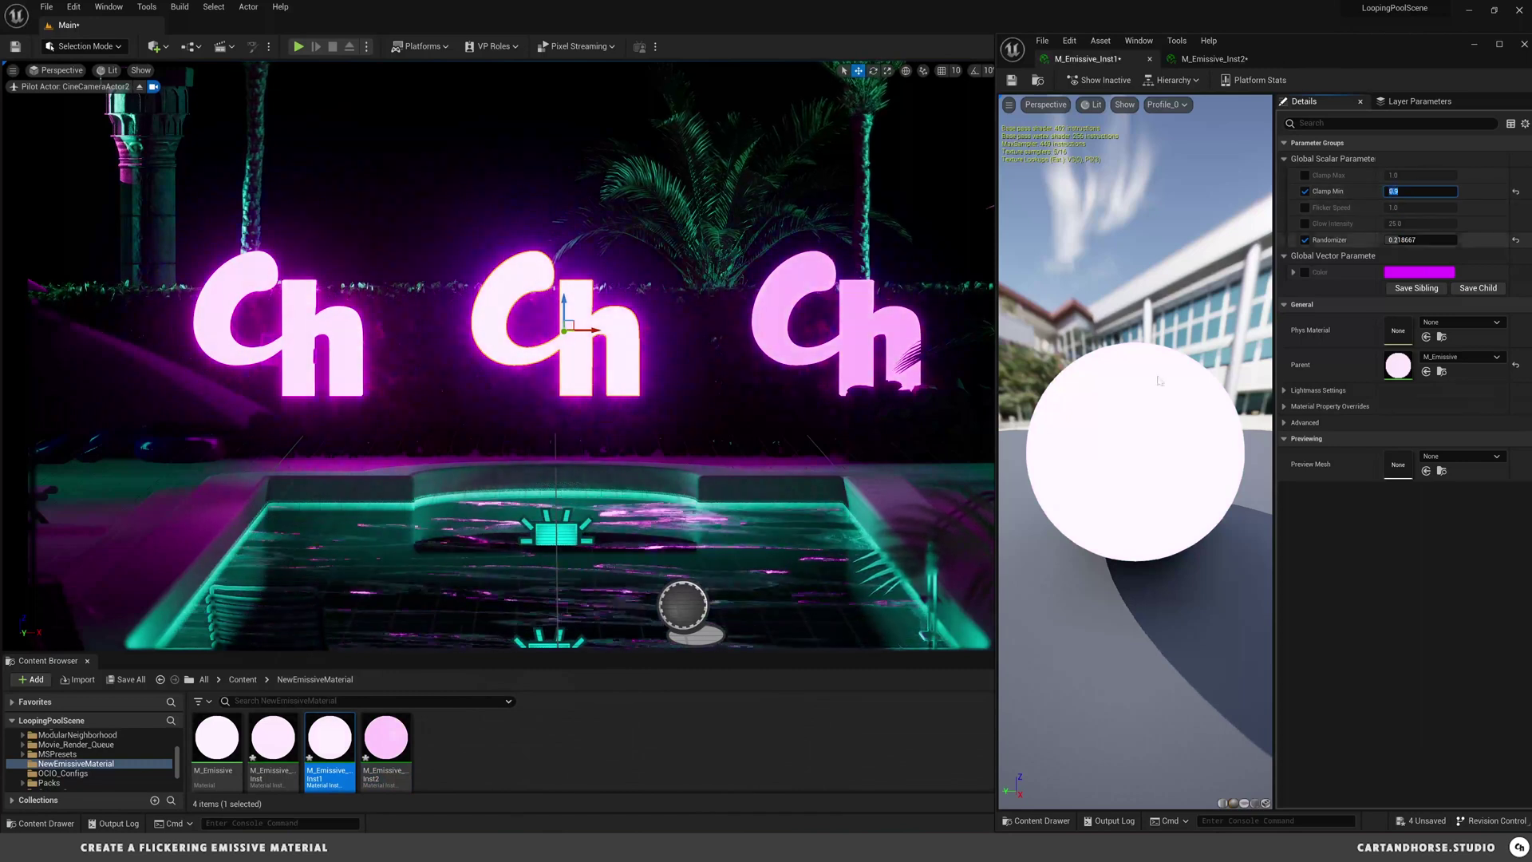
# Step: Set M_Emissive_Inst's Color parameter to blue
pyautogui.doubleClick(273, 738)
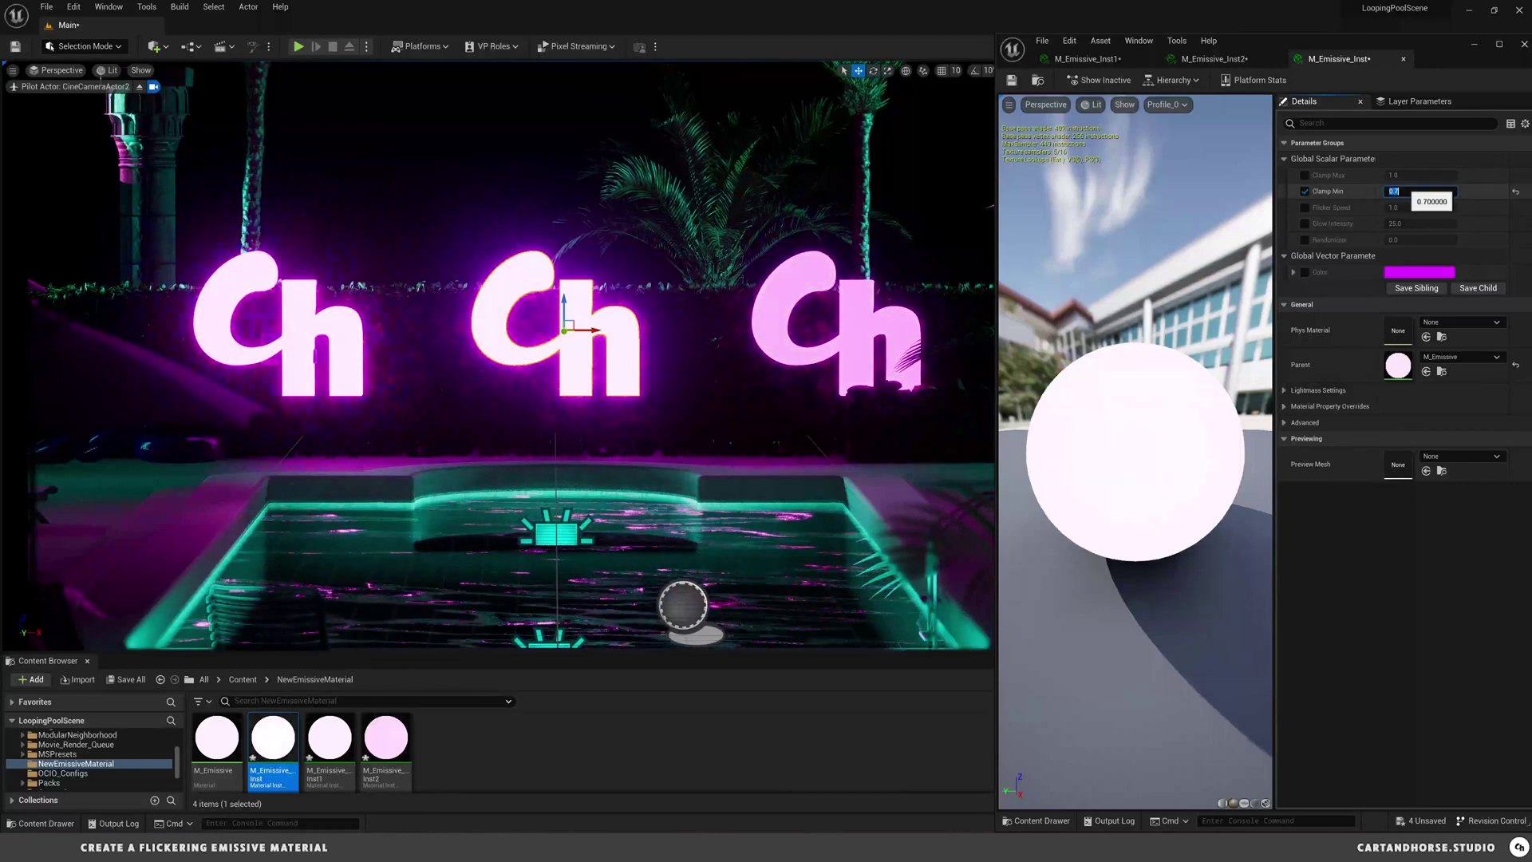
pyautogui.click(1401, 276)
pyautogui.moveTo(1241, 339); pyautogui.dragTo(1171, 336)
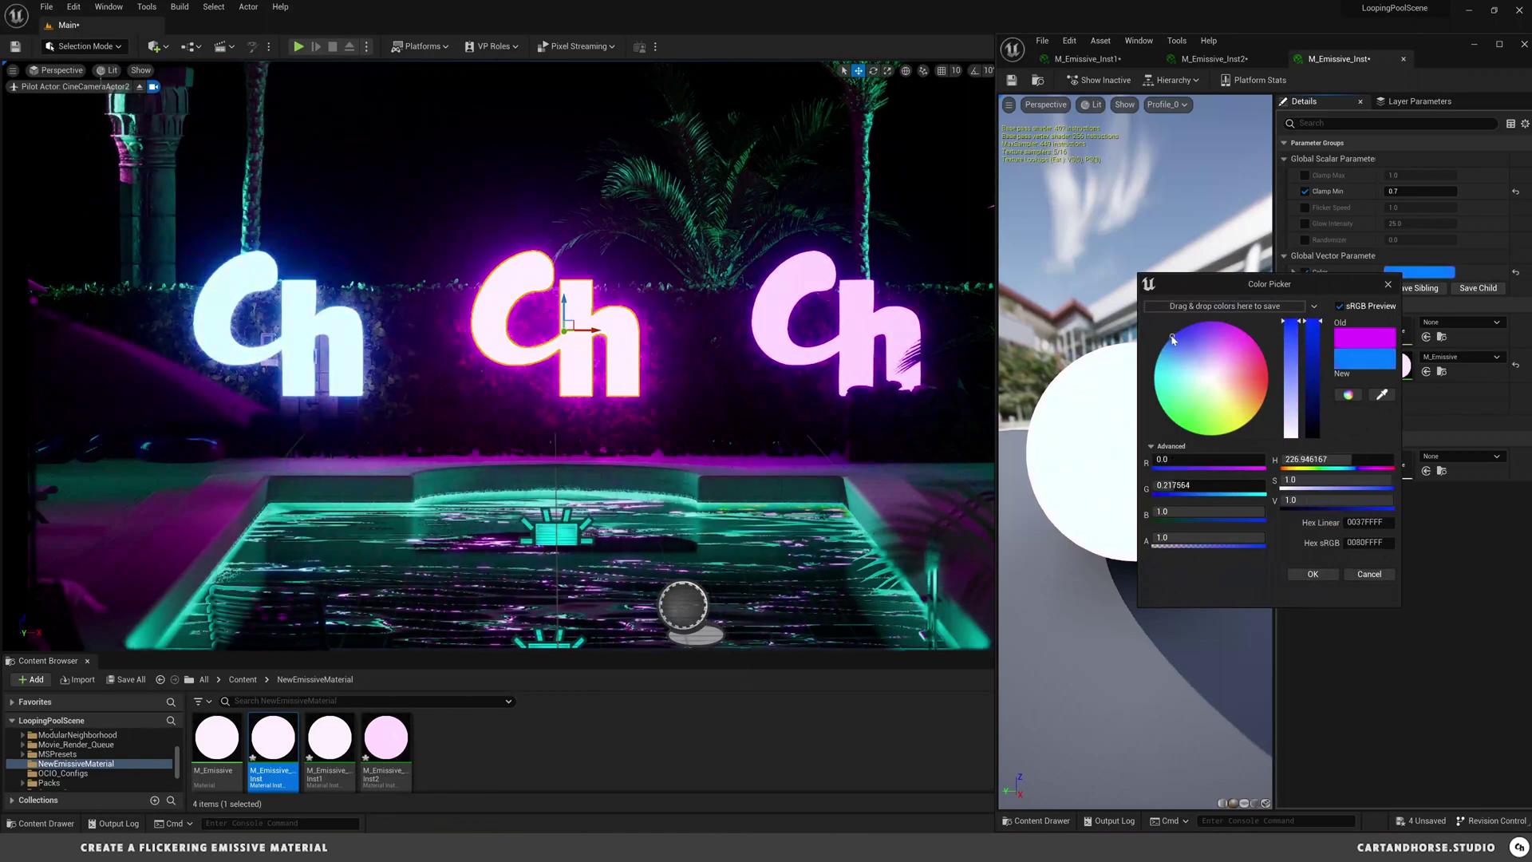
pyautogui.click(1313, 573)
# Step: Set M_Emissive_Inst2's Color to hot pink and bring up the list of unsaved content
pyautogui.doubleClick(386, 738)
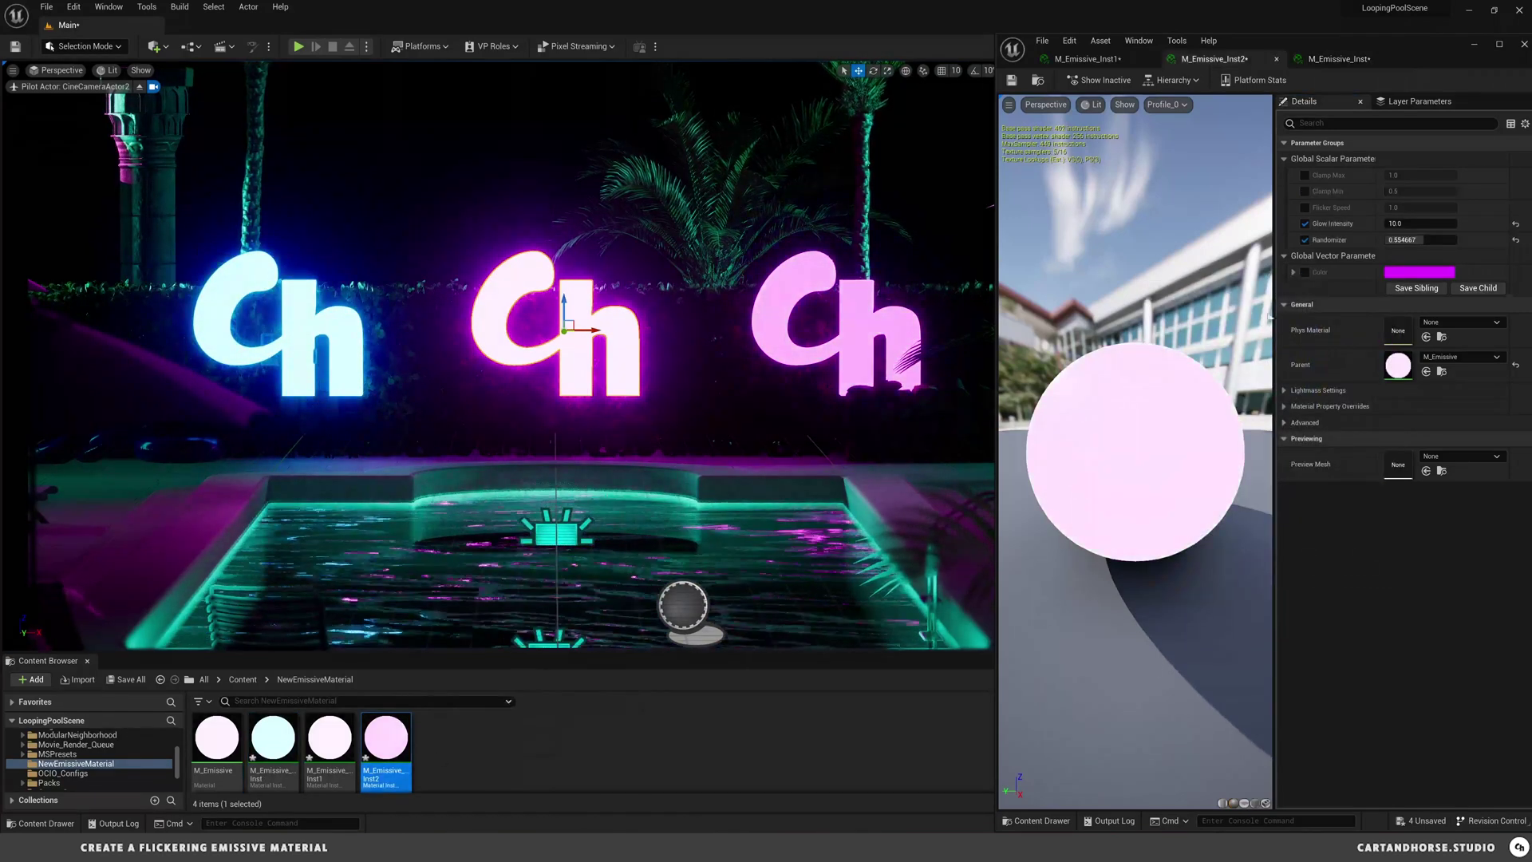
pyautogui.click(1419, 272)
pyautogui.click(1186, 352)
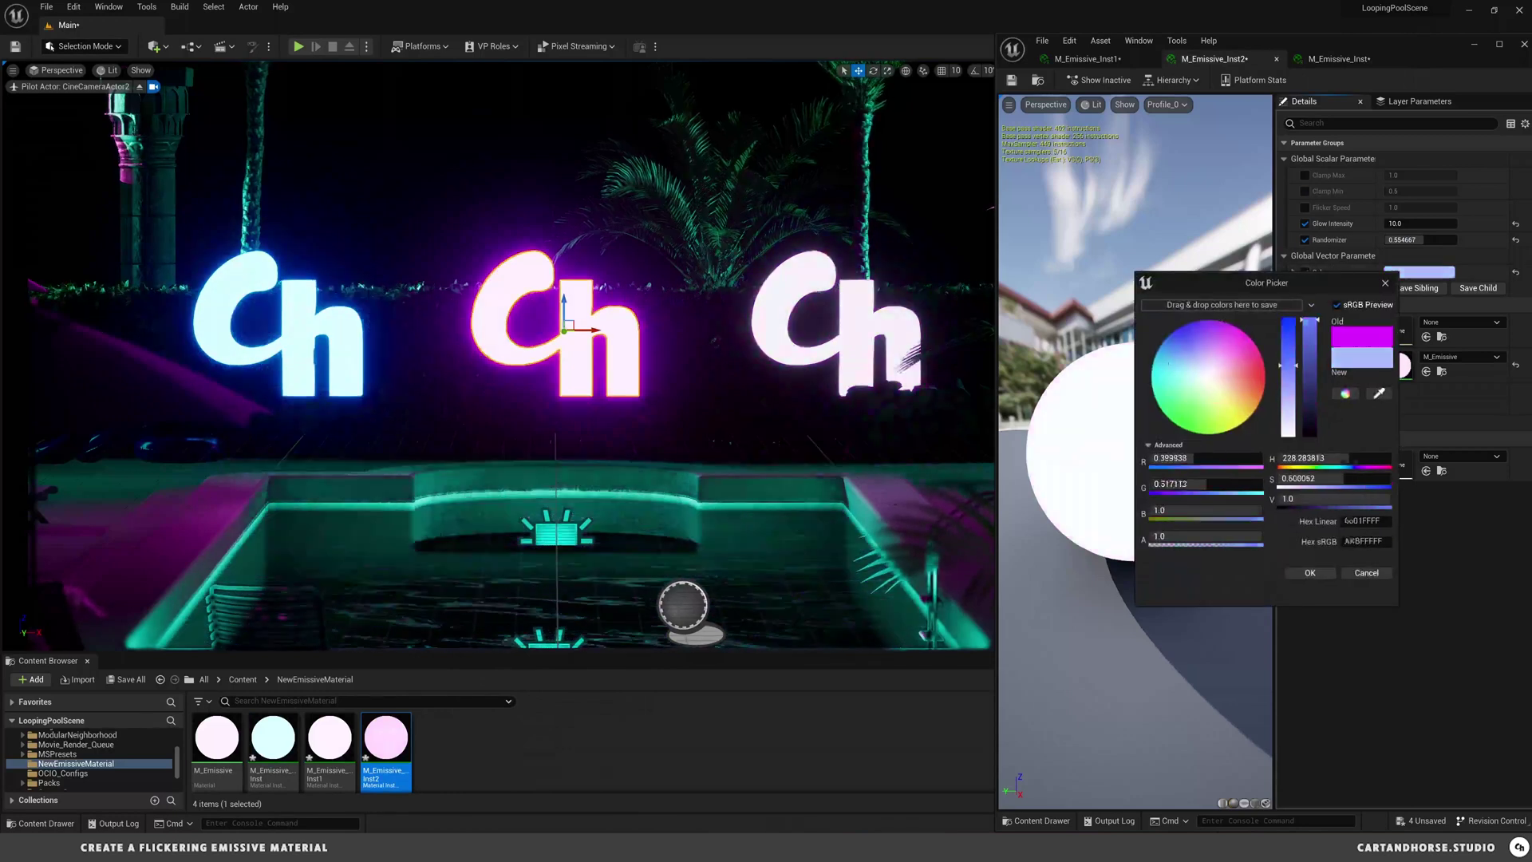
pyautogui.click(1264, 370)
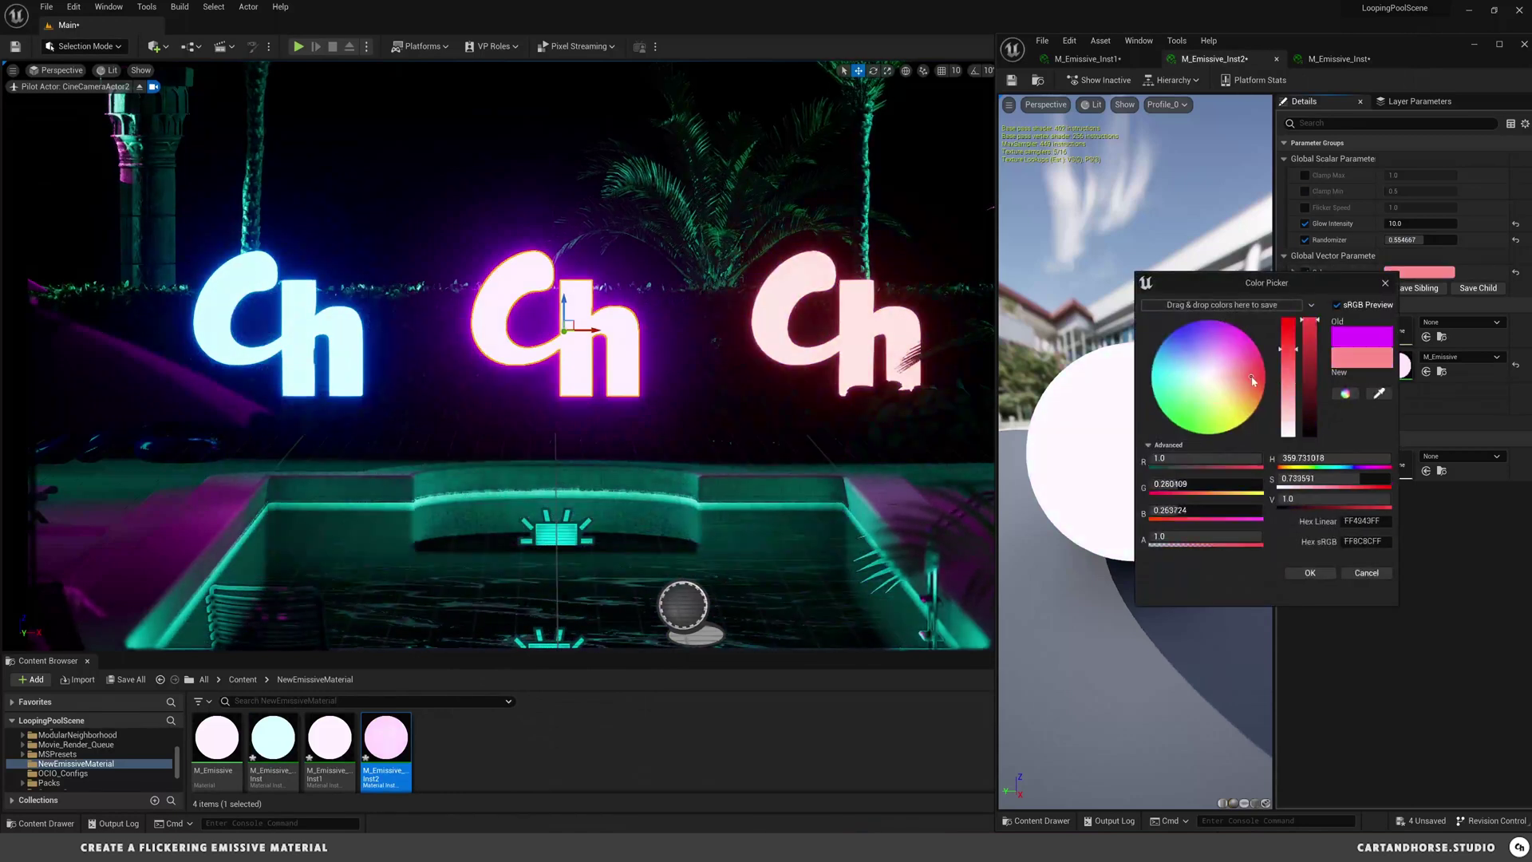
pyautogui.click(1310, 573)
pyautogui.click(720, 766)
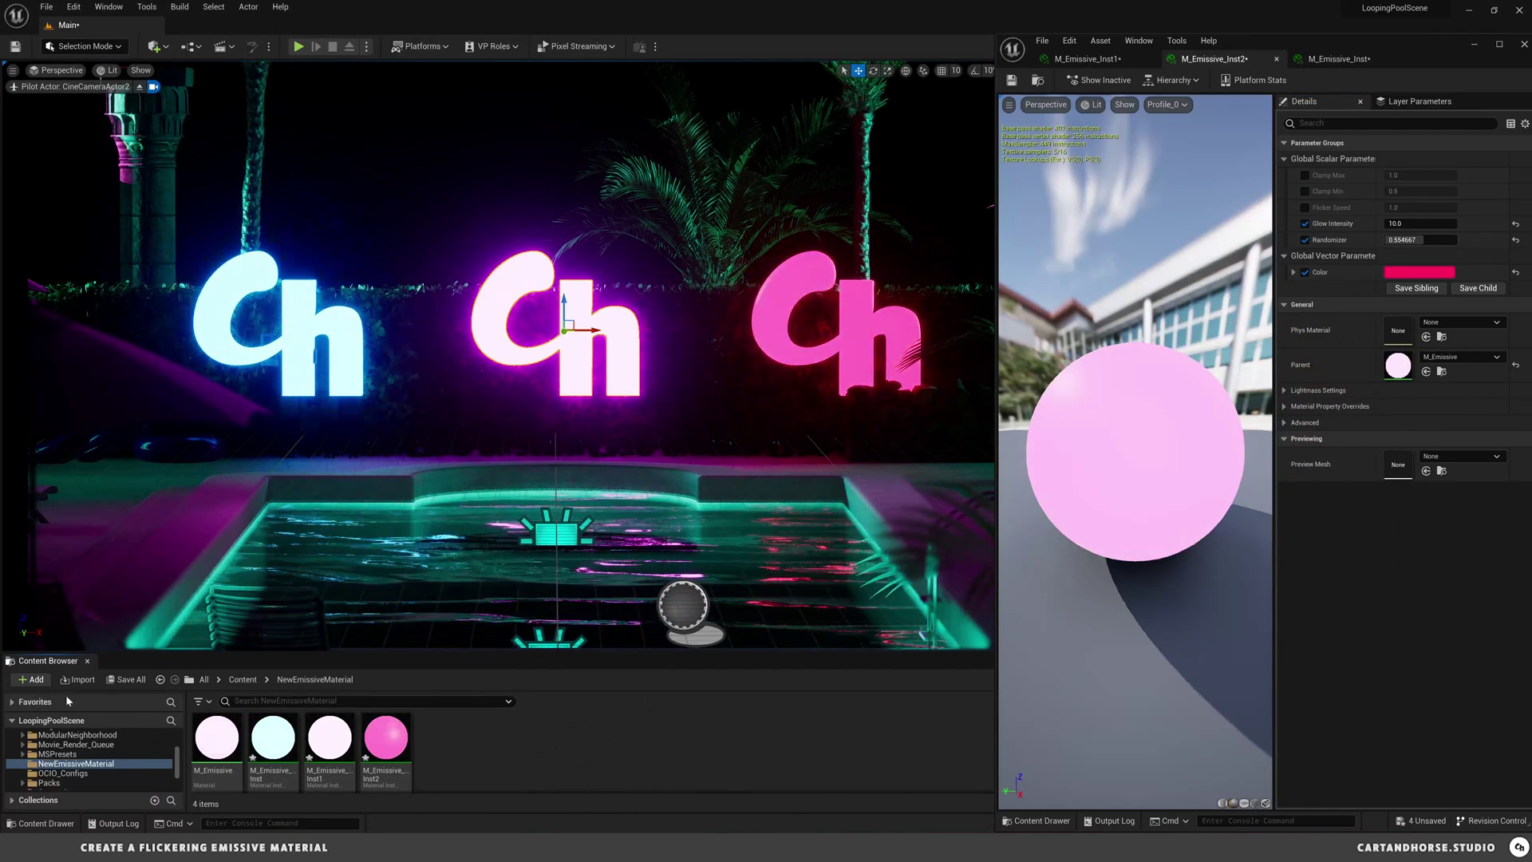
pyautogui.click(126, 679)
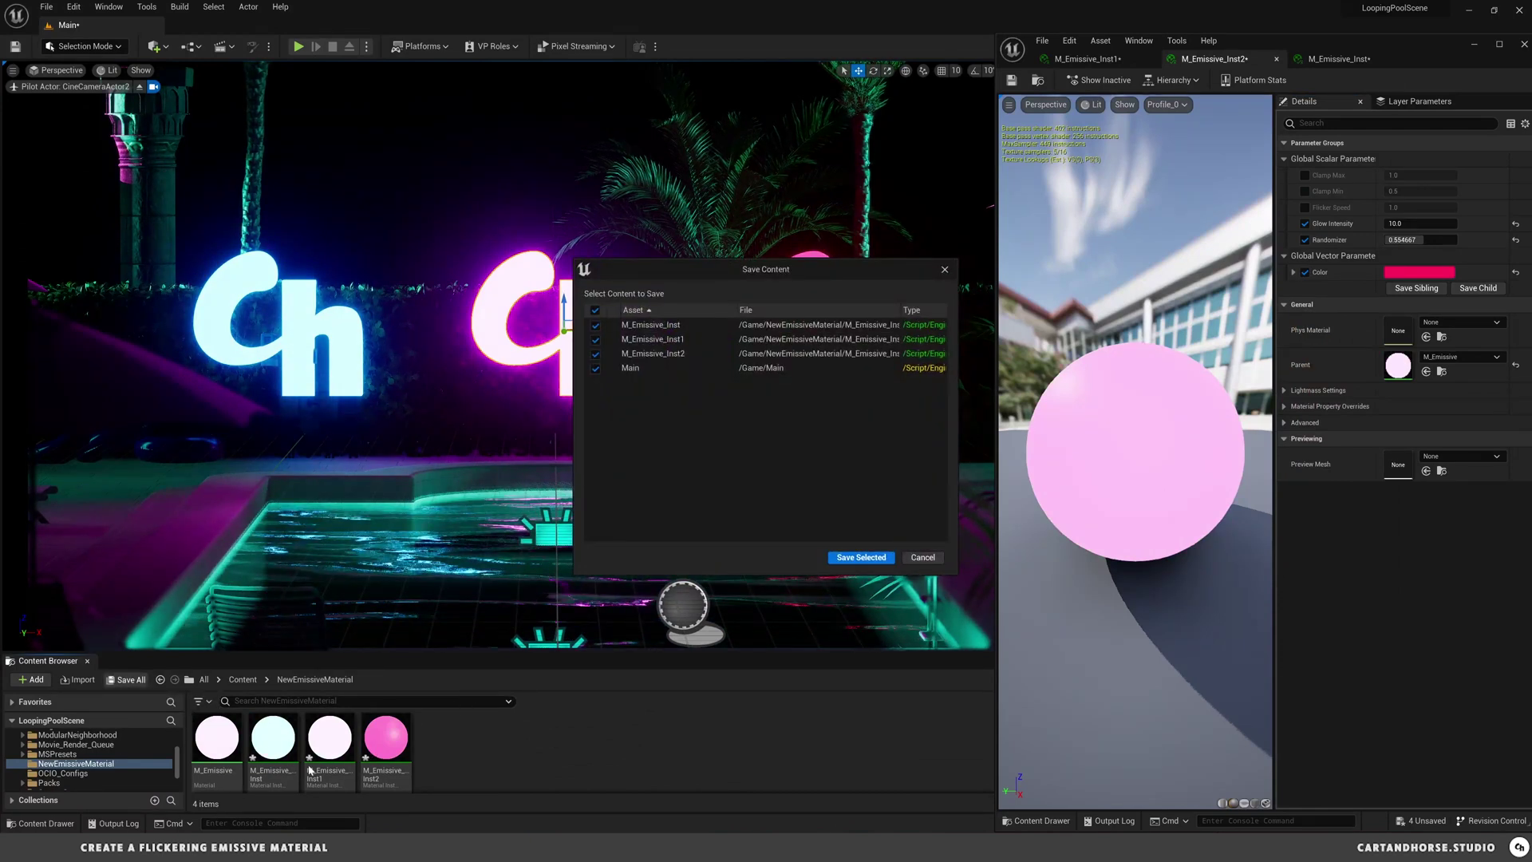
# Step: Save the three emissive instances and the Main level, then close the material instance editor
pyautogui.click(877, 557)
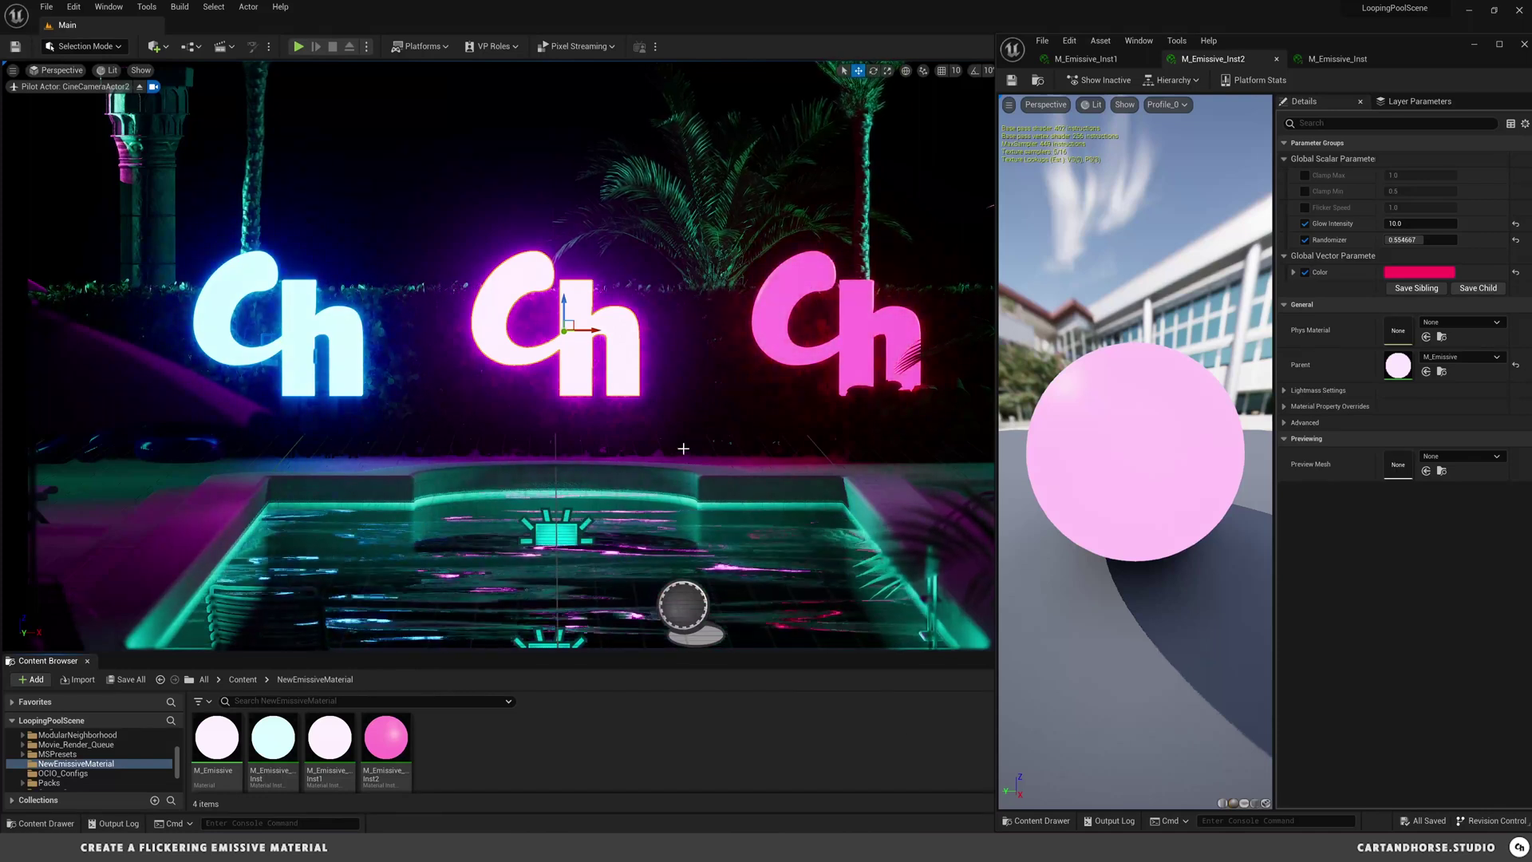
pyautogui.click(1523, 46)
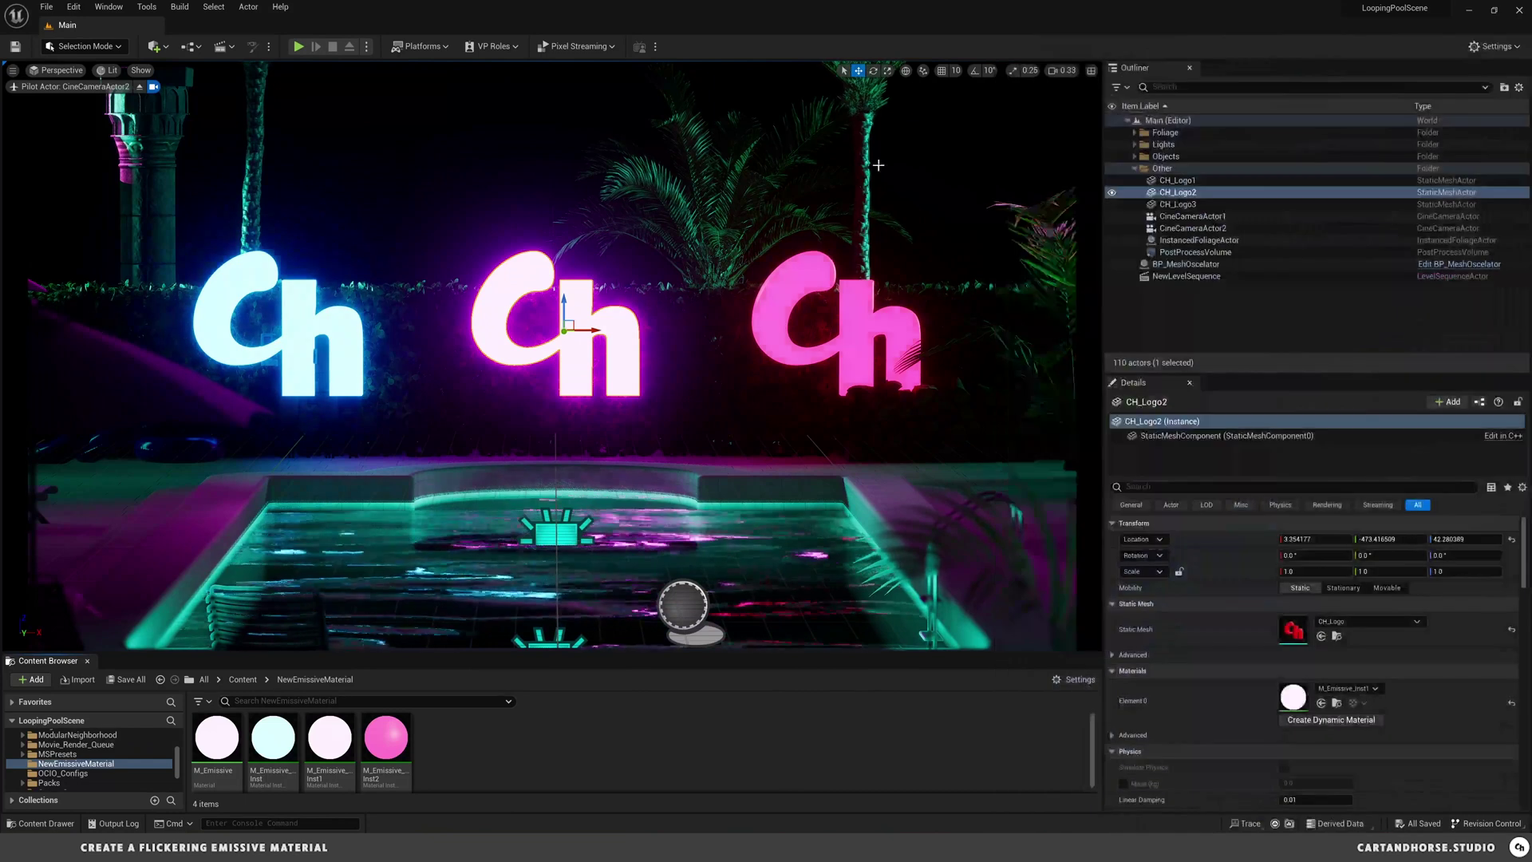
pyautogui.click(157, 46)
# Step: Add a point light and place it beside the pink Ch logo
pyautogui.moveTo(192, 184)
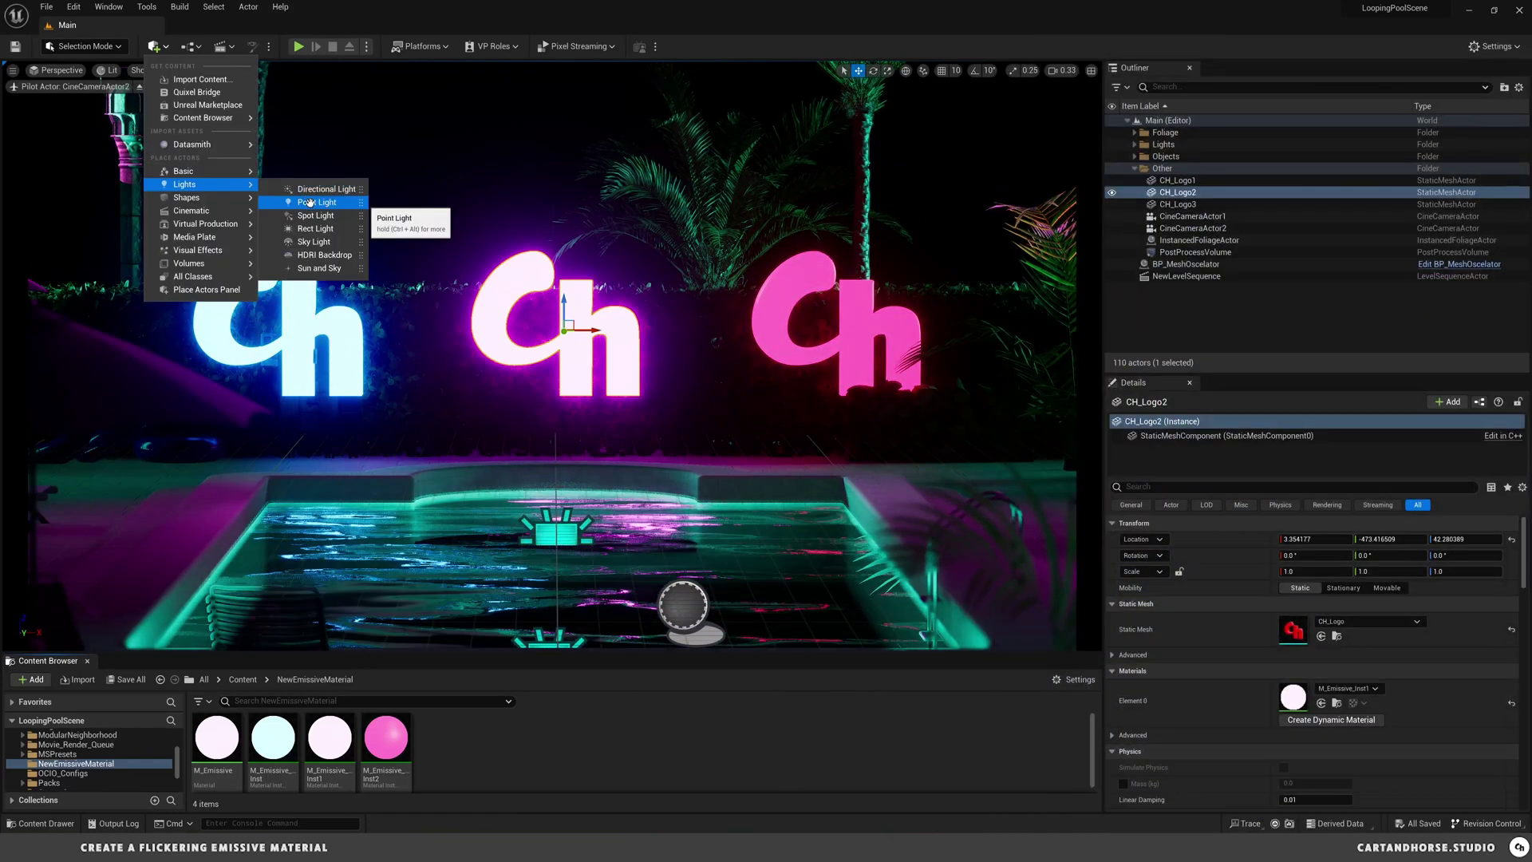
pyautogui.click(310, 202)
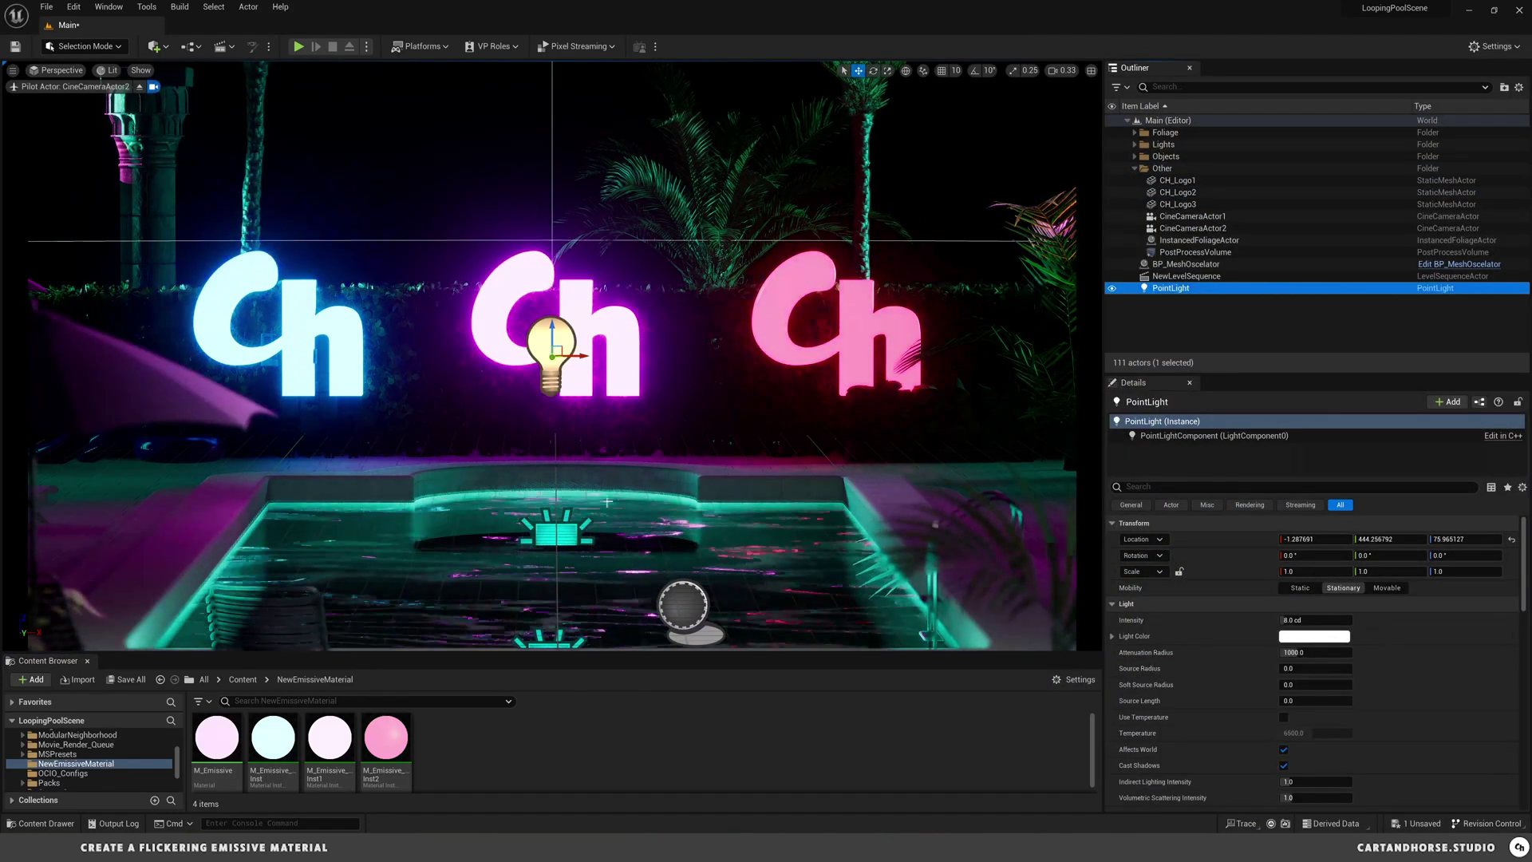
pyautogui.moveTo(552, 355); pyautogui.dragTo(940, 439)
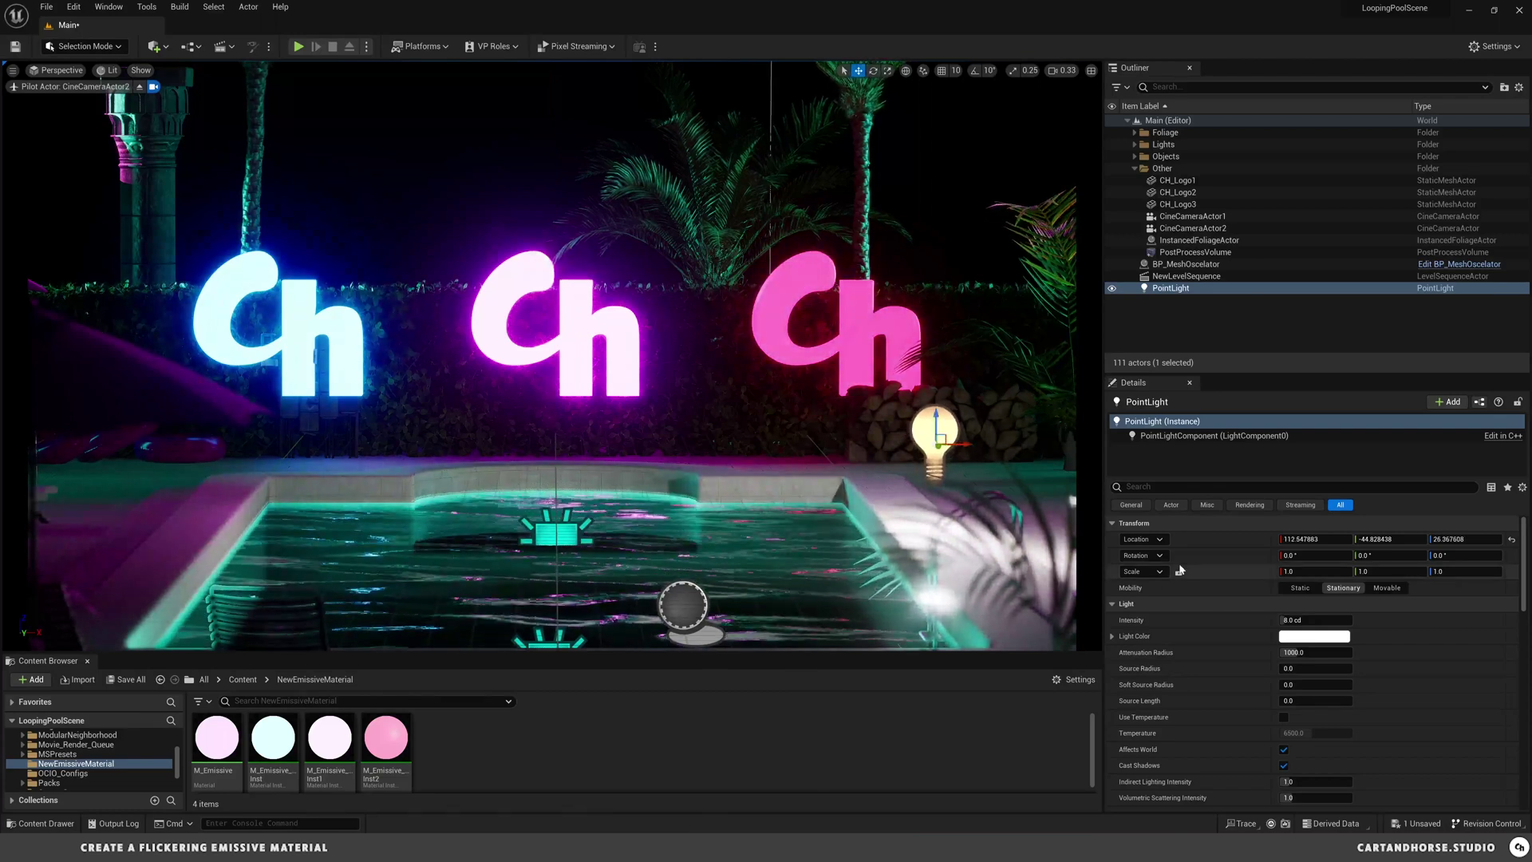
# Step: Make the light blue and assign M_Emissive as its Light Function Material
pyautogui.click(1314, 636)
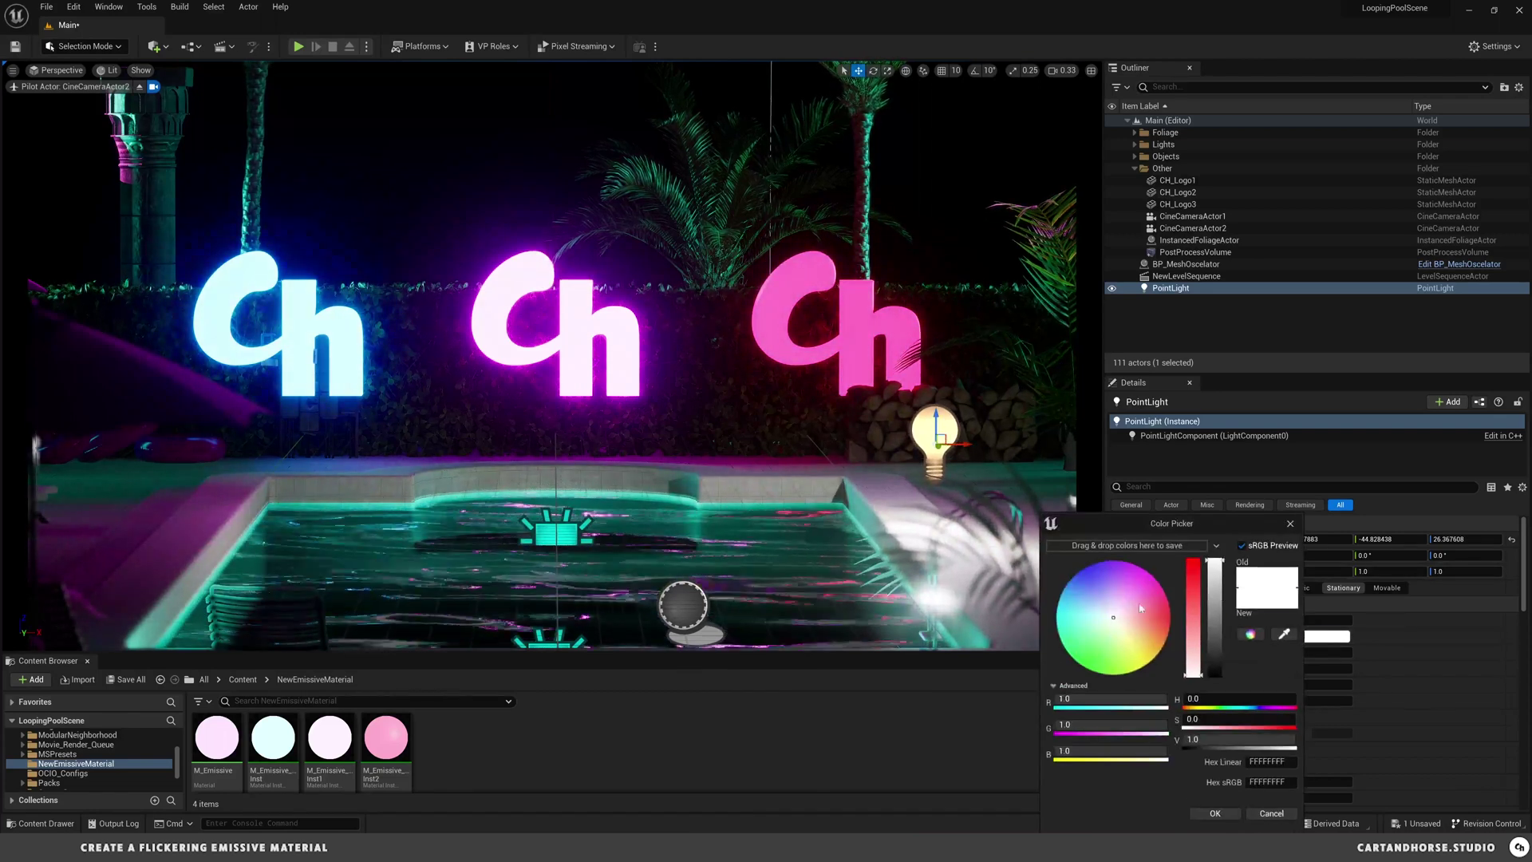
pyautogui.moveTo(1140, 608); pyautogui.dragTo(1091, 569)
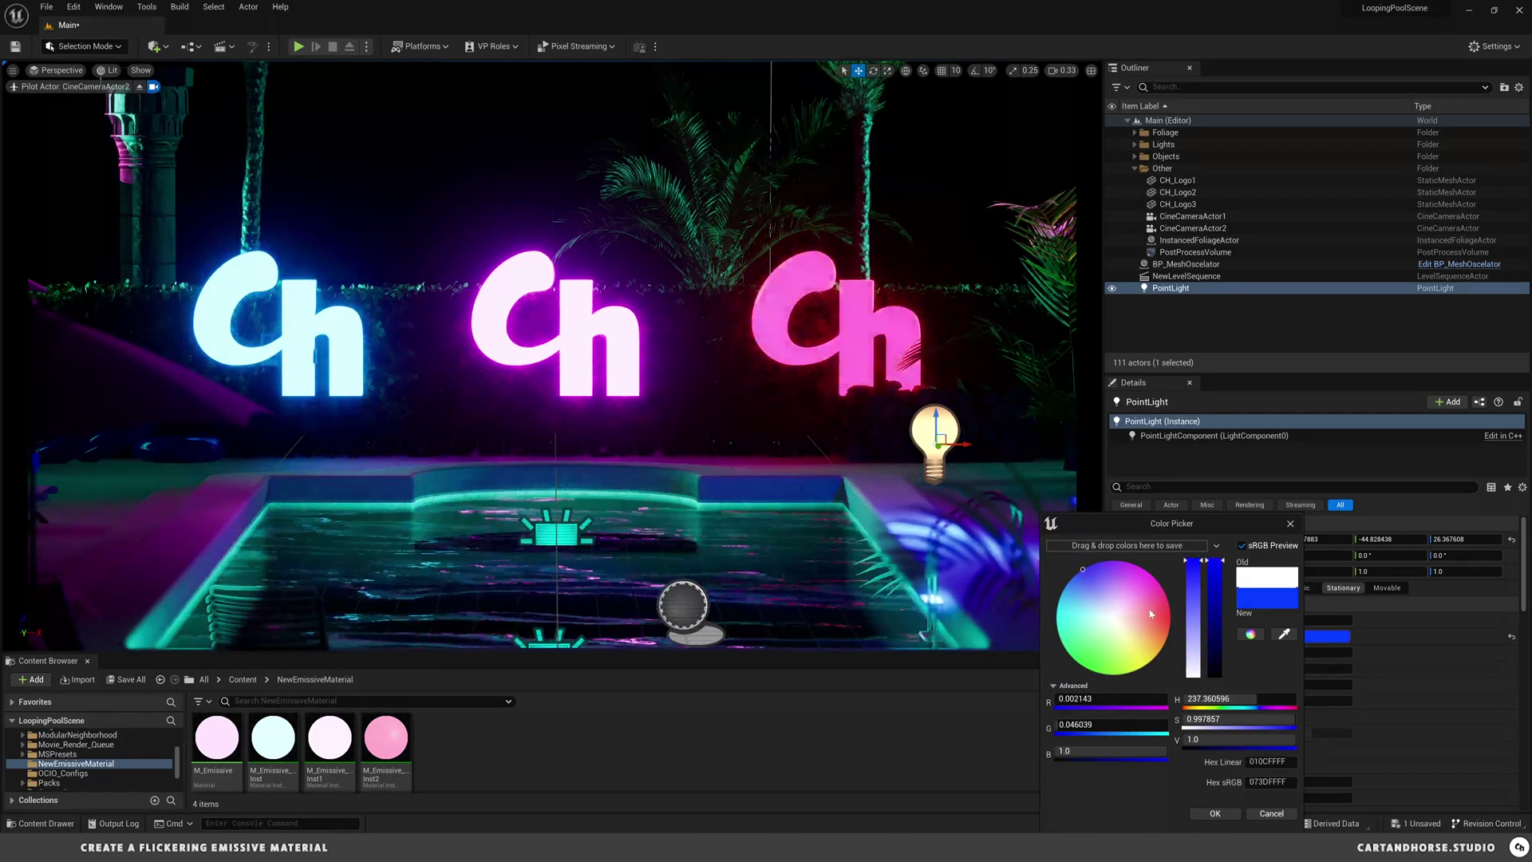
pyautogui.click(1214, 813)
pyautogui.scroll(-8, 1223, 597)
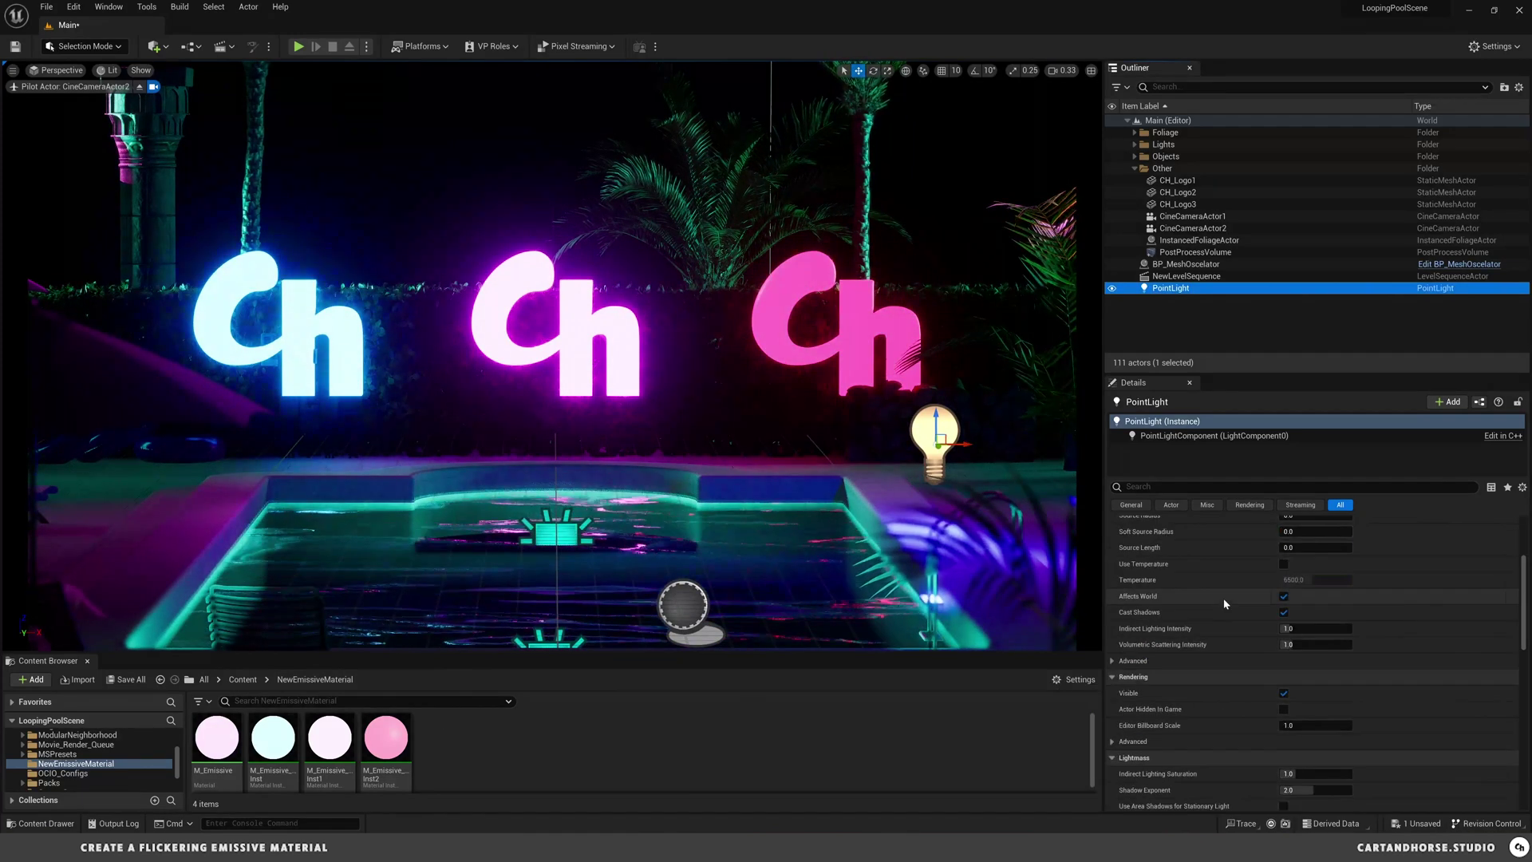
pyautogui.scroll(-1, 1223, 608)
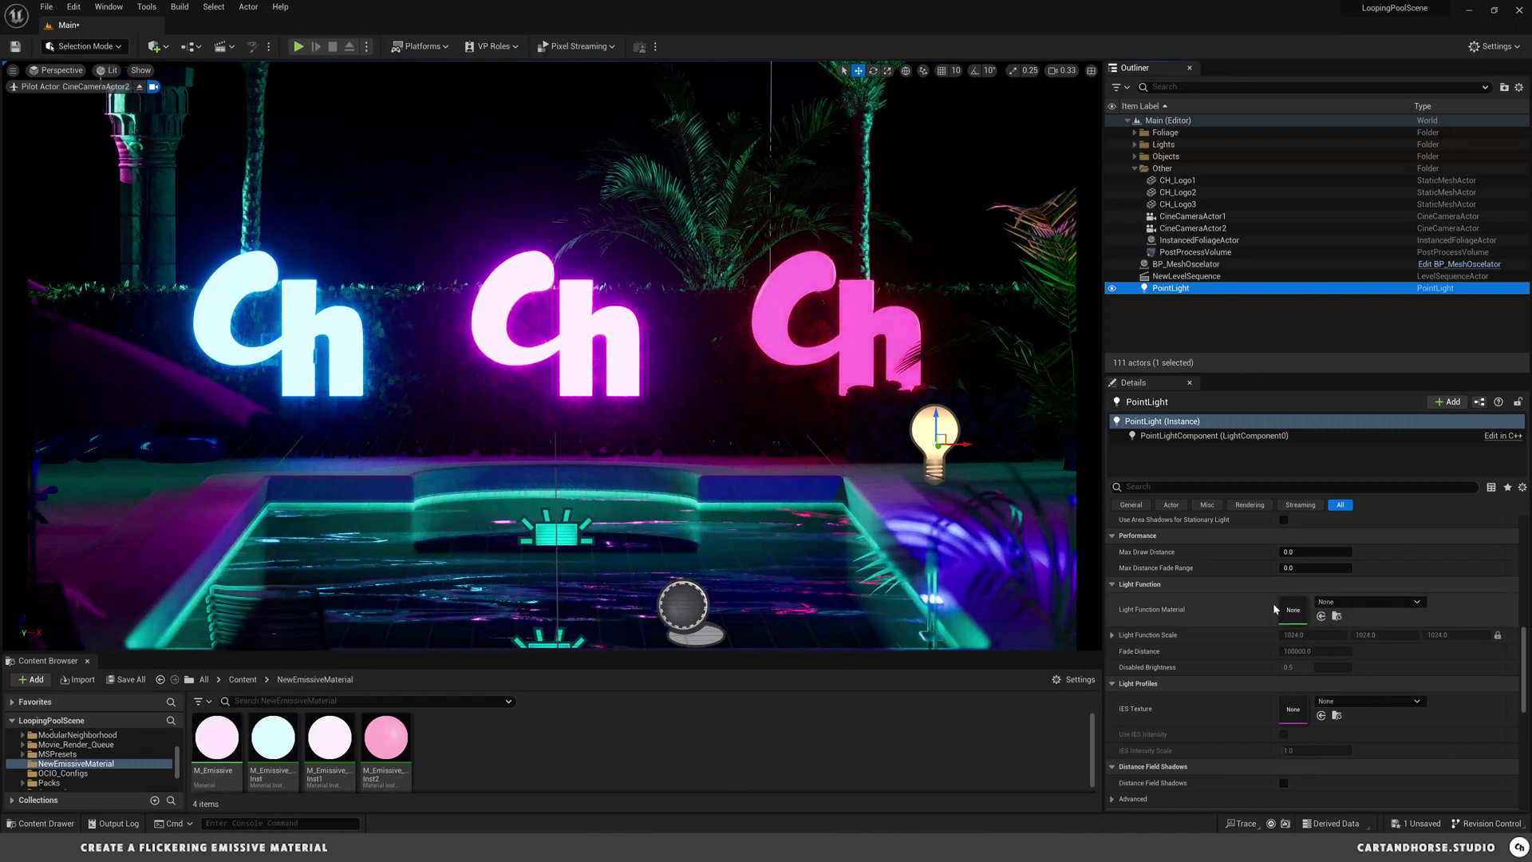
pyautogui.moveTo(216, 737); pyautogui.dragTo(1180, 648)
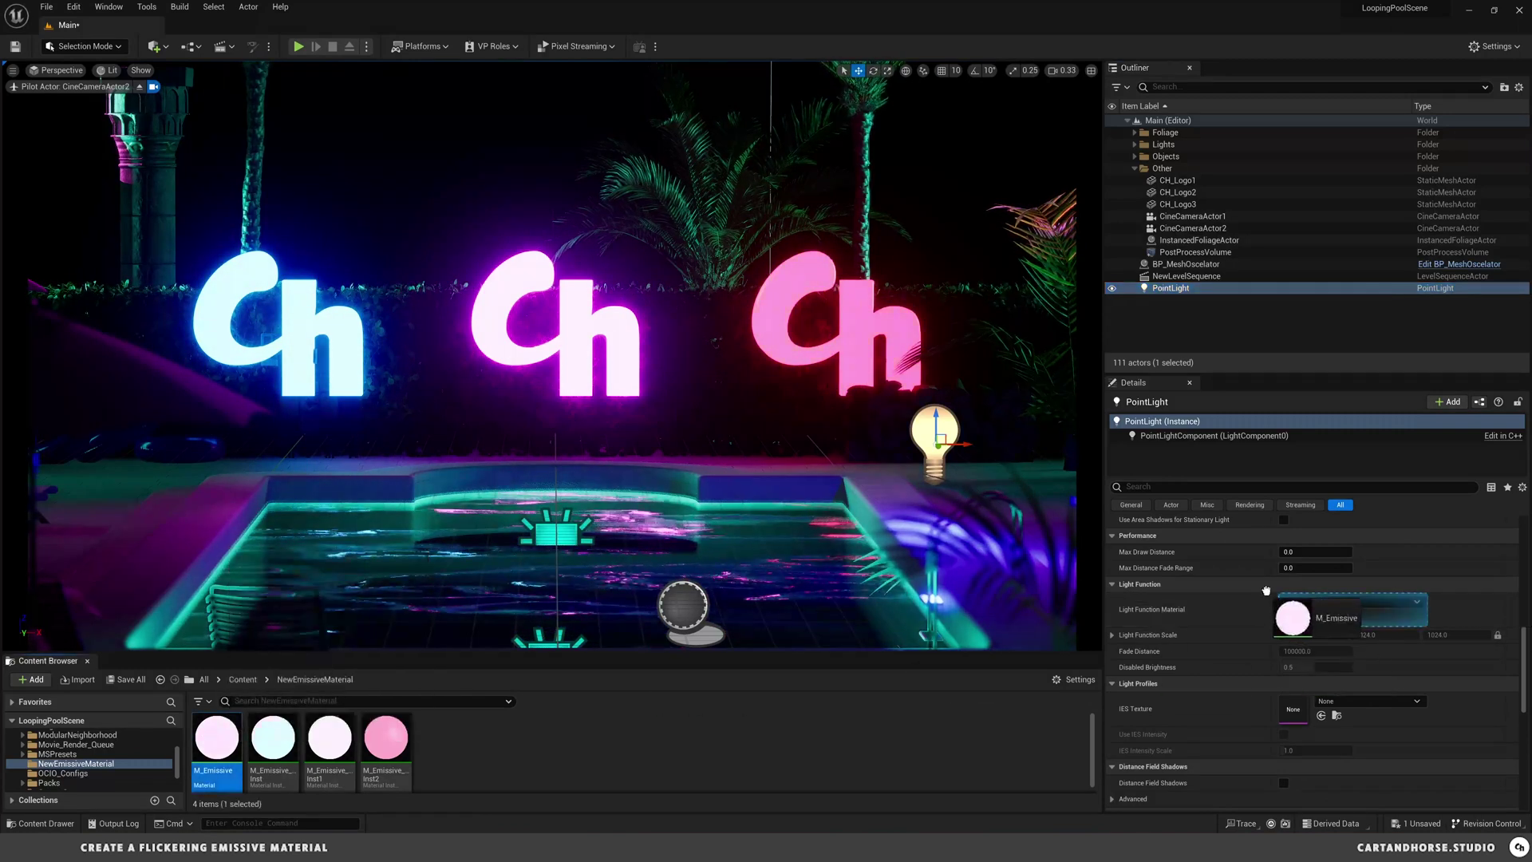
pyautogui.moveTo(1266, 590); pyautogui.dragTo(1293, 611)
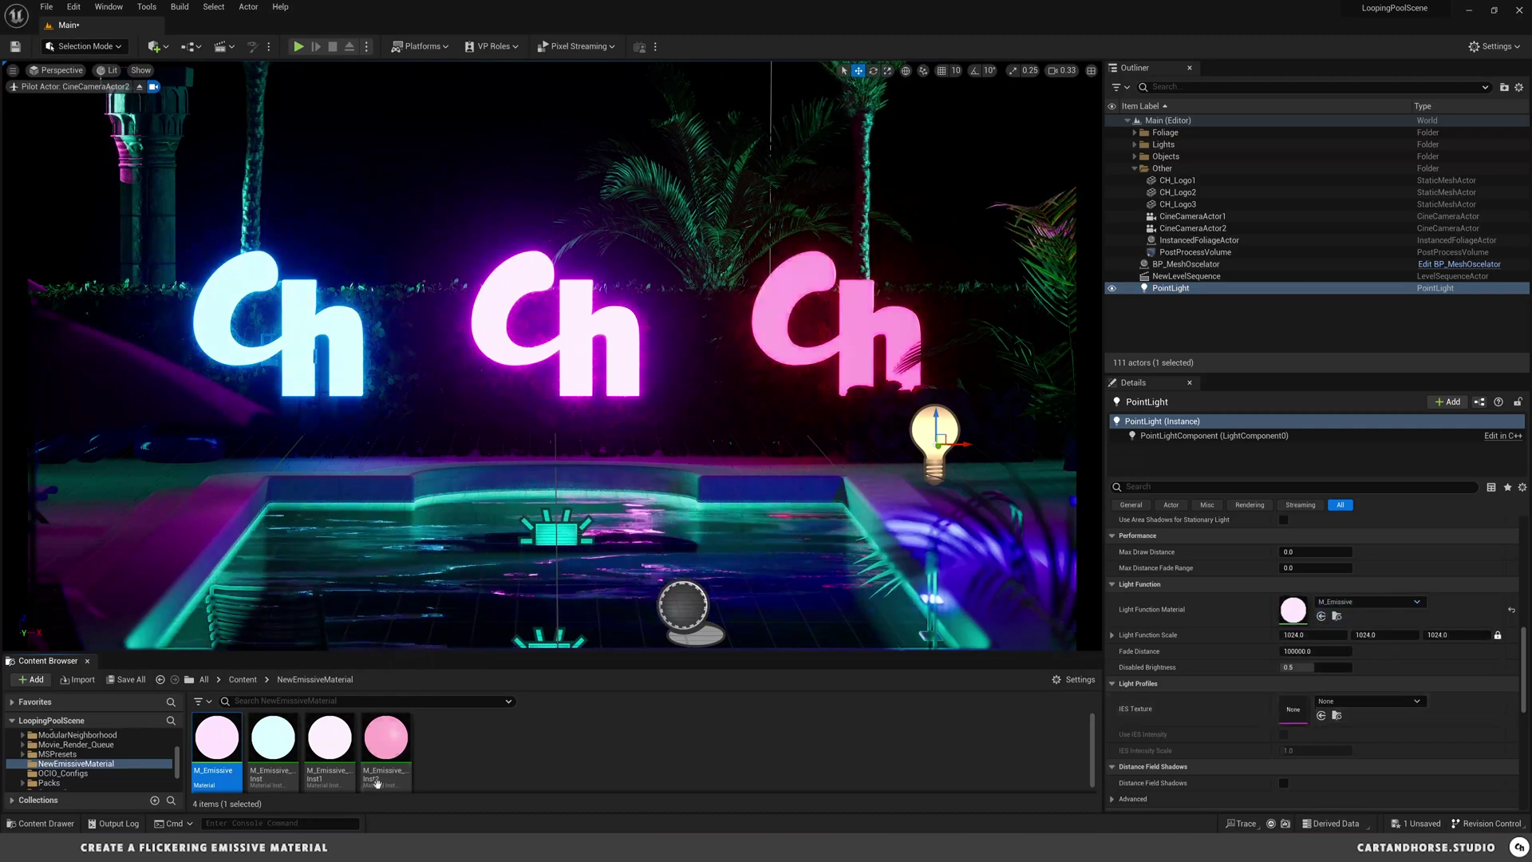
pyautogui.rightClick(227, 738)
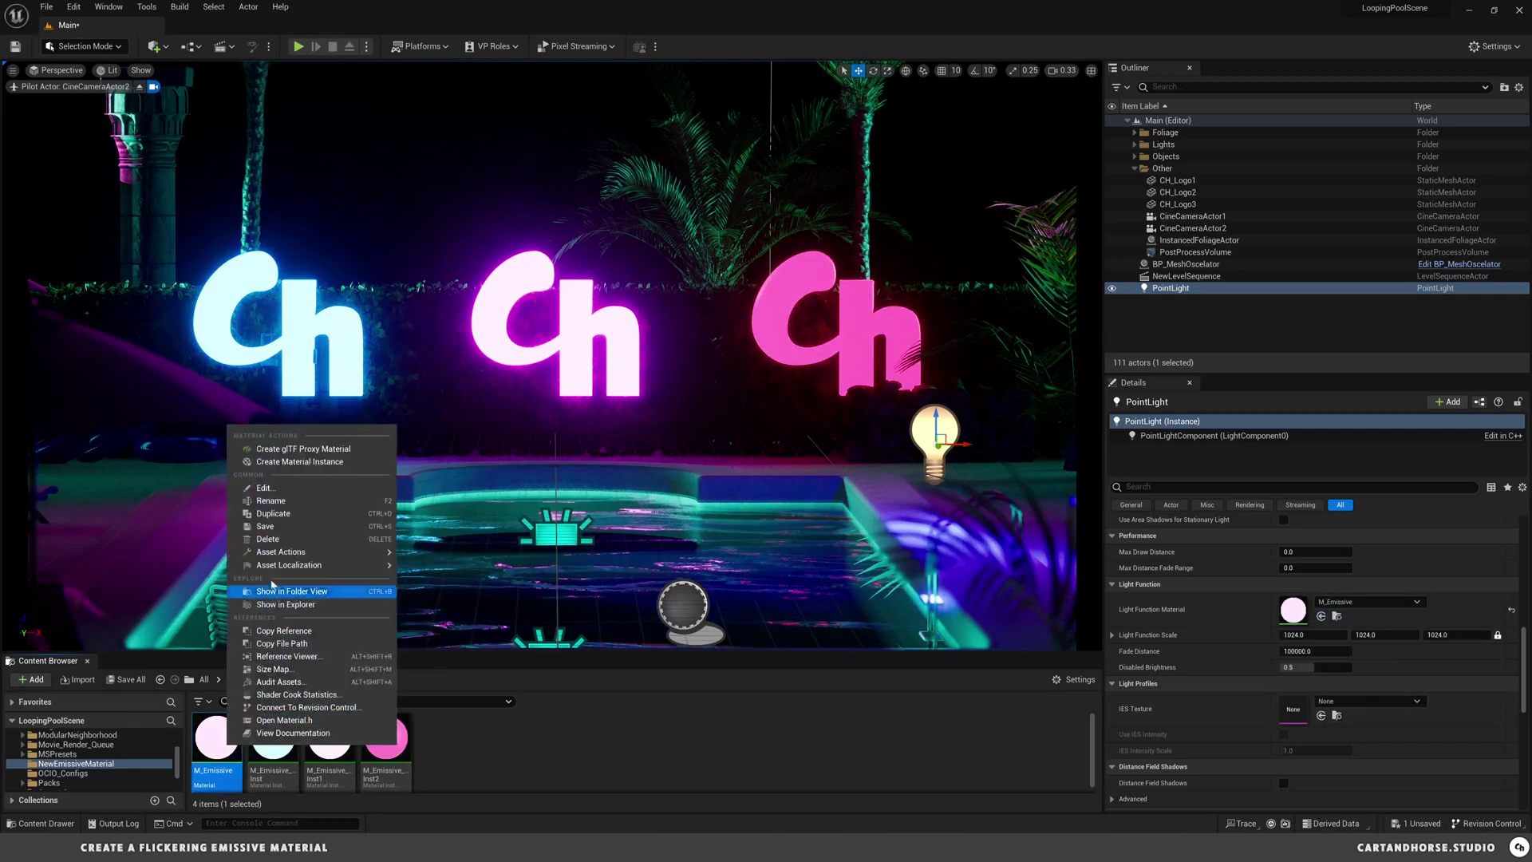
# Step: Duplicate the M_Emissive material and name the copy M-LF_Emissive1
pyautogui.click(287, 515)
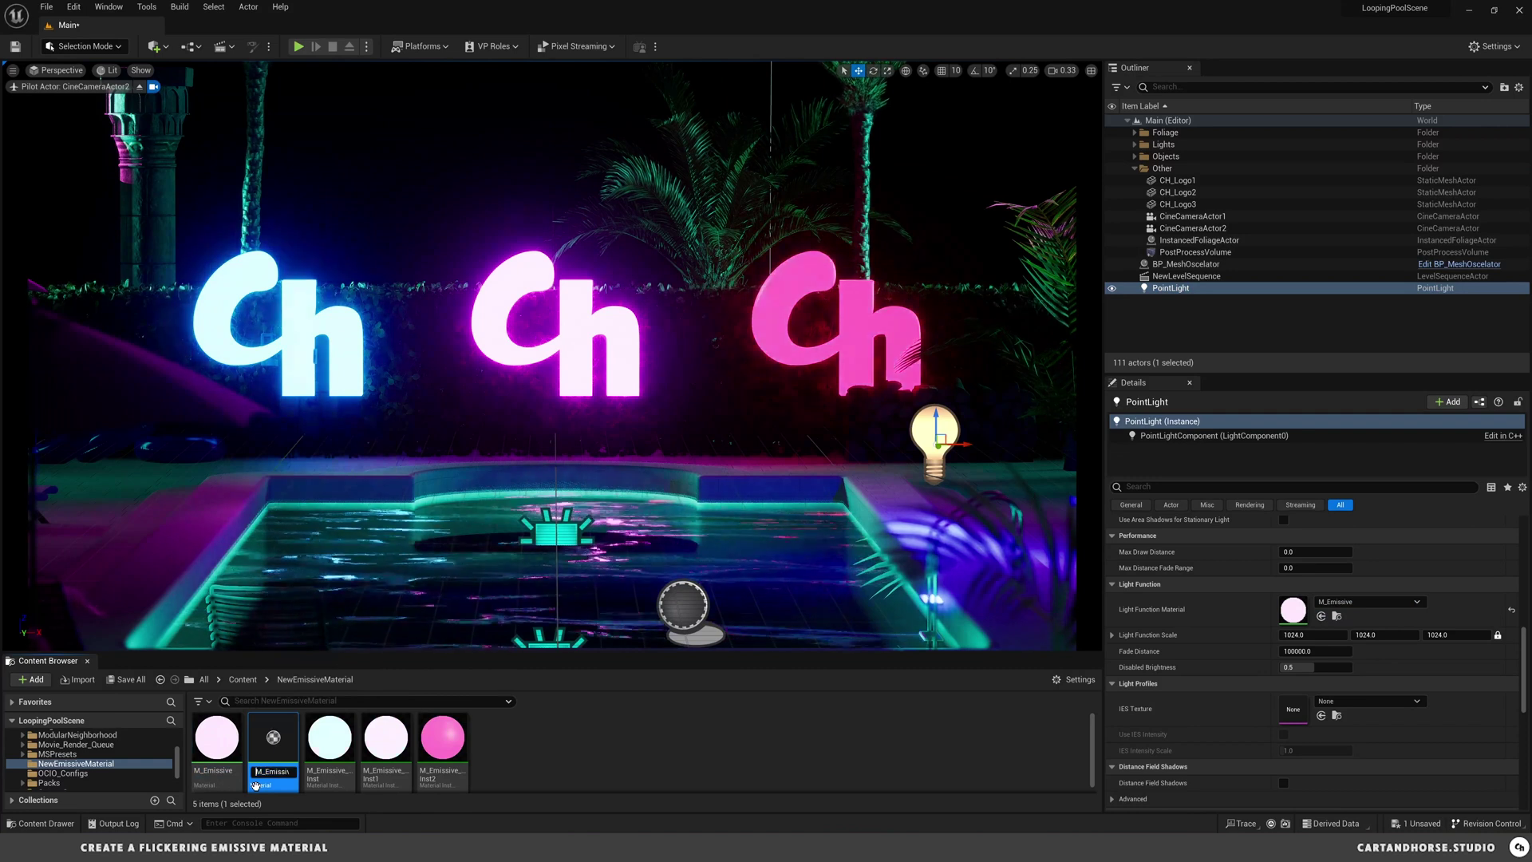
pyautogui.write('M_Emissiv')
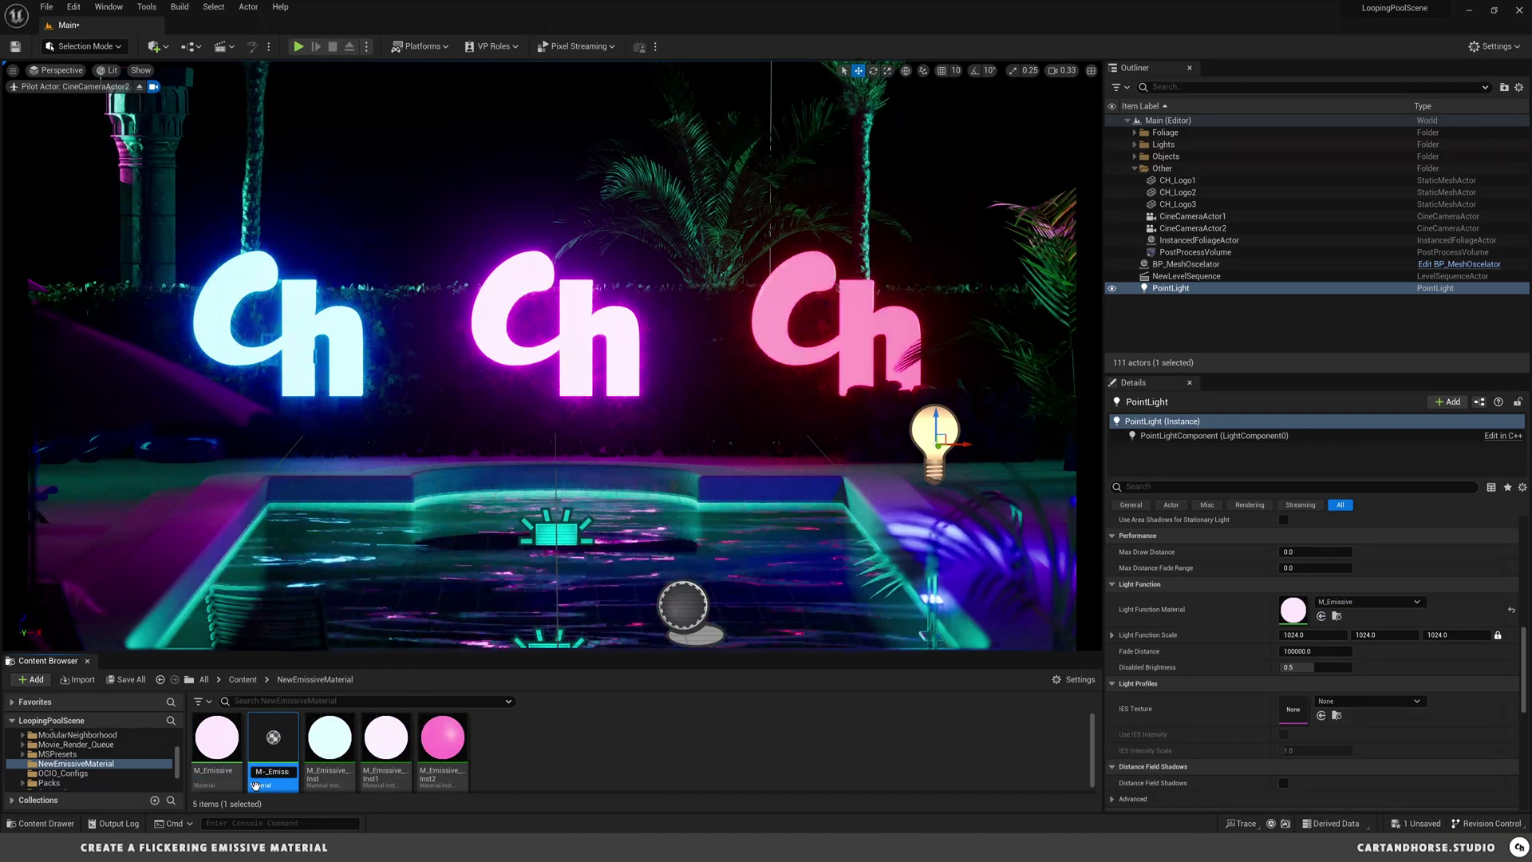
pyautogui.press('Return')
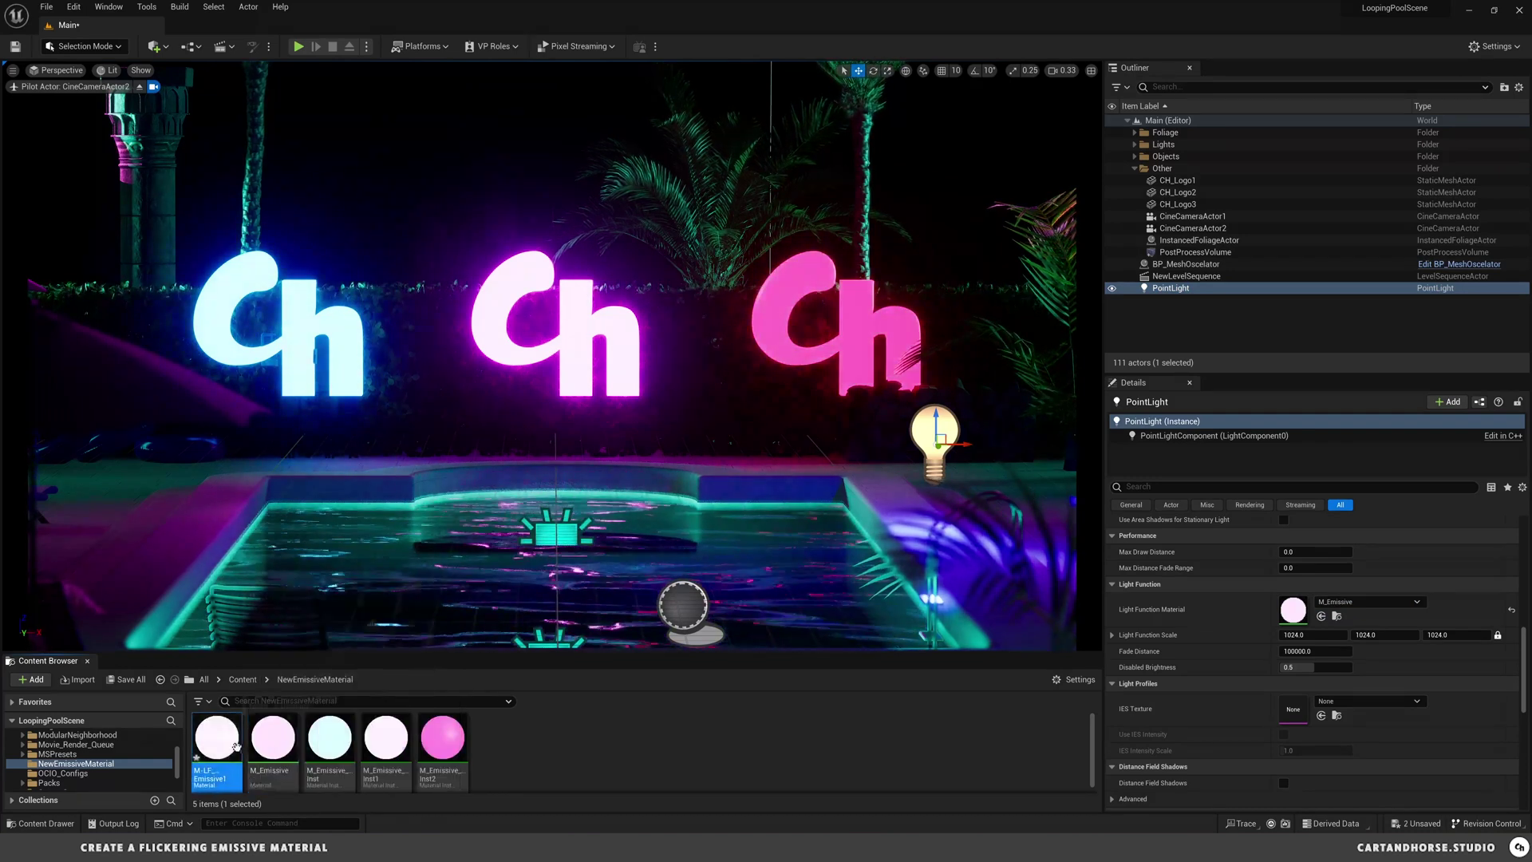
# Step: Set M-LF_Emissive1's Material Domain to Light Function and save it
pyautogui.doubleClick(211, 732)
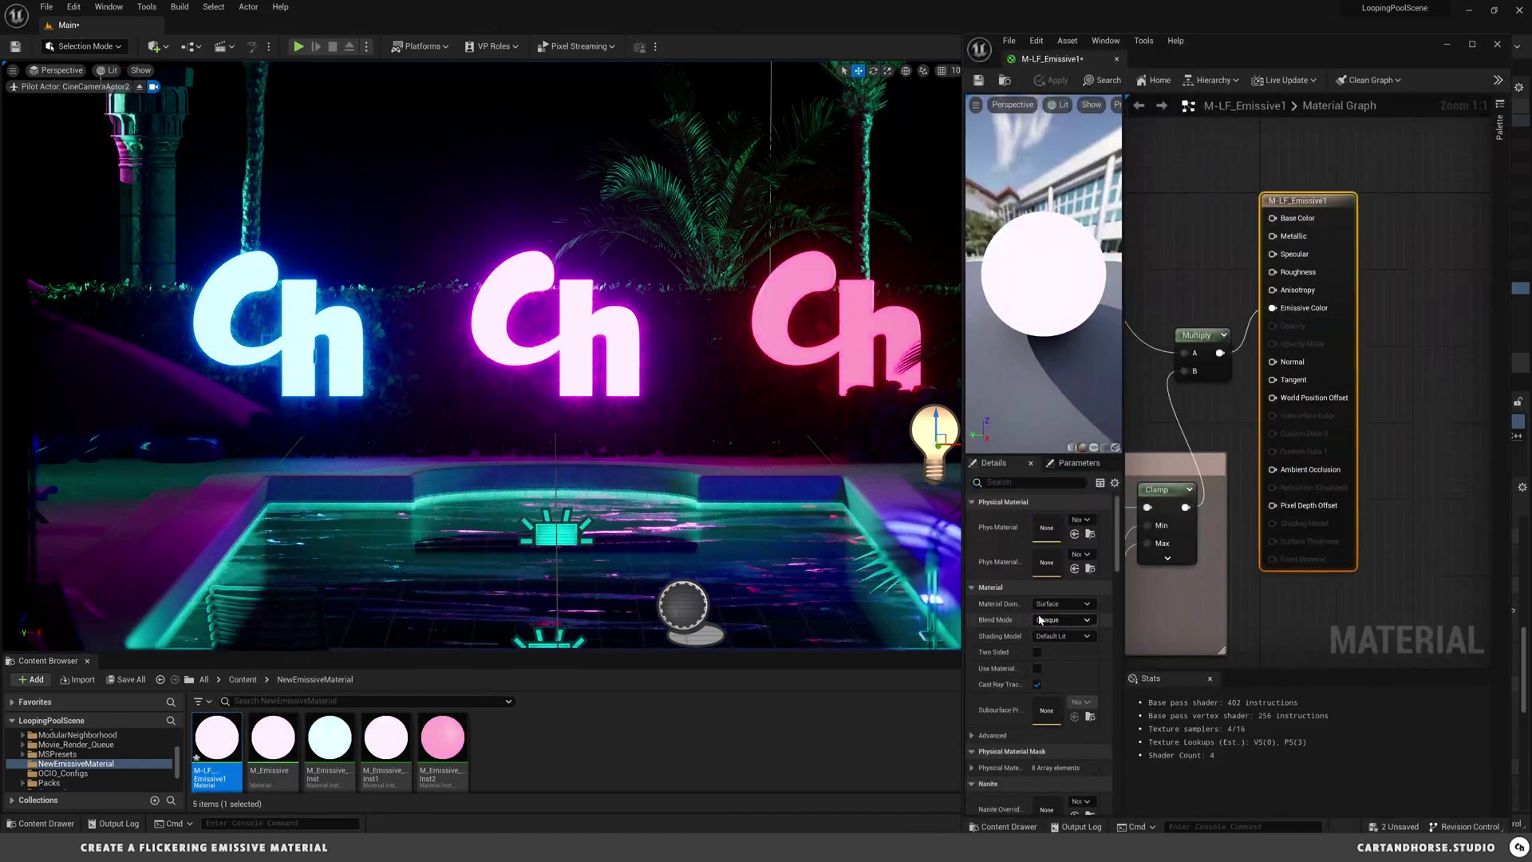
pyautogui.click(1085, 604)
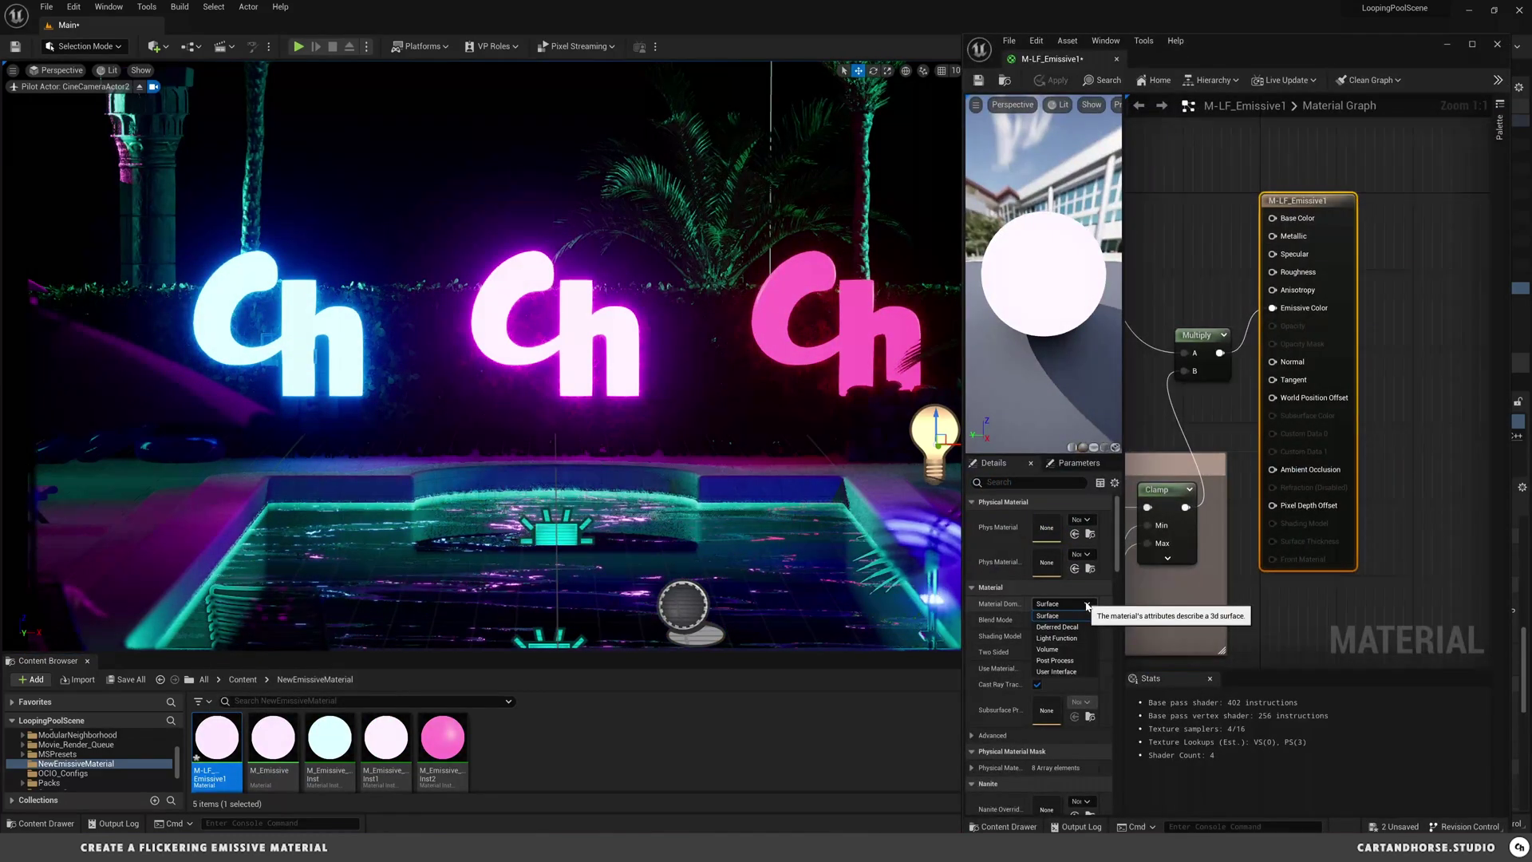
pyautogui.click(1057, 639)
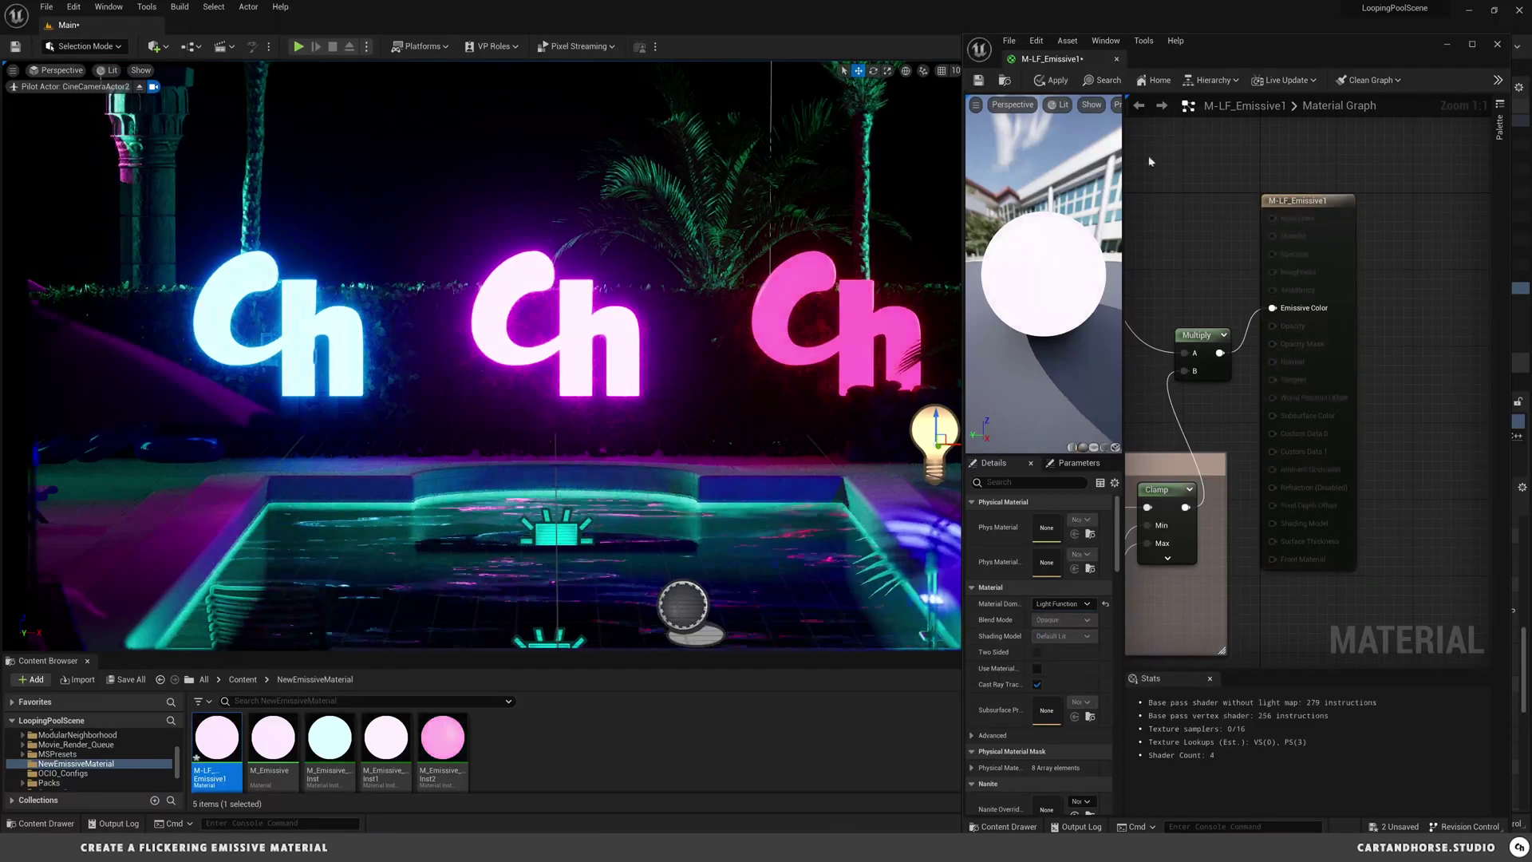
pyautogui.click(979, 83)
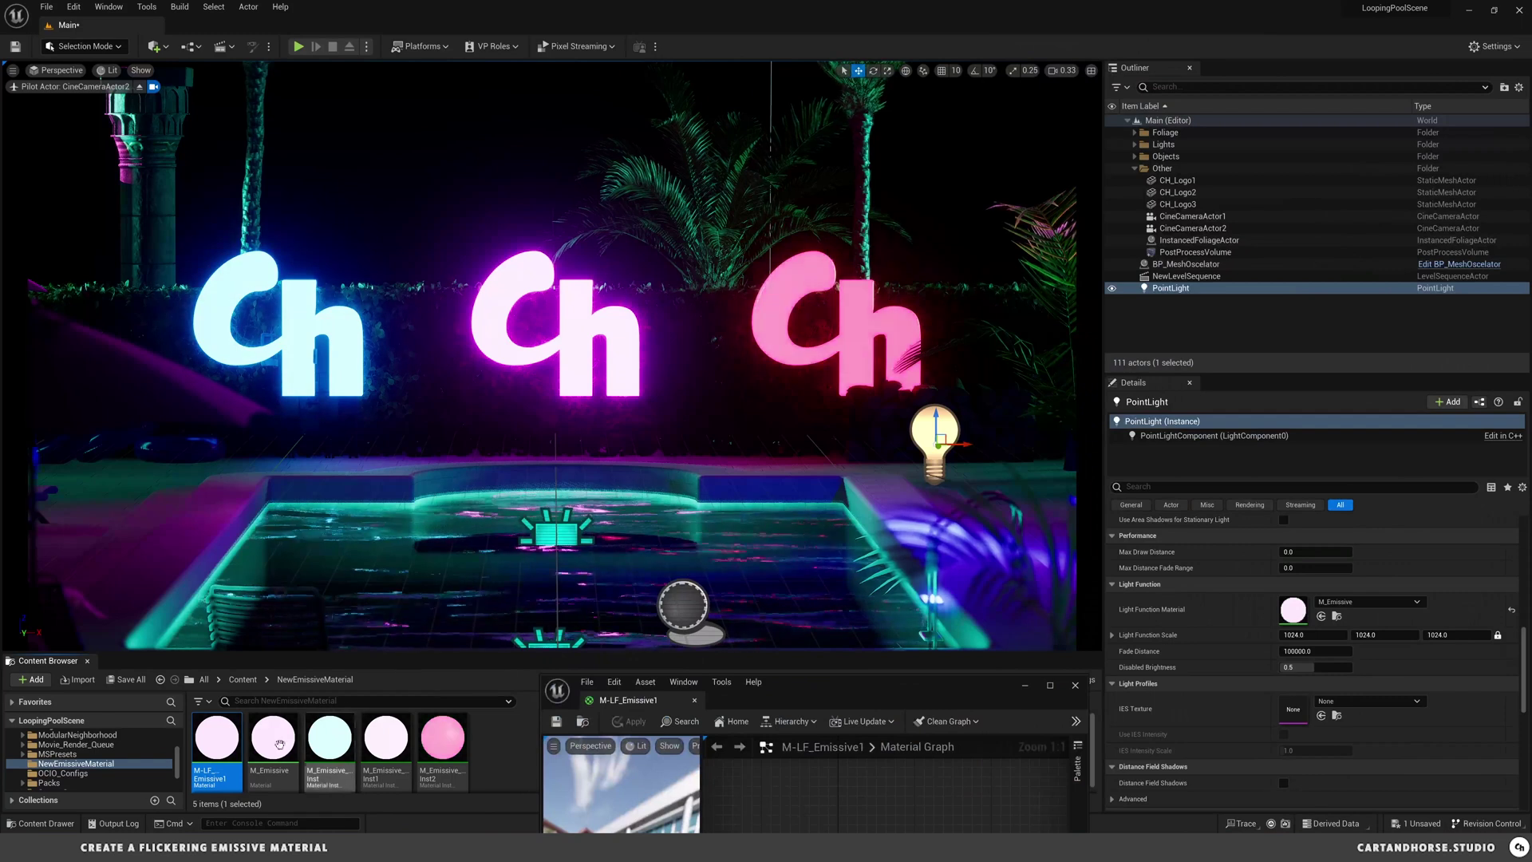
# Step: Assign M-LF_Emissive1 as the point light's Light Function Material
pyautogui.moveTo(216, 738); pyautogui.dragTo(1217, 616)
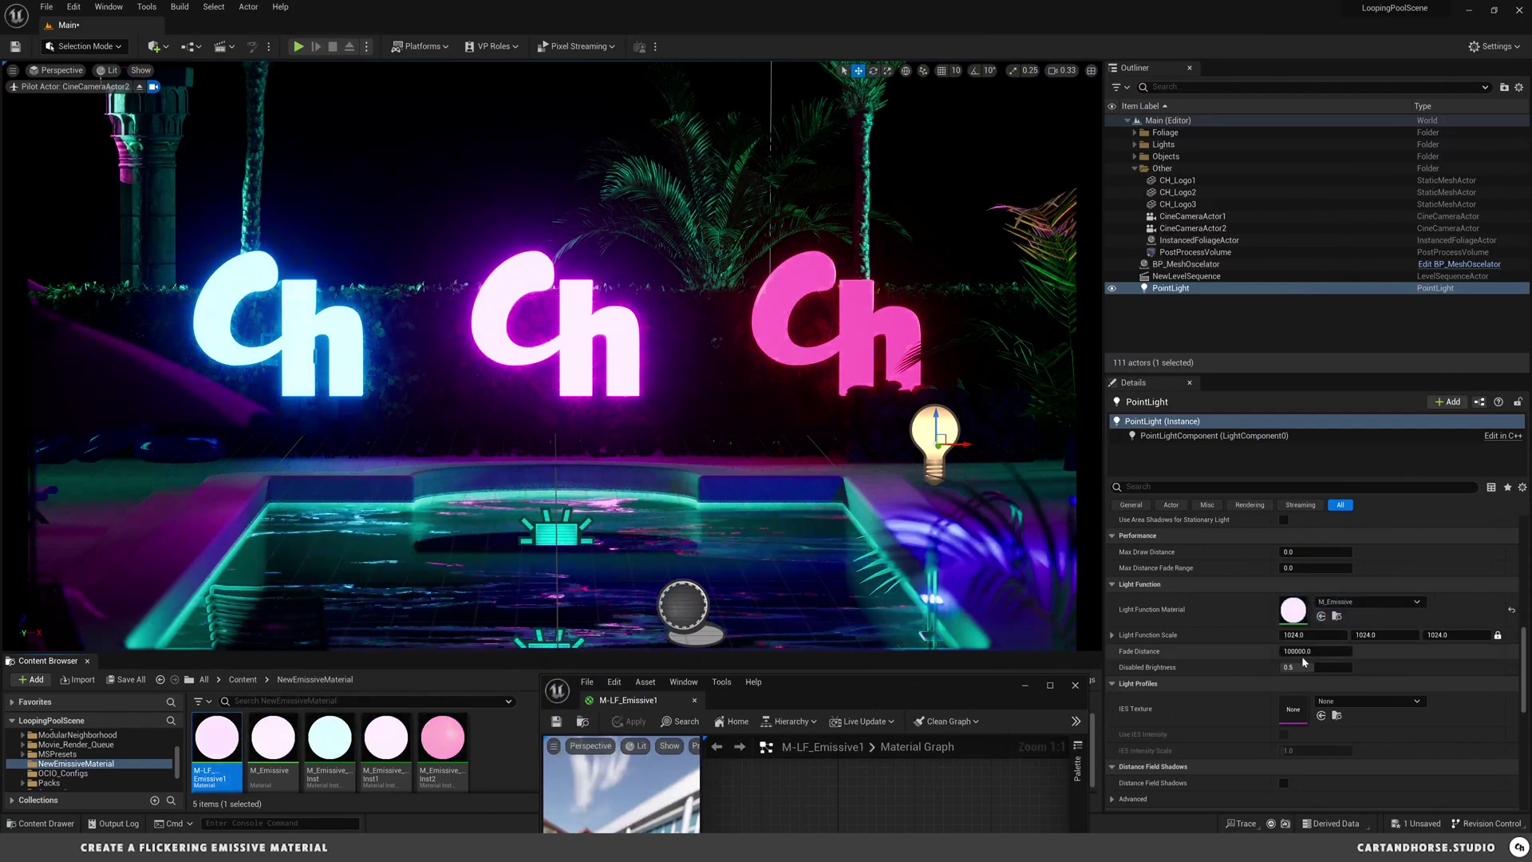
pyautogui.moveTo(236, 762); pyautogui.dragTo(1227, 673)
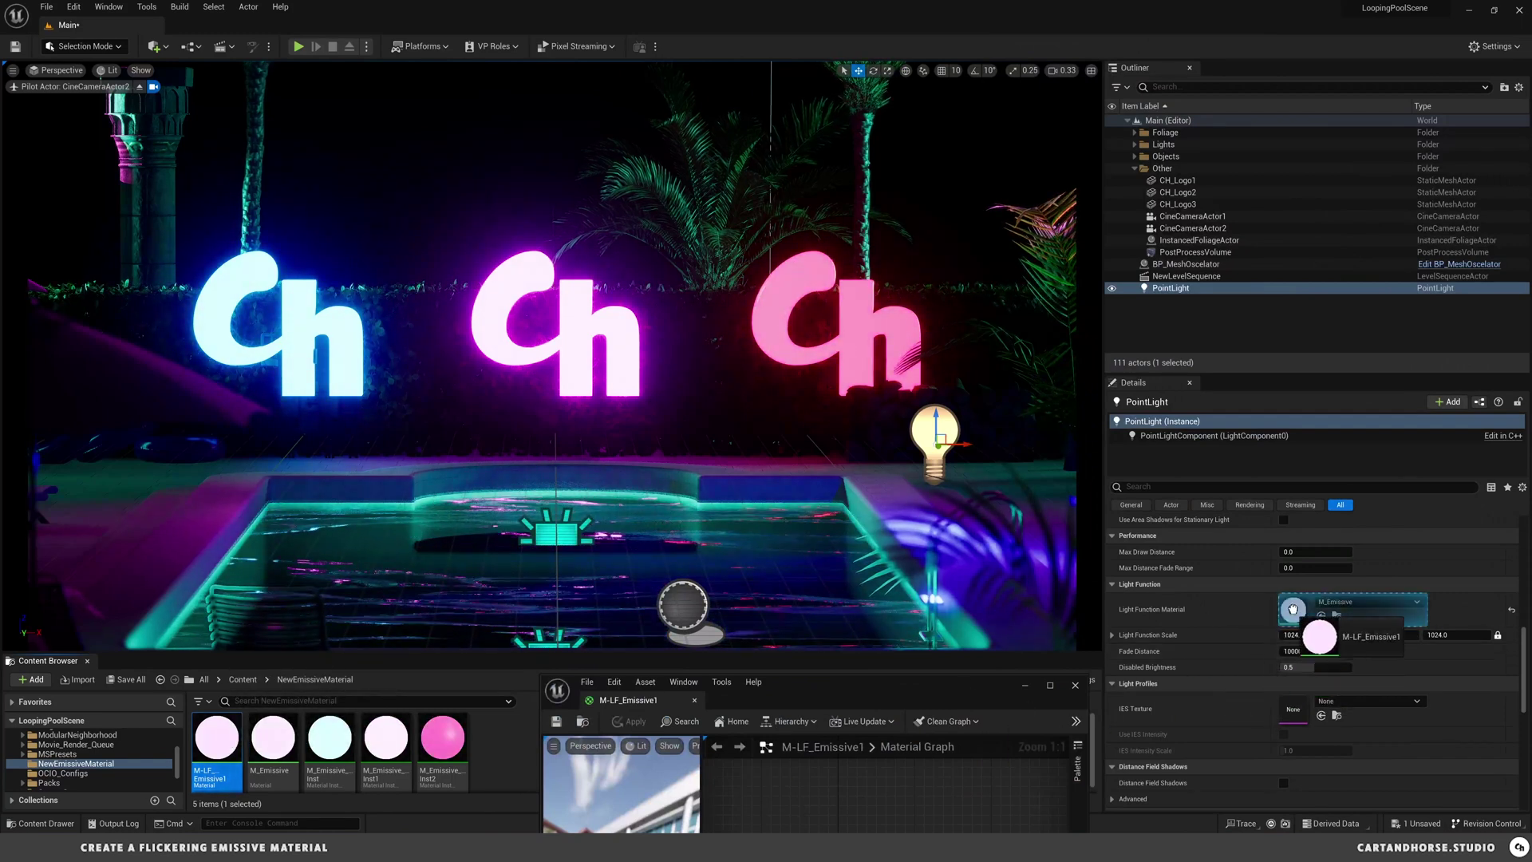
pyautogui.moveTo(1293, 609); pyautogui.dragTo(1294, 613)
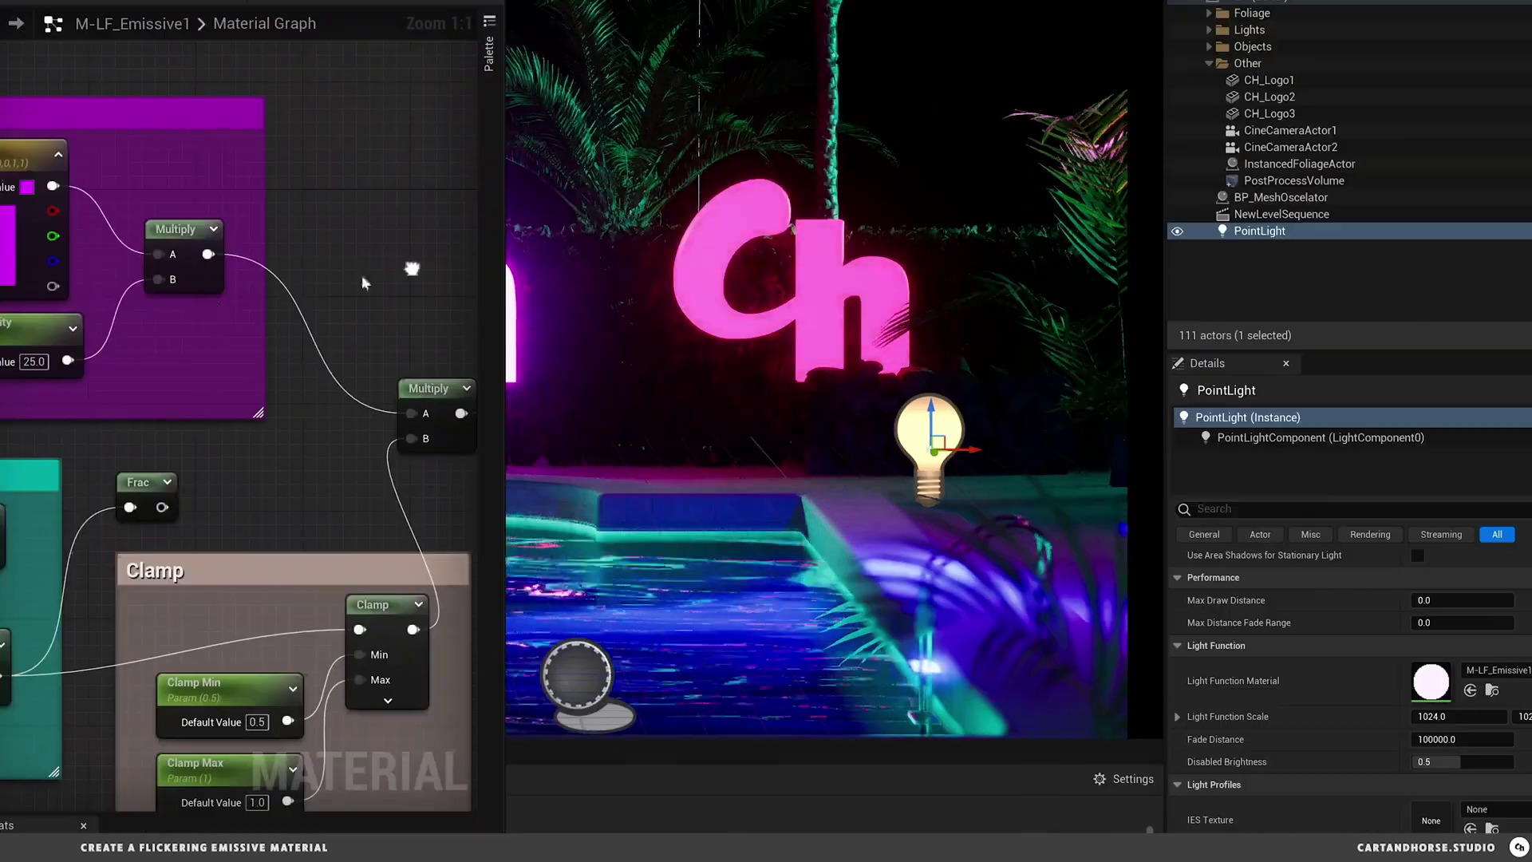
# Step: Lower the material's Glow Intensity default to 1.0 and close the Material Editor
pyautogui.click(187, 364)
pyautogui.write('1')
pyautogui.press('Return')
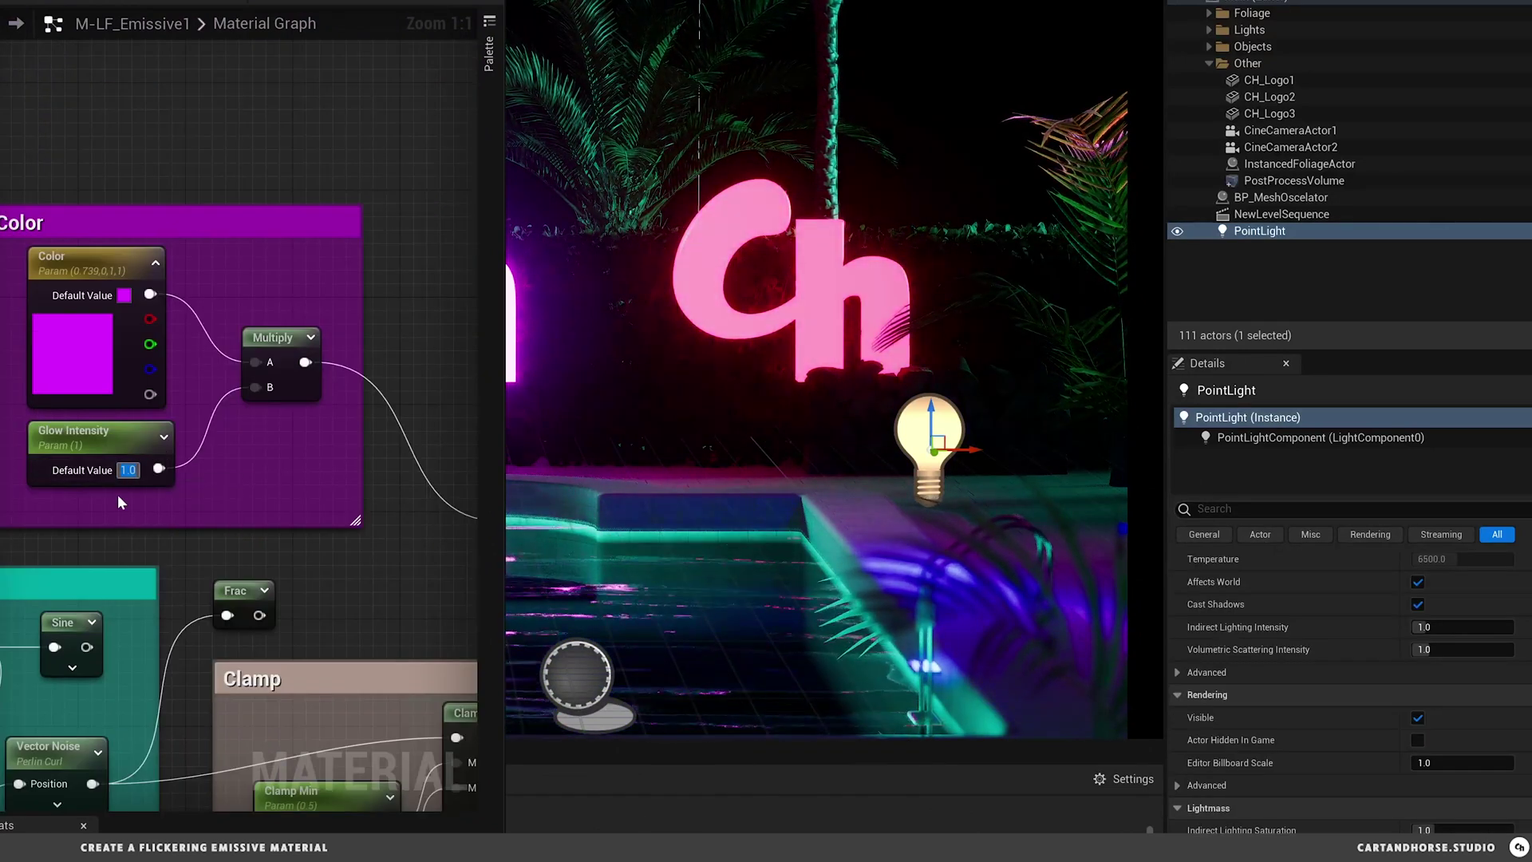
pyautogui.scroll(5, 1345, 617)
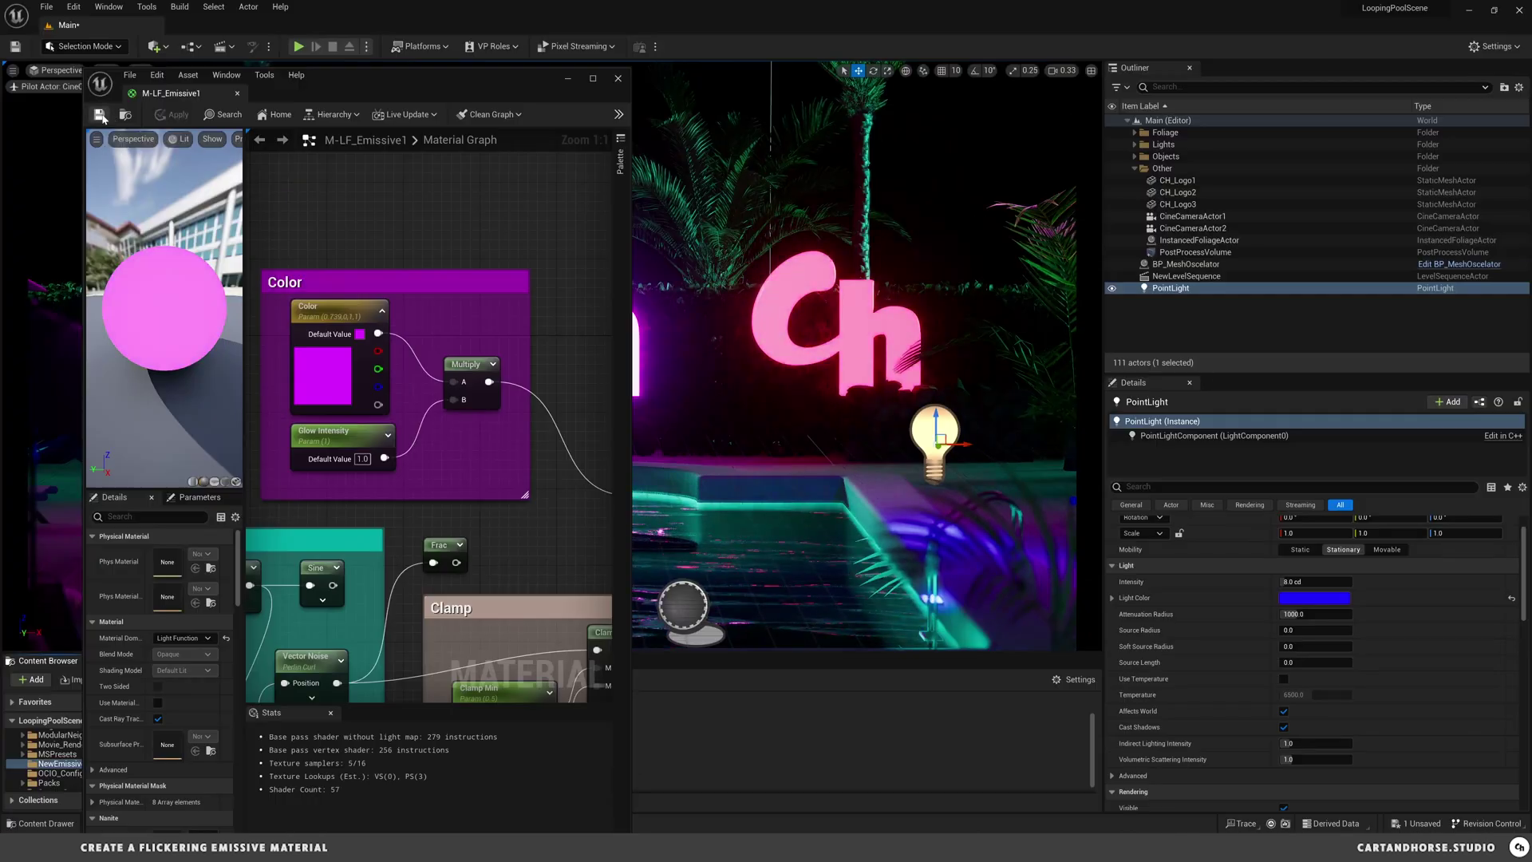
pyautogui.click(99, 114)
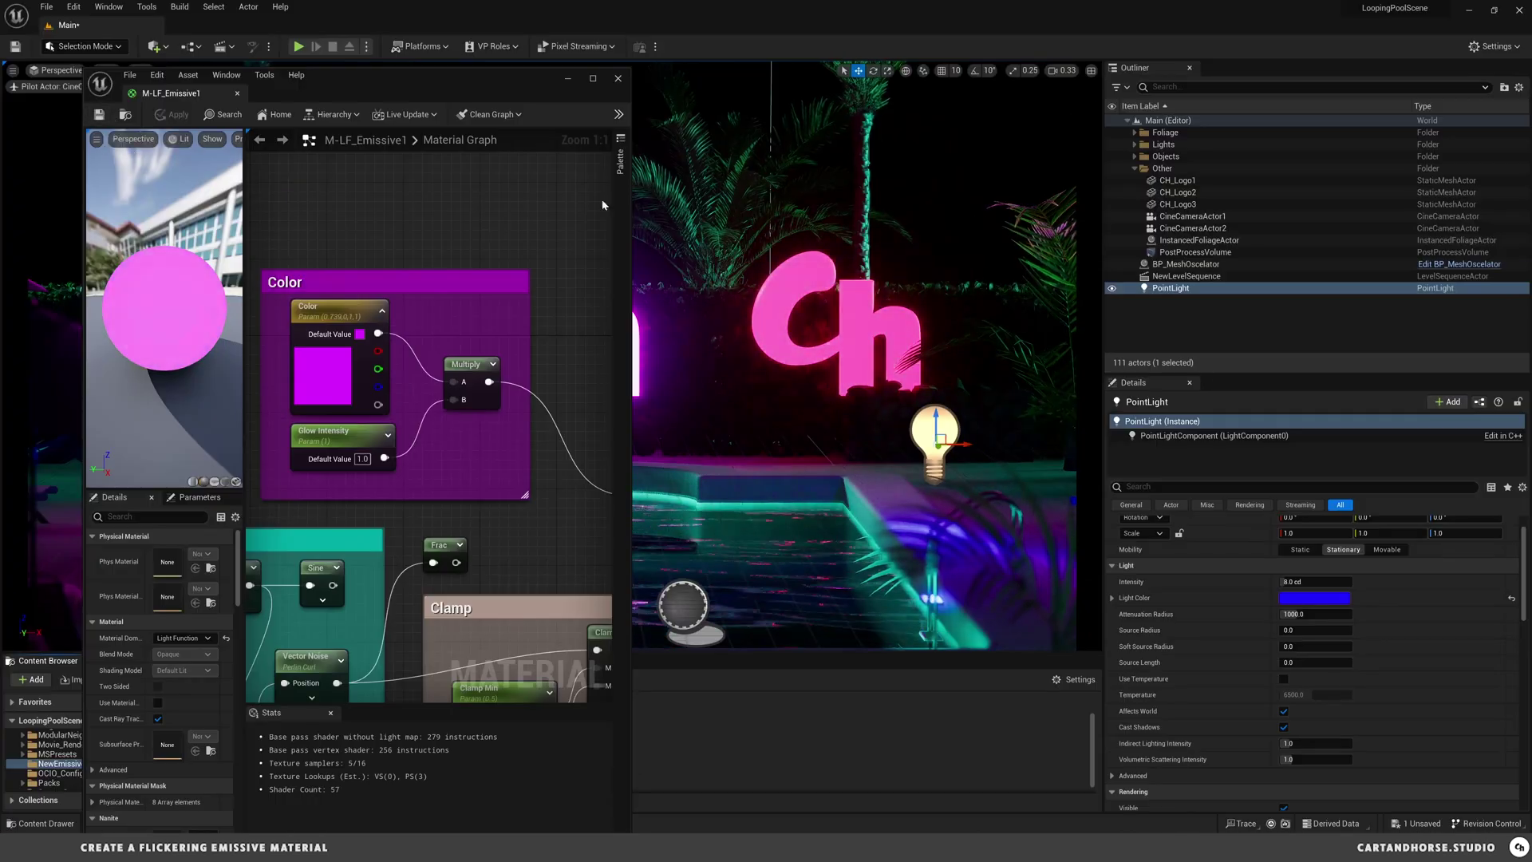
pyautogui.click(617, 77)
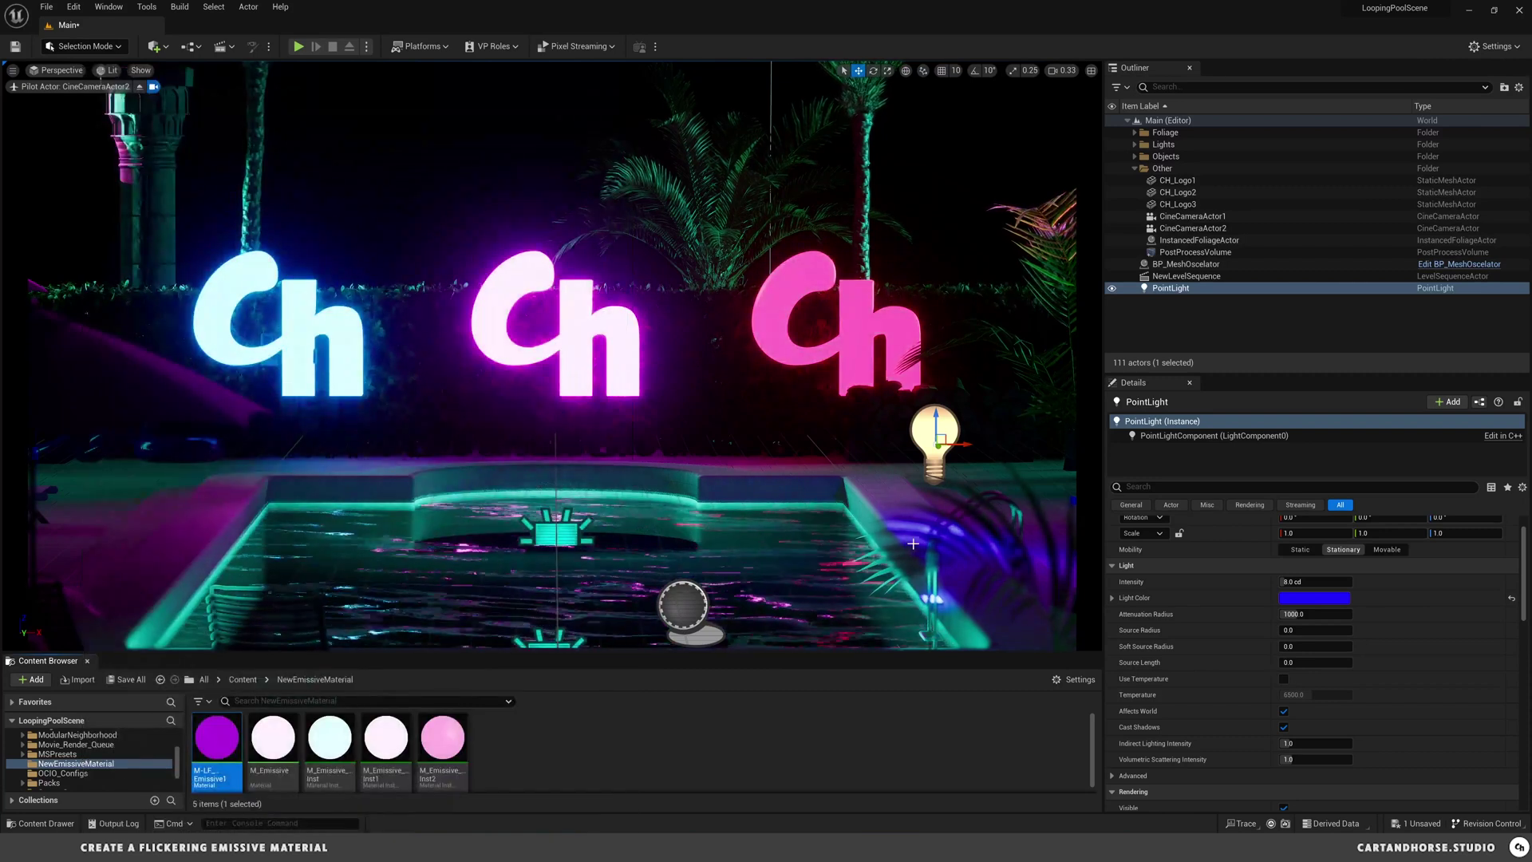